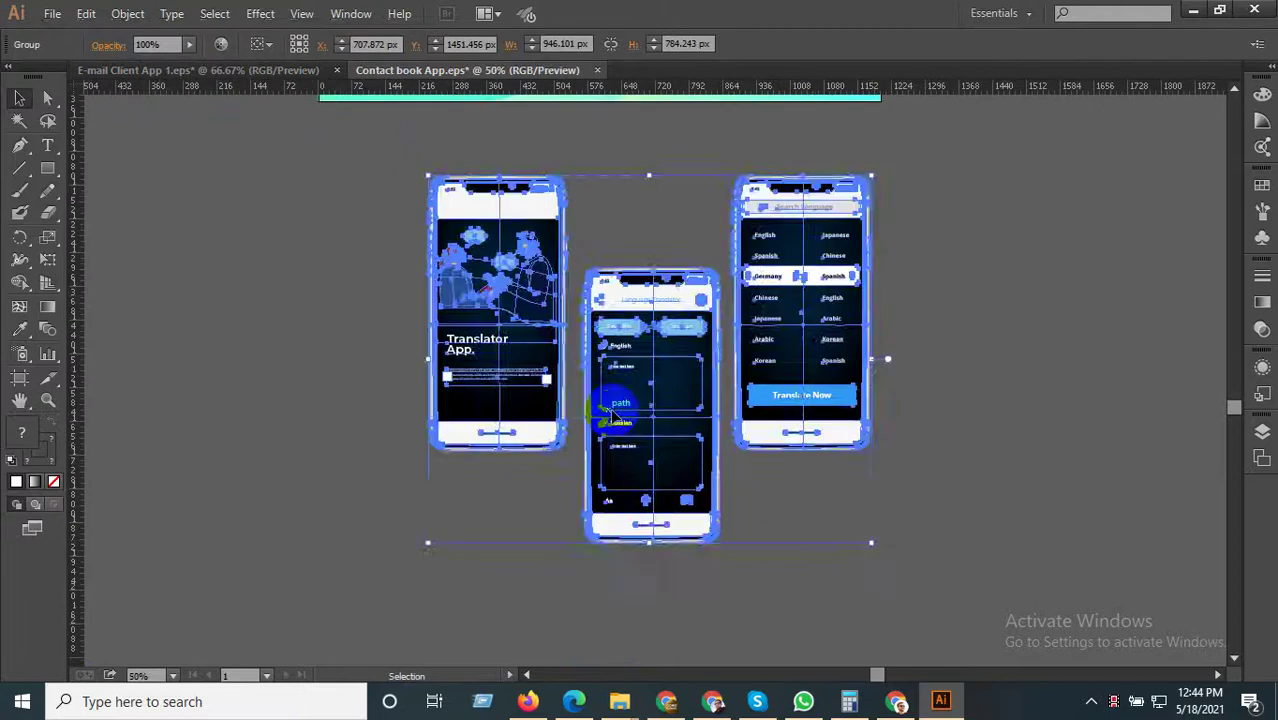
Ungroup the three phone mockups below the artboard so their screen contents can be selected separately.
key("ctrl+shift+a")
scroll(462, 297, "up", 3)
scroll(545, 283, "down", 1, "alt")
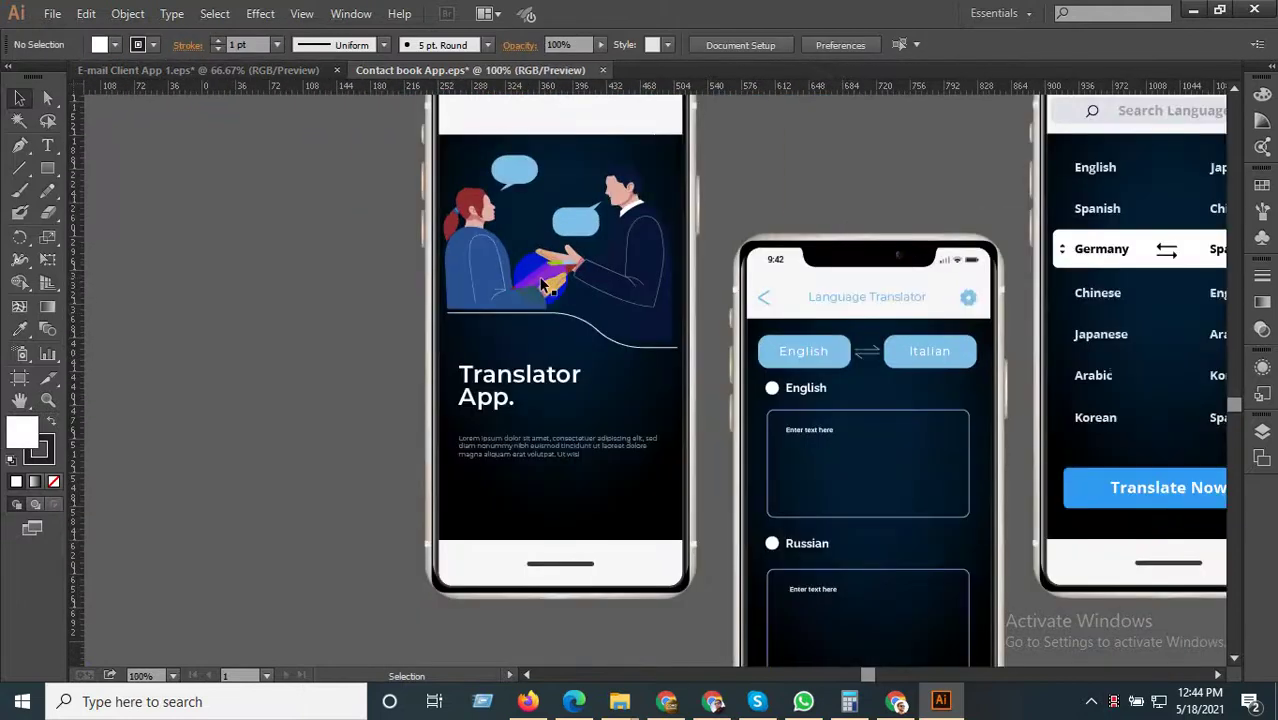
left_click(545, 283)
scroll(545, 287, "down", 1, "alt")
right_click(550, 285)
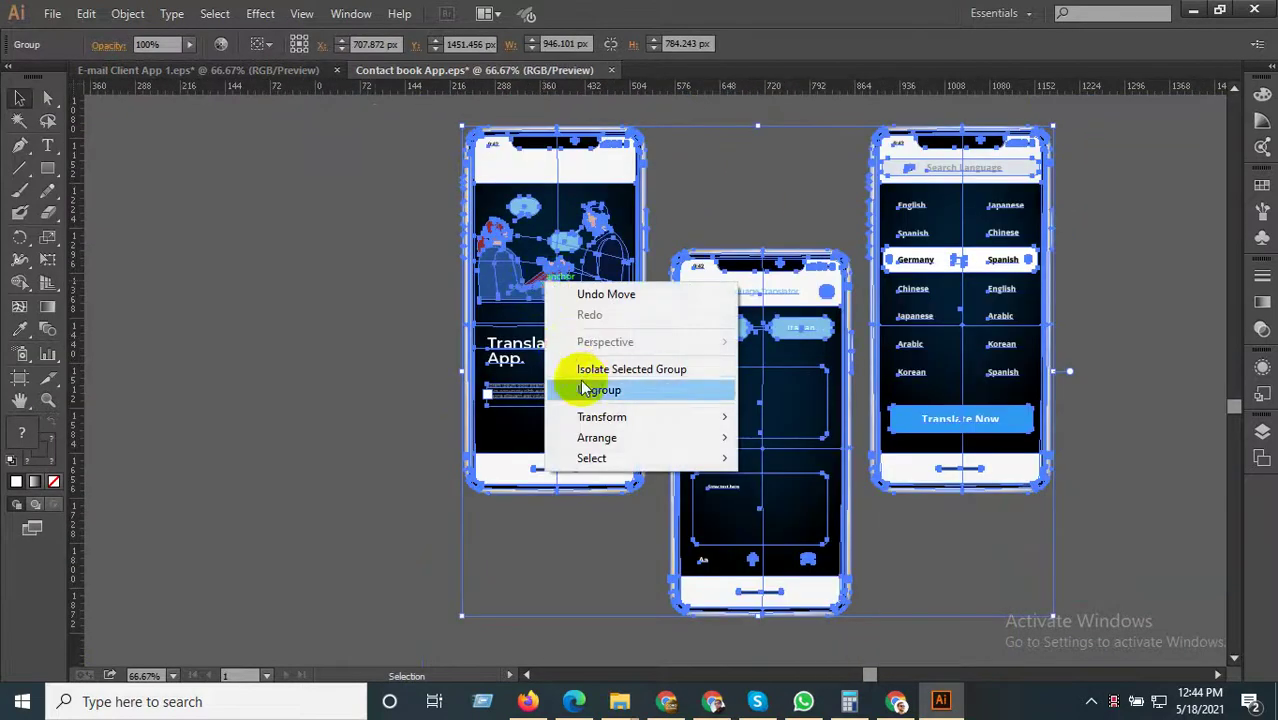
left_click(585, 391)
left_click(785, 165)
Move the Language Translator content out of the middle phone and the Translator App content out of the first phone onto the empty canvas.
left_click(733, 330)
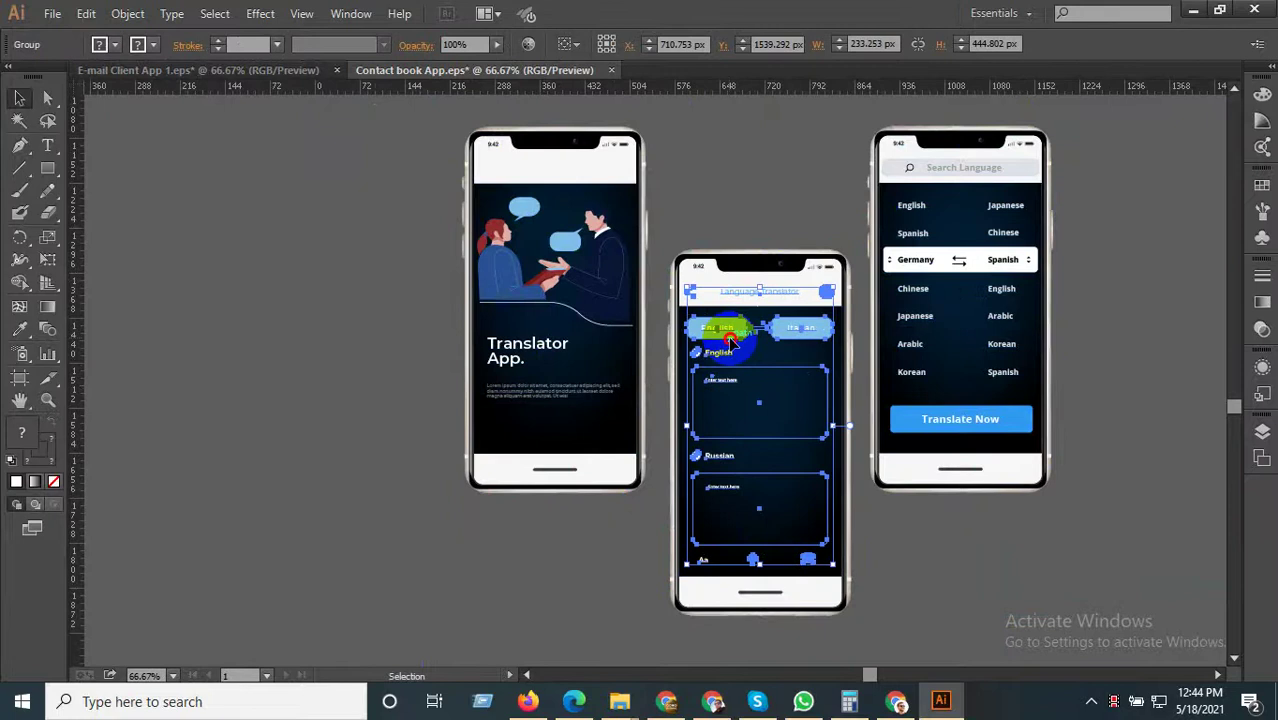
left_click_drag(731, 341, 269, 341)
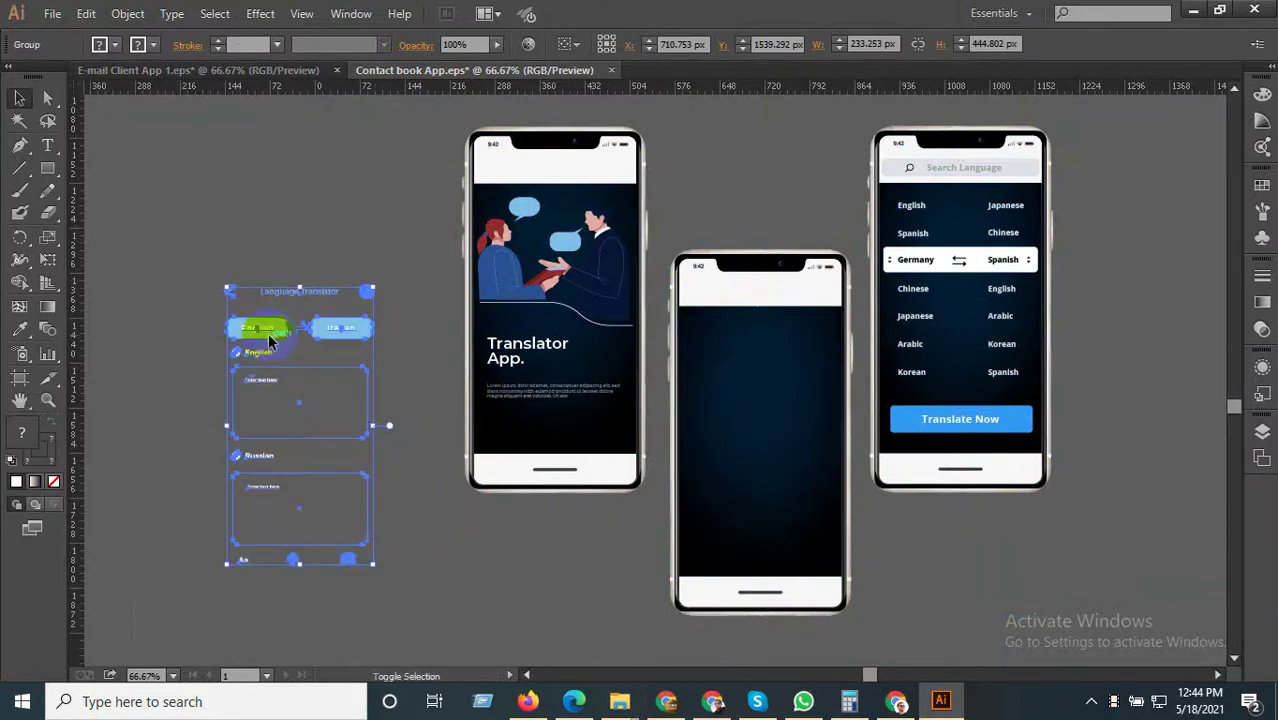
left_click(524, 356)
scroll(550, 342, "down", 1, "alt")
left_click_drag(571, 313, 181, 312)
left_click(354, 251)
left_click_drag(432, 247, 290, 250)
Move the language list and Translate Now button out of the third phone, beside the other removed content.
left_click(715, 290)
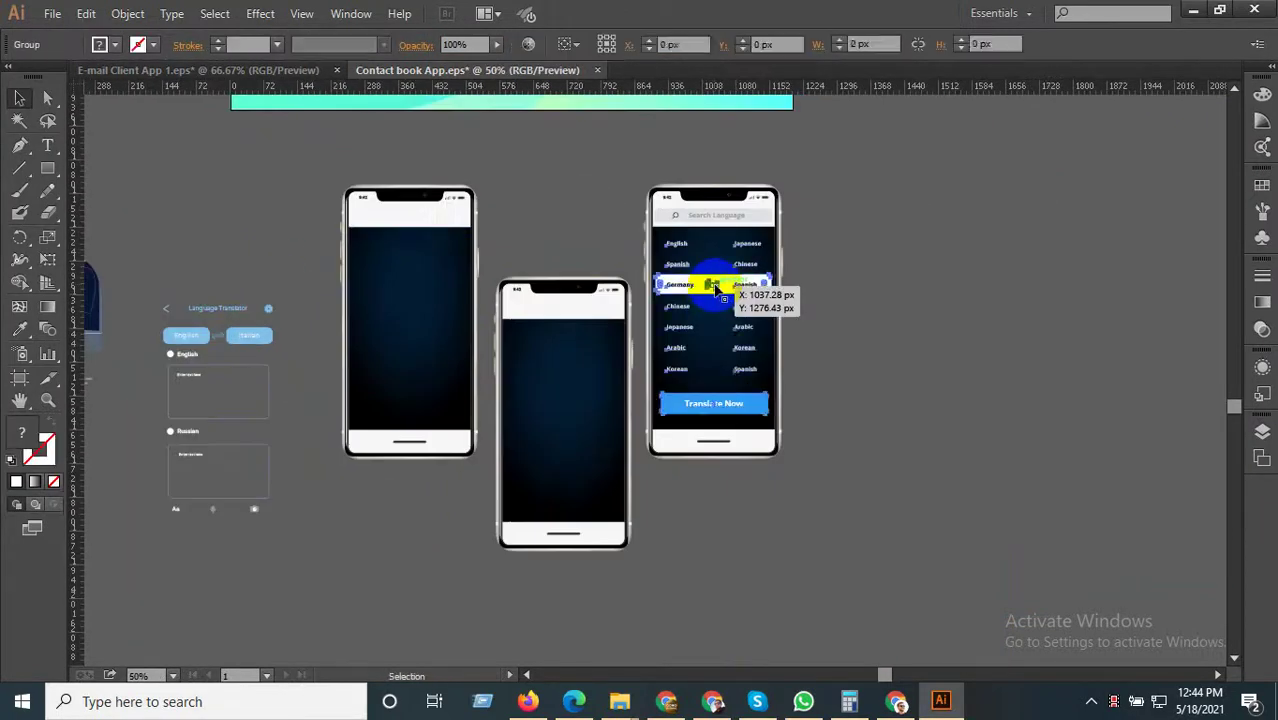
scroll(714, 286, "down", 2, "alt")
left_click_drag(714, 286, 281, 286)
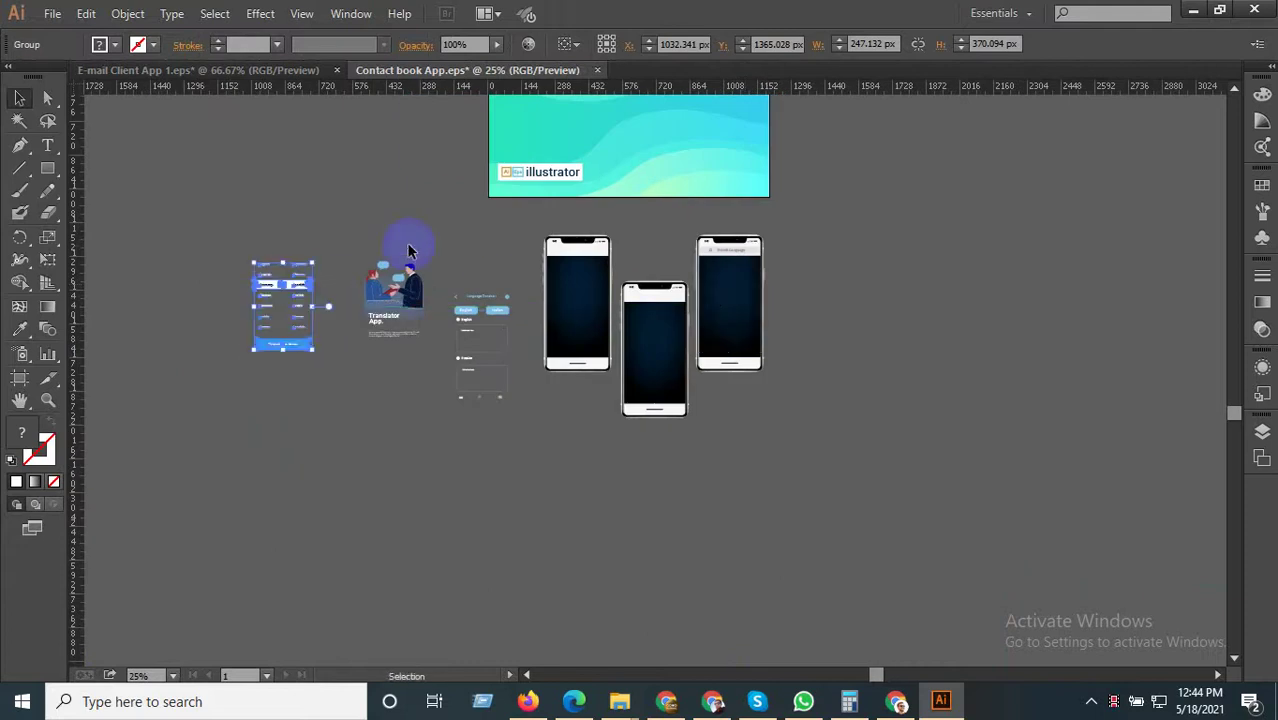
left_click(512, 283)
In E-mail Client App 1.eps, move the My Messages phone frame off the artboard, leaving its message content in place.
scroll(530, 285, "up", 3, "alt")
scroll(989, 319, "right", 3)
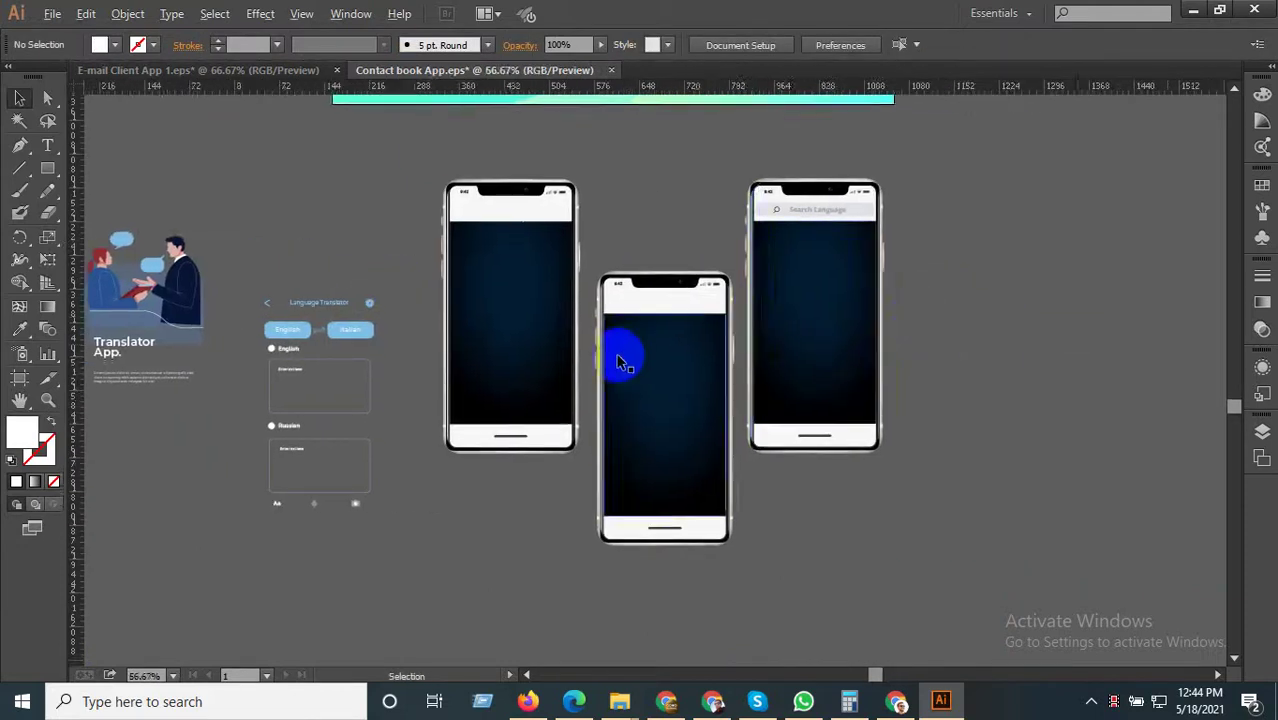
scroll(621, 362, "up", 1, "alt")
scroll(742, 191, "down", 1, "alt")
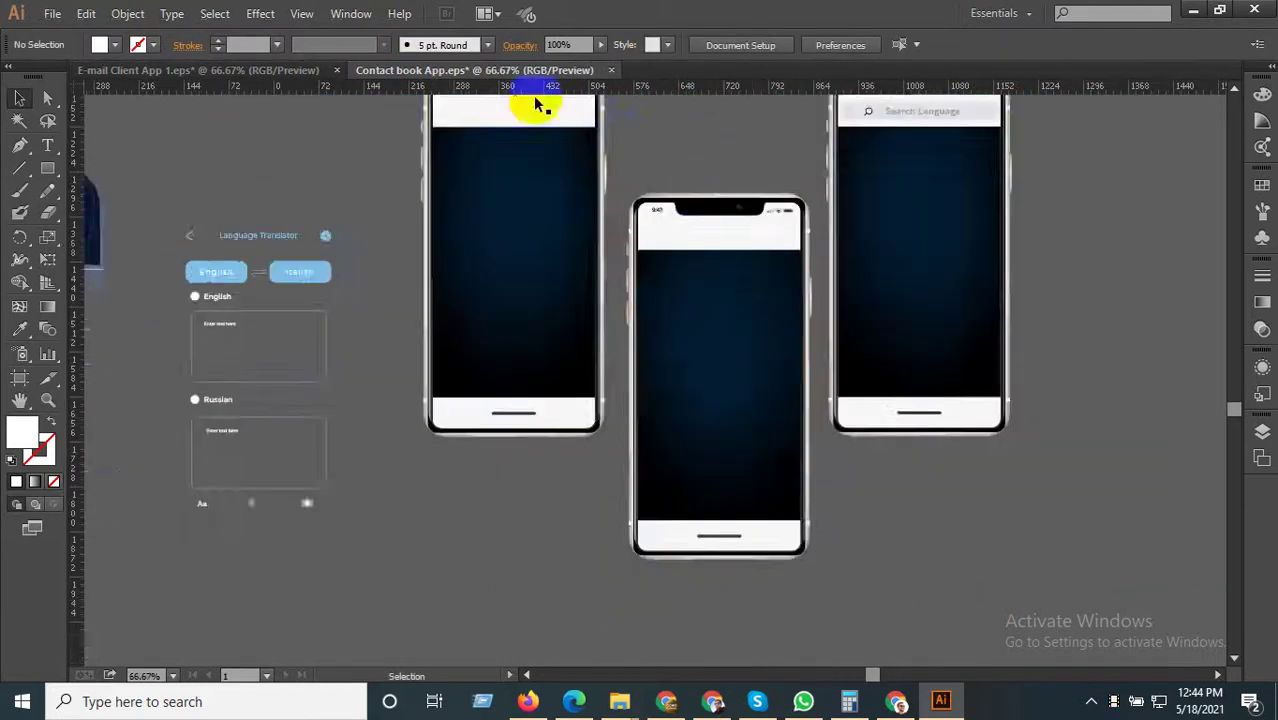
left_click(262, 80)
scroll(495, 420, "up", 2, "alt")
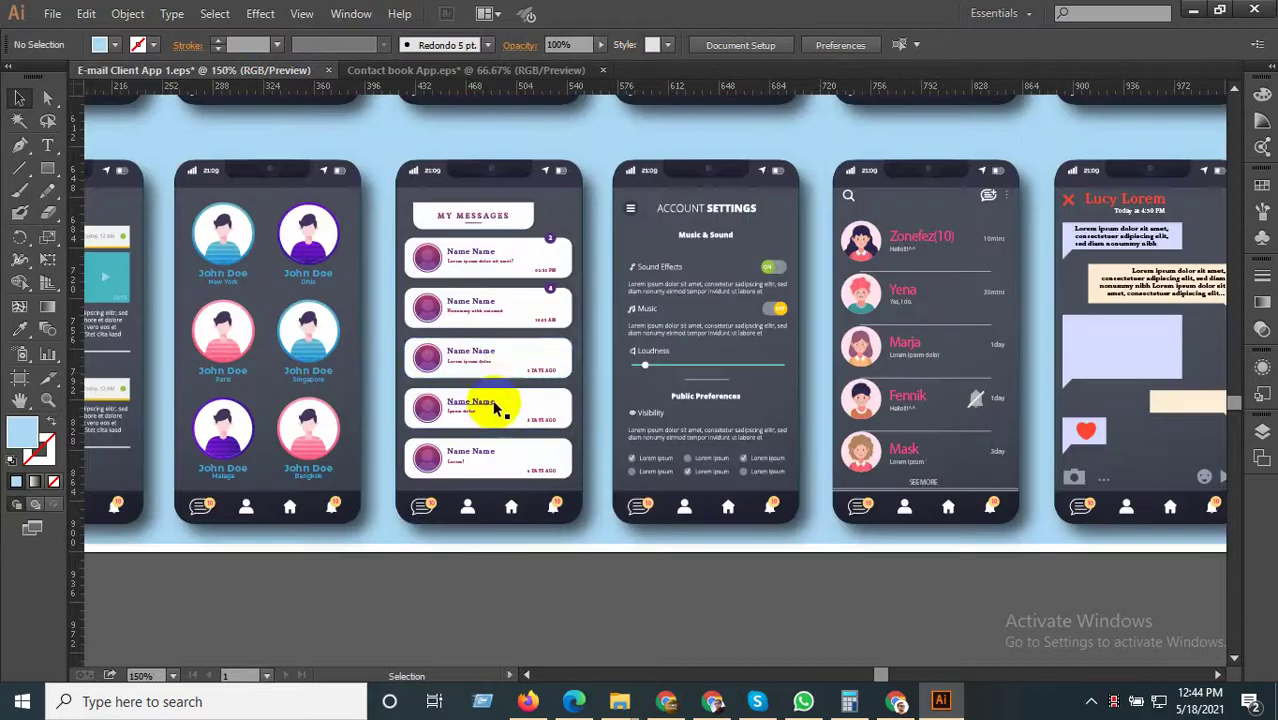
left_click_drag(478, 370, 608, 372)
scroll(585, 224, "up", 1, "alt")
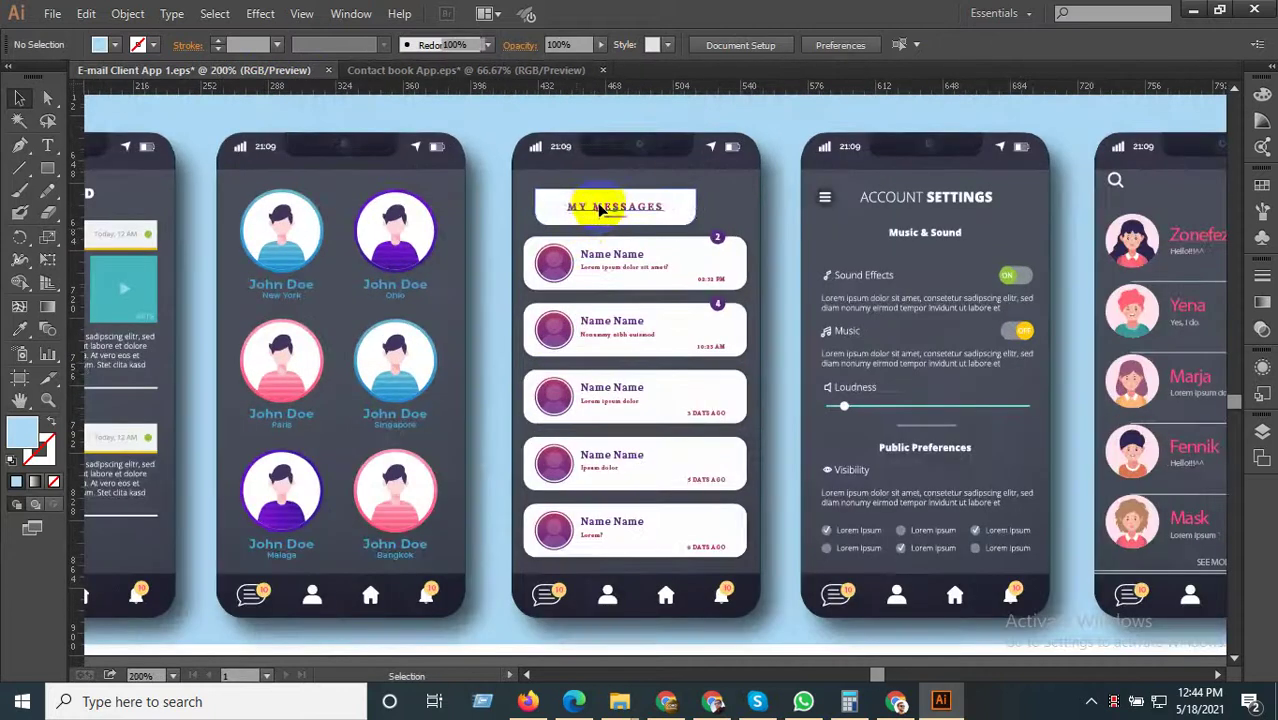
left_click(600, 210)
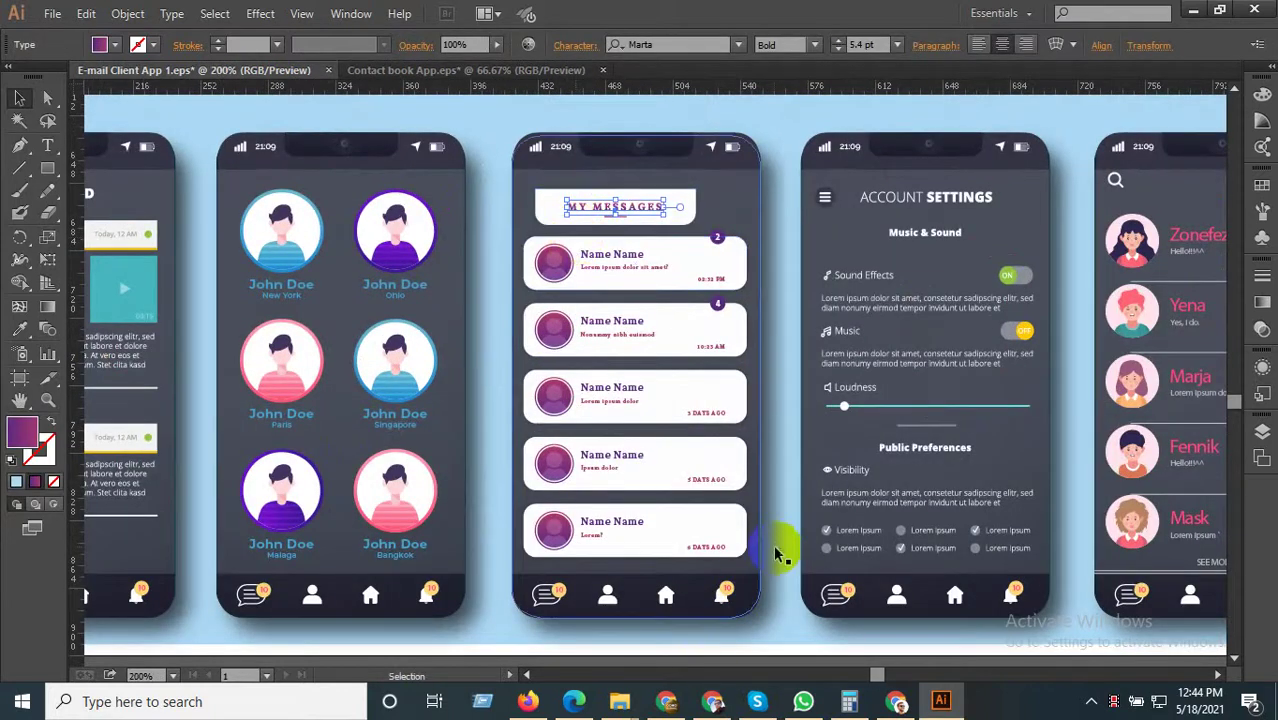
scroll(723, 525, "down", 2, "alt")
left_click_drag(720, 525, 197, 548)
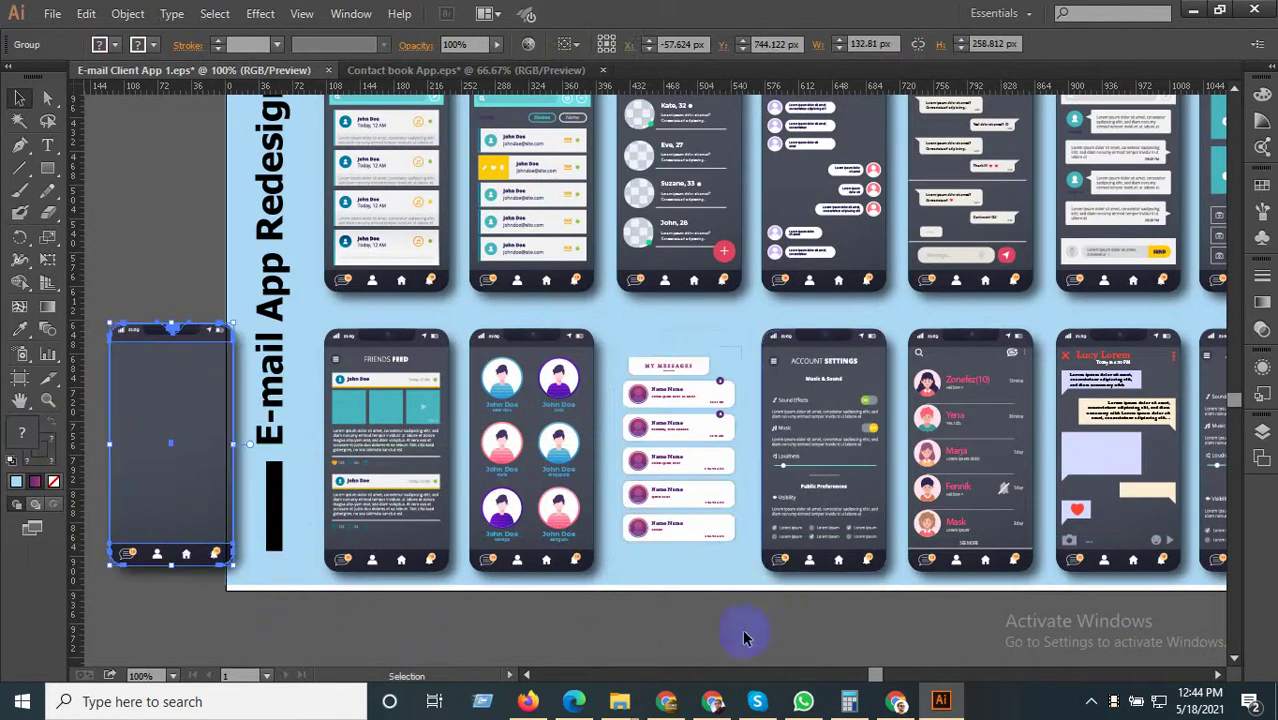
Copy the My Messages header and message cards and paste them into Contact book App.eps.
left_click_drag(670, 375, 629, 339)
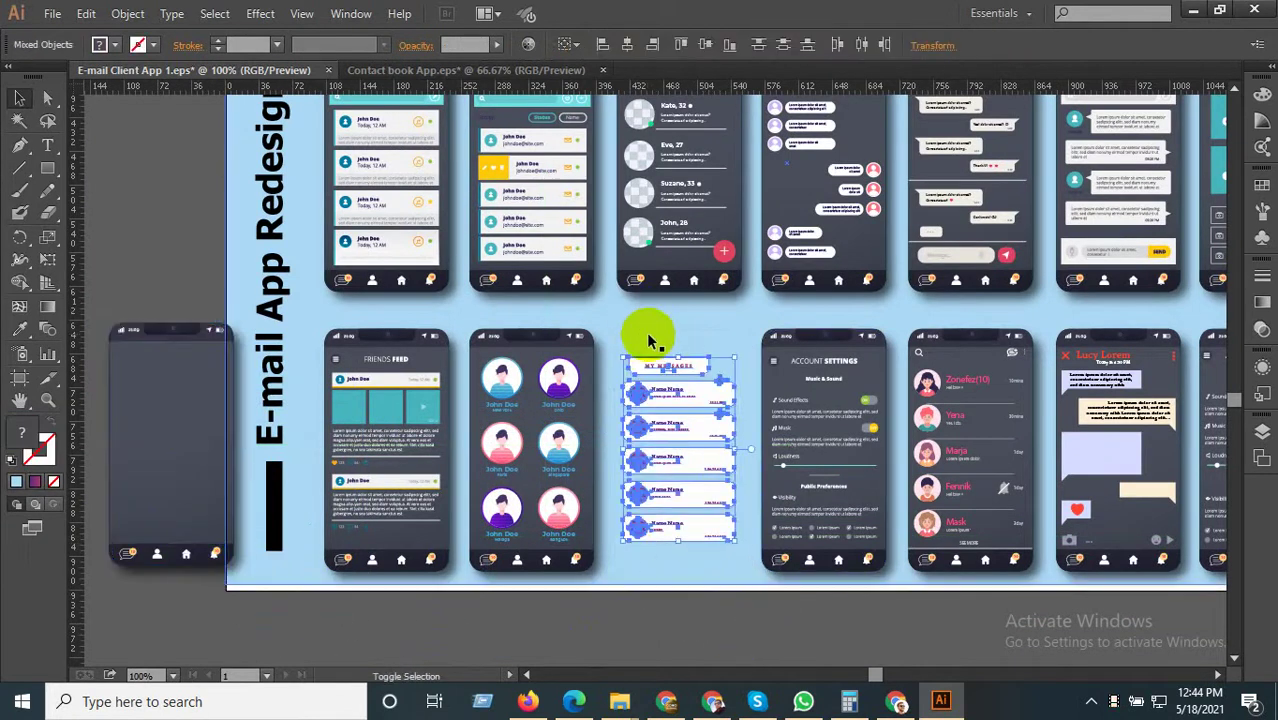
left_click(530, 74)
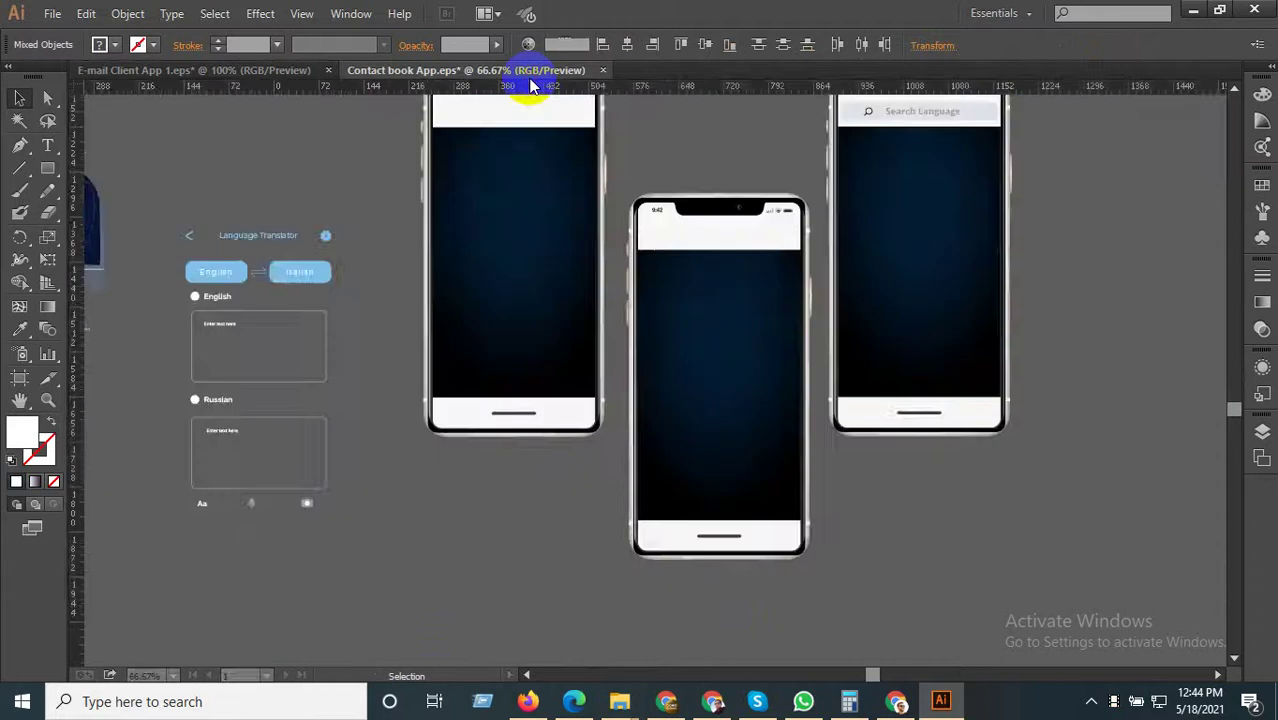
left_click(491, 314)
scroll(470, 305, "up", 2)
key("ctrl+v")
scroll(729, 459, "down", 2)
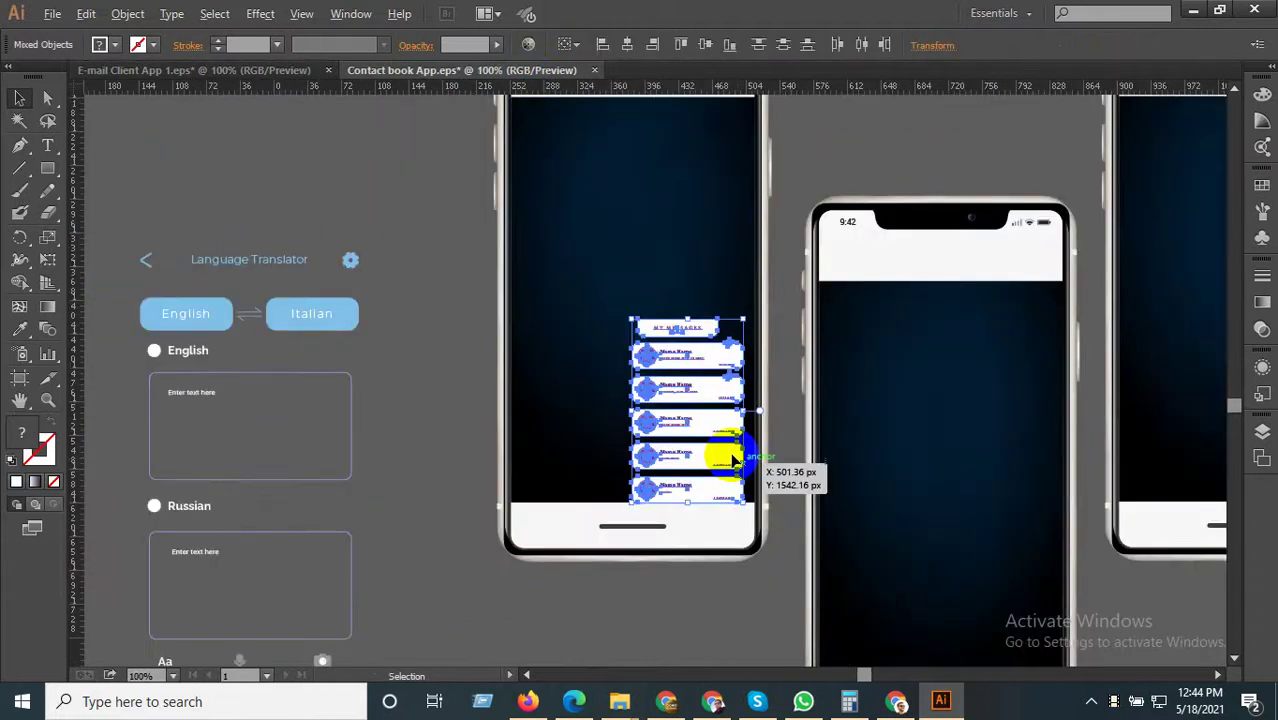
Move the pasted messages content onto the first phone and enlarge it to nearly fill the screen width.
left_click_drag(687, 340, 603, 186)
scroll(656, 366, "down", 1)
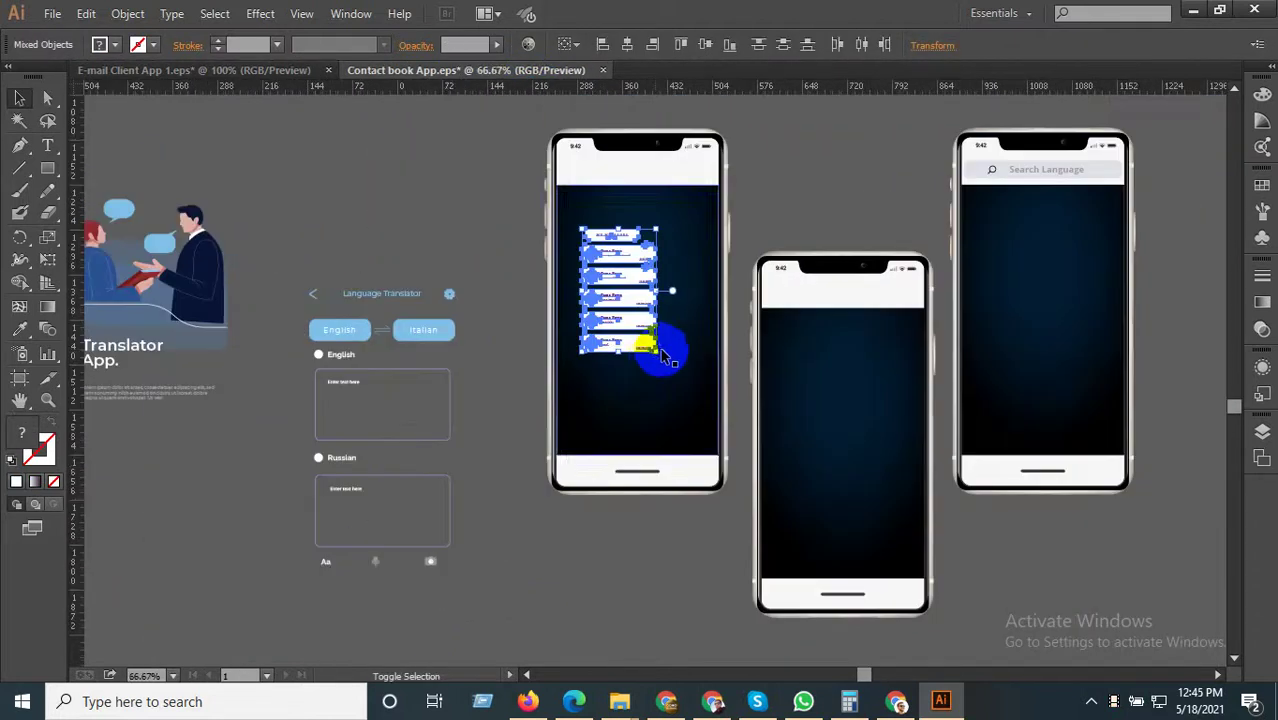
left_click_drag(659, 355, 707, 460)
scroll(580, 230, "up", 1)
left_click_drag(585, 234, 558, 170)
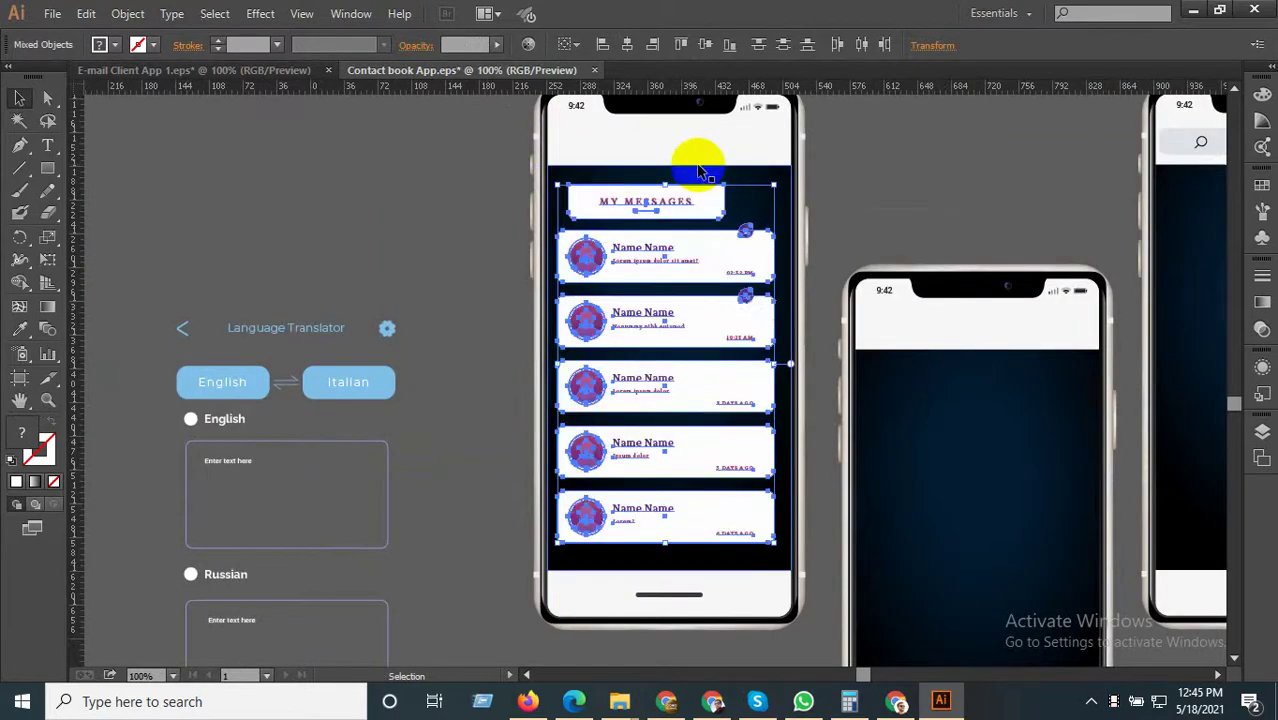
Shift the messages content up and center it so the My Messages title sits in the phone's white header area.
scroll(772, 190, "up", 2)
left_click_drag(757, 217, 776, 151)
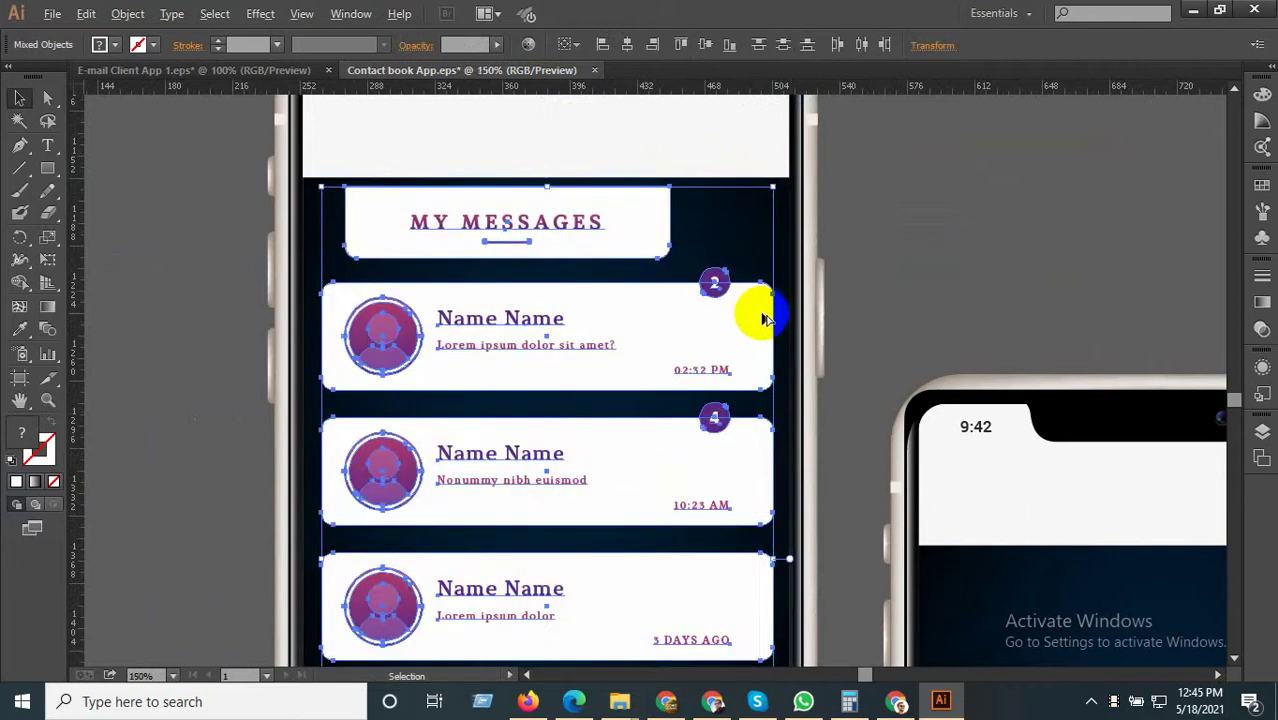
scroll(750, 314, "down", 2)
scroll(556, 262, "up", 2)
left_click_drag(537, 262, 531, 248)
scroll(634, 236, "down", 2)
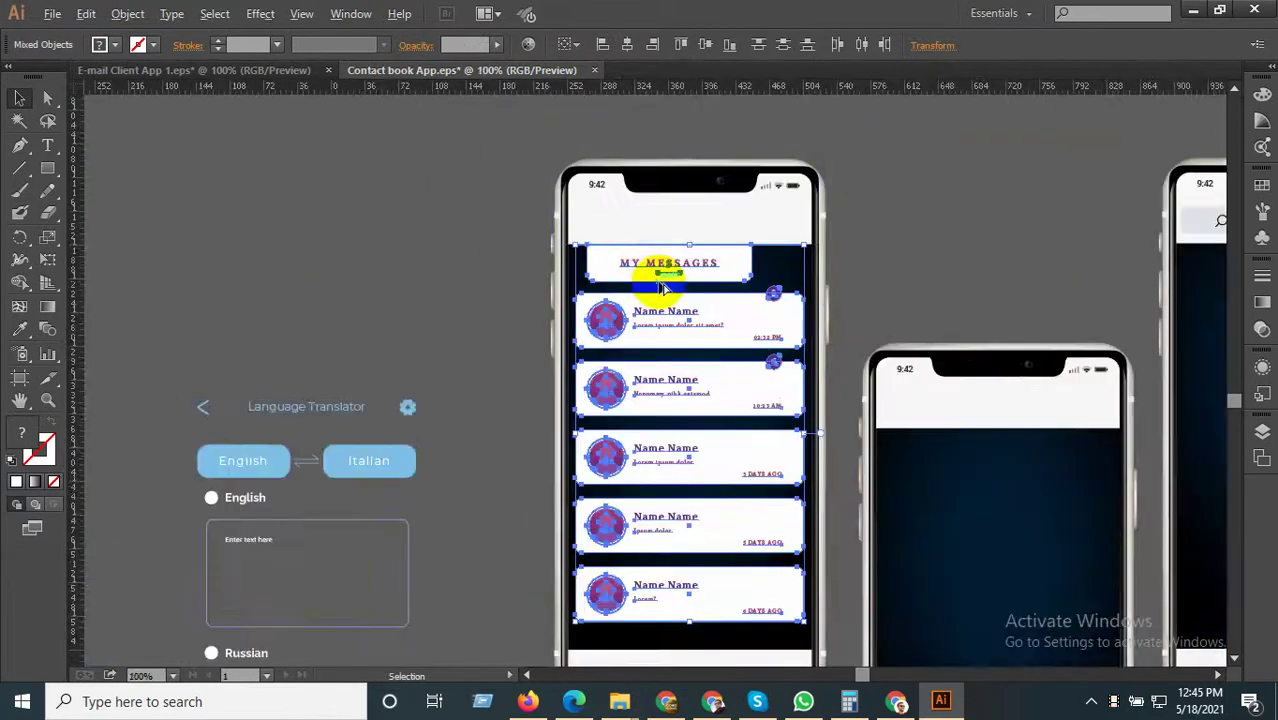
scroll(650, 260, "up", 2)
left_click_drag(656, 268, 663, 197)
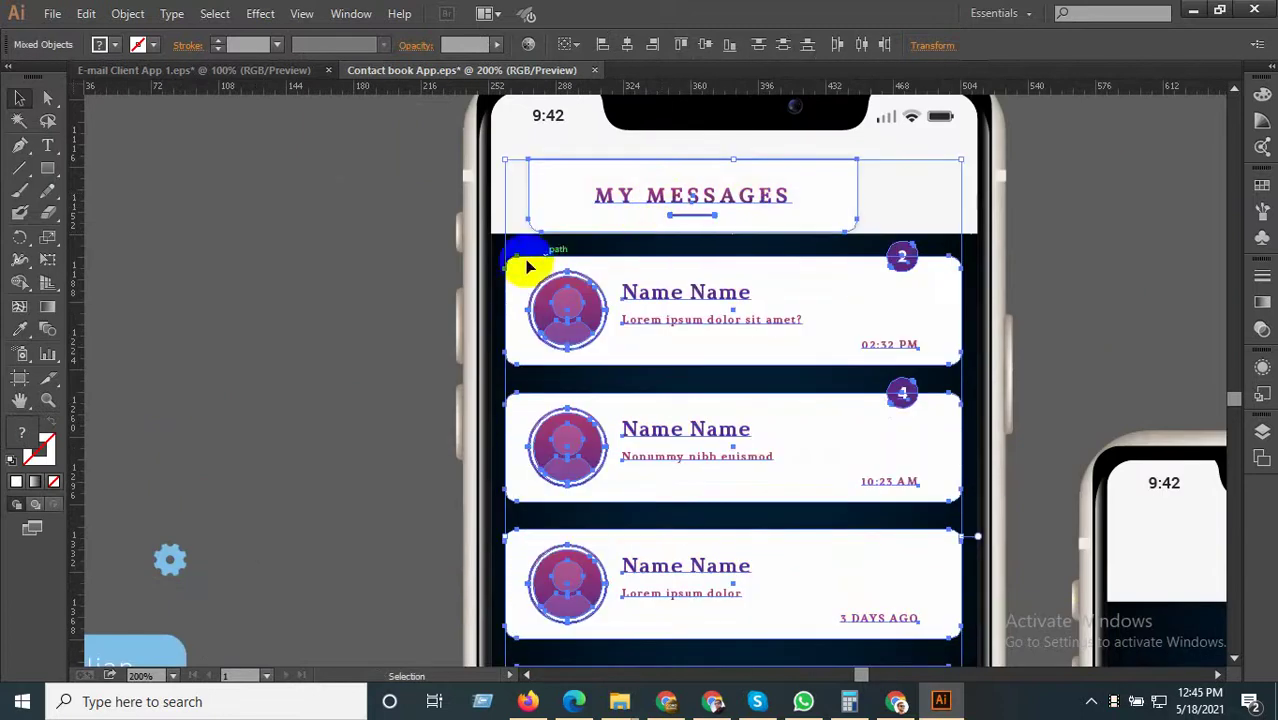
left_click(338, 213)
Widen the white rectangle behind the My Messages title on both sides to match the message cards' width.
scroll(770, 228, "down", 2)
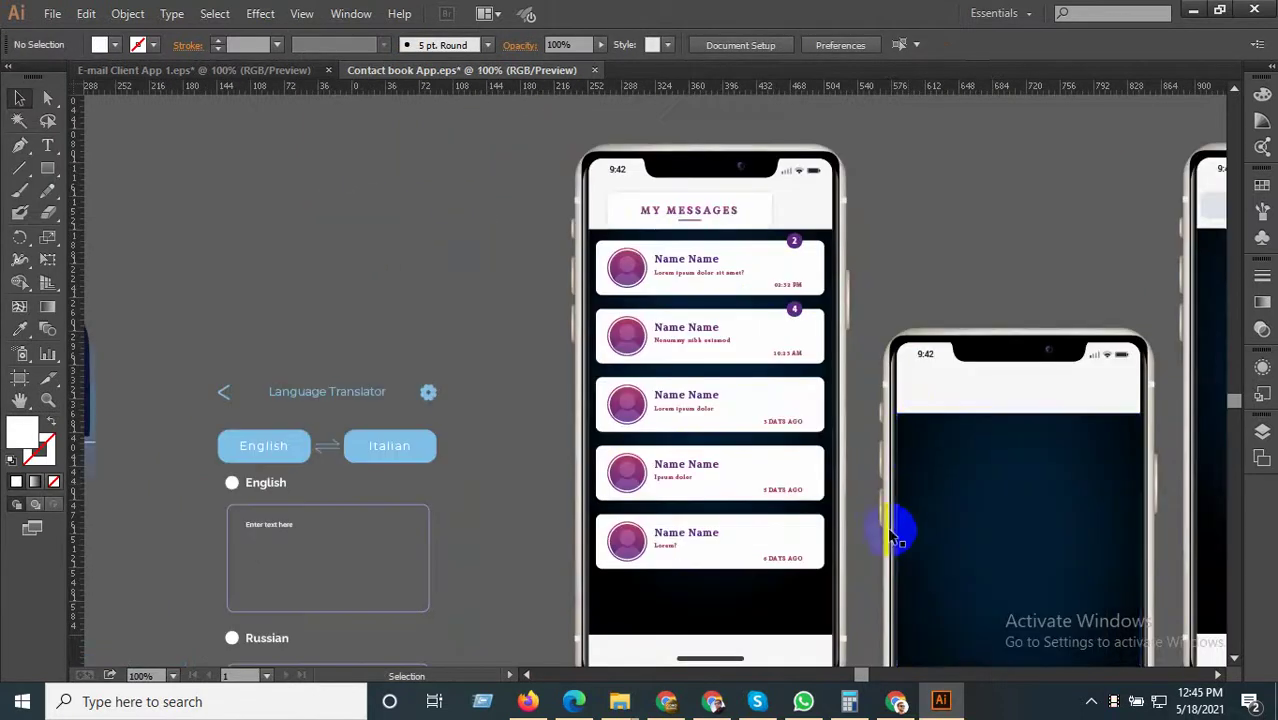
scroll(738, 152, "up", 2)
left_click(757, 283)
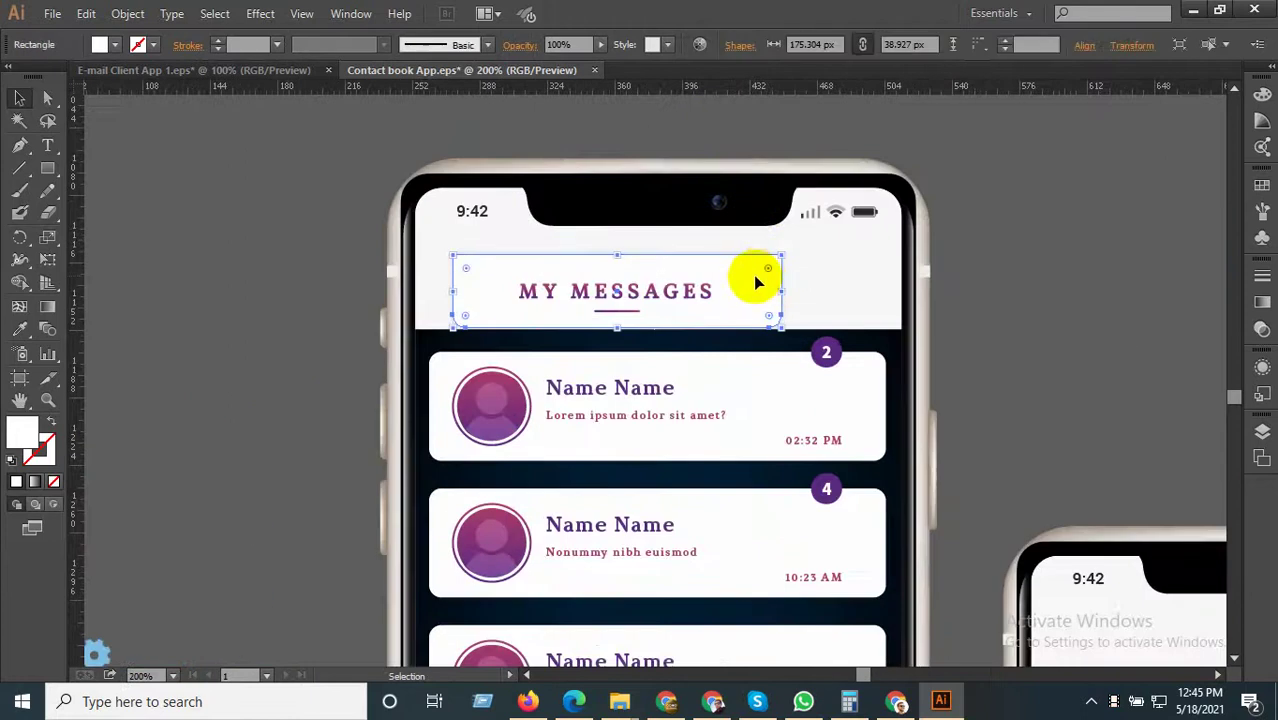
left_click_drag(779, 289, 889, 357)
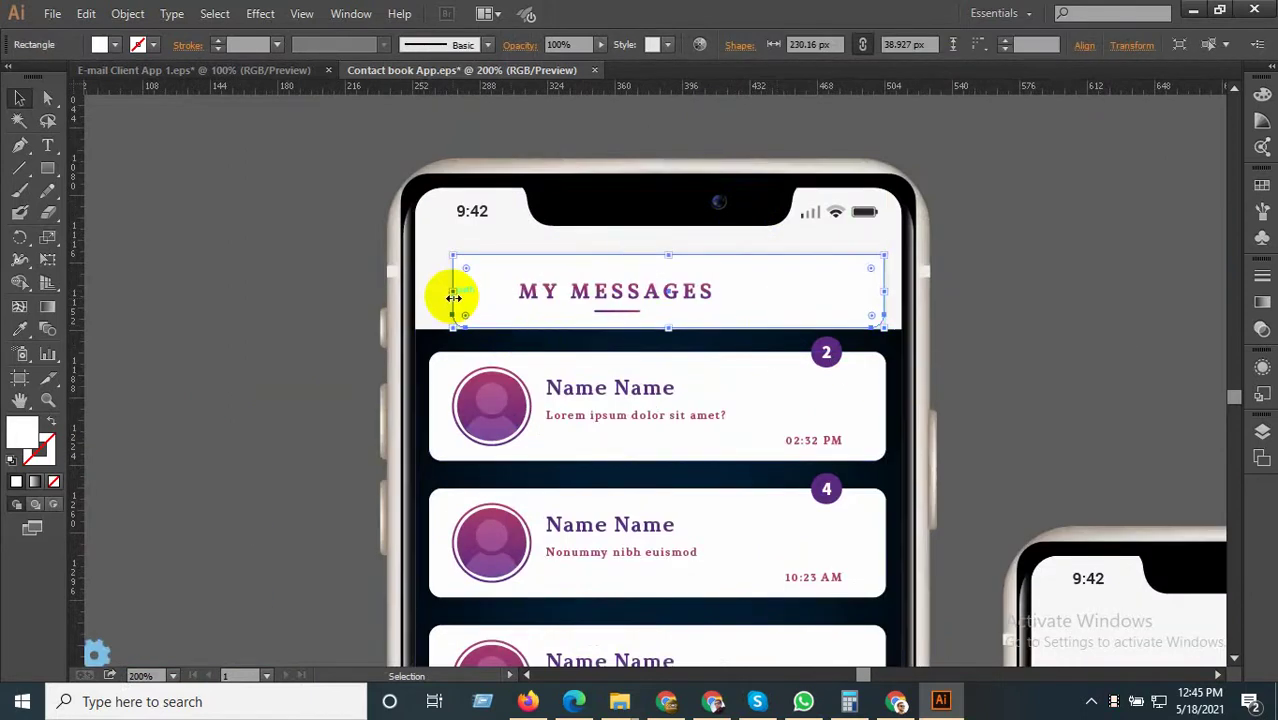
left_click_drag(453, 297, 440, 380)
left_click(261, 318)
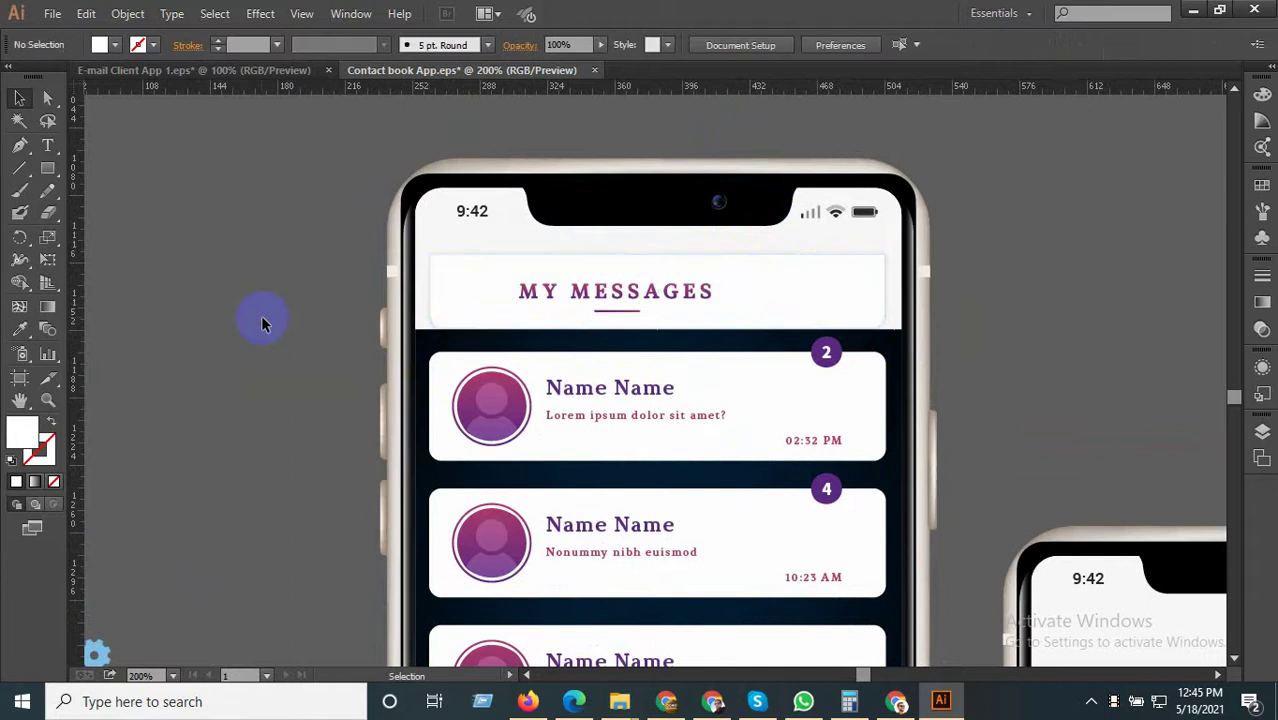
Select the last message card with its avatar and texts, and duplicate it straight down into the empty space above the phone's bottom bar.
scroll(598, 204, "down", 3)
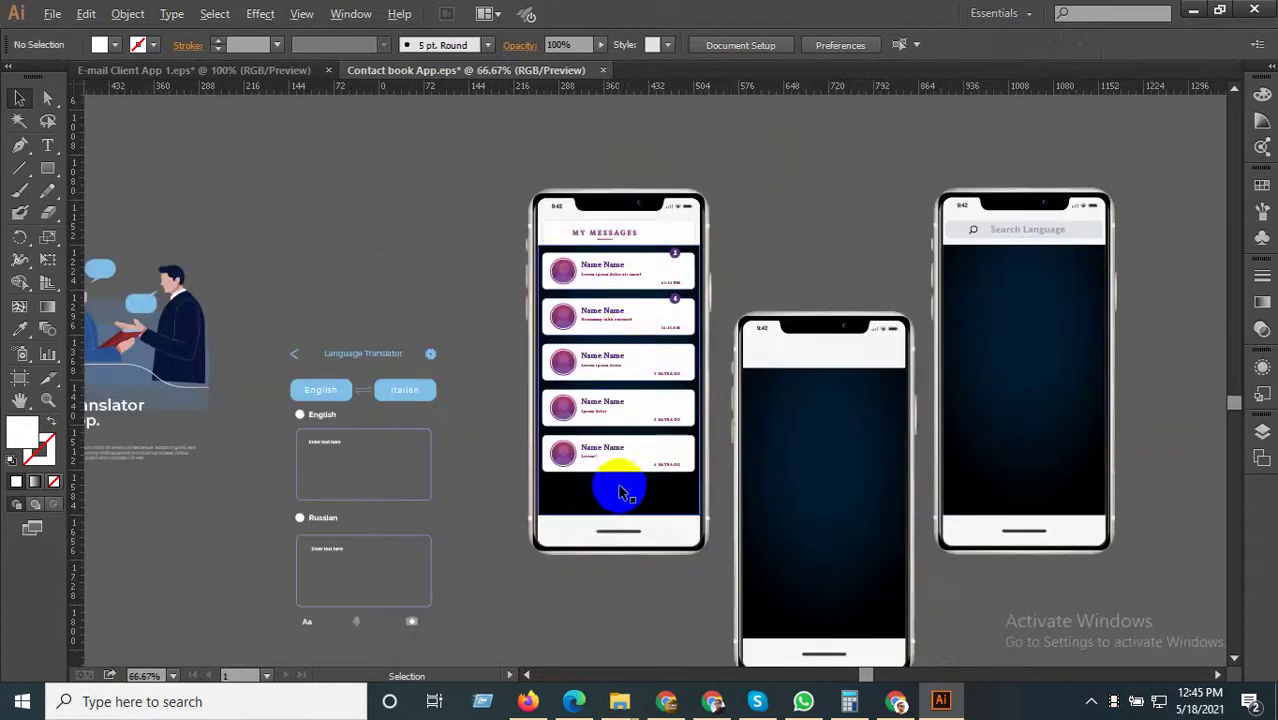
scroll(620, 490, "up", 3)
left_click(575, 405)
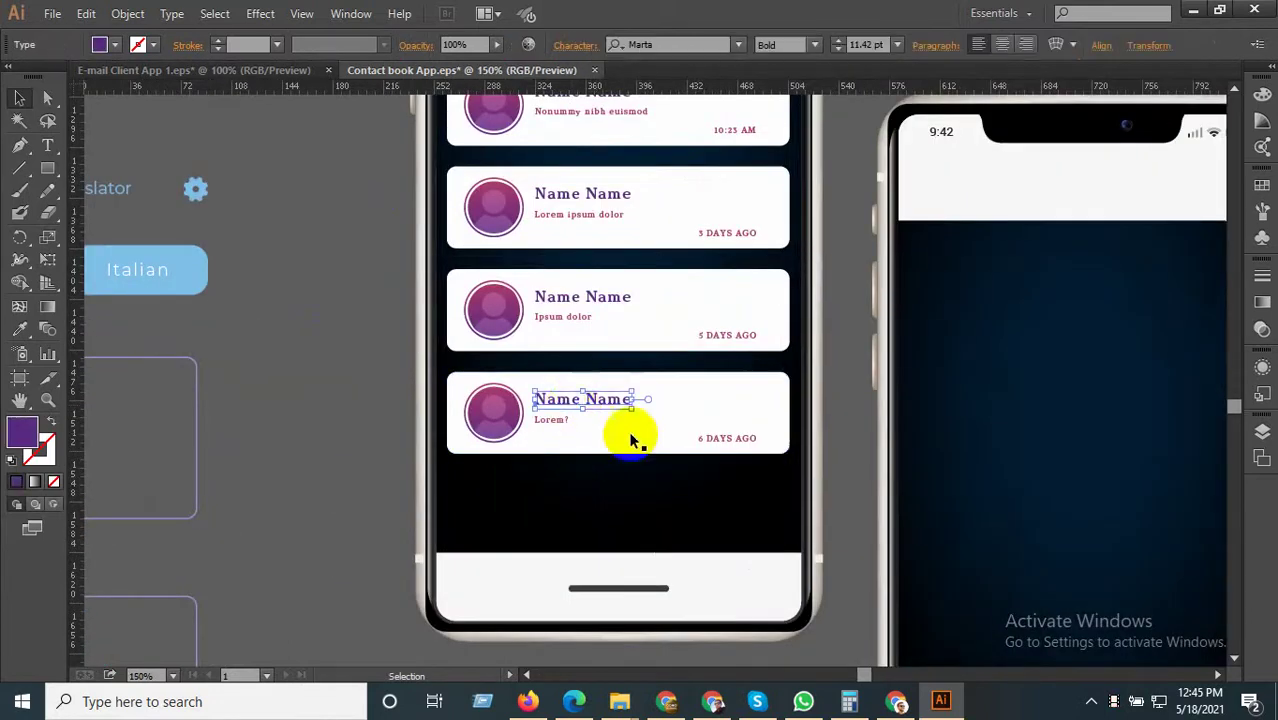
left_click_drag(459, 428, 830, 482)
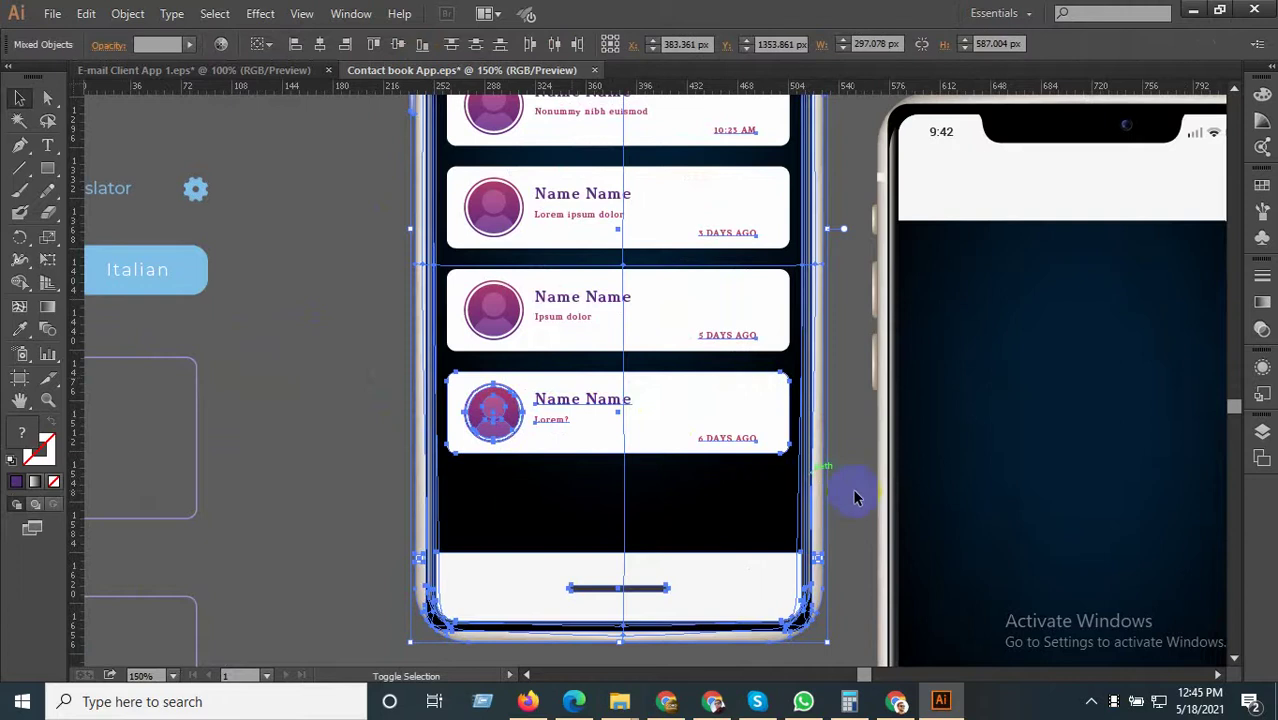
left_click(676, 544, "shift")
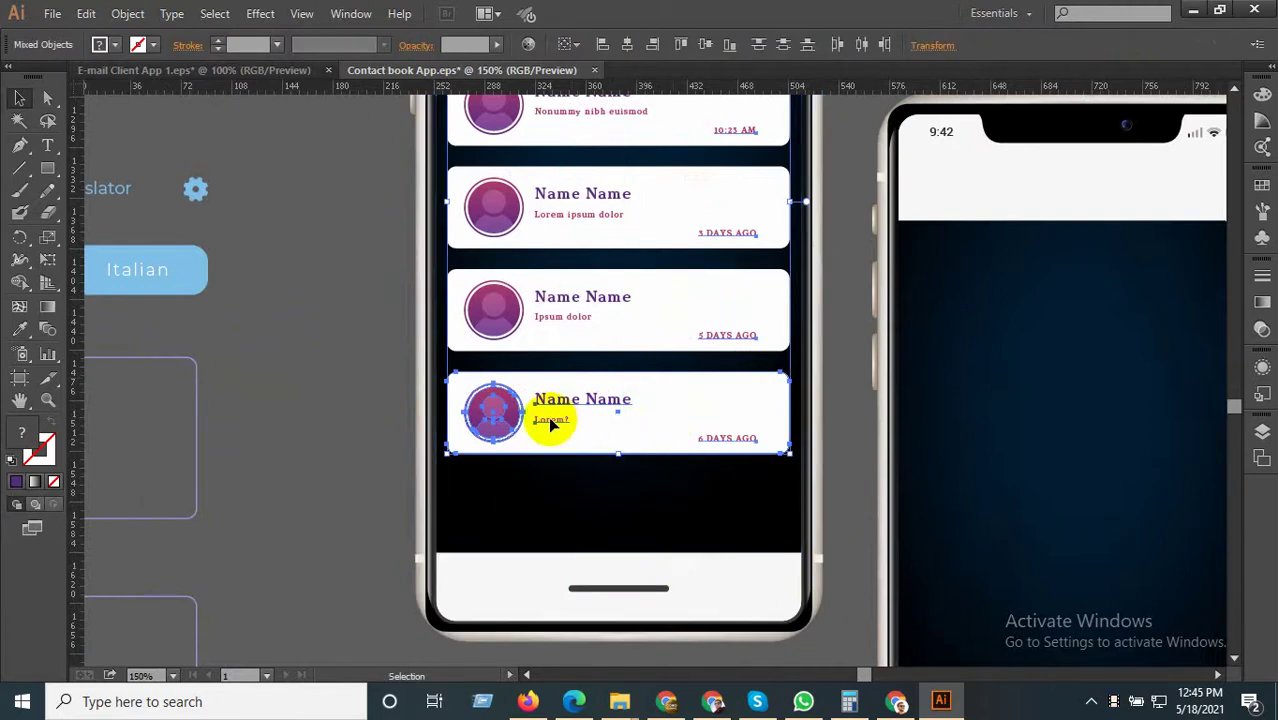
scroll(553, 425, "down", 2)
scroll(545, 435, "up", 2)
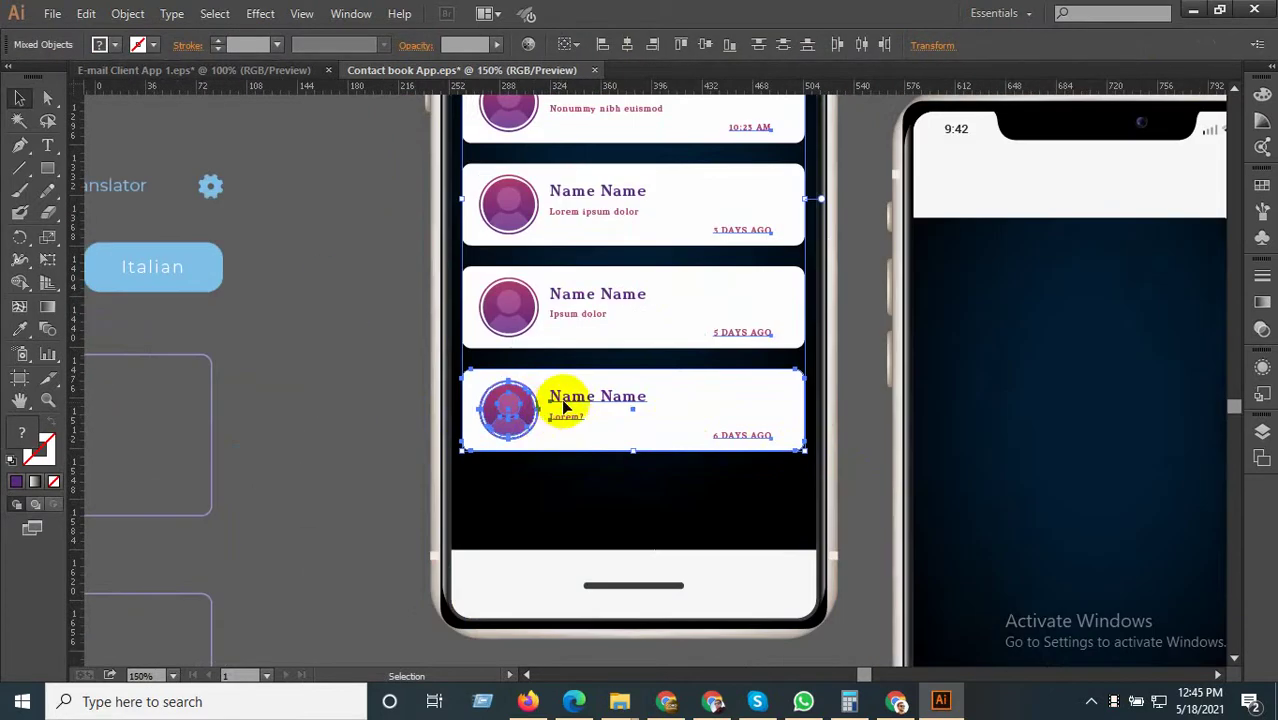
left_click_drag(565, 406, 567, 491)
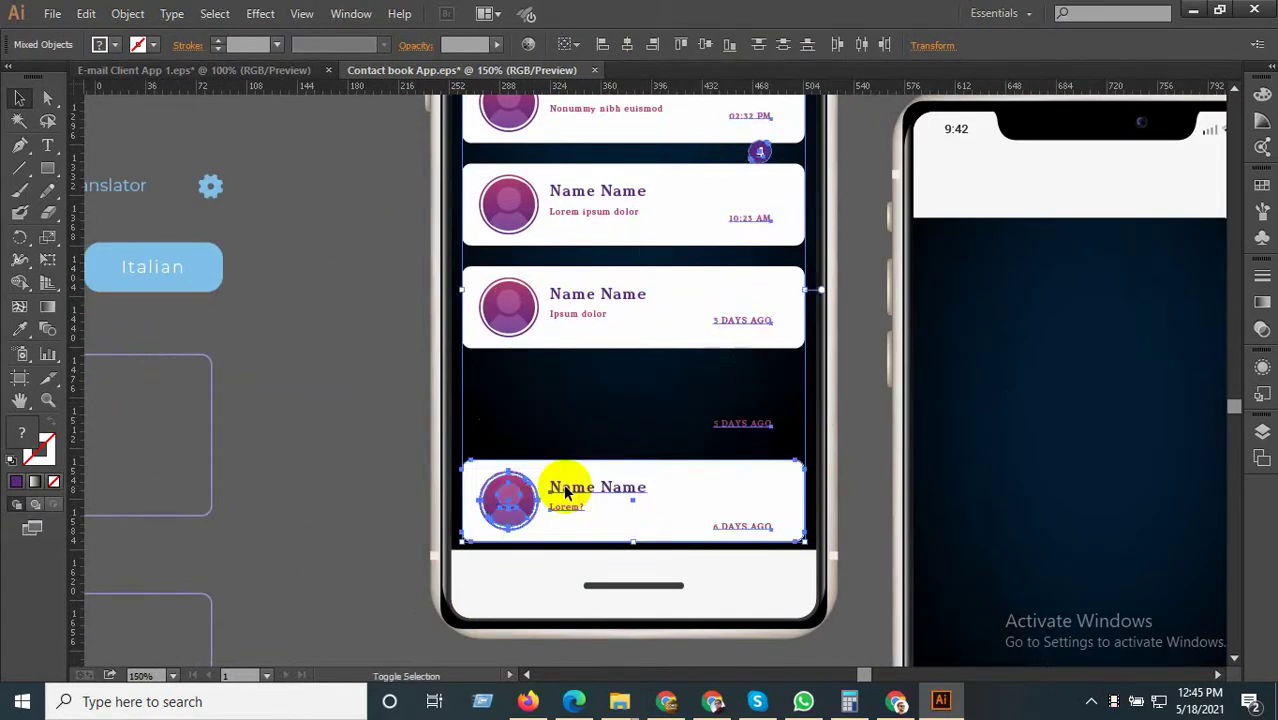
key("ctrl+z")
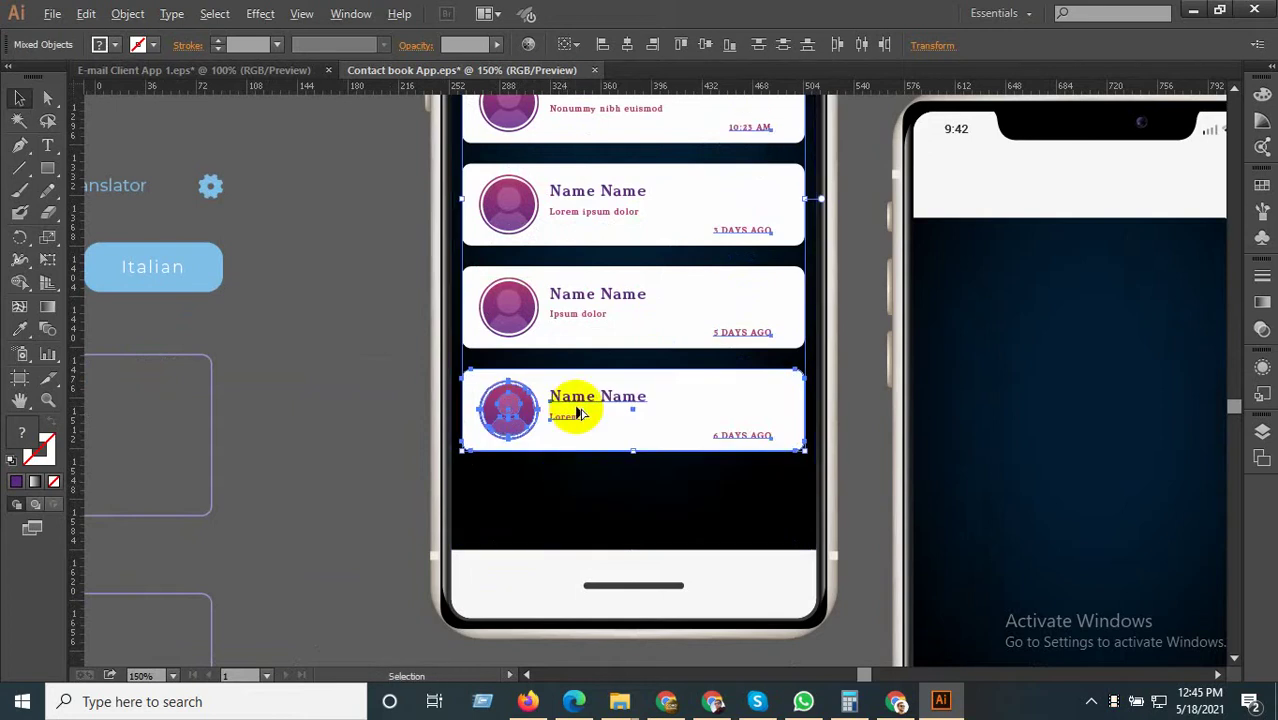
left_click_drag(575, 411, 575, 500, "alt+shift")
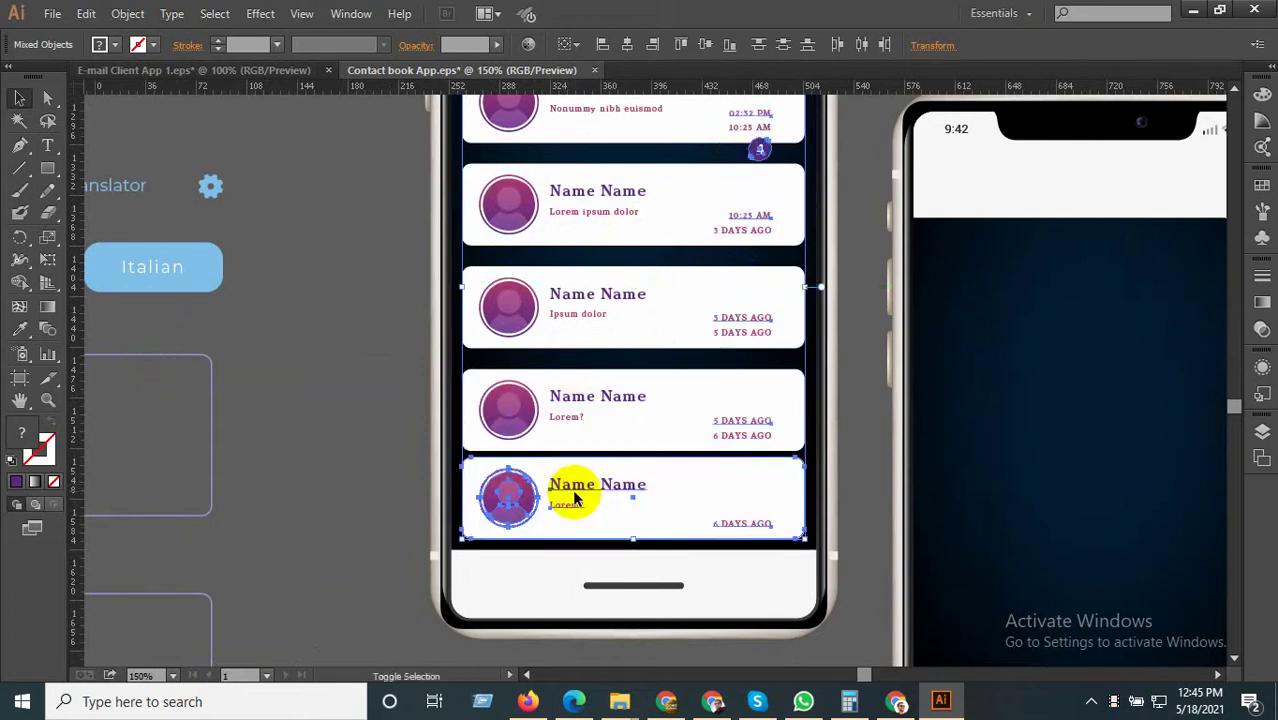
scroll(596, 497, "down", 1)
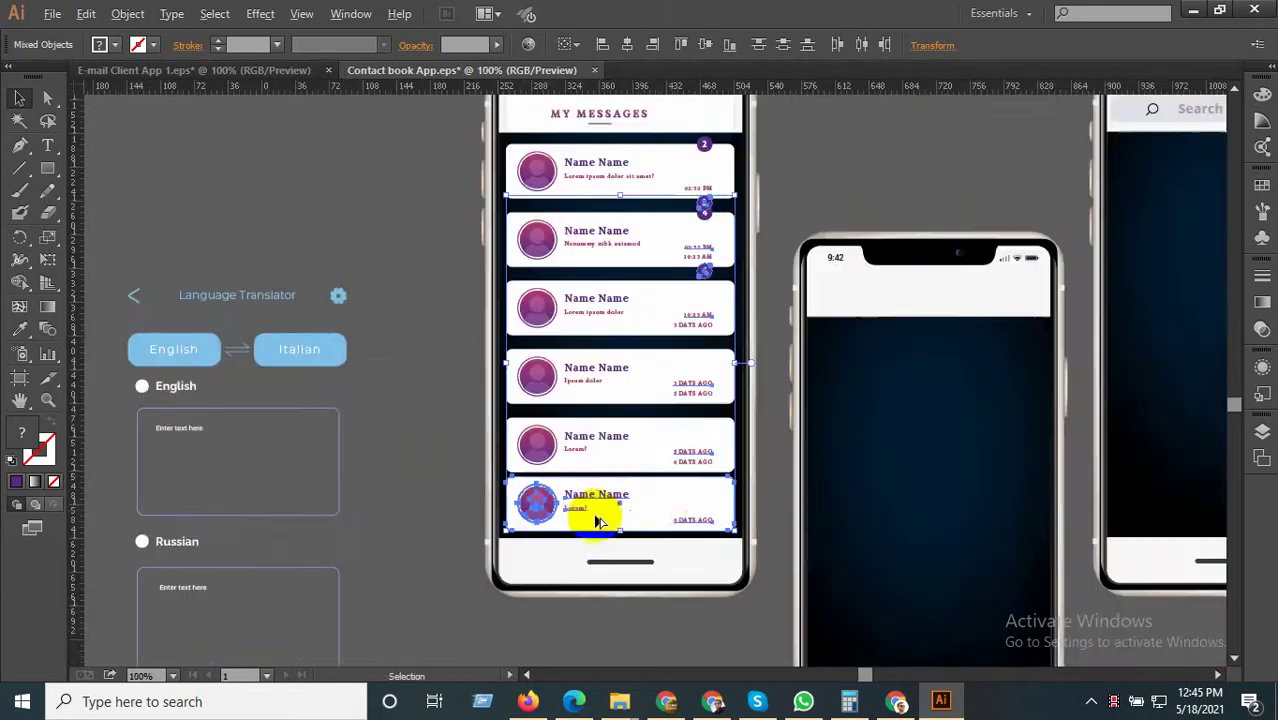
double_click(660, 517)
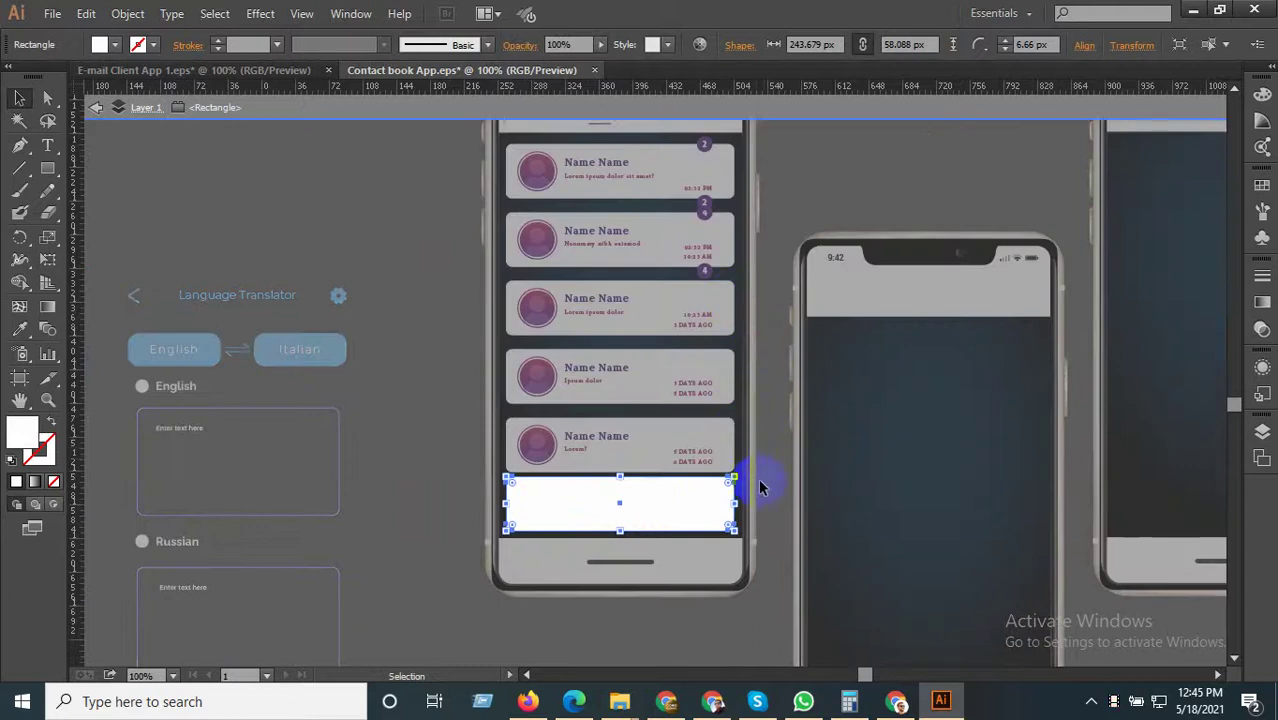
key("Escape")
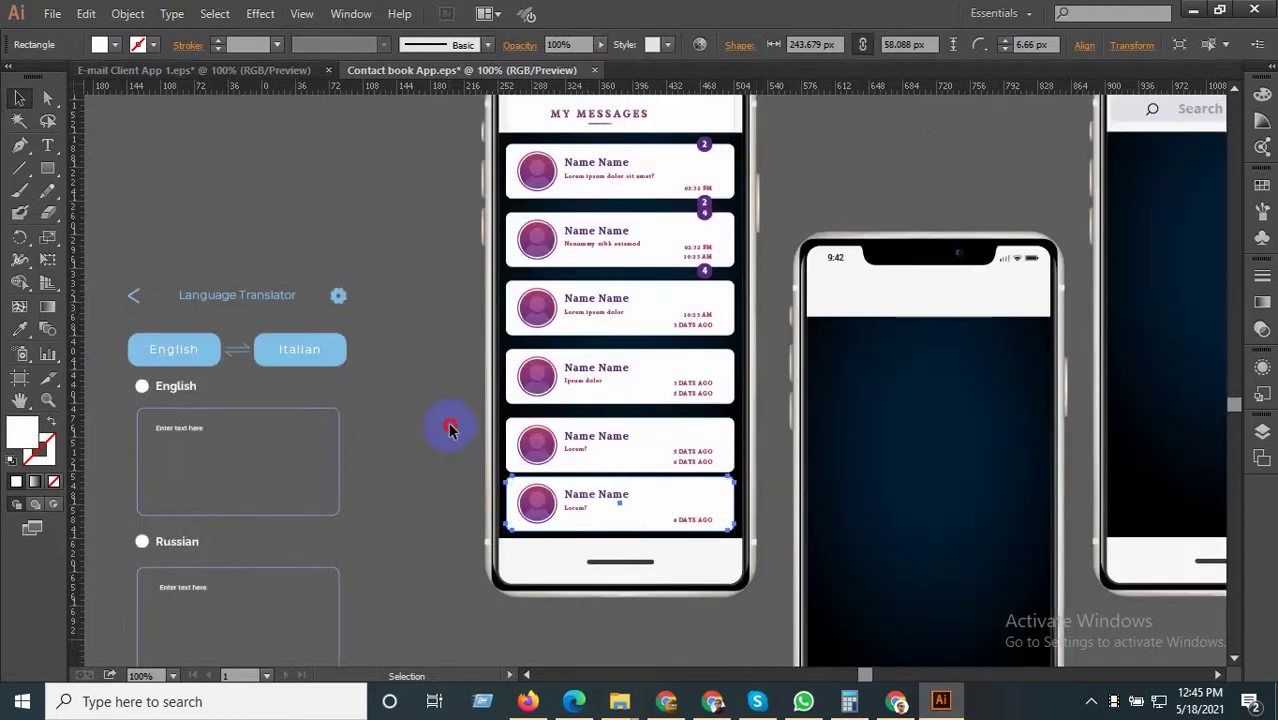
Delete the misplaced duplicate of the notification badges and time labels from the messages screen.
left_click(449, 428)
left_click(595, 500)
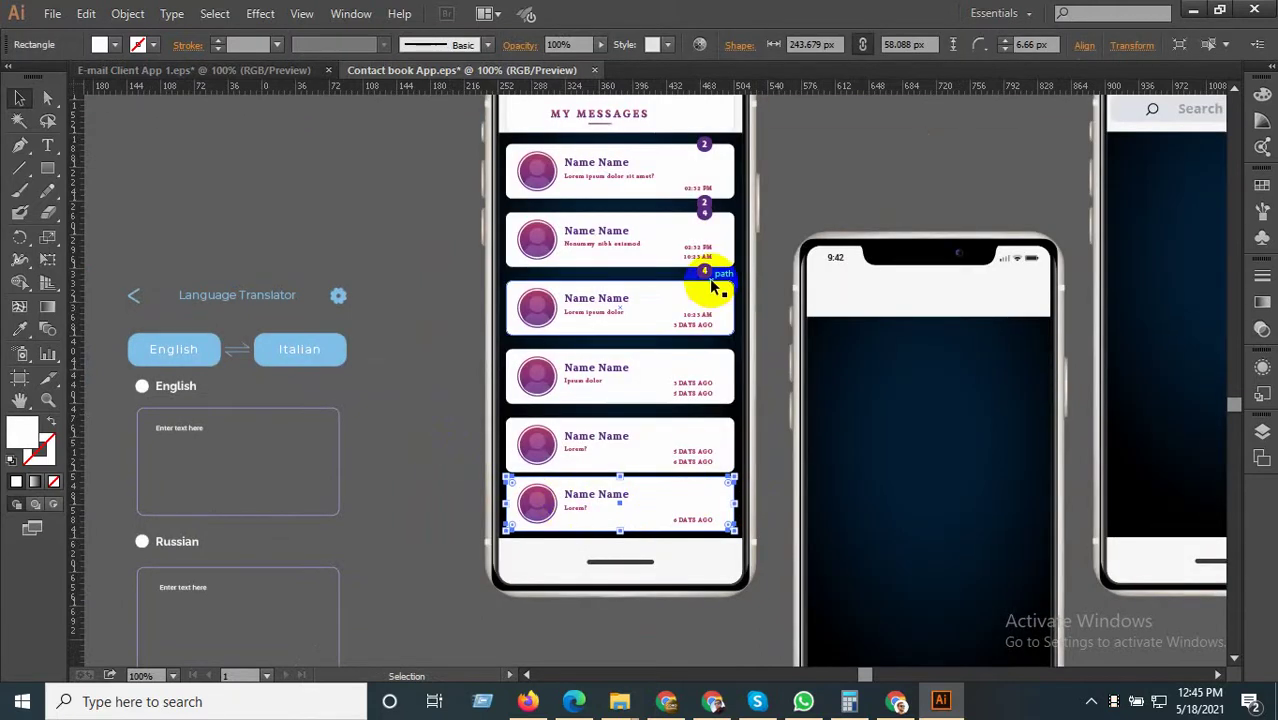
left_click_drag(711, 287, 708, 283)
key("Delete")
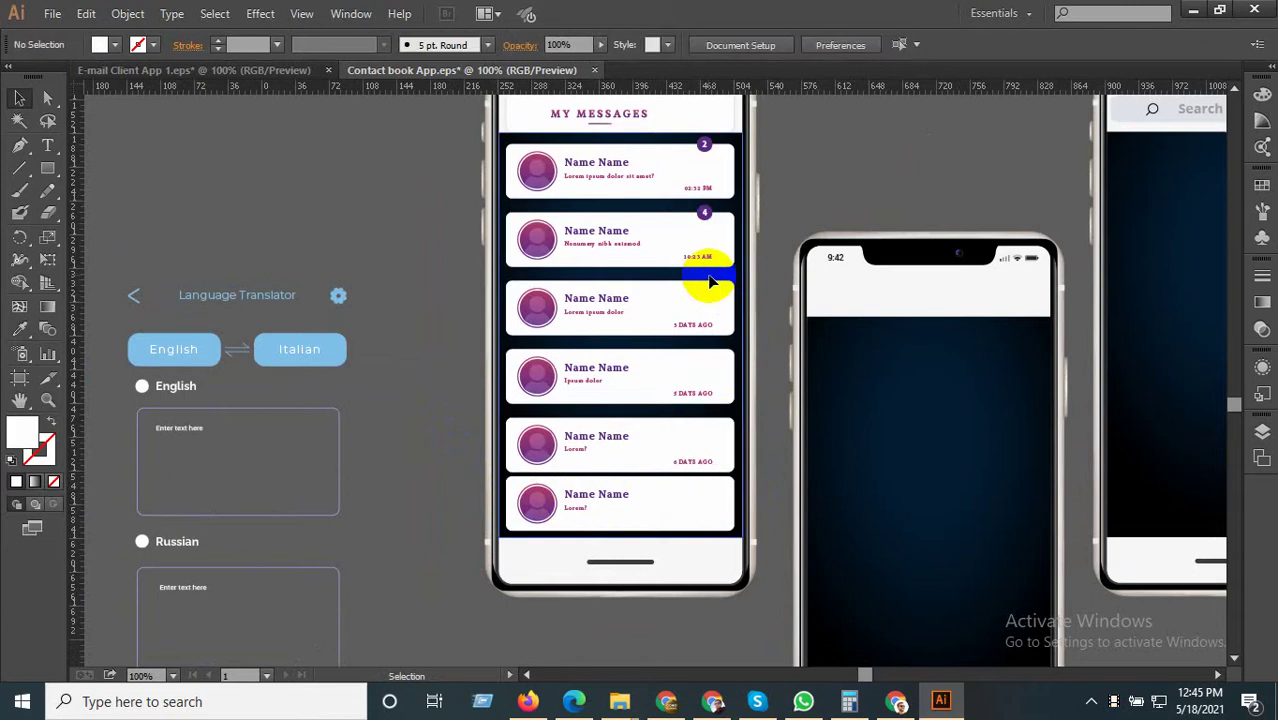
Copy the "6 DAYS AGO" label from the fifth message card and place the copy at the lower right of the last card.
left_click(707, 220)
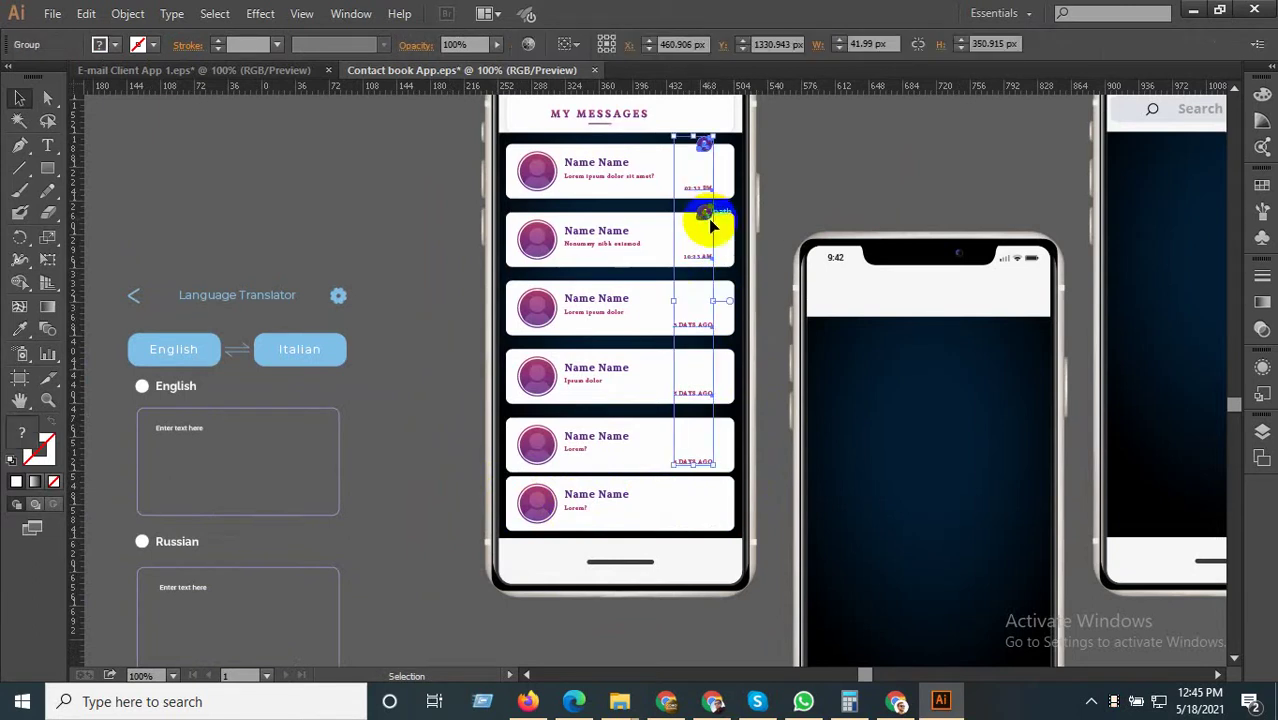
scroll(693, 485, "up", 2)
double_click(696, 448)
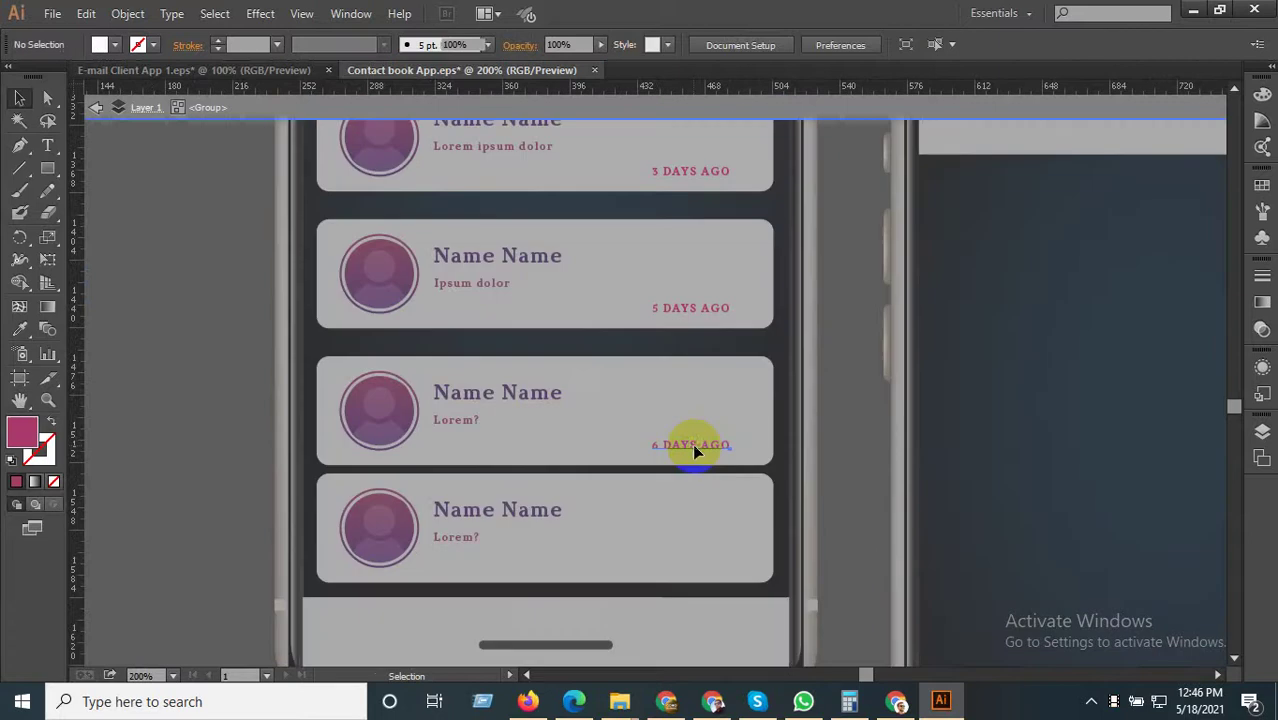
double_click(810, 465)
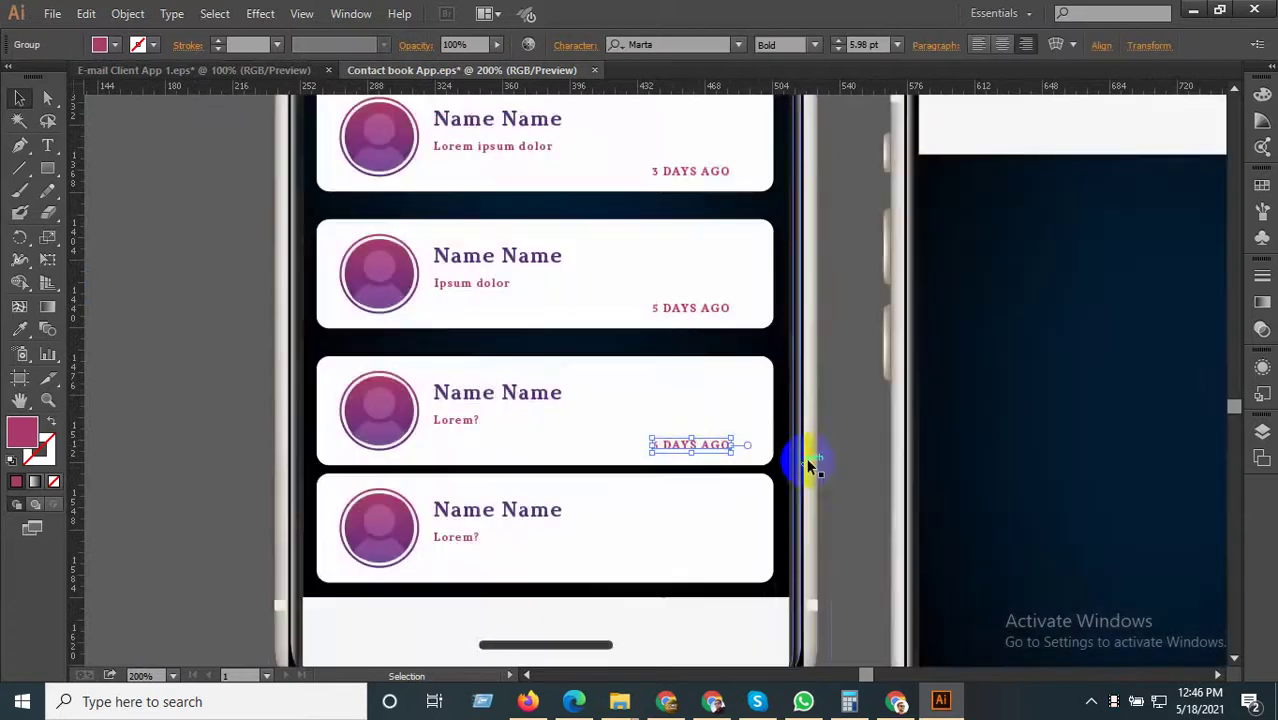
key("ctrl+c")
key("ctrl+v")
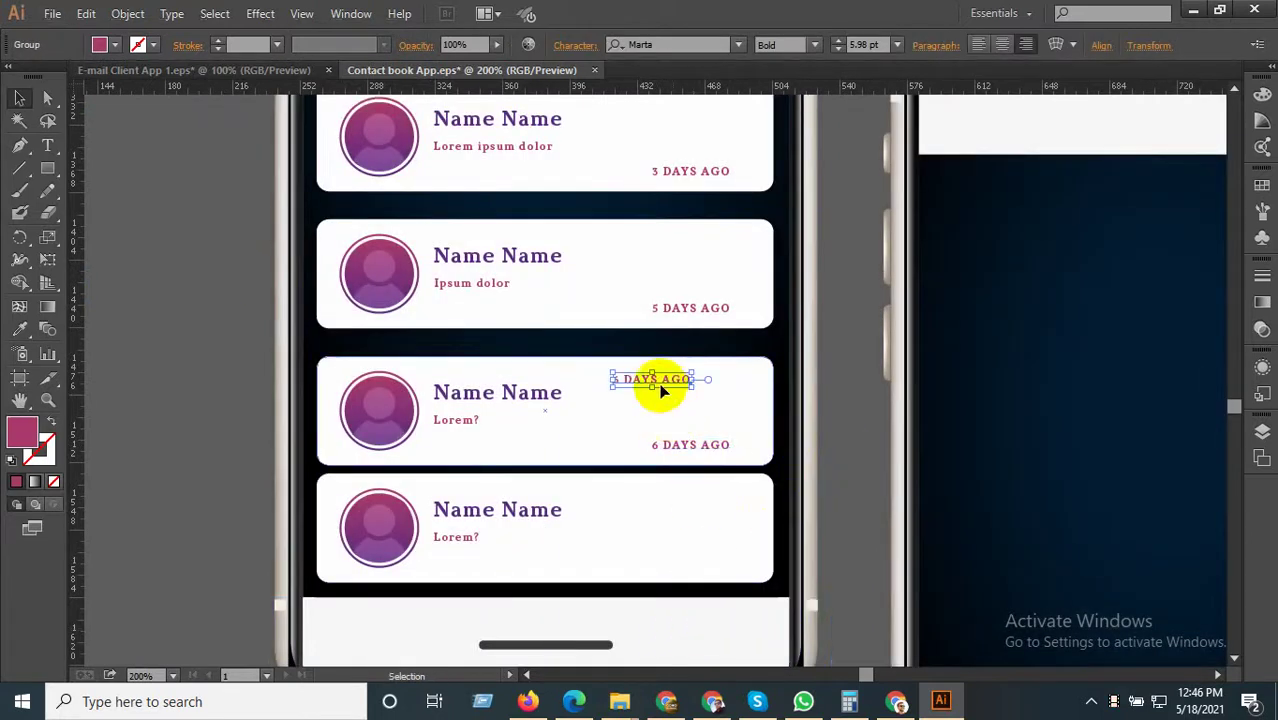
left_click_drag(660, 390, 697, 572)
left_click(248, 428)
scroll(568, 531, "down", 2)
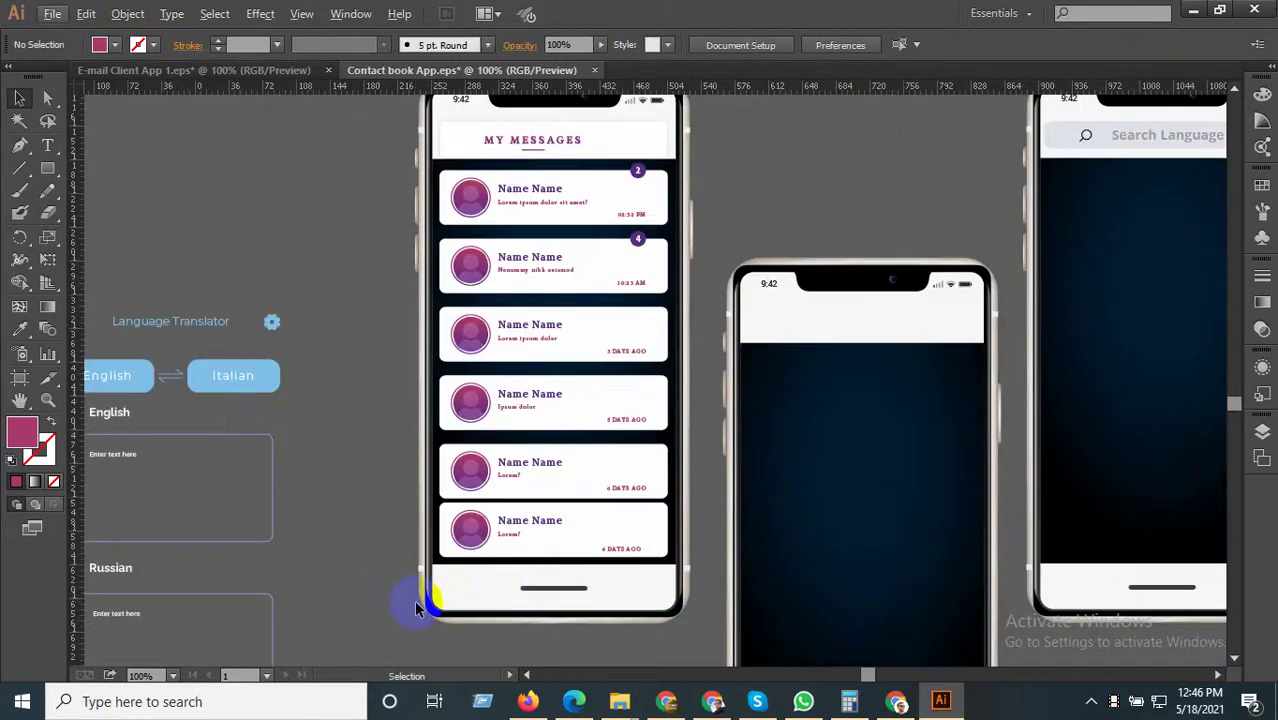
Select the last message card with its avatar, name, message text and time label, and group them.
scroll(480, 590, "down", 1)
scroll(486, 570, "up", 3)
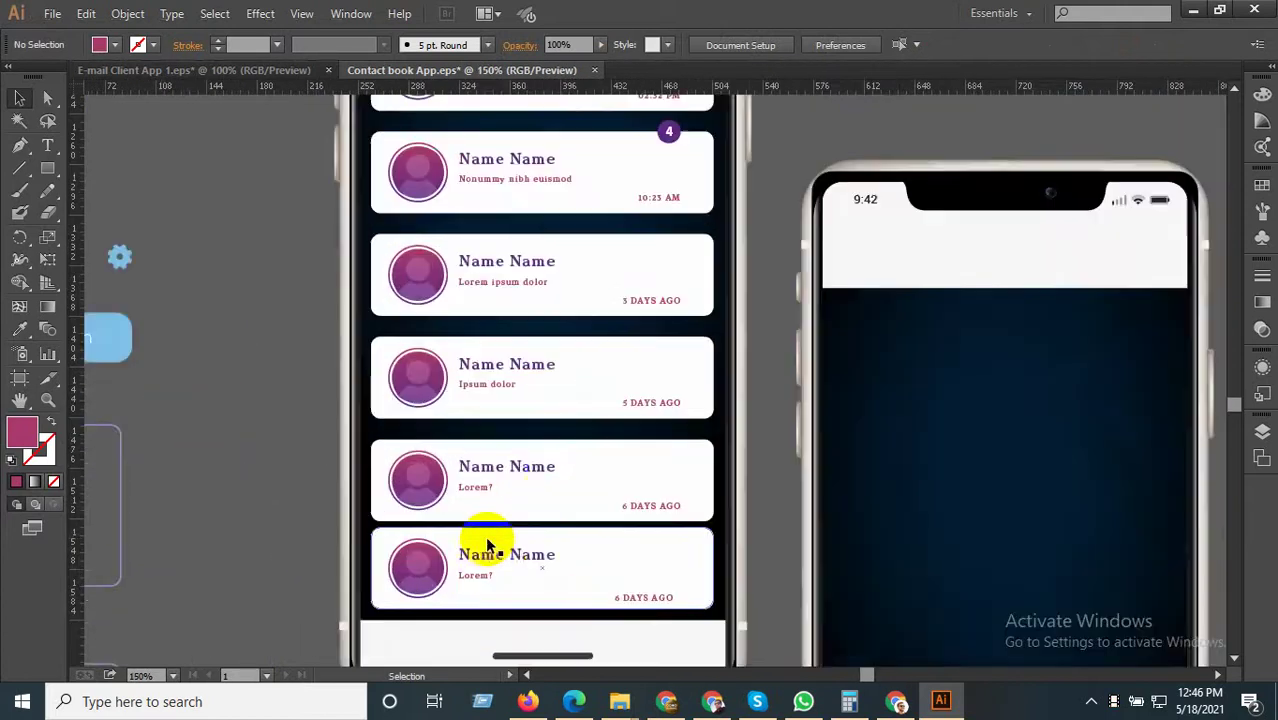
left_click(504, 578)
scroll(503, 580, "up", 2)
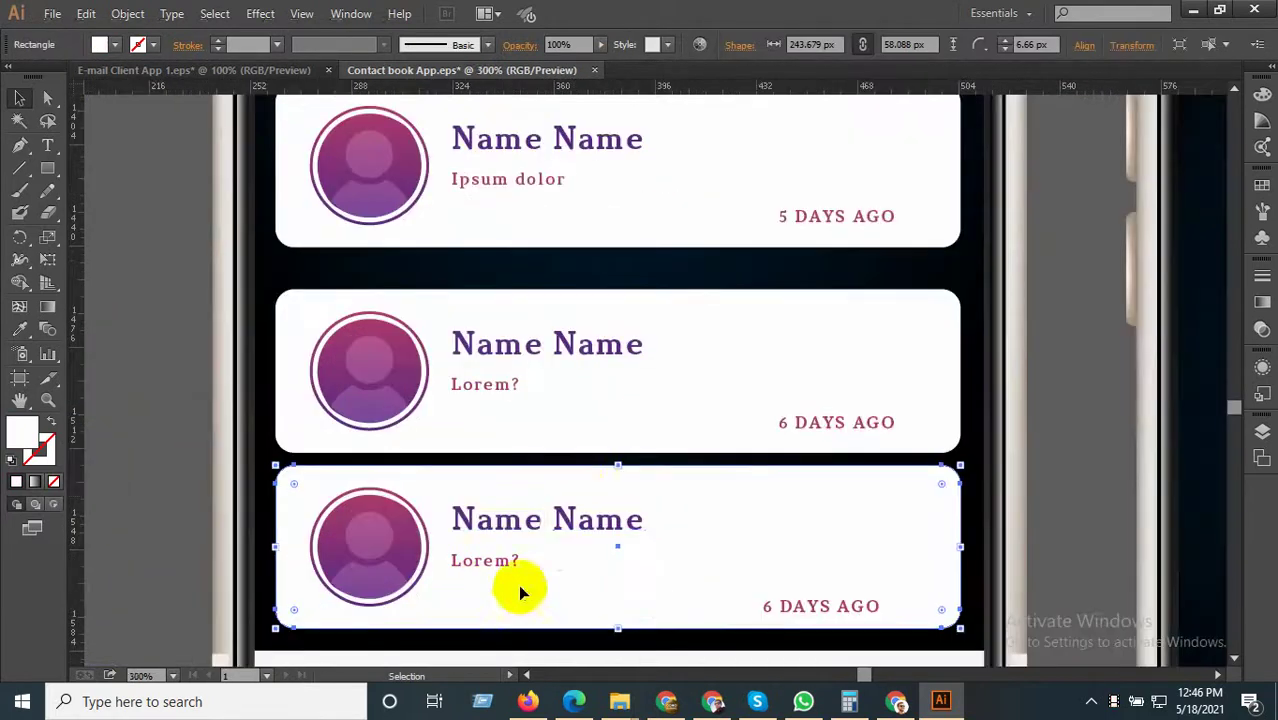
scroll(520, 592, "down", 2)
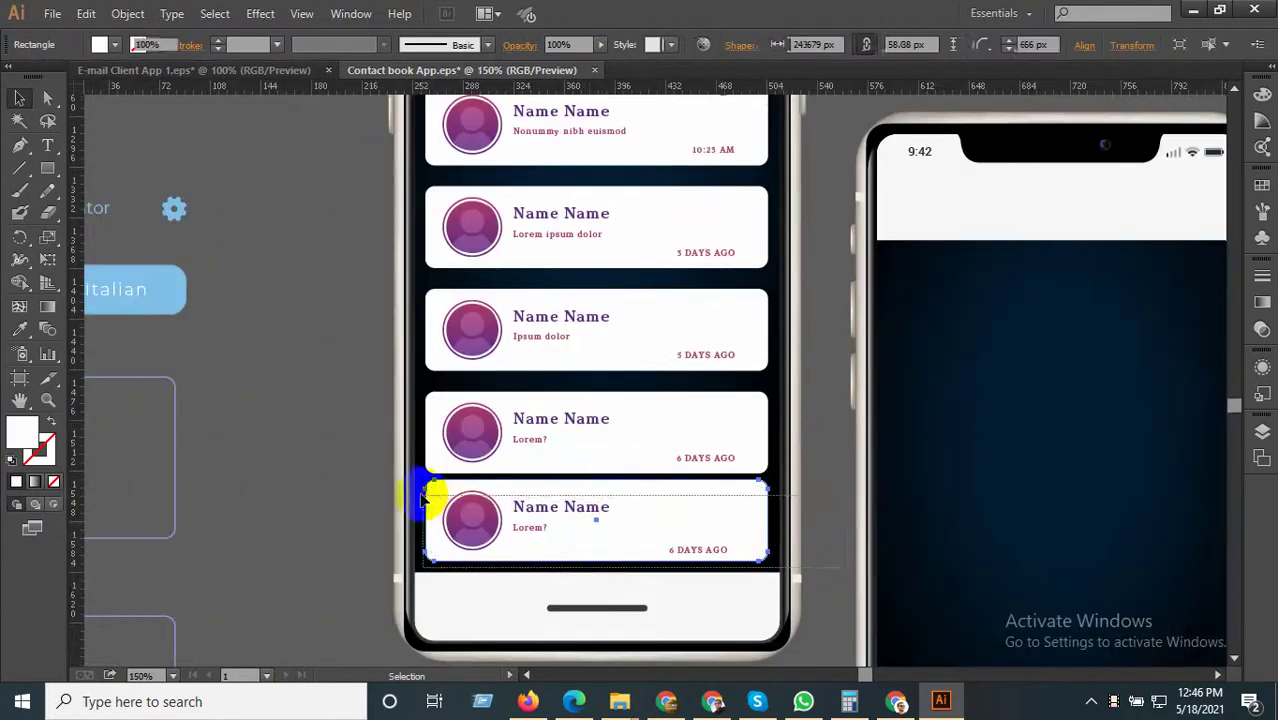
left_click(424, 496, "shift")
left_click(765, 593, "shift")
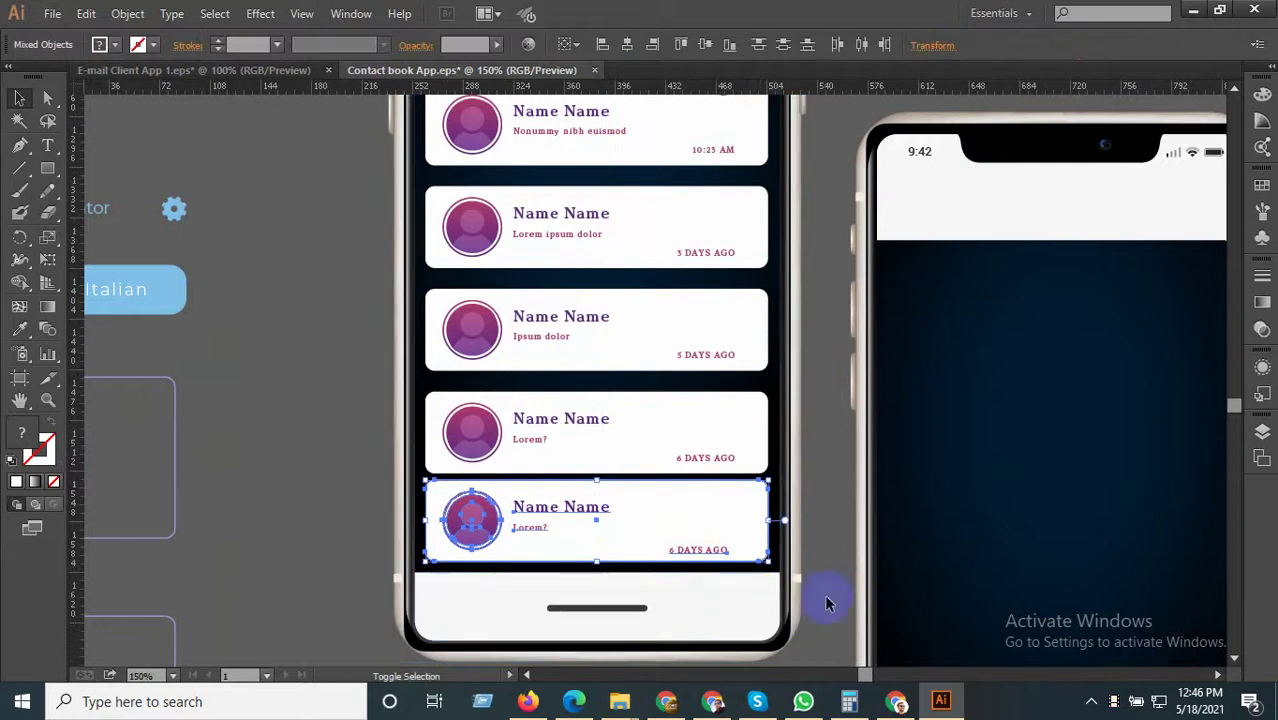
right_click(714, 520)
left_click(760, 416)
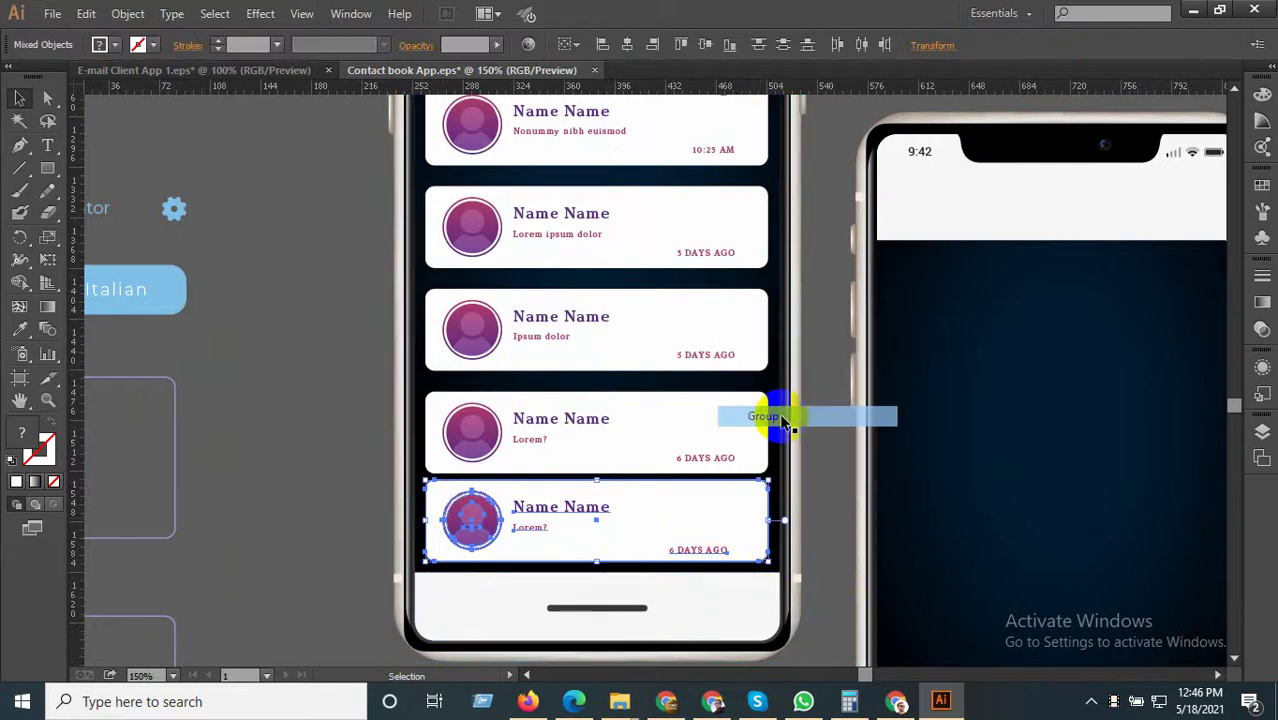
Move the grouped last card slightly down to widen the gap below the card above it.
scroll(540, 538, "up", 3)
left_click_drag(529, 521, 525, 540)
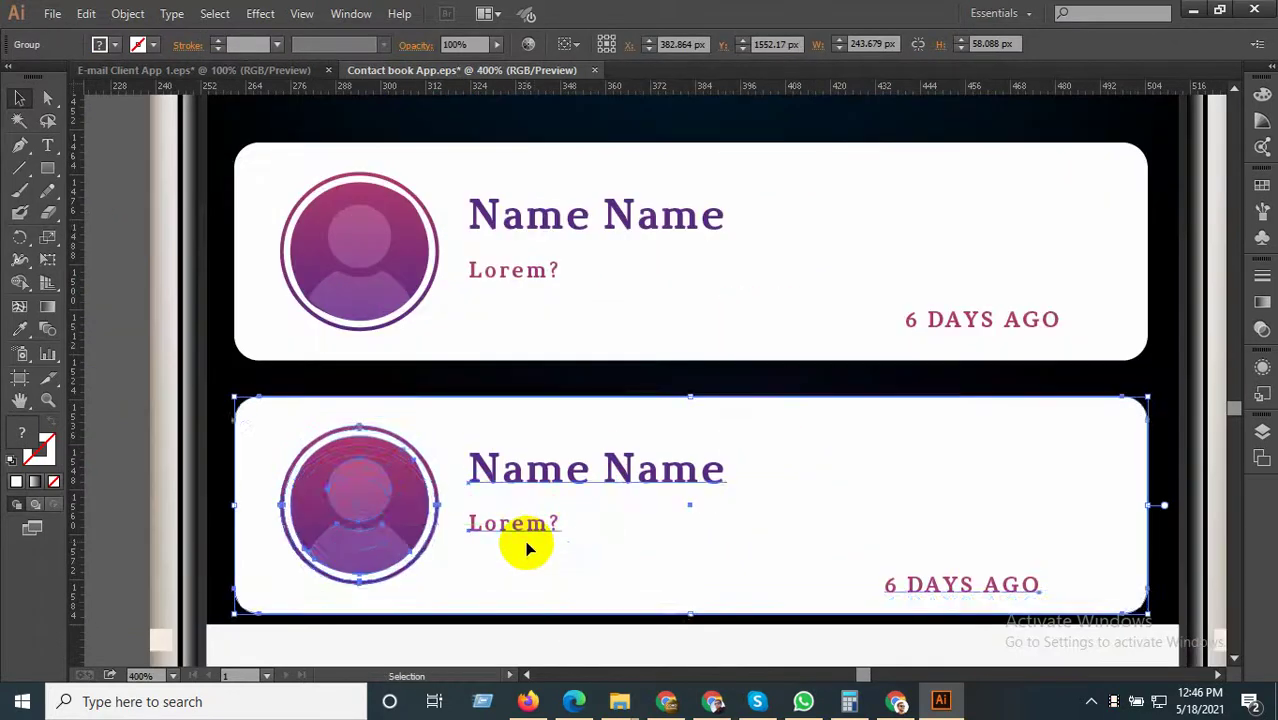
scroll(525, 540, "down", 3)
left_click(424, 470)
In the E-mail Client App 1.eps document, select and copy the chat list with Zonefez to Mask and its header icons.
scroll(621, 542, "down", 3)
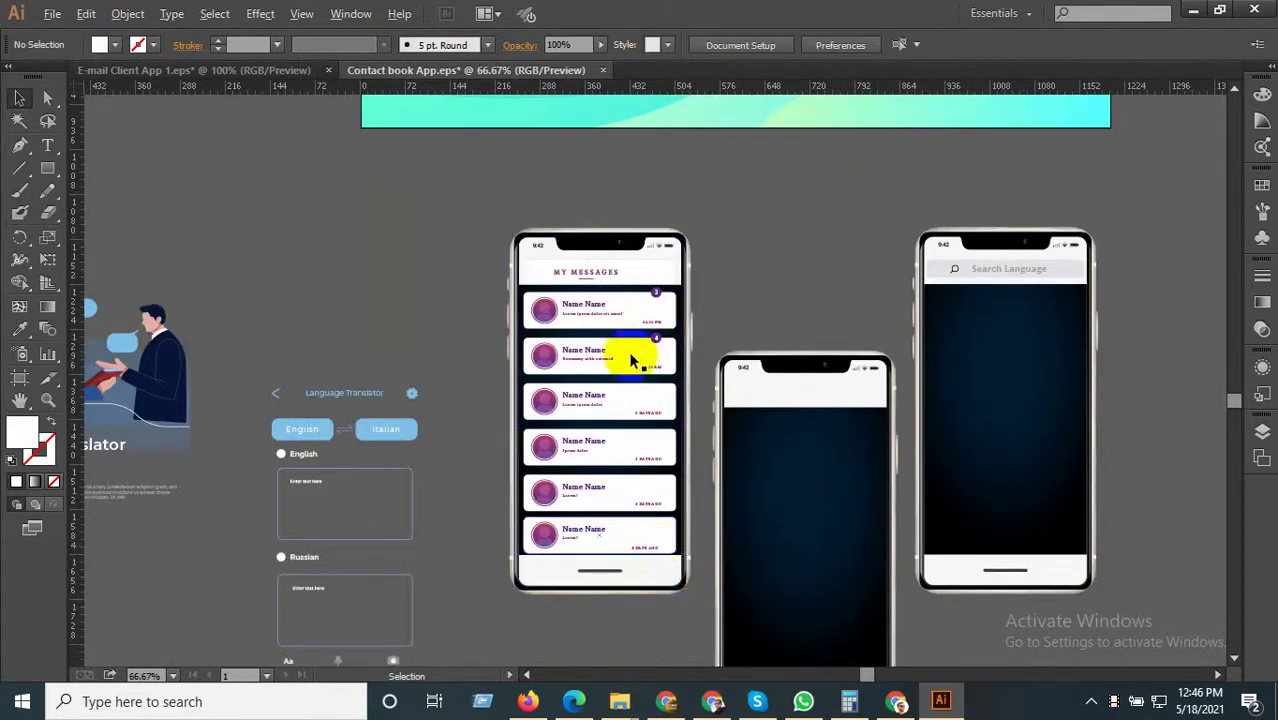
scroll(639, 355, "up", 1)
scroll(525, 432, "down", 1)
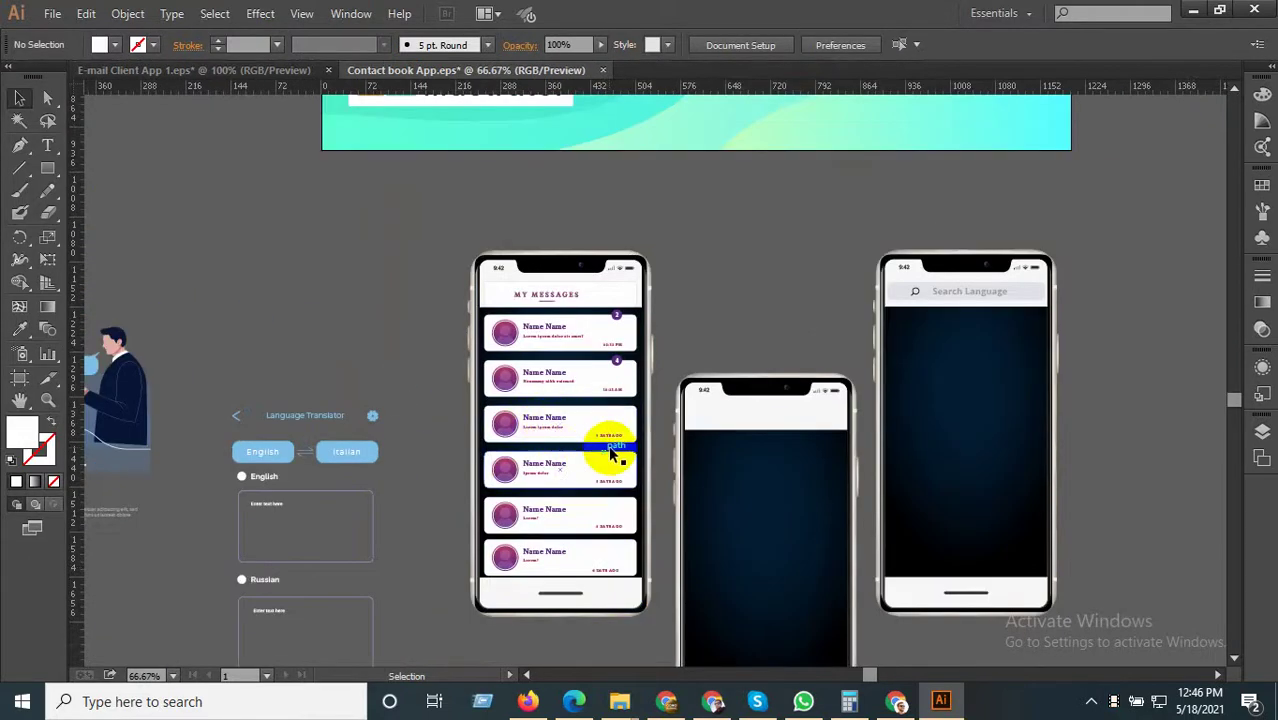
scroll(725, 340, "down", 2)
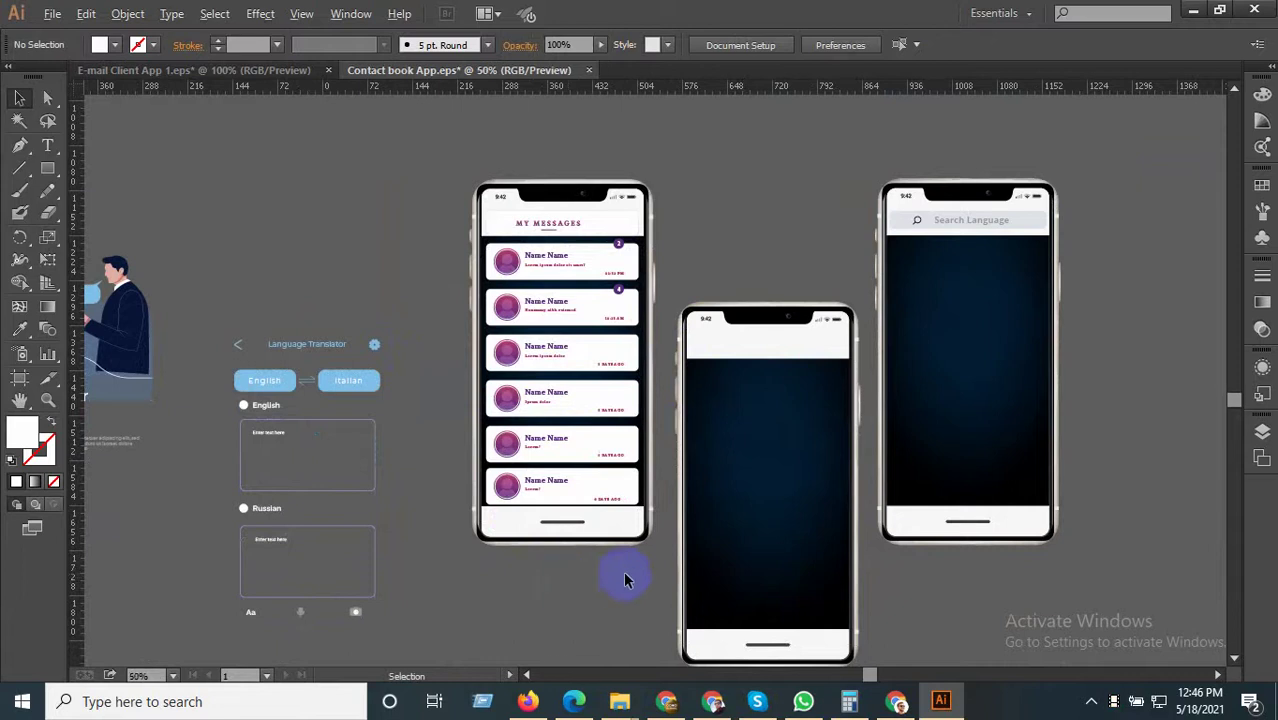
scroll(623, 578, "down", 1)
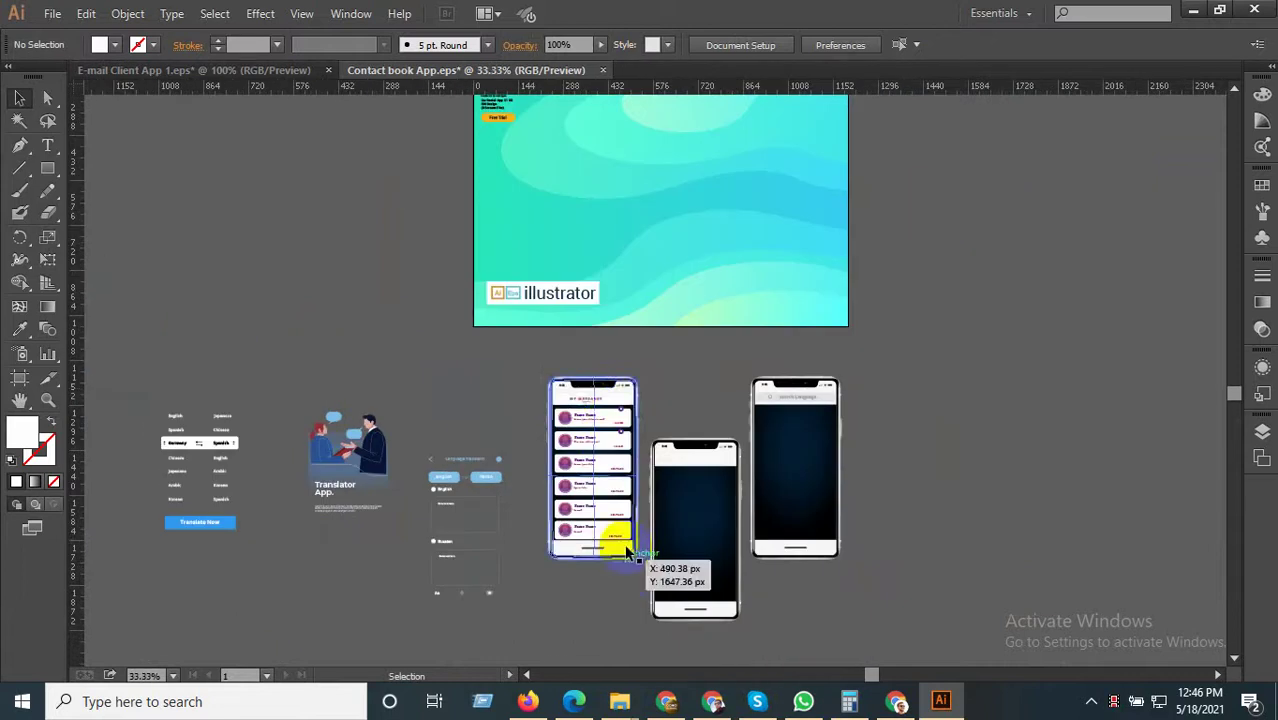
left_click(235, 75)
left_click_drag(762, 492, 554, 503)
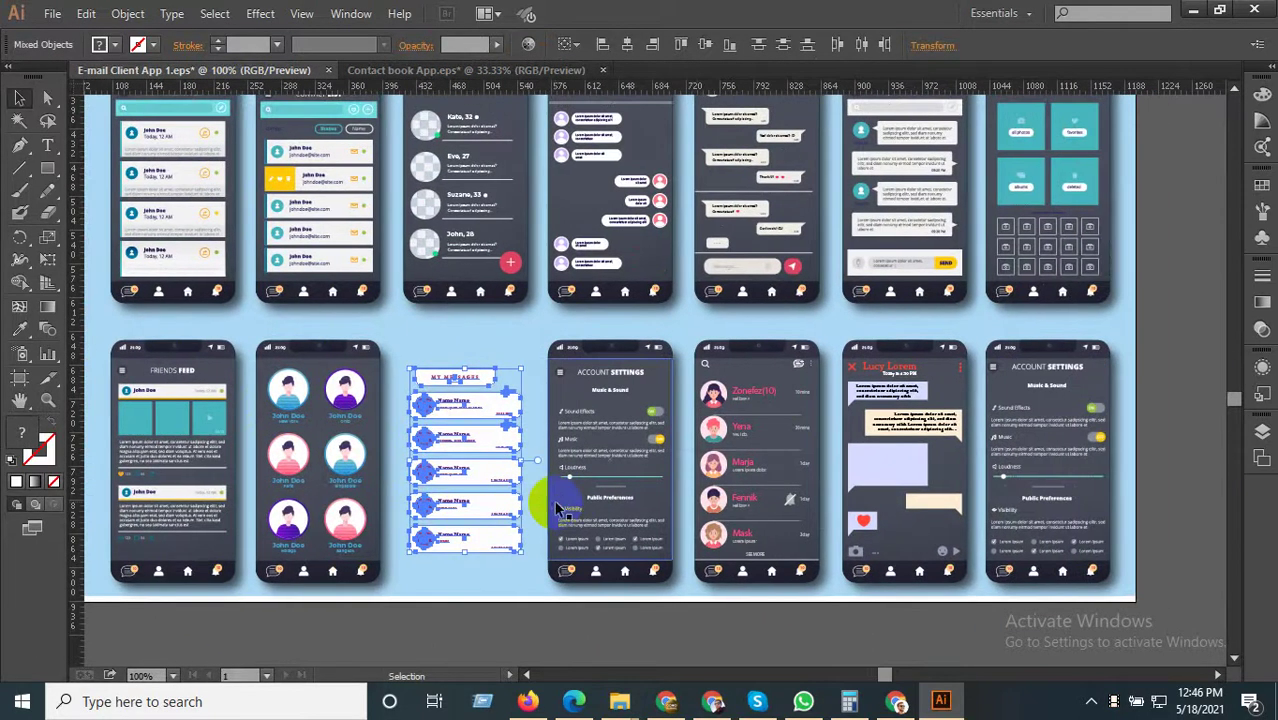
scroll(556, 510, "up", 2)
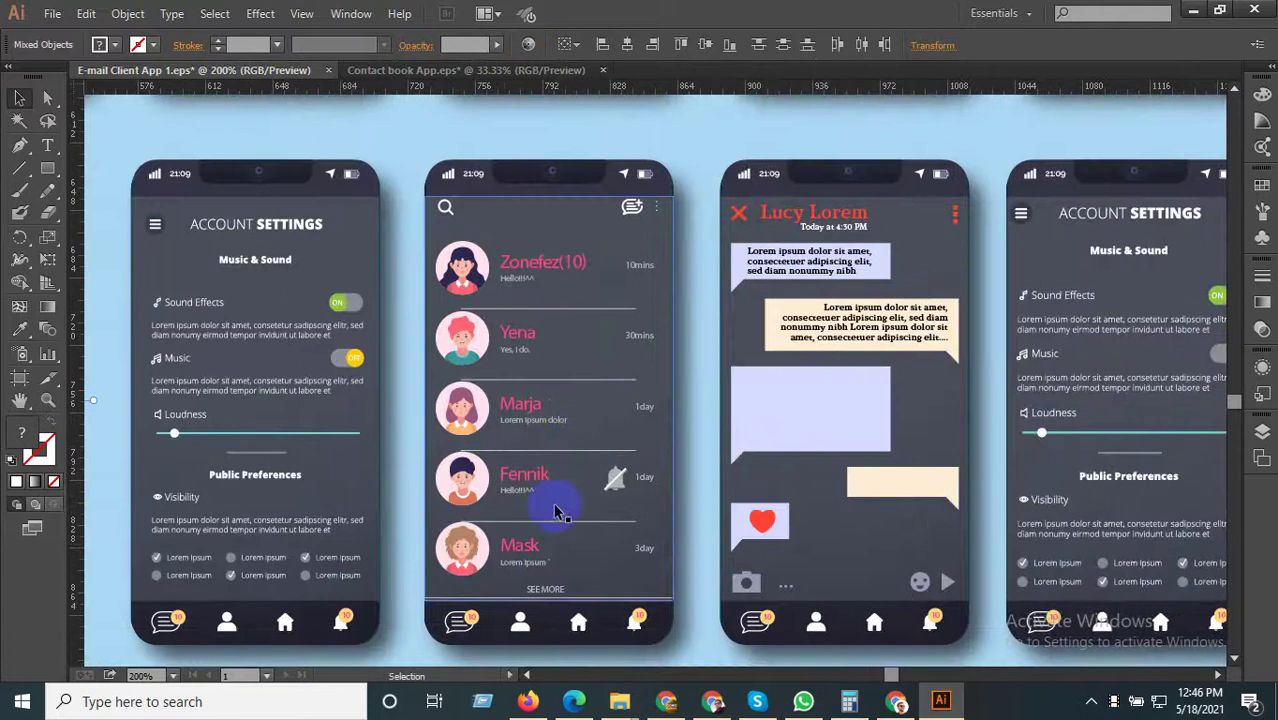
left_click(503, 551)
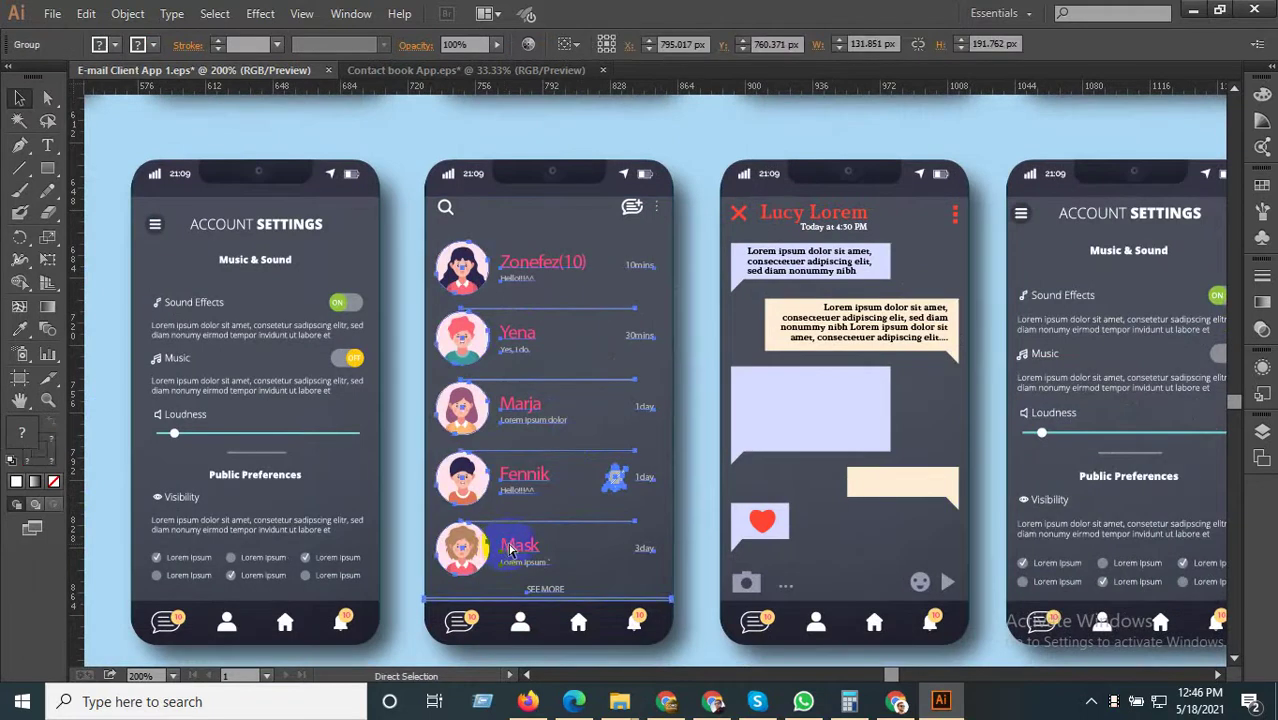
left_click(623, 209, "shift")
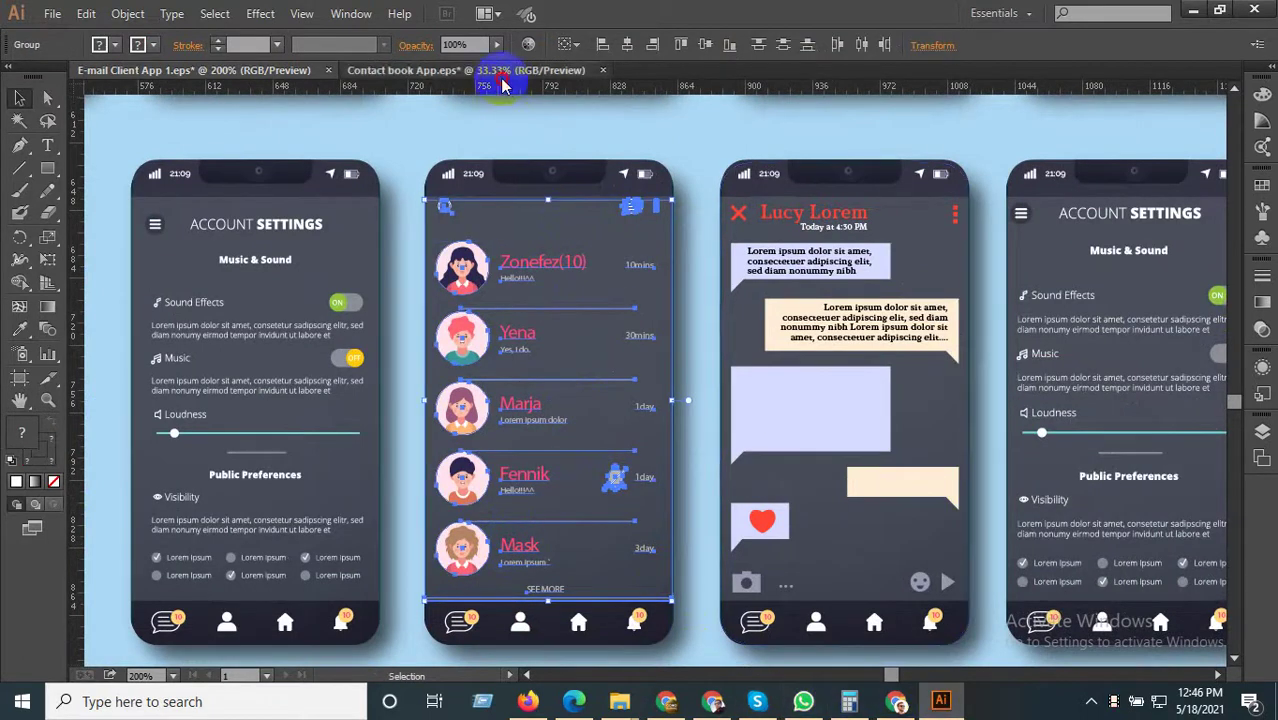
Paste the chat list into Contact book App.eps and place it enlarged on the middle phone's screen.
left_click(465, 70)
key("ctrl+v")
scroll(716, 597, "up", 2)
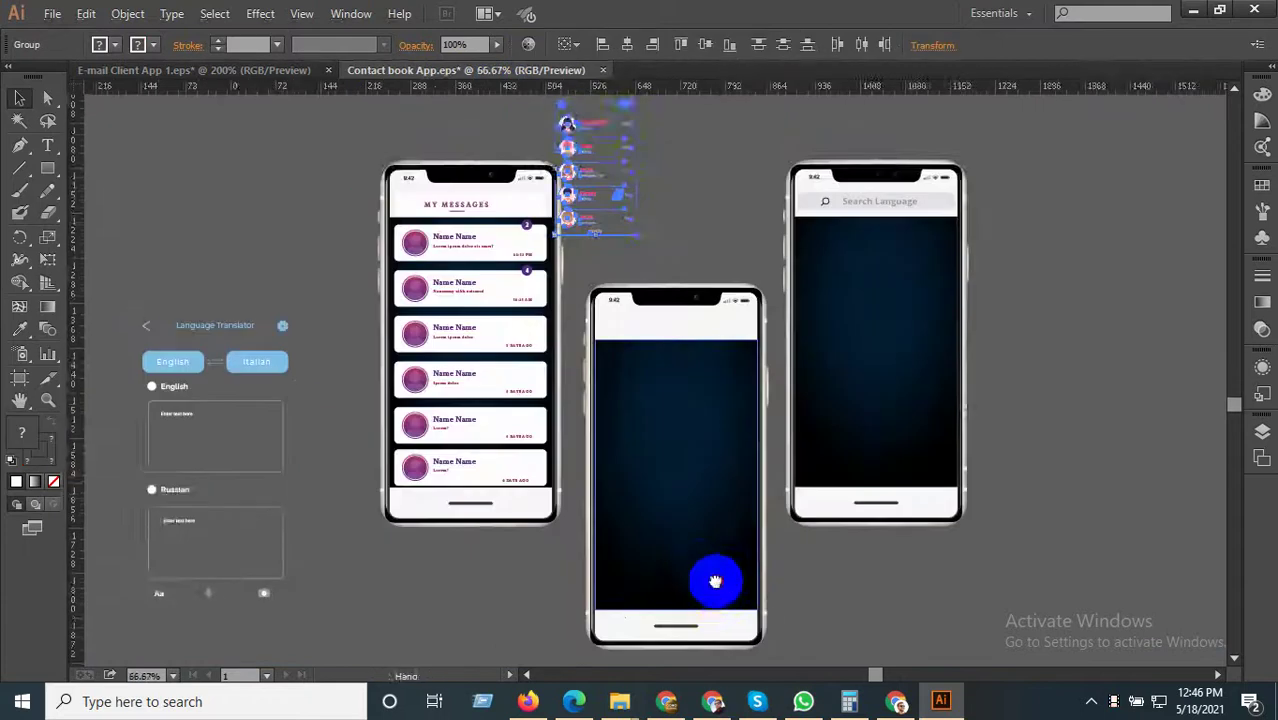
left_click_drag(714, 587, 687, 508)
scroll(687, 508, "down", 1)
left_click_drag(585, 200, 716, 550)
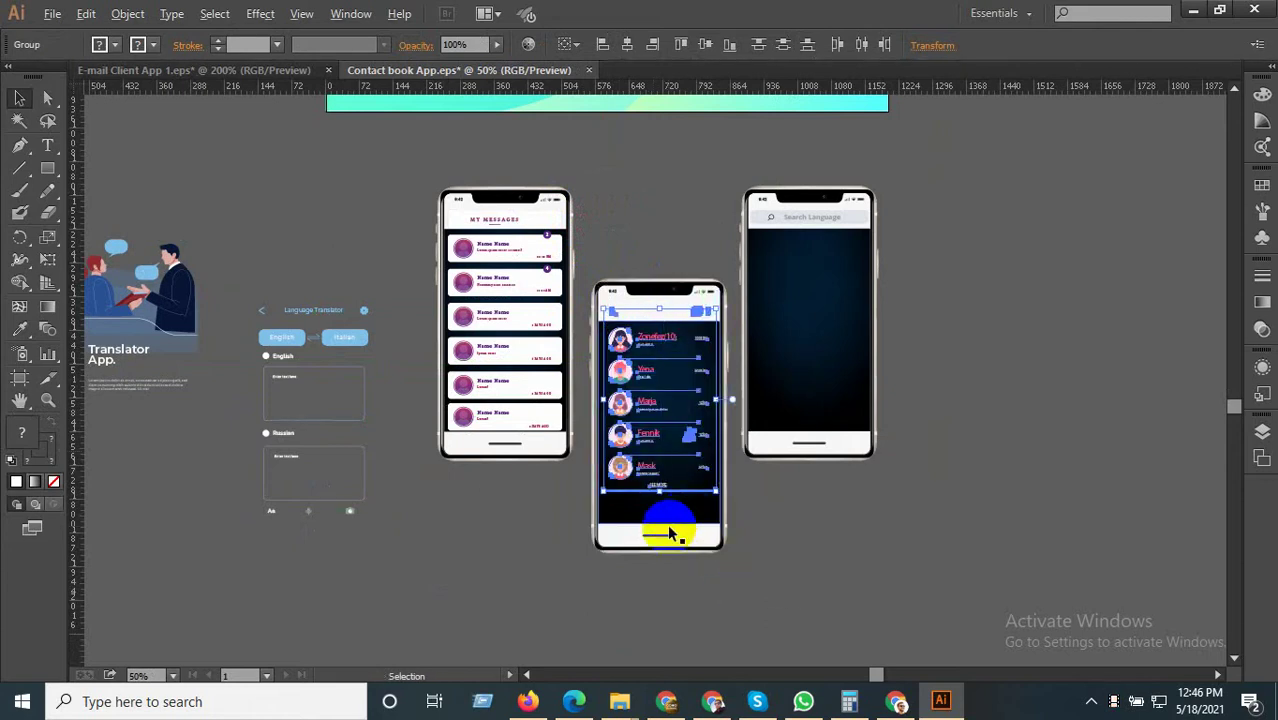
Enlarge the chat list slightly from its lower-left corner so it fills more of the middle phone's screen.
scroll(650, 505, "up", 5)
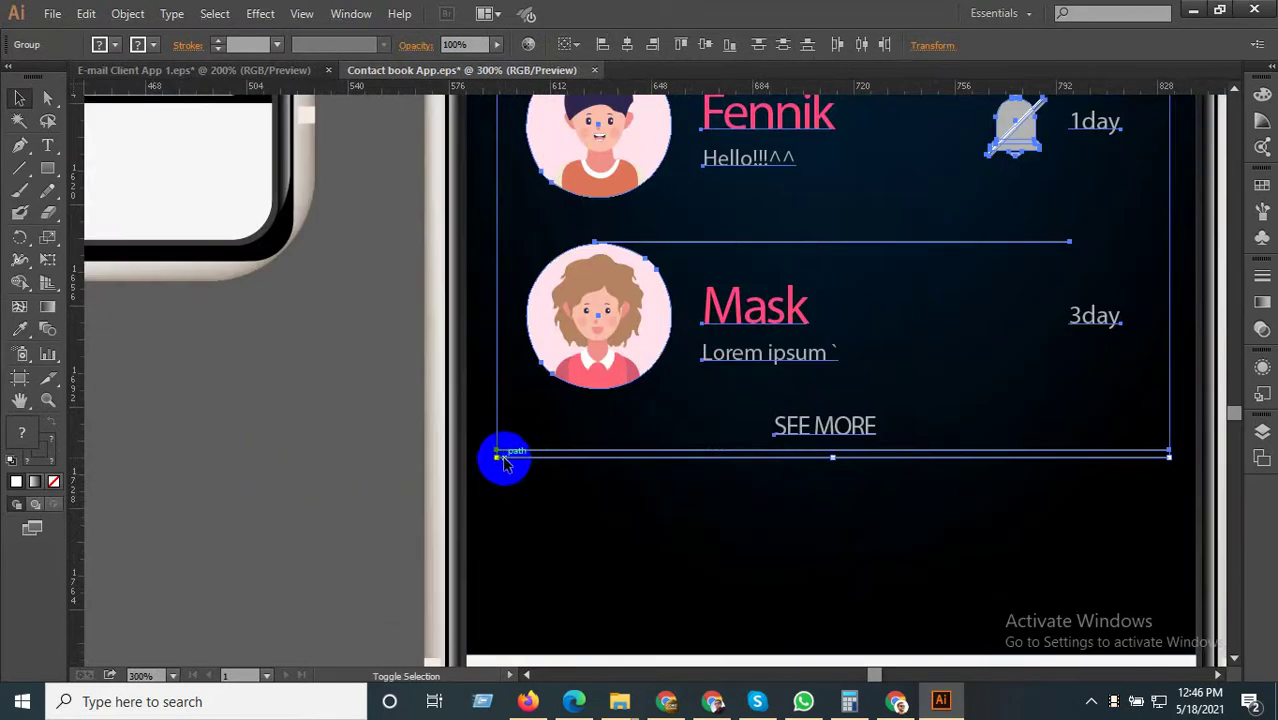
left_click_drag(497, 458, 505, 567)
scroll(516, 531, "down", 2)
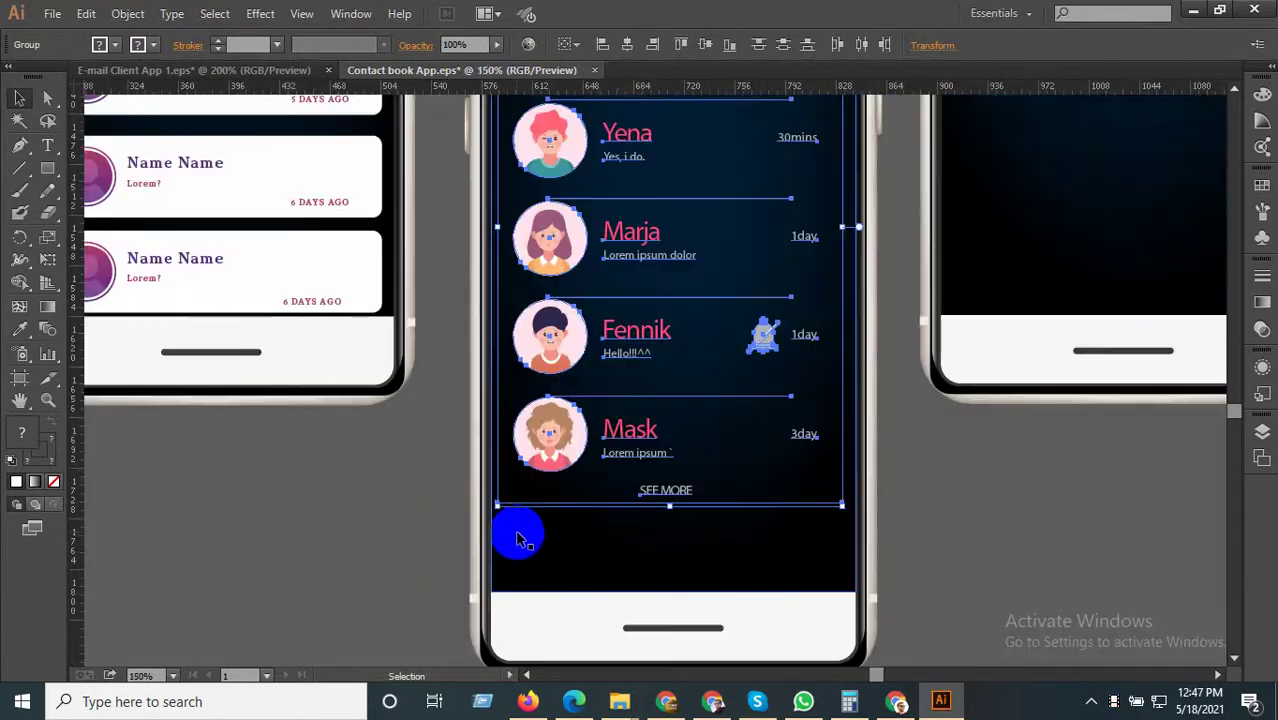
left_click(958, 586)
scroll(953, 560, "down", 2)
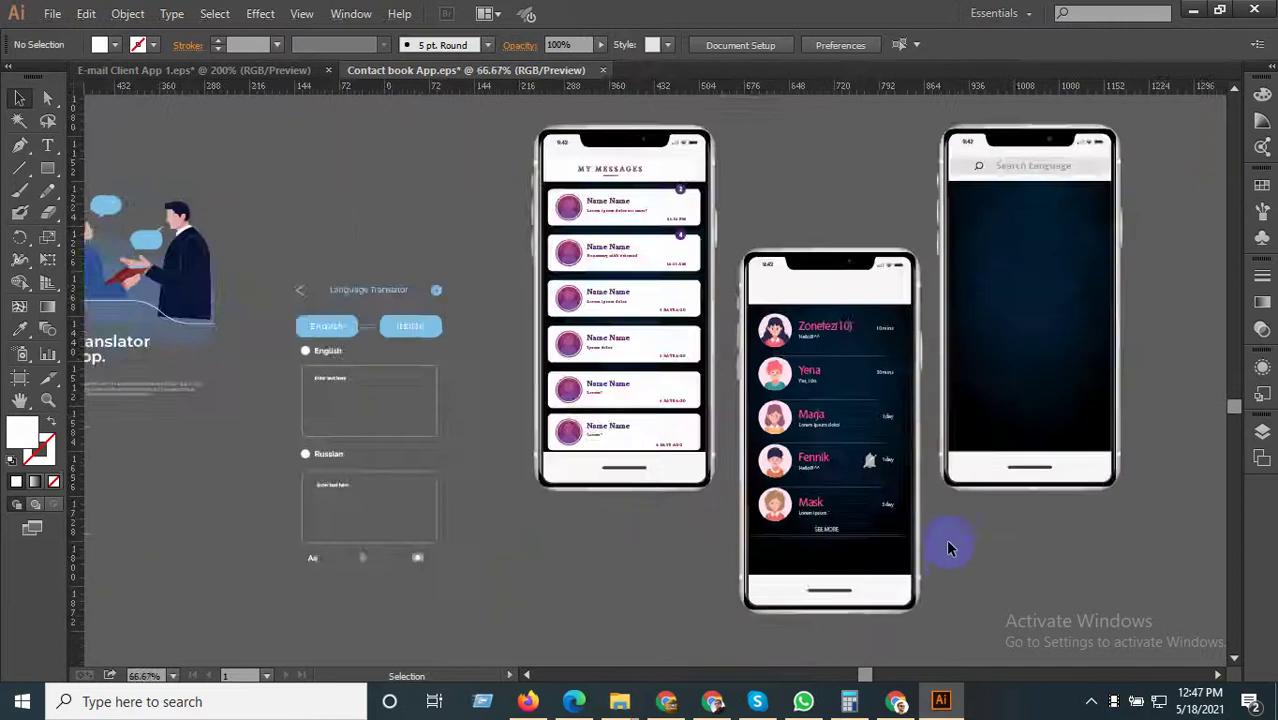
scroll(950, 500, "up", 4)
left_click(772, 440)
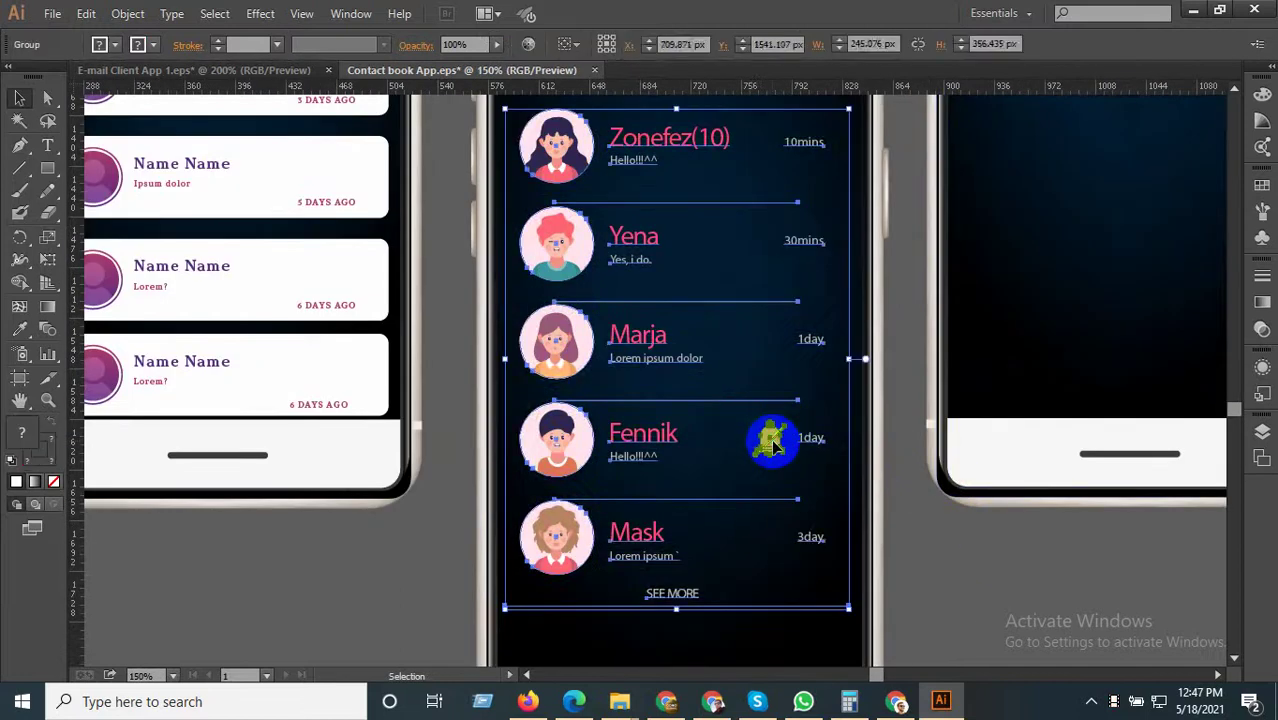
double_click(776, 447)
double_click(774, 444)
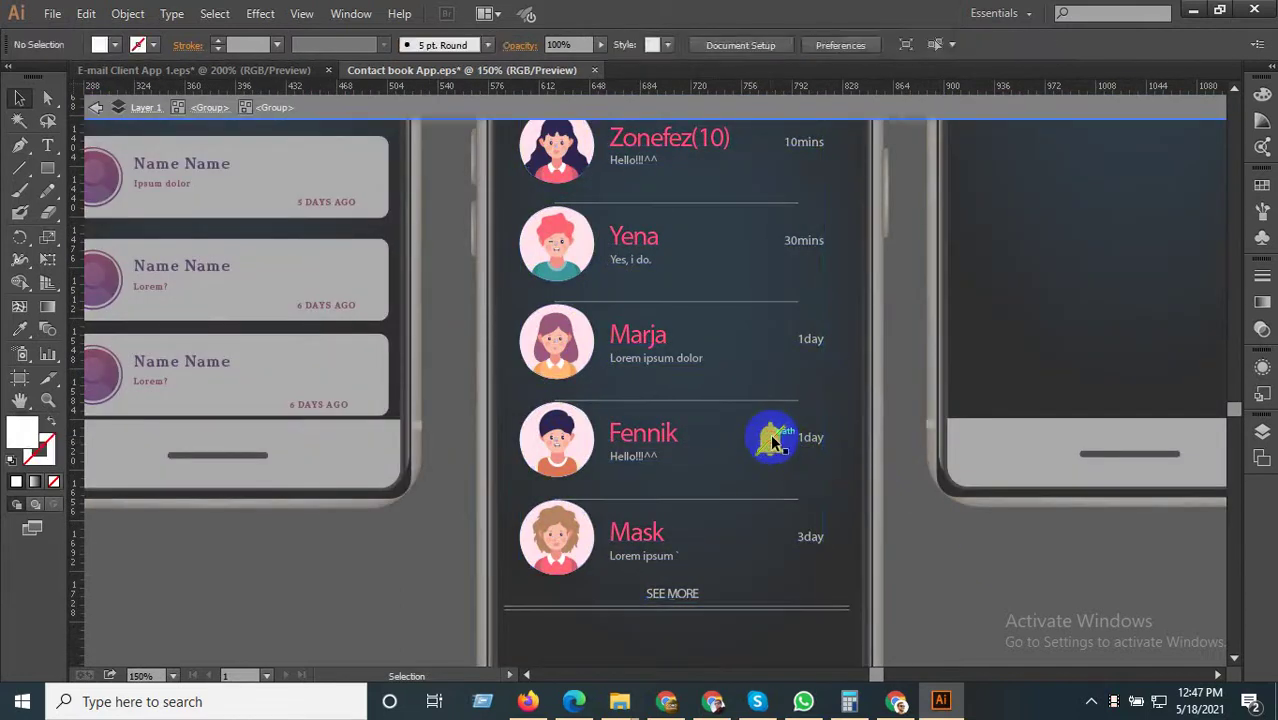
double_click(779, 452)
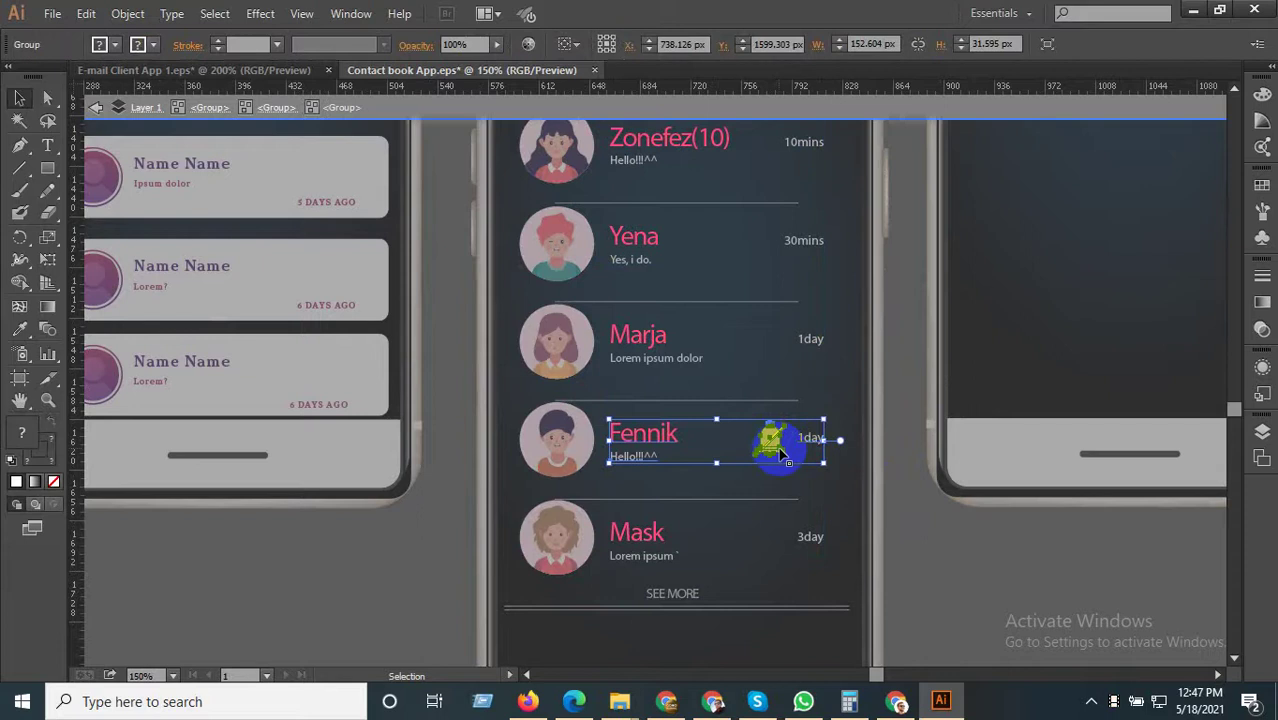
left_click(767, 443)
double_click(945, 533)
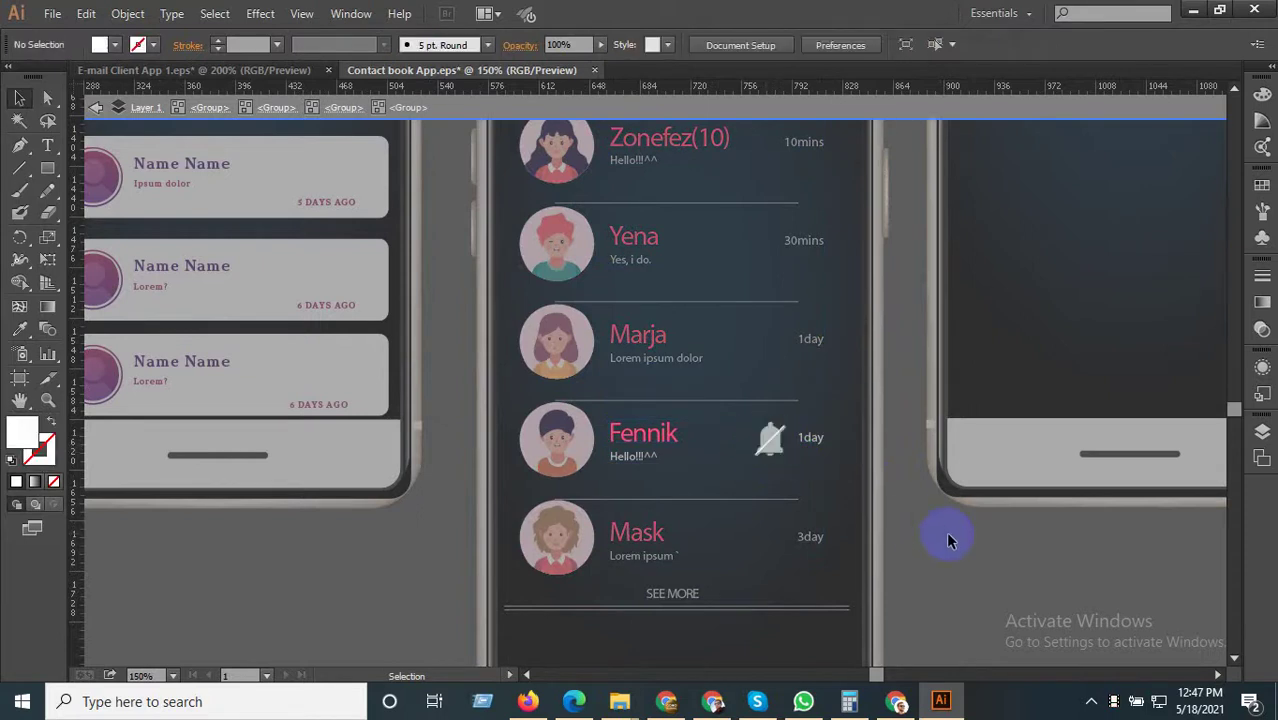
Recolor the white search, message and menu icons in the middle phone's header dark navy with the Eyedropper.
scroll(765, 543, "down", 2)
scroll(779, 360, "up", 2)
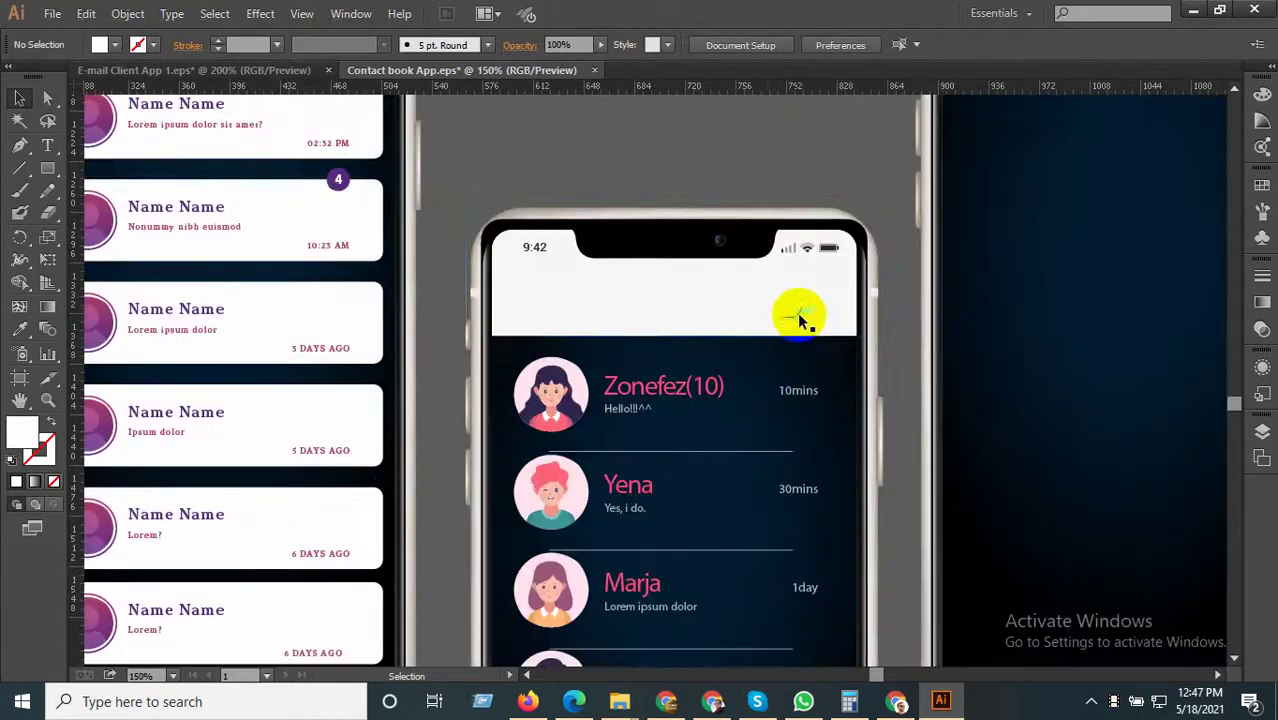
left_click(817, 314)
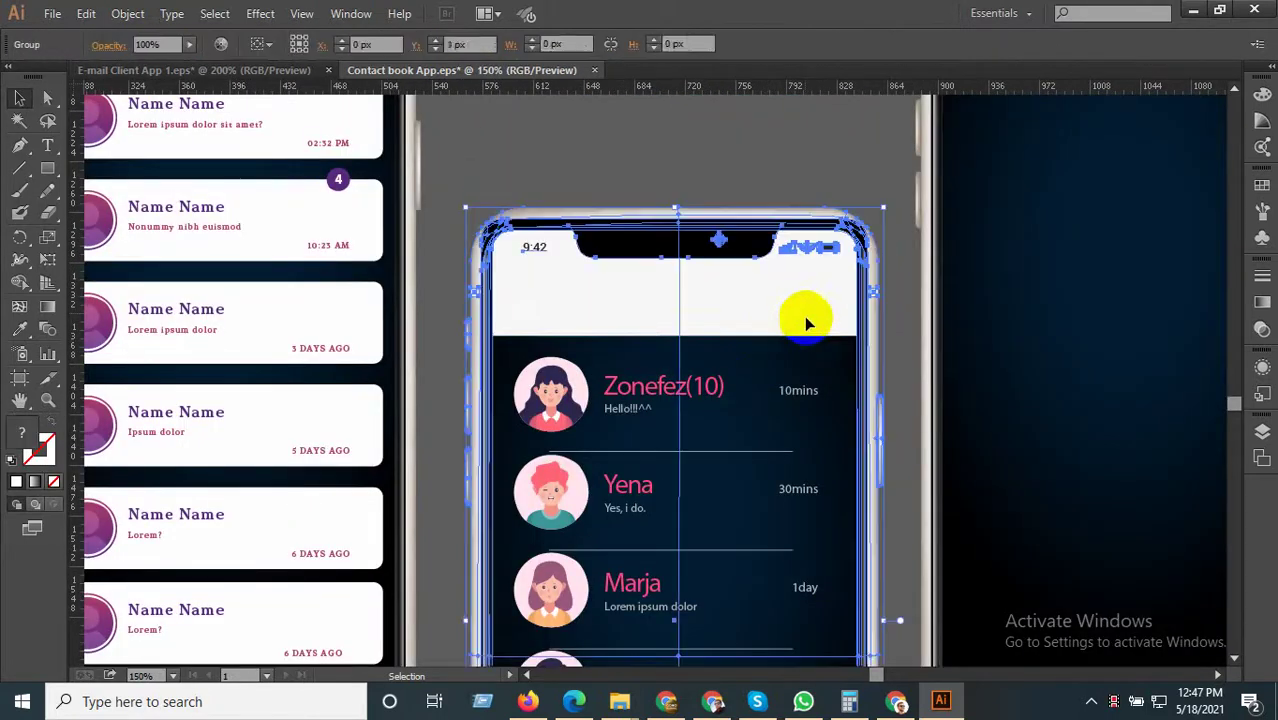
left_click(550, 400)
left_click(533, 312)
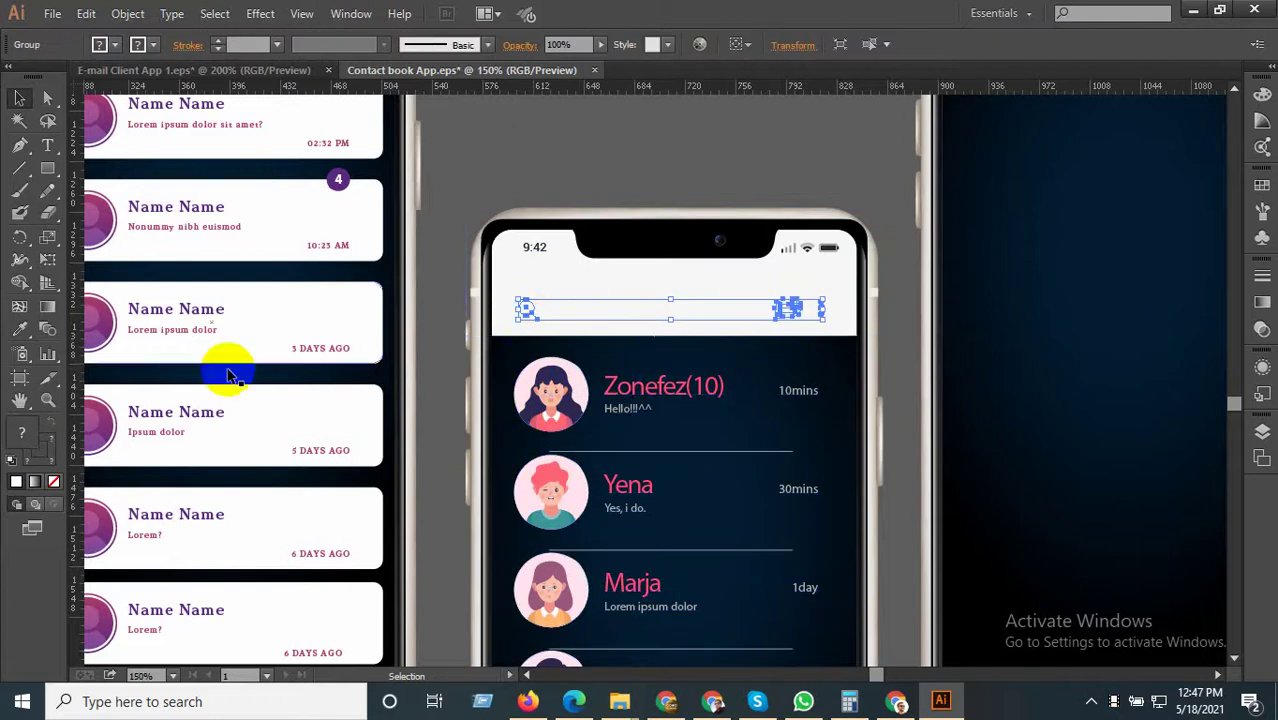
left_click(19, 330)
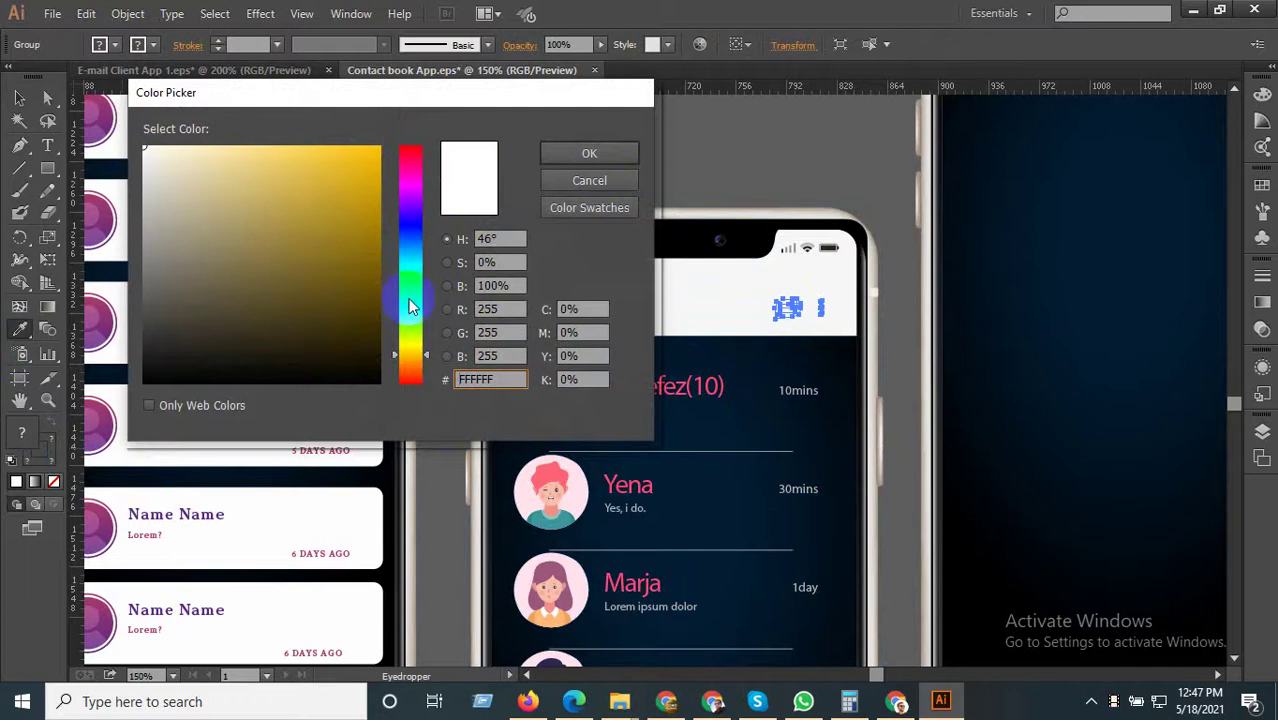
left_click(589, 180)
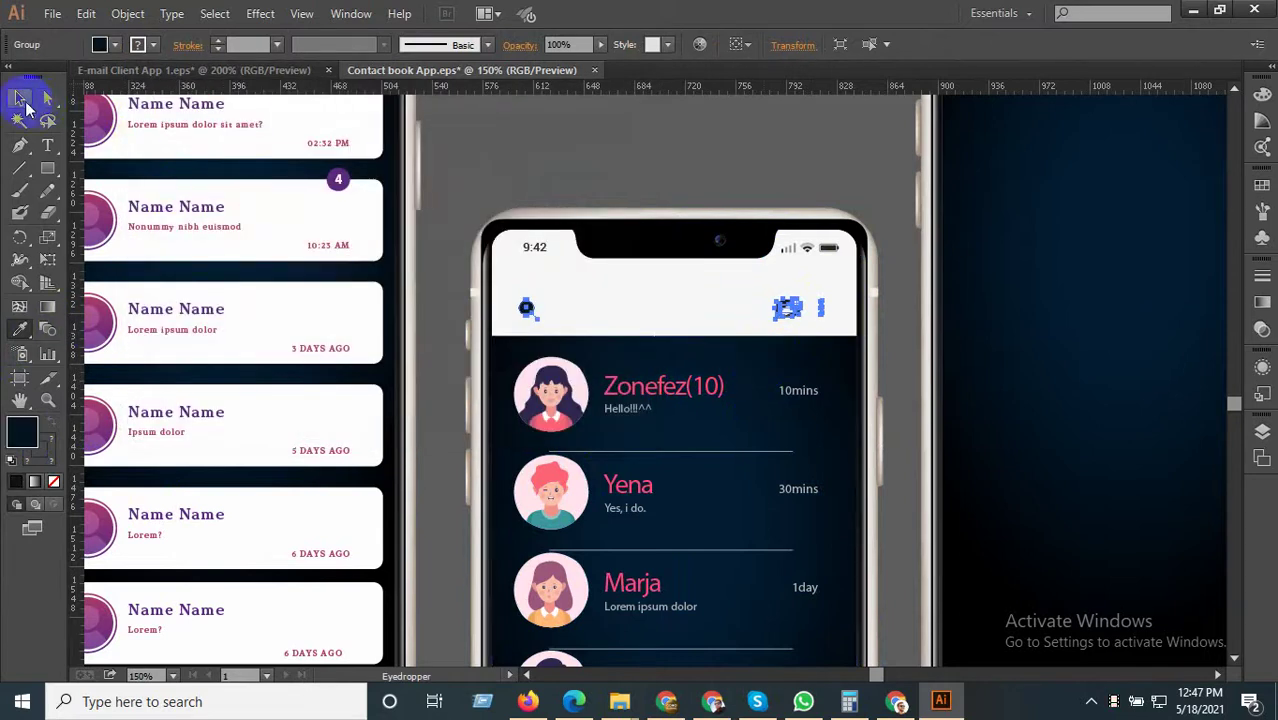
Isolate the speech bubble of the message icon in the middle phone's header and swap its fill and stroke colors.
left_click(718, 130)
scroll(800, 306, "up", 2)
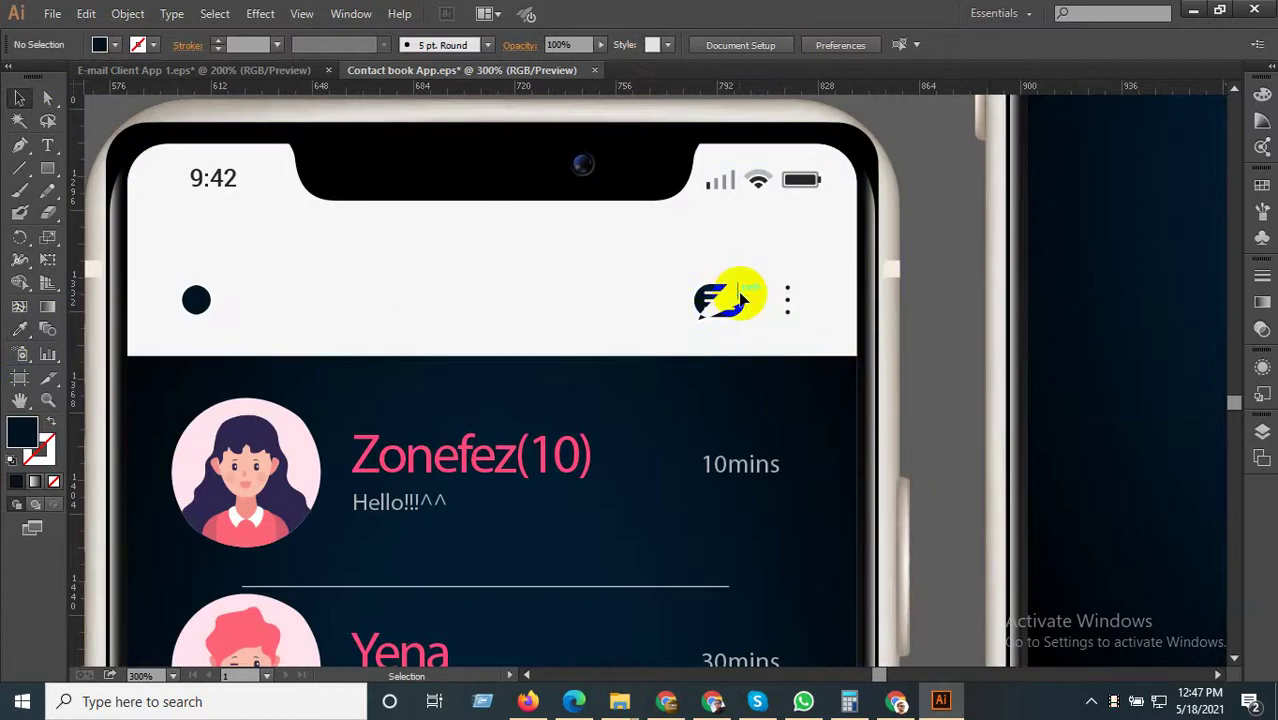
left_click(736, 296)
double_click(730, 305)
scroll(727, 305, "up", 3)
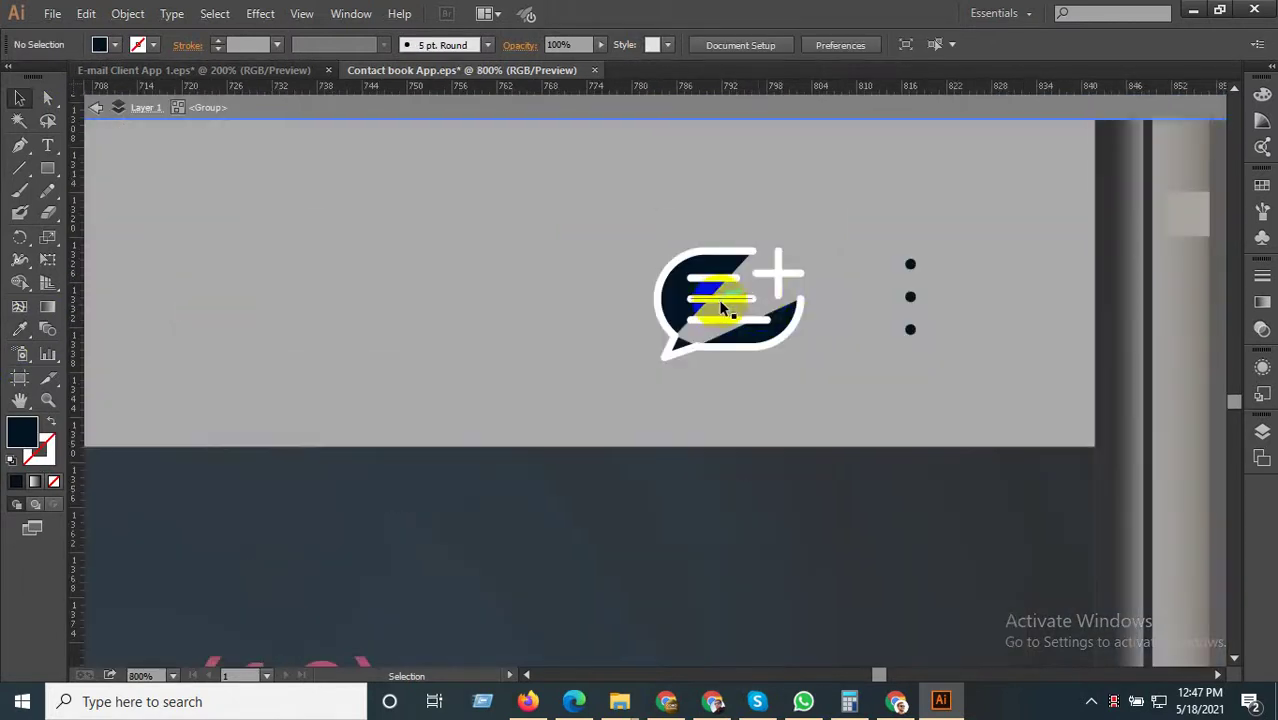
left_click(791, 316)
scroll(791, 316, "up", 2)
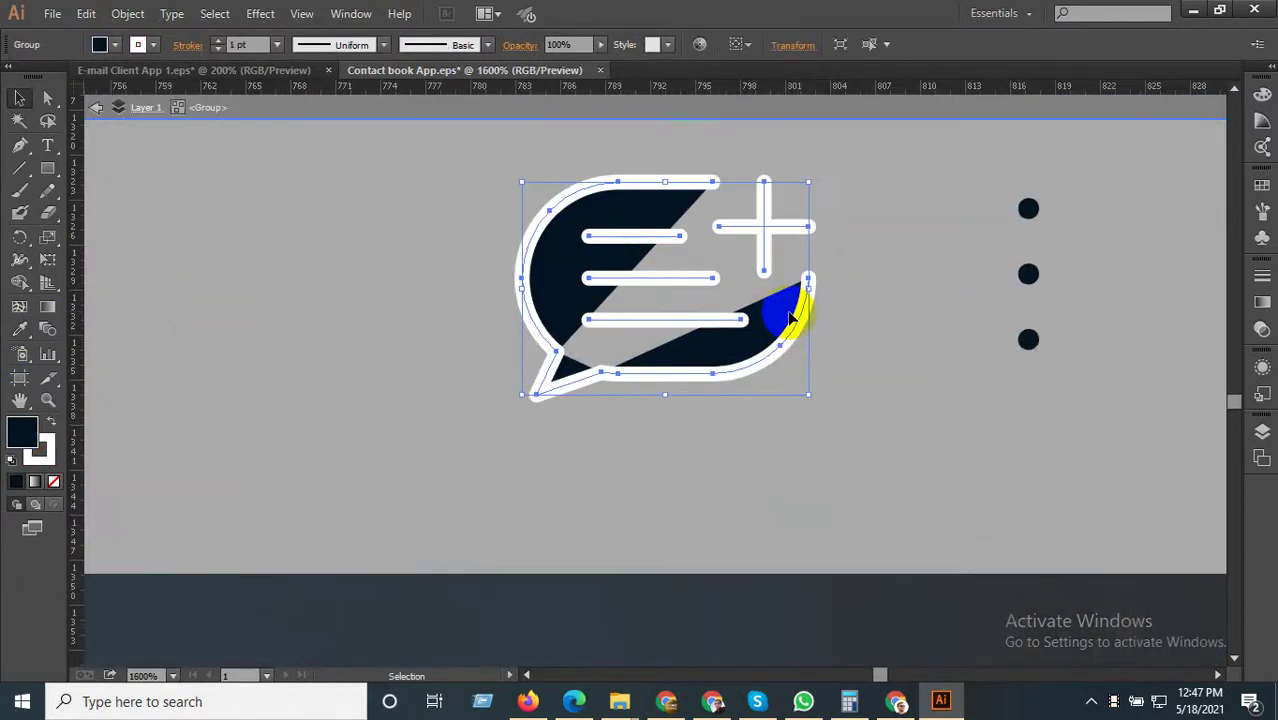
double_click(545, 307)
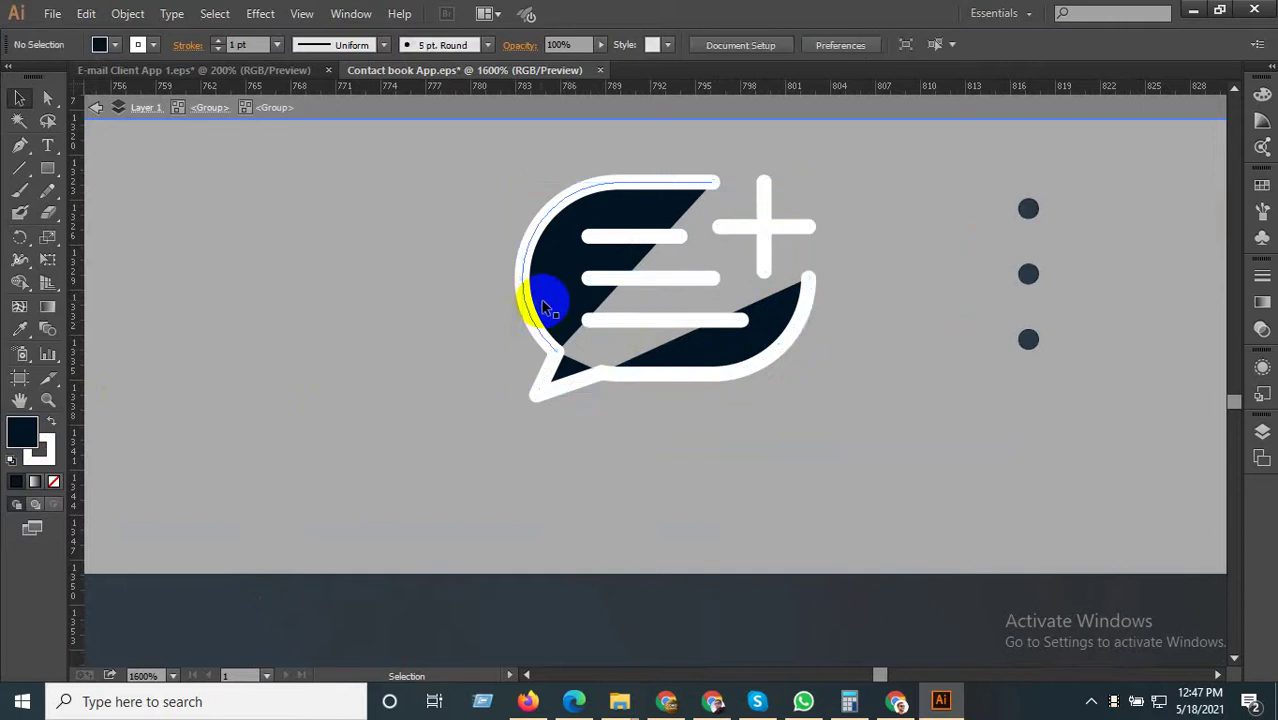
left_click(52, 423)
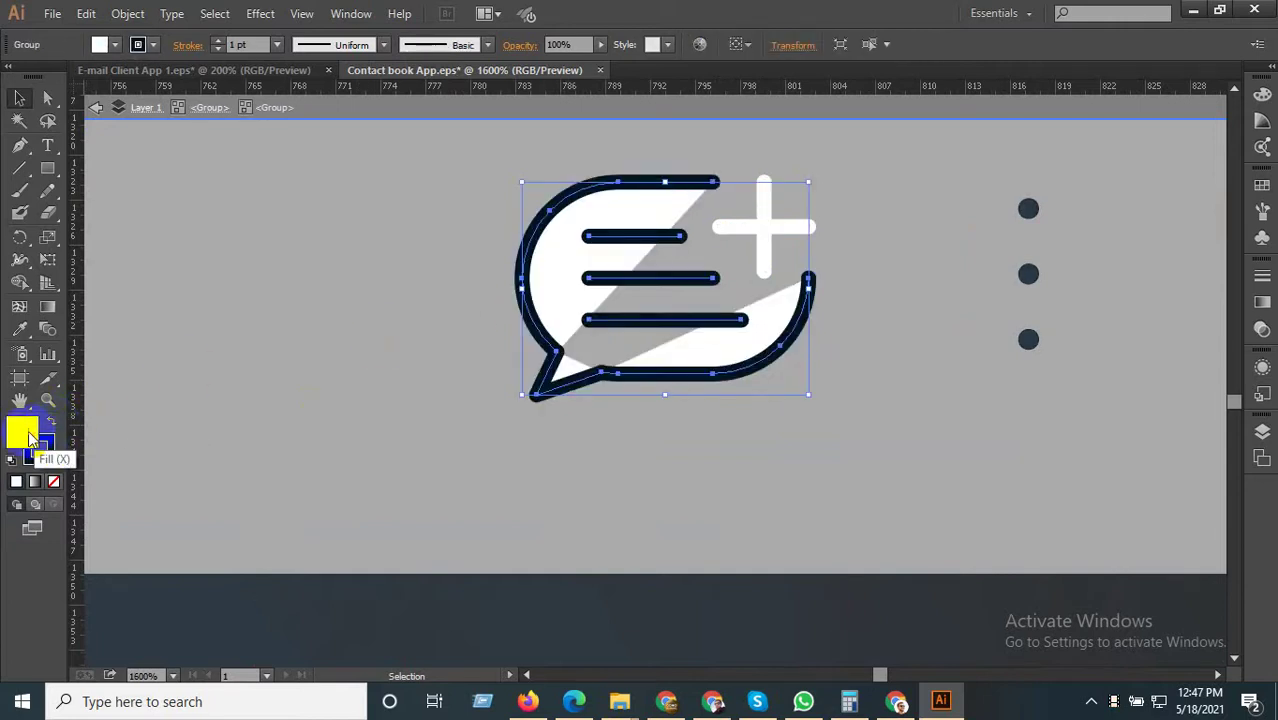
Remove the fill from the speech bubble, keeping only its dark navy outline.
double_click(29, 437)
mouse_move(205, 177)
left_mouse_down()
mouse_move(164, 163)
mouse_move(149, 383)
left_mouse_up()
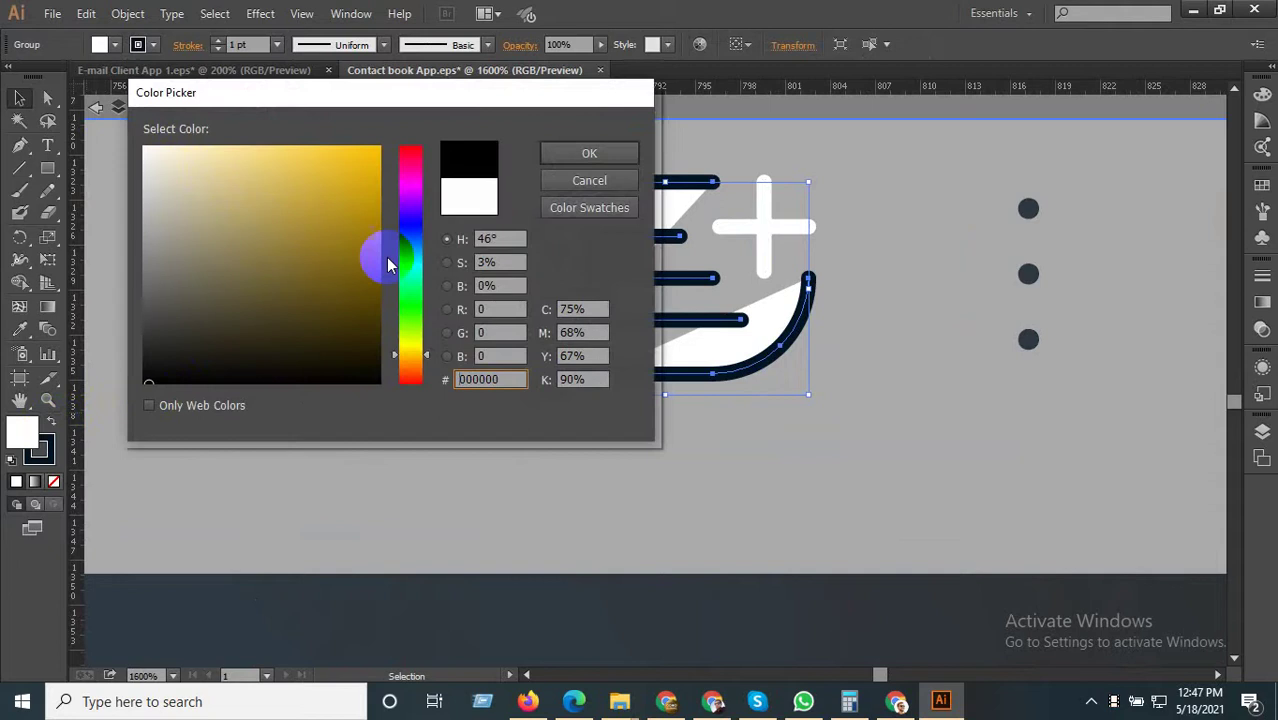
left_click(580, 182)
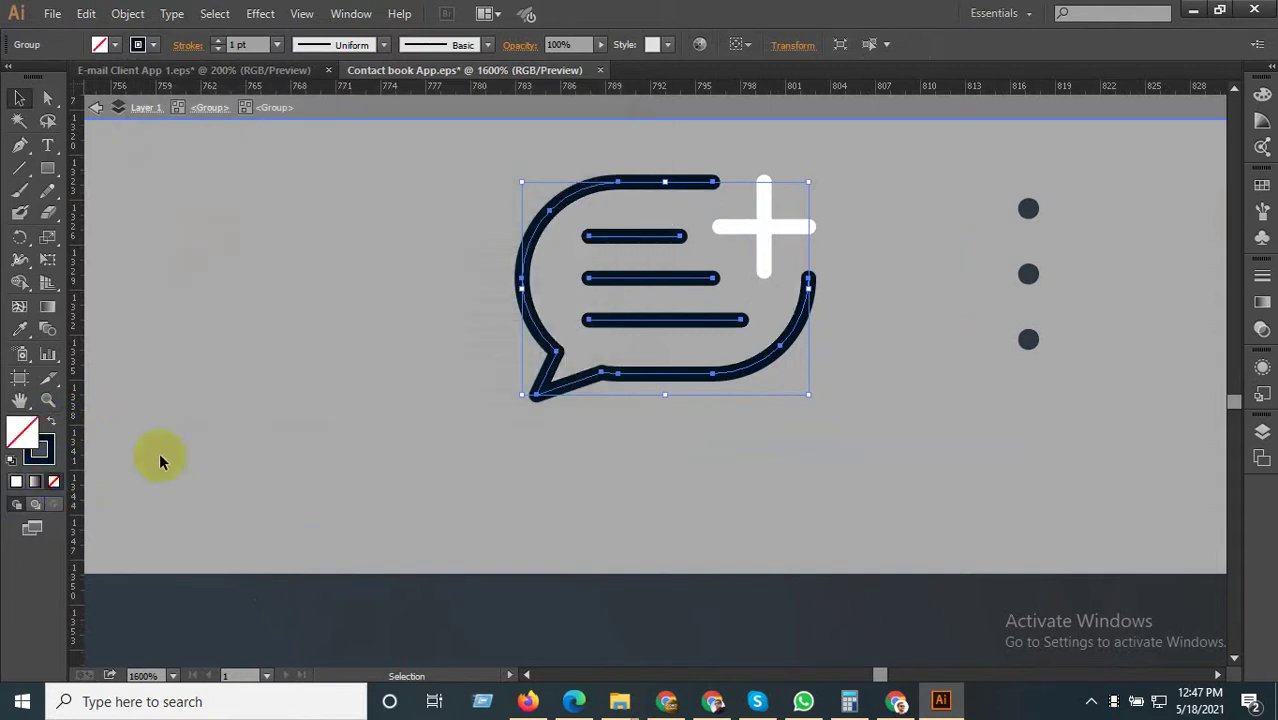
left_click(51, 423)
left_click(51, 423)
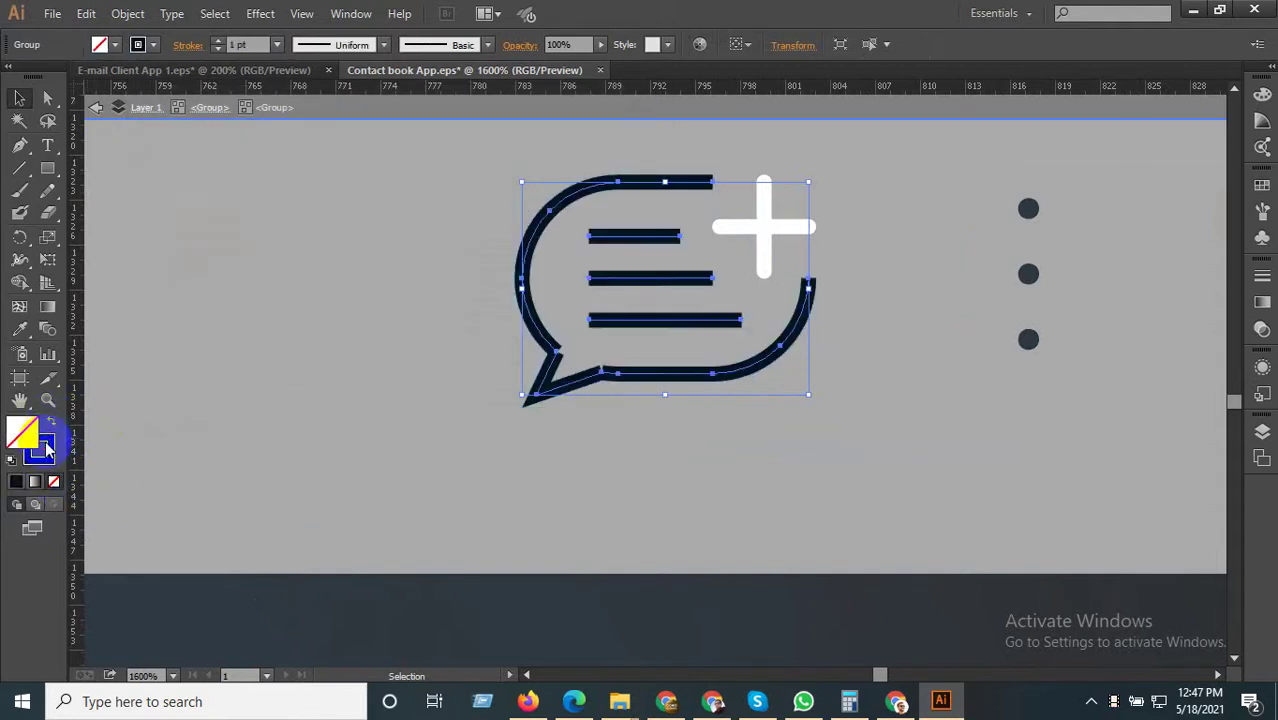
Set the speech bubble's stroke color to EFF2F4.
double_click(38, 447)
left_click(163, 165)
left_click_drag(163, 165, 147, 155)
left_click(459, 168)
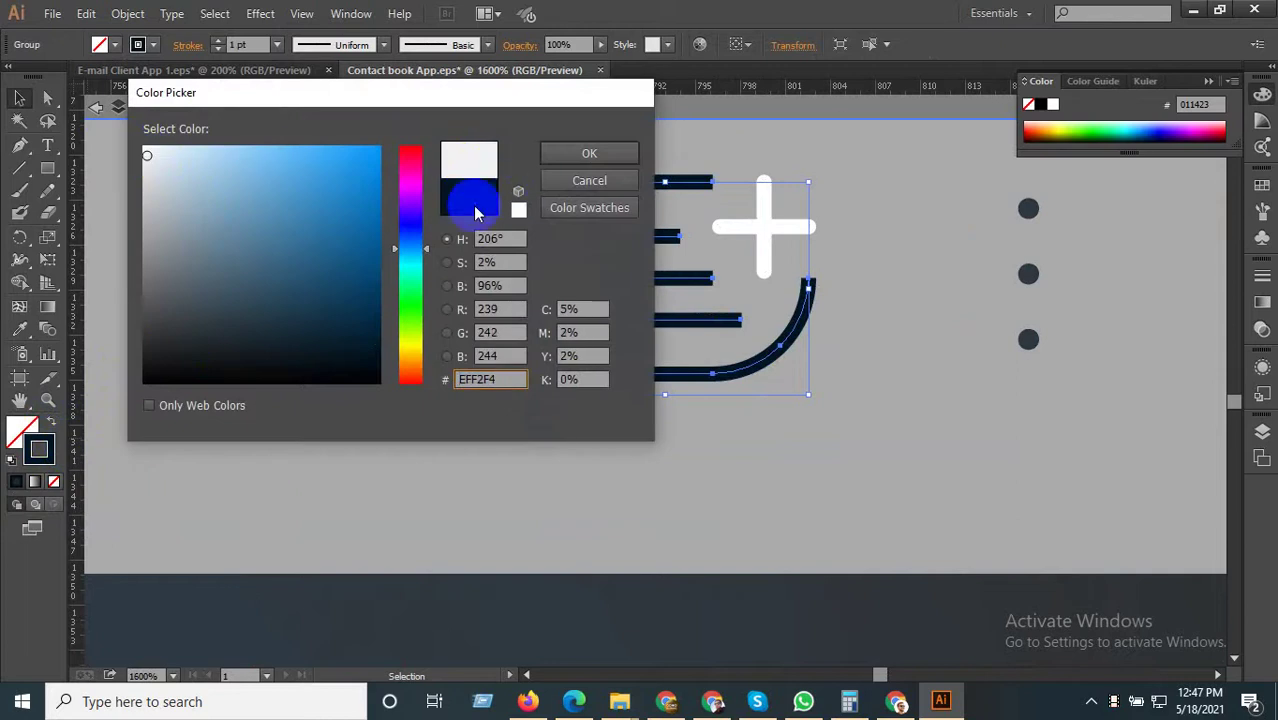
left_click(597, 155)
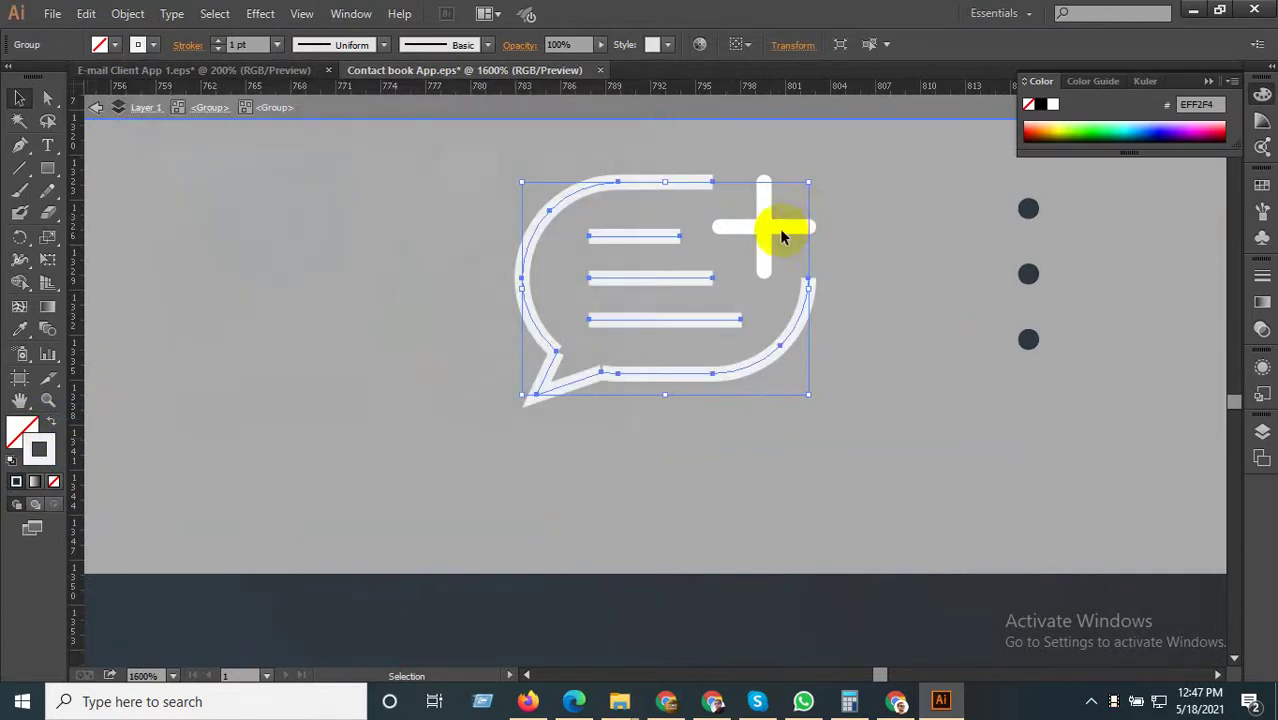
Give the message icon's plus sign a dark navy stroke with no fill.
left_click(781, 235)
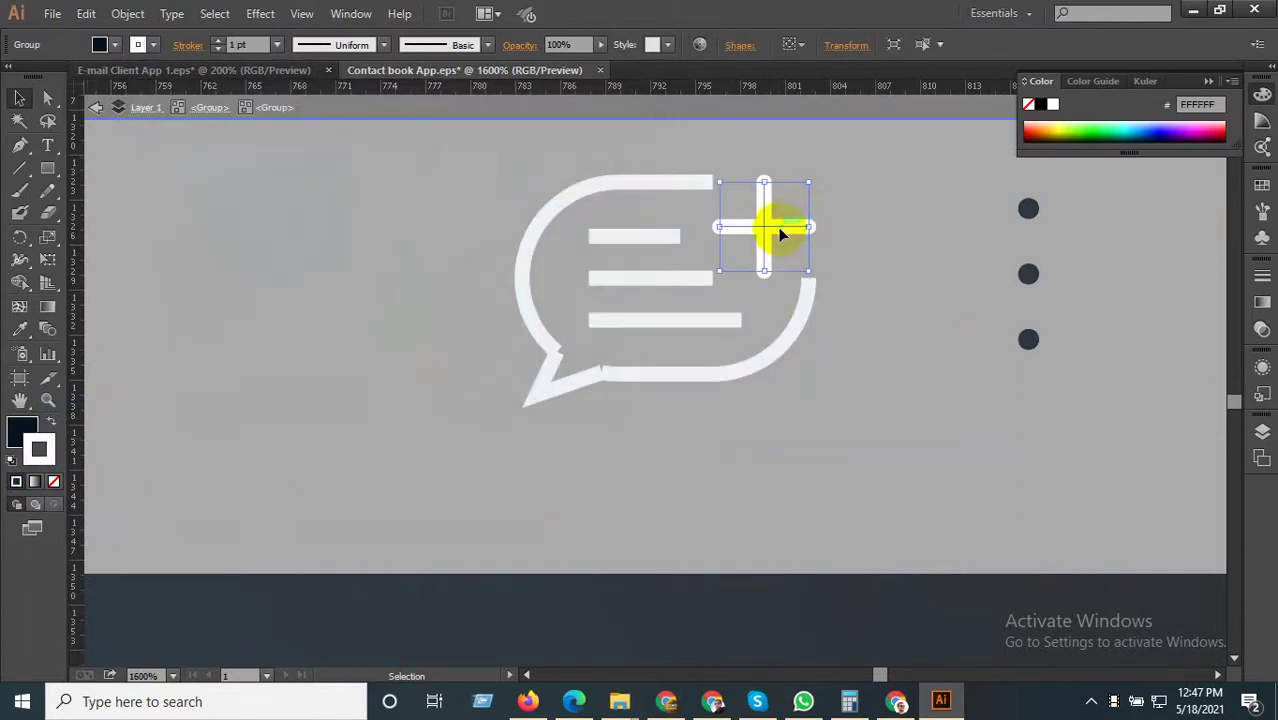
left_click(53, 424)
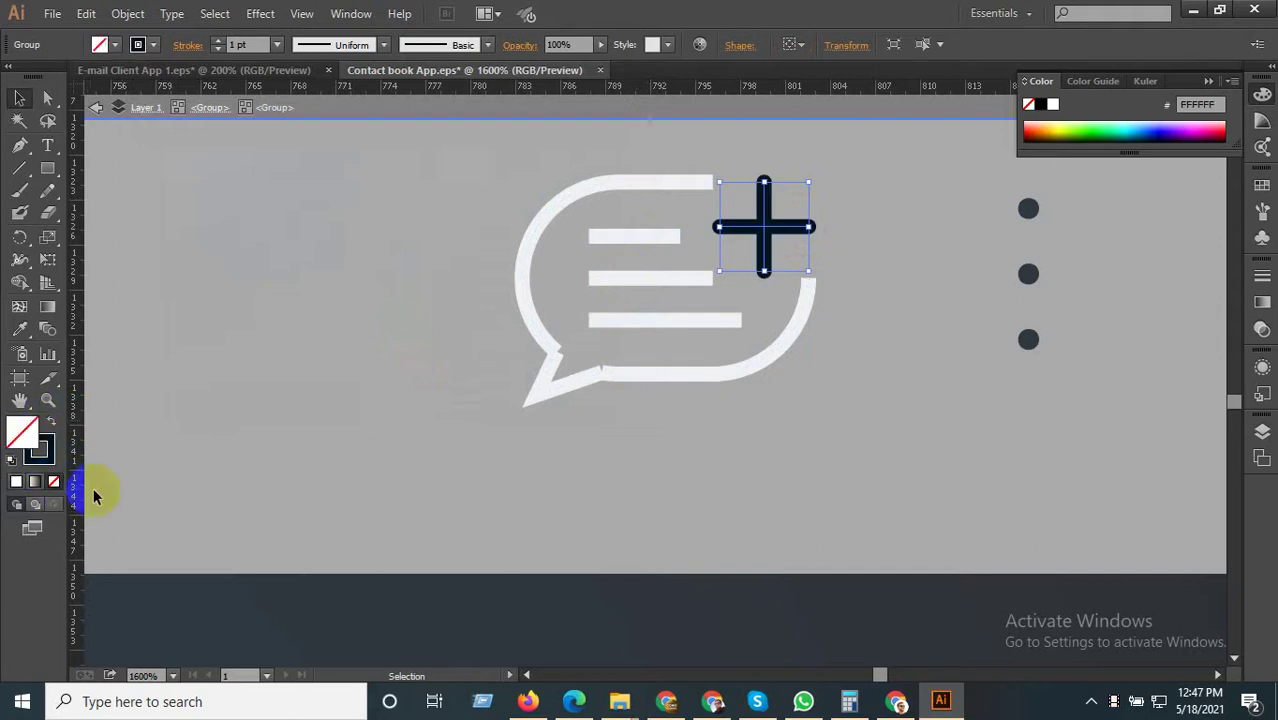
scroll(680, 487, "down", 1)
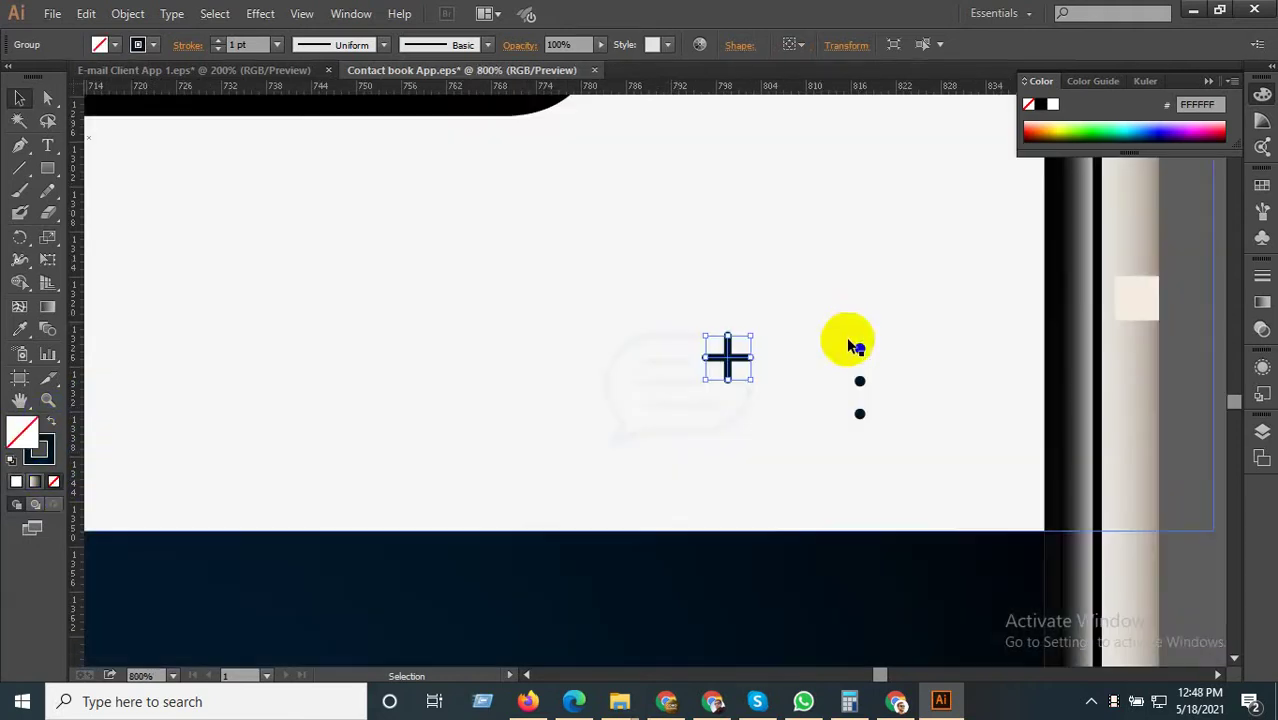
Isolate the message icon within the header icons and ungroup its speech bubble and plus sign.
left_click(677, 398)
left_click(676, 405)
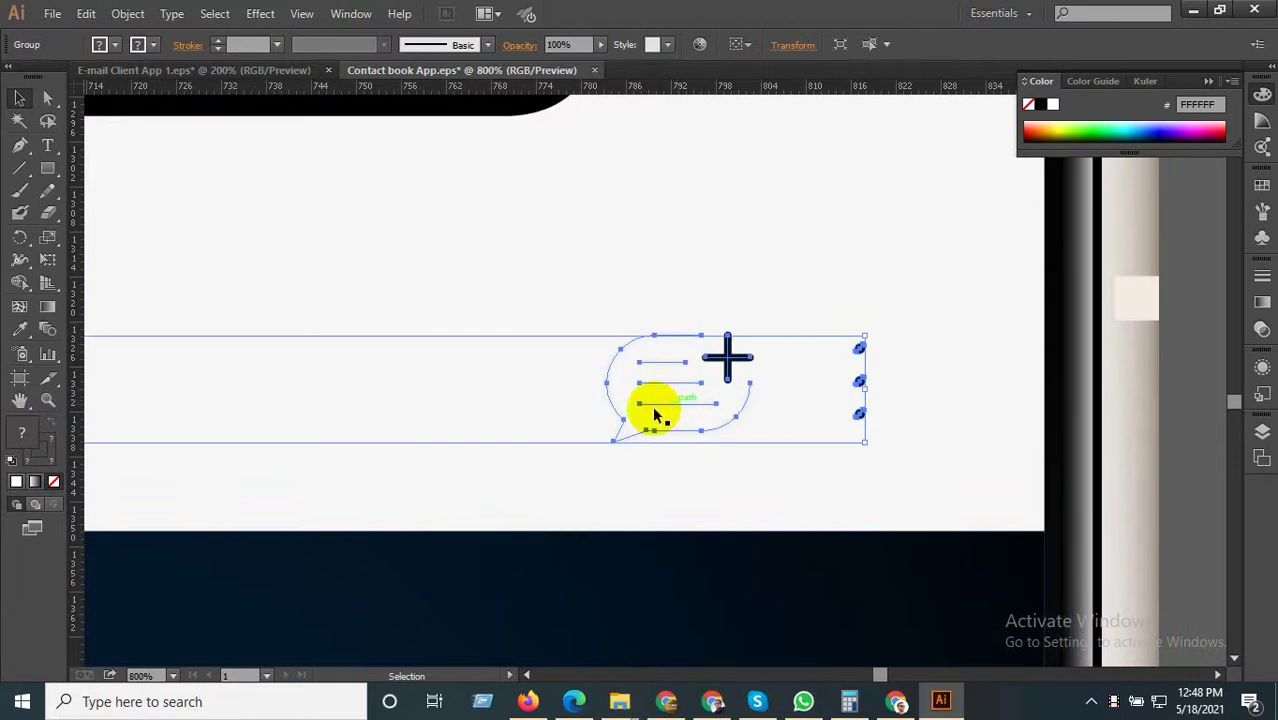
double_click(679, 402)
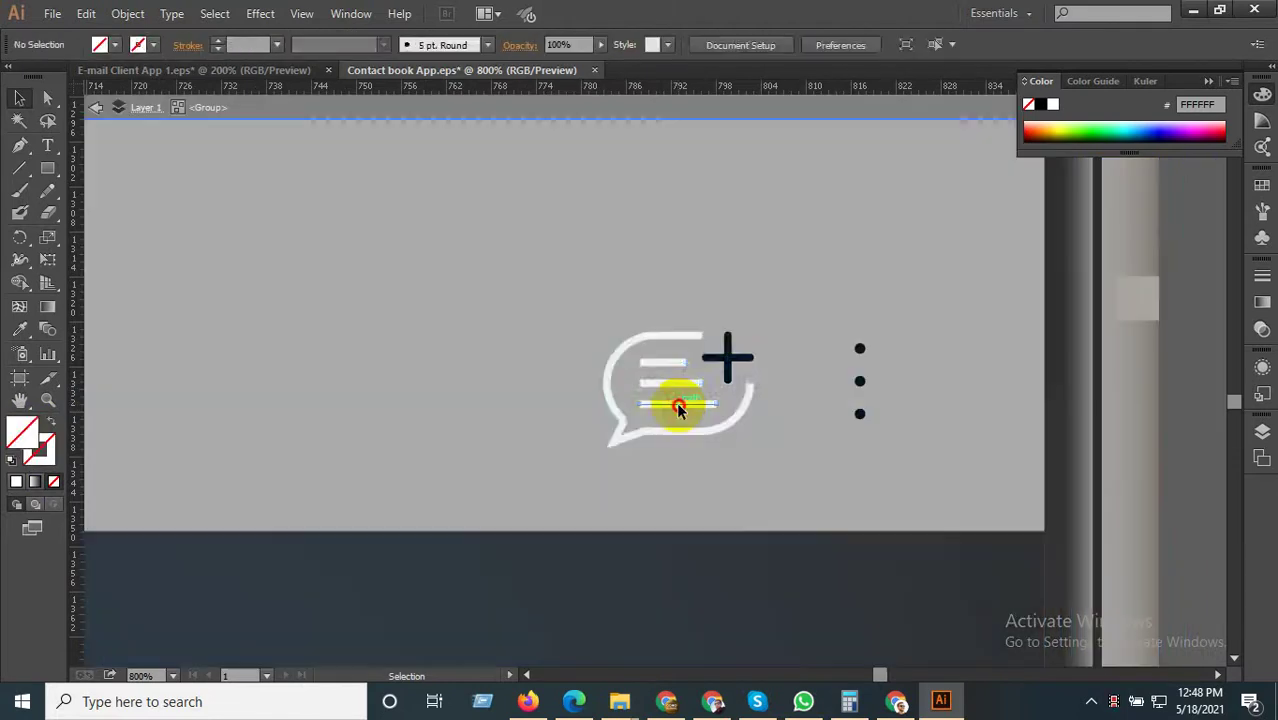
left_click(677, 405)
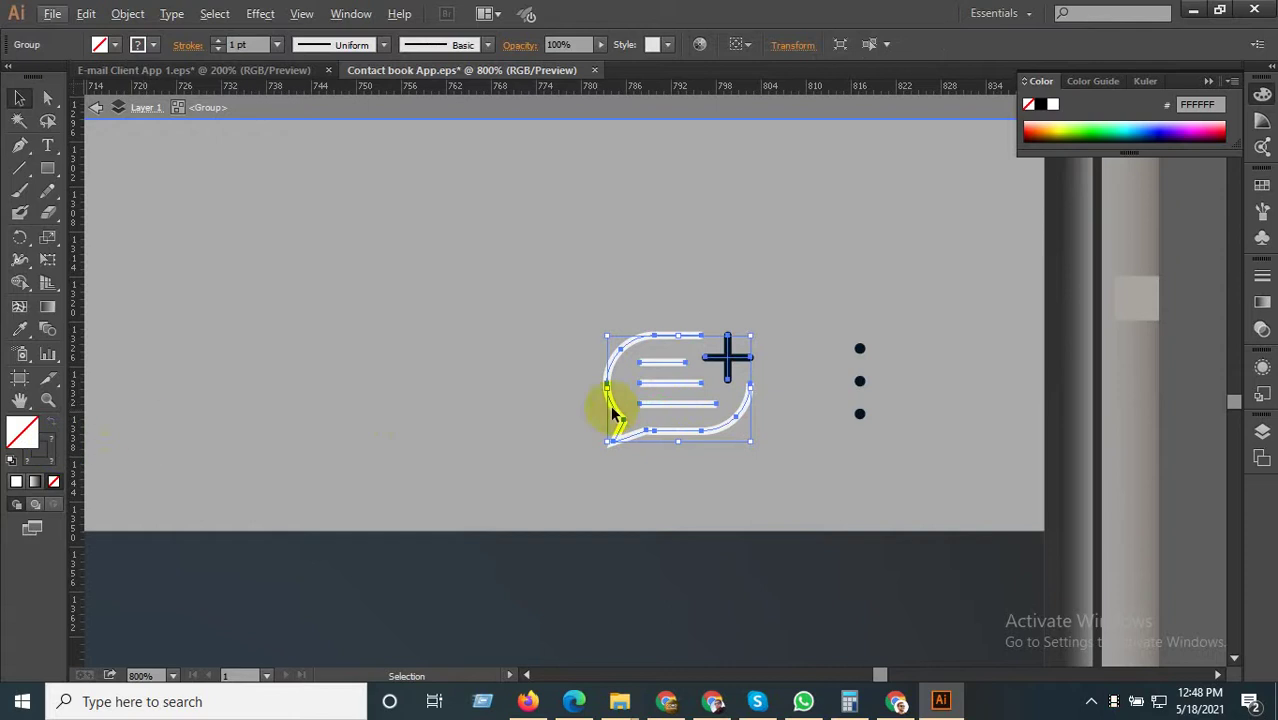
right_click(636, 398)
left_click(700, 524)
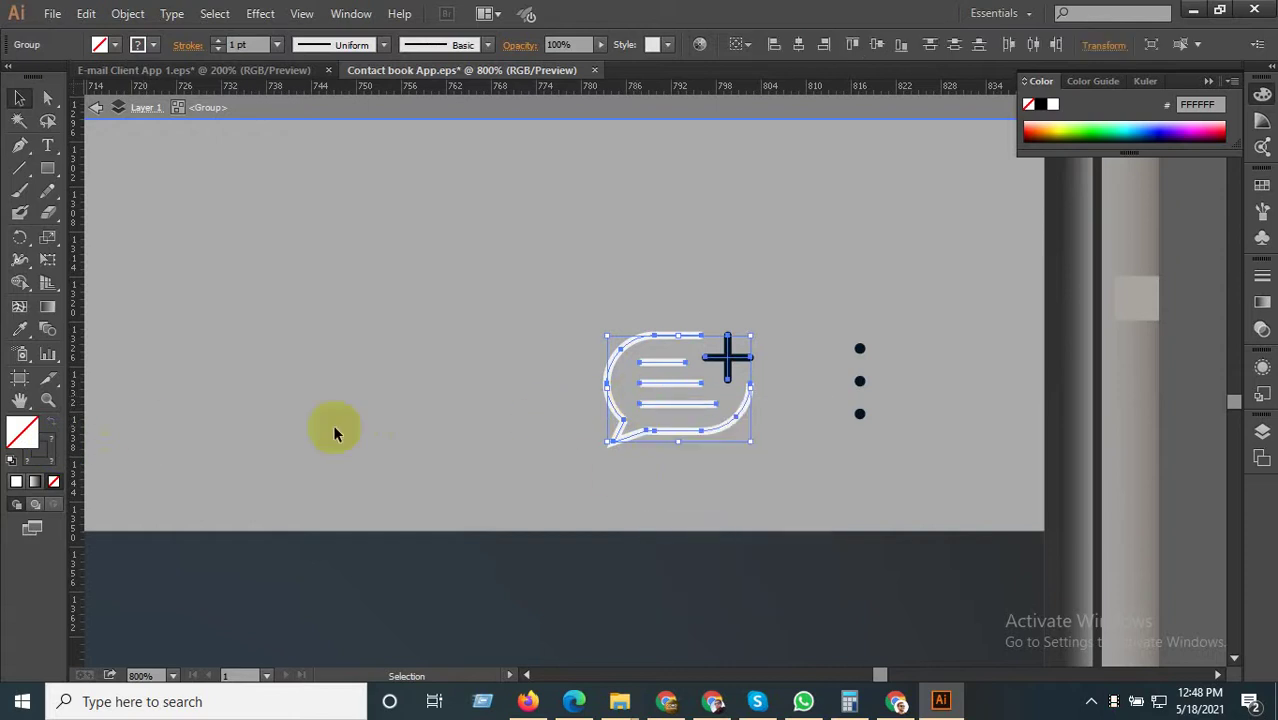
left_click(200, 432)
Set the speech bubble's stroke color to black (000000) and leave isolation mode.
left_click(661, 410)
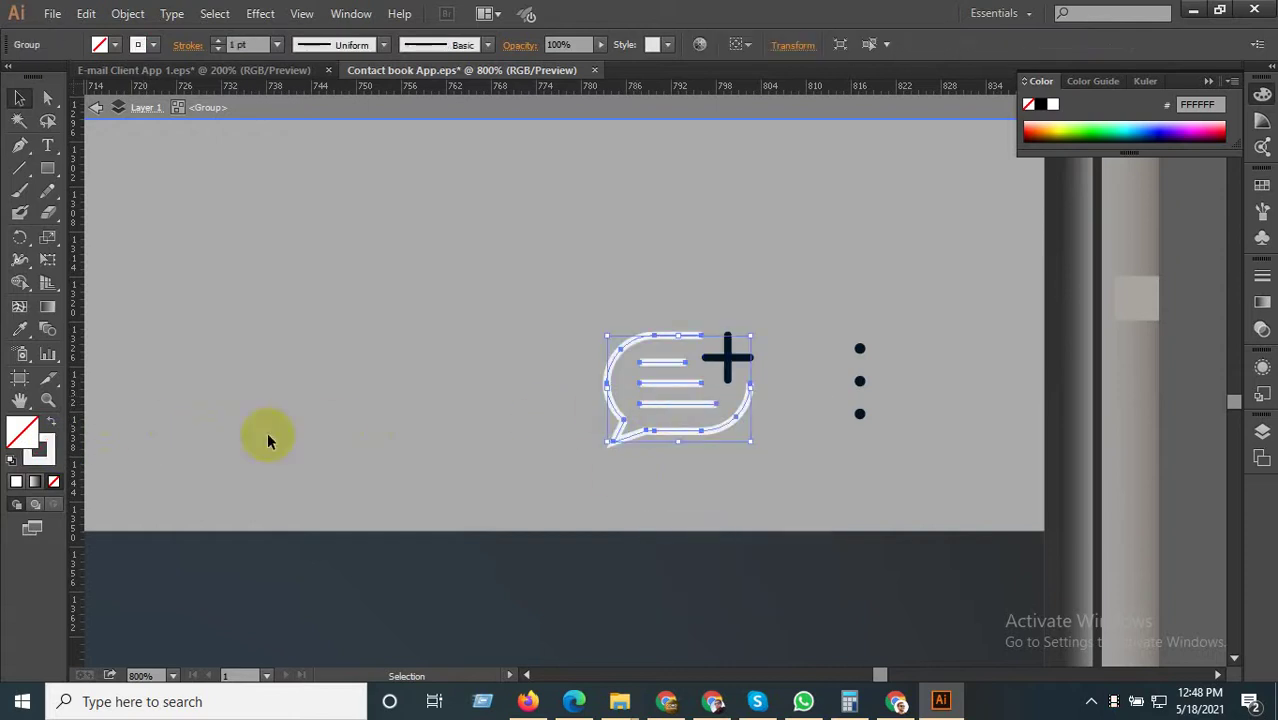
double_click(52, 446)
mouse_move(154, 354)
left_mouse_down()
mouse_move(225, 331)
mouse_move(253, 383)
left_mouse_up()
left_click(589, 153)
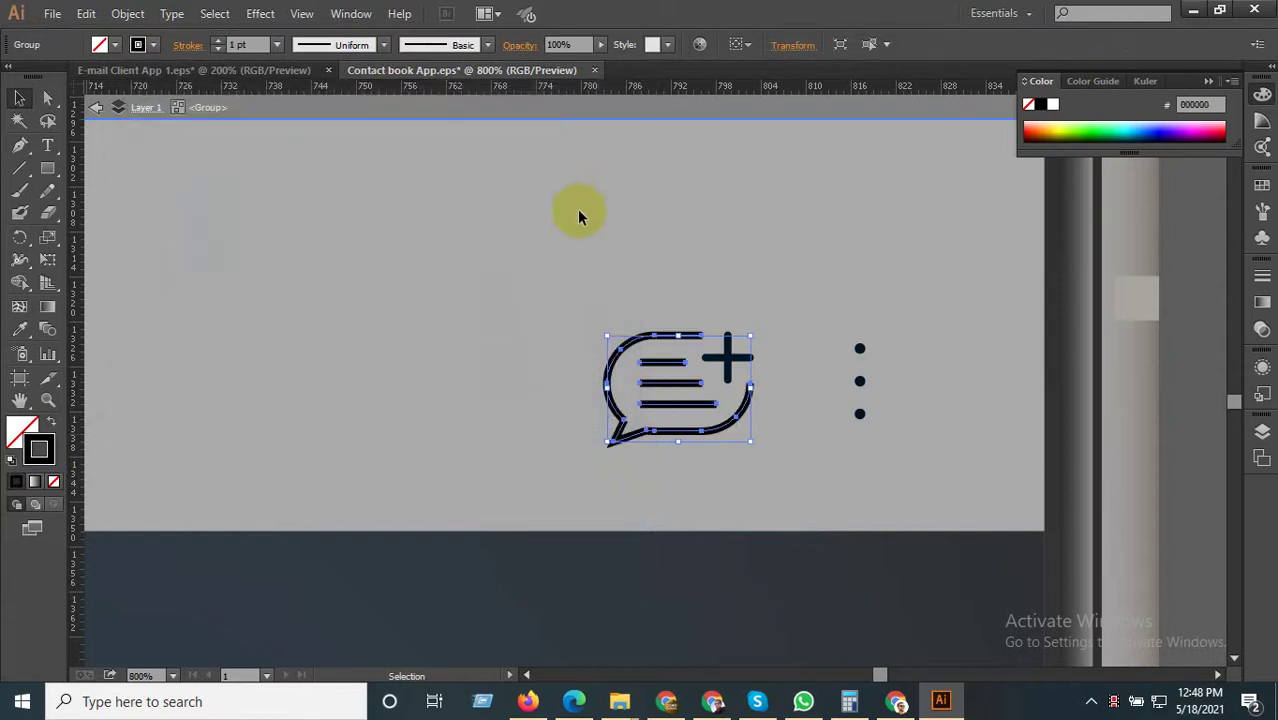
scroll(958, 354, "down", 3)
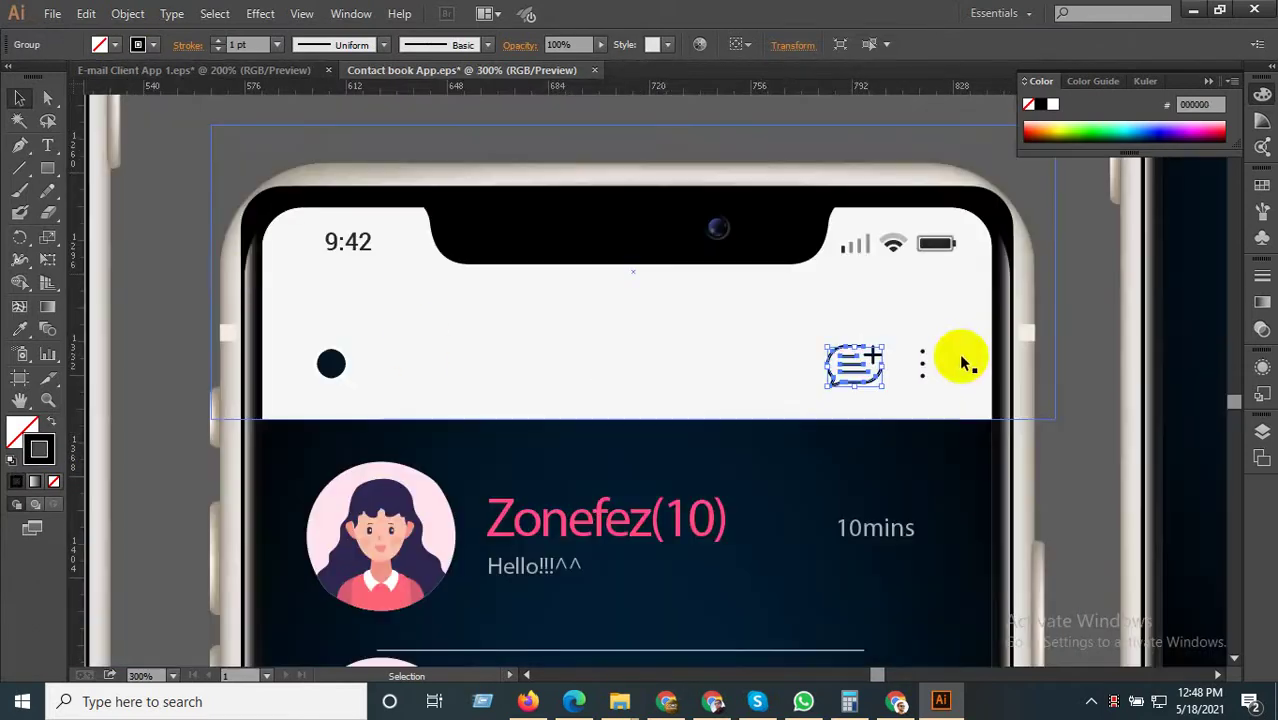
left_click(211, 191)
Isolate the header icon group and select the search icon on the middle phone.
left_click(330, 365)
scroll(334, 364, "up", 2)
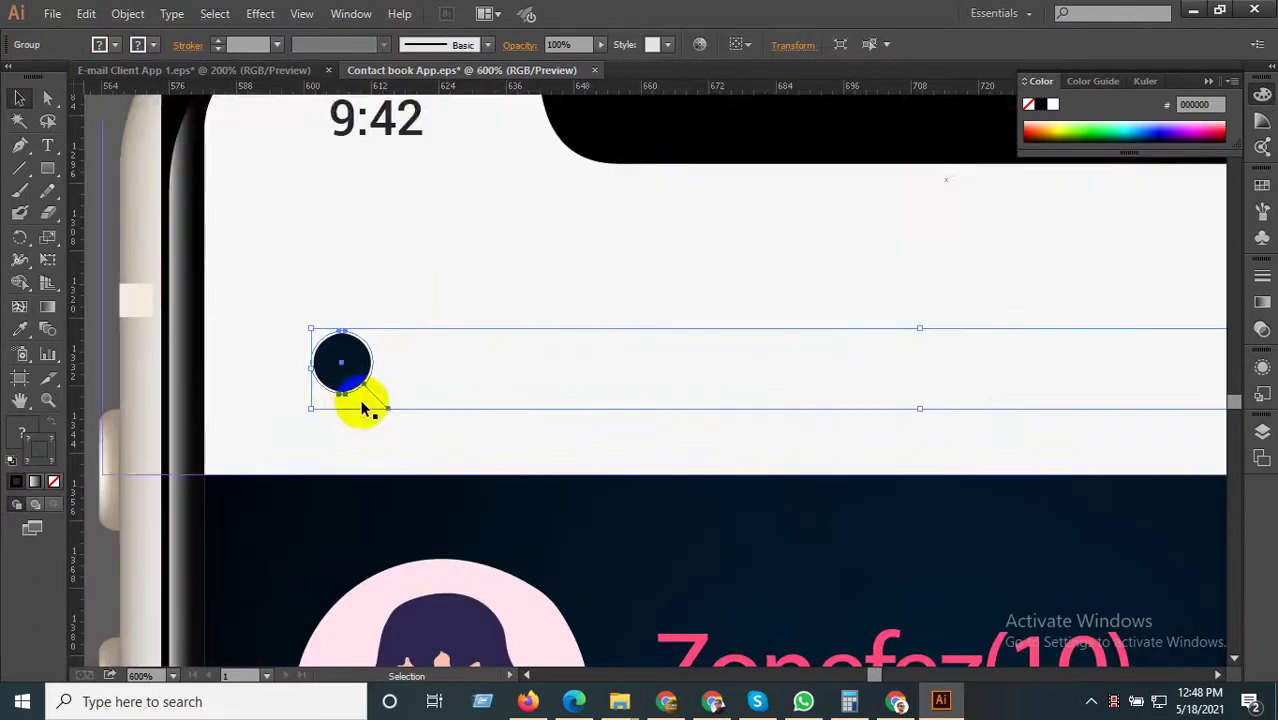
double_click(353, 393)
scroll(353, 393, "up", 2)
left_click(388, 400)
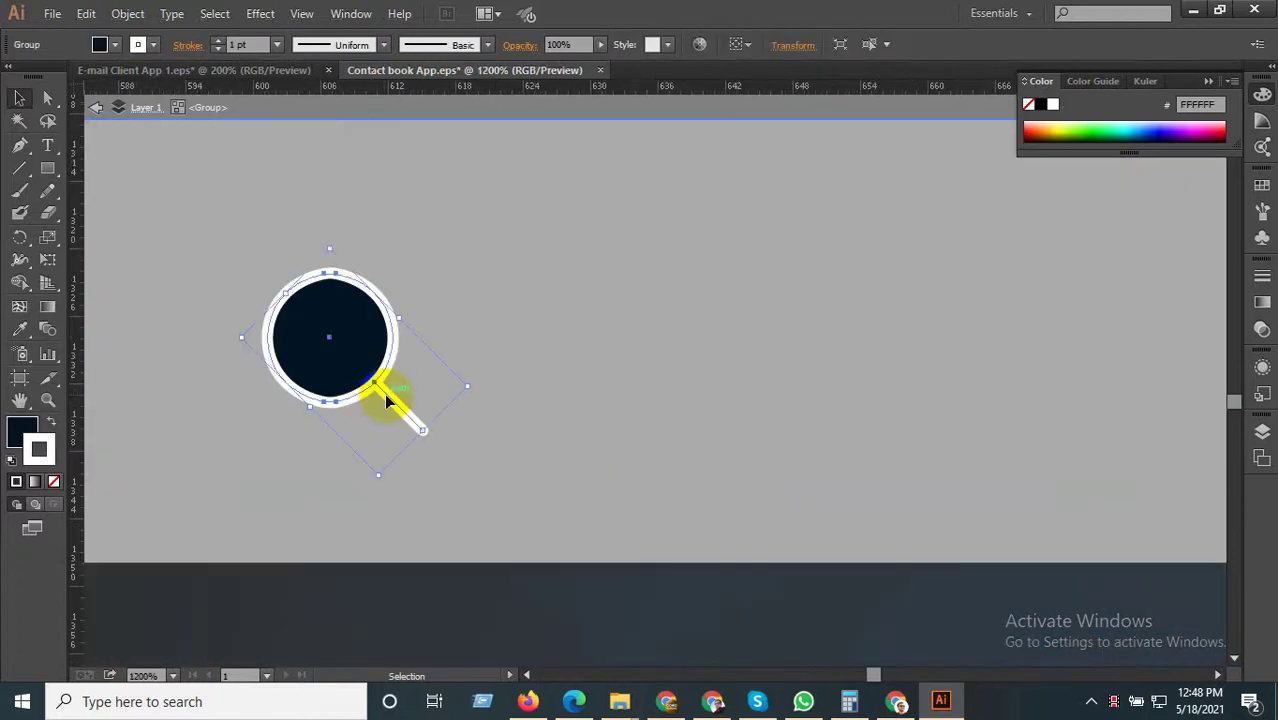
double_click(50, 452)
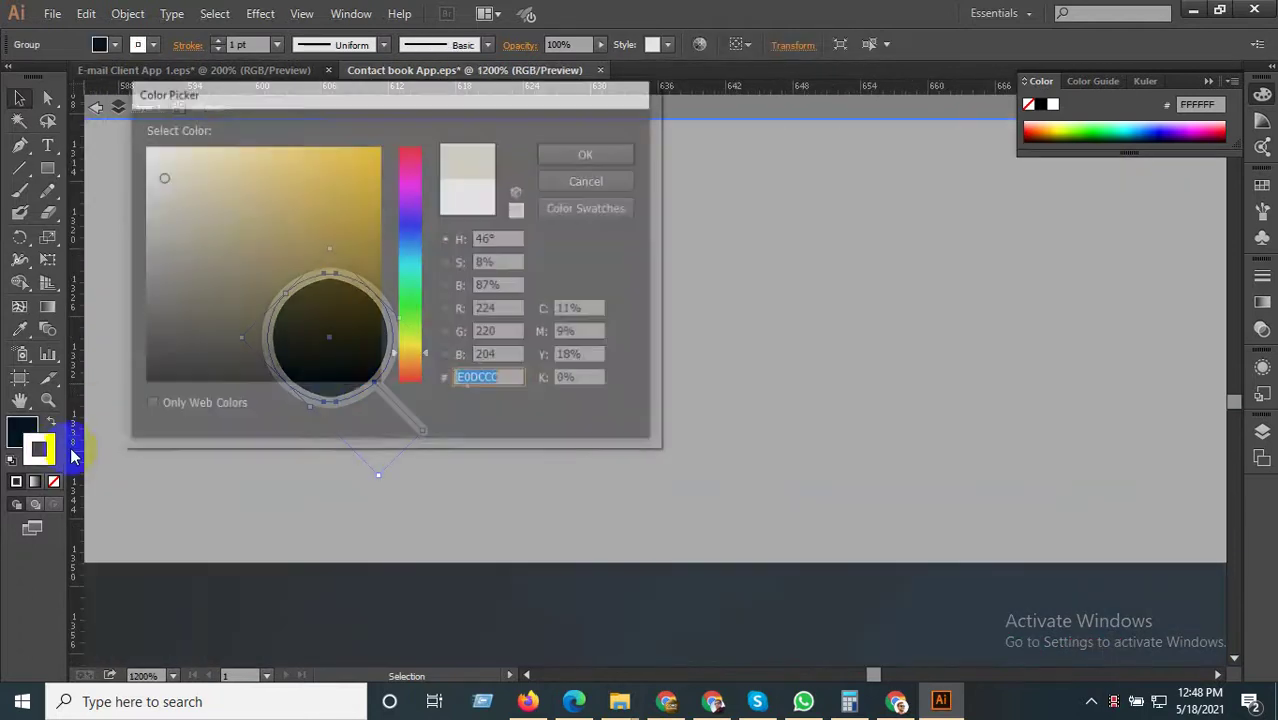
left_click_drag(180, 188, 150, 166)
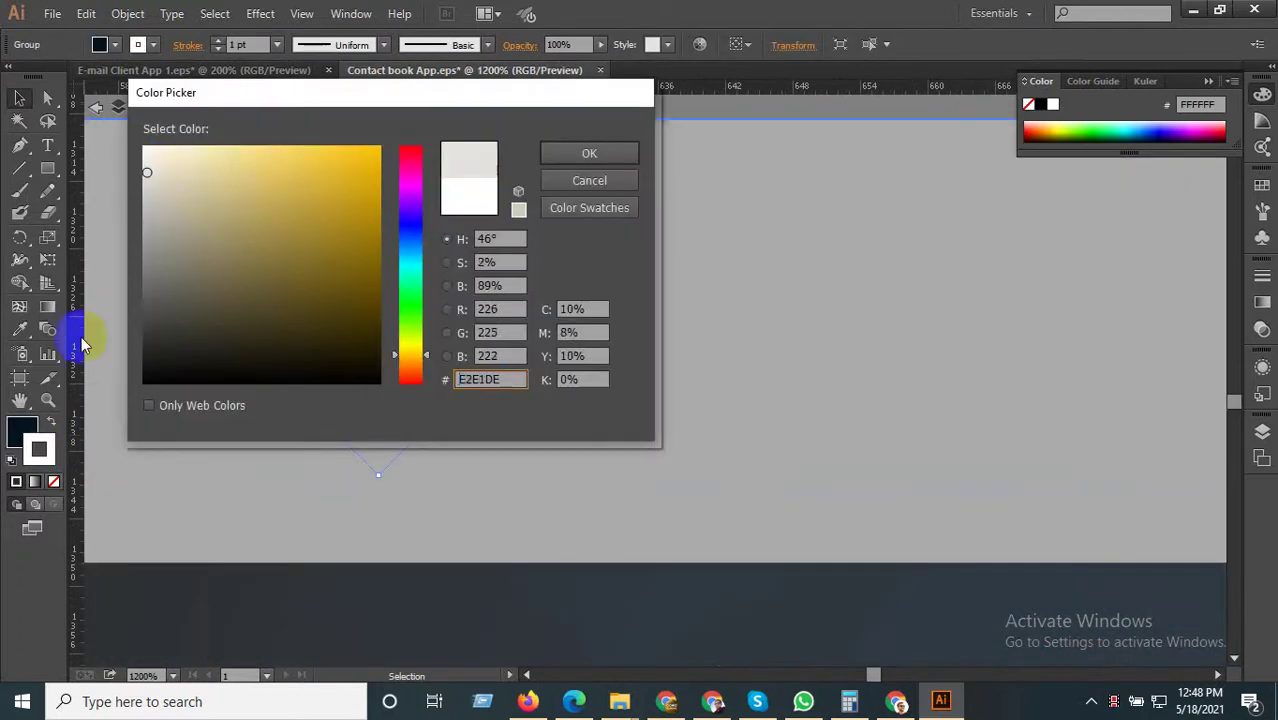
left_click(589, 180)
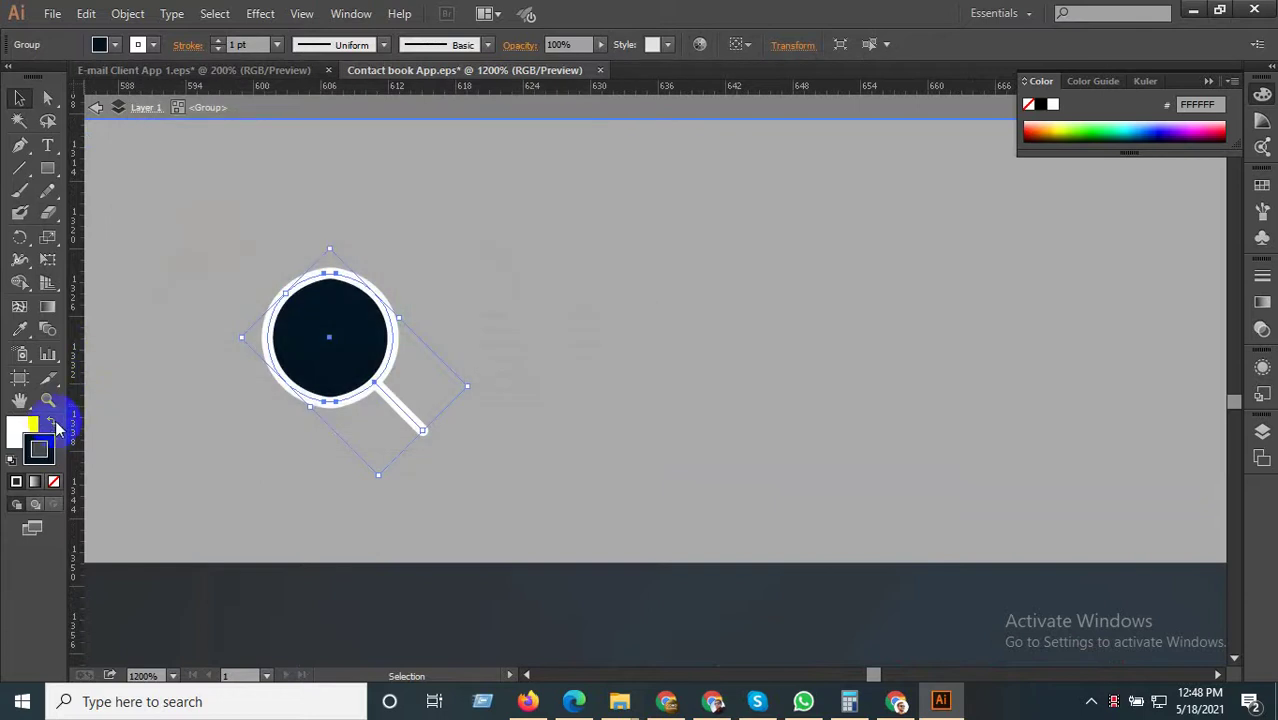
Swap the search icon's fill and stroke, remove its fill to leave a dark navy outline, and leave isolation mode.
left_click(54, 424)
left_click(54, 484)
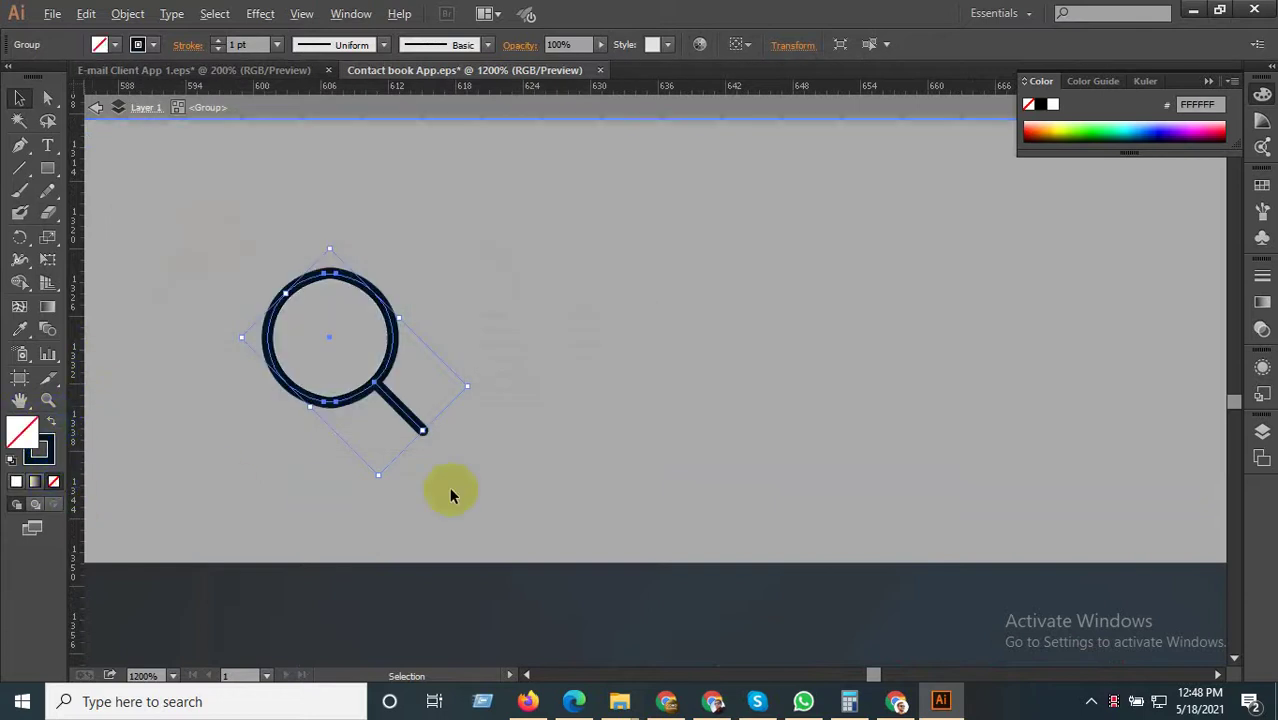
scroll(449, 486, "down", 3)
left_click(252, 240)
scroll(561, 400, "down", 4)
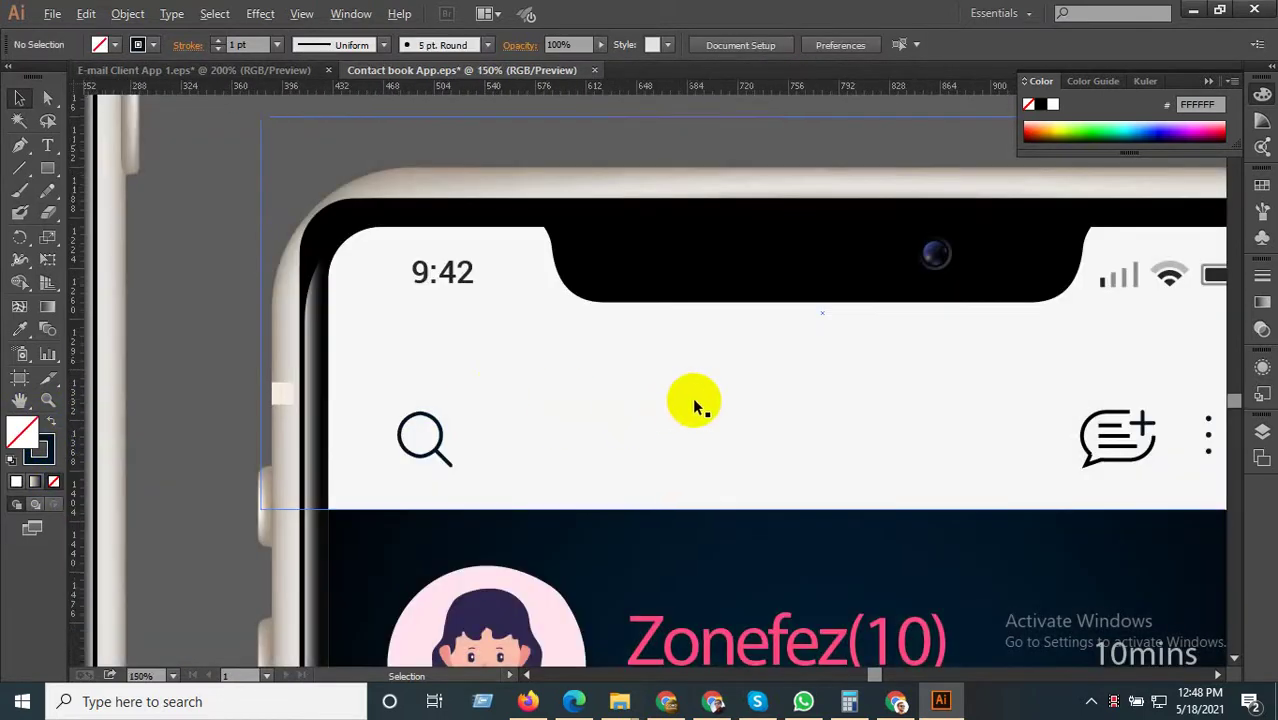
Isolate the nested group holding the double divider line below SEE MORE on the middle phone.
scroll(745, 378, "down", 2)
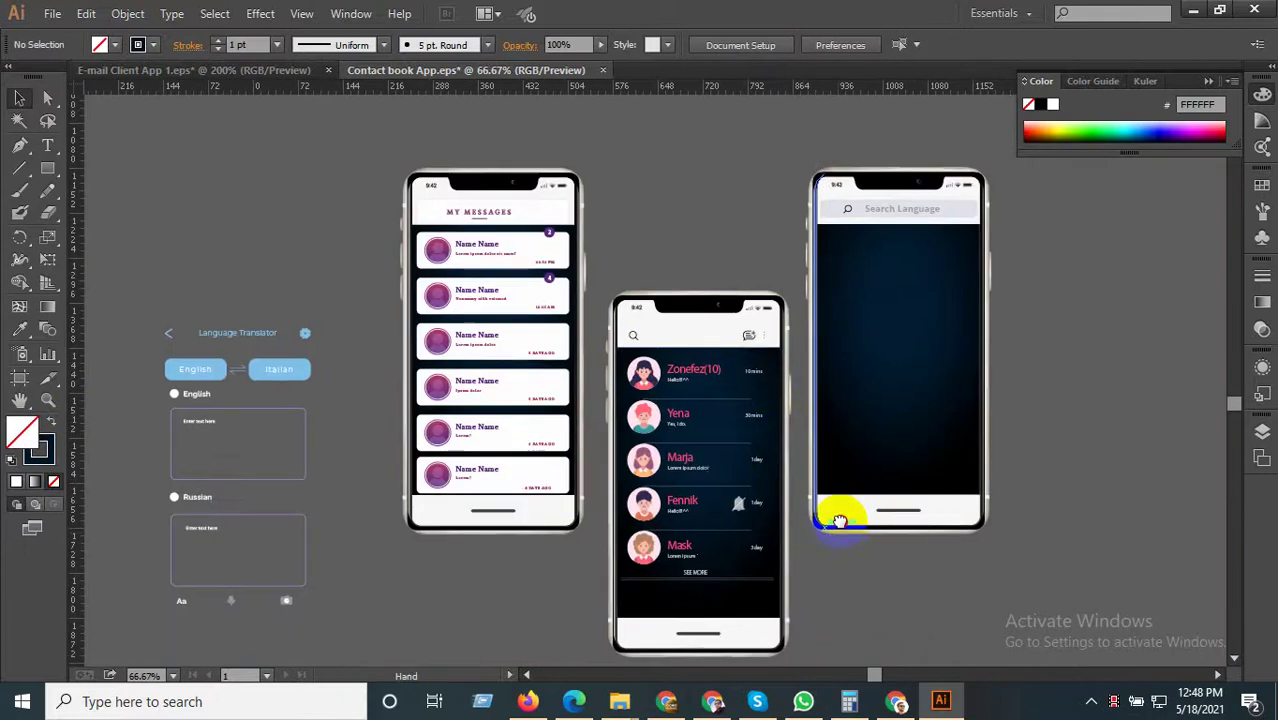
scroll(850, 490, "down", 3)
scroll(737, 445, "up", 3)
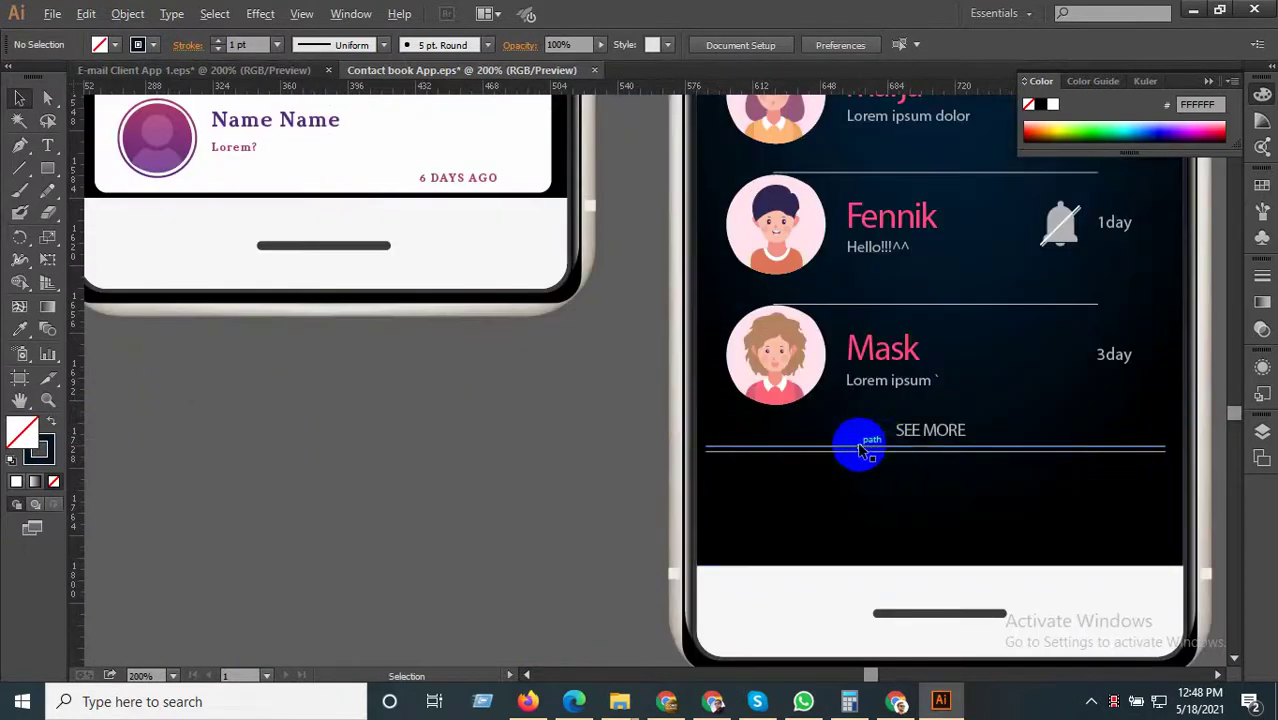
scroll(857, 447, "down", 1)
left_click_drag(944, 450, 704, 414)
scroll(642, 423, "up", 2)
double_click(680, 402)
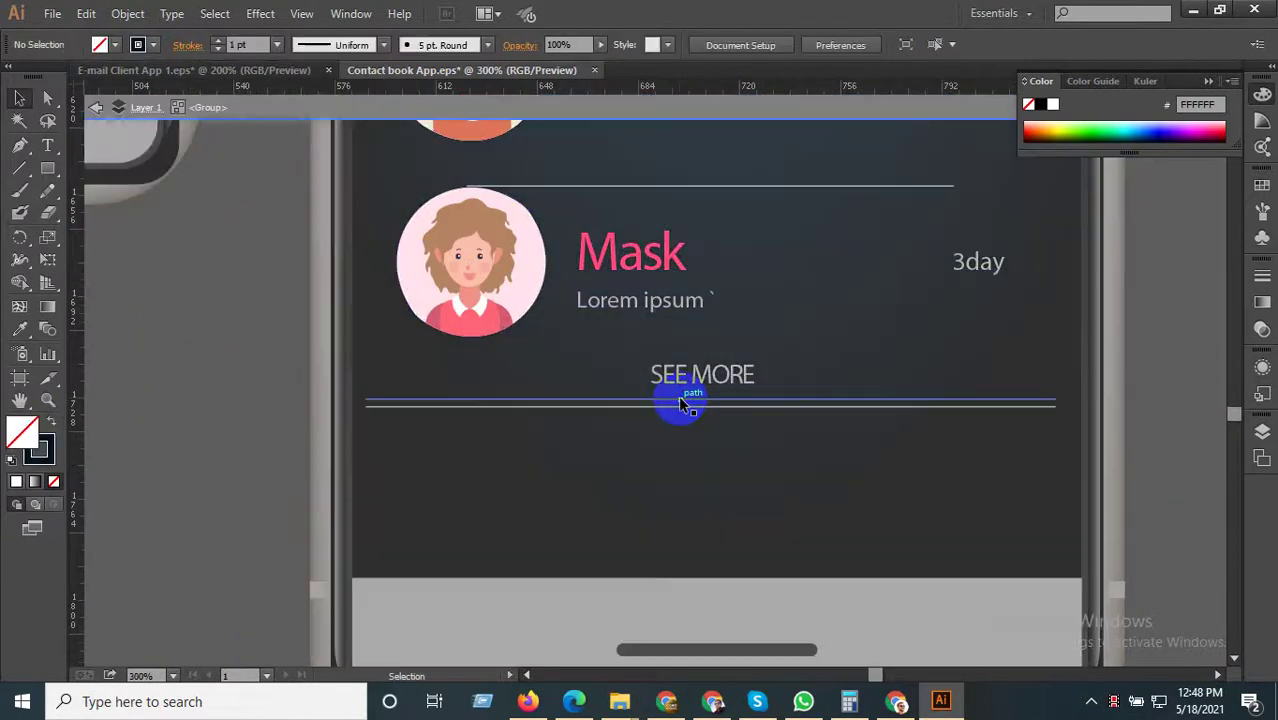
left_click(680, 404)
scroll(680, 408, "down", 2)
double_click(645, 405)
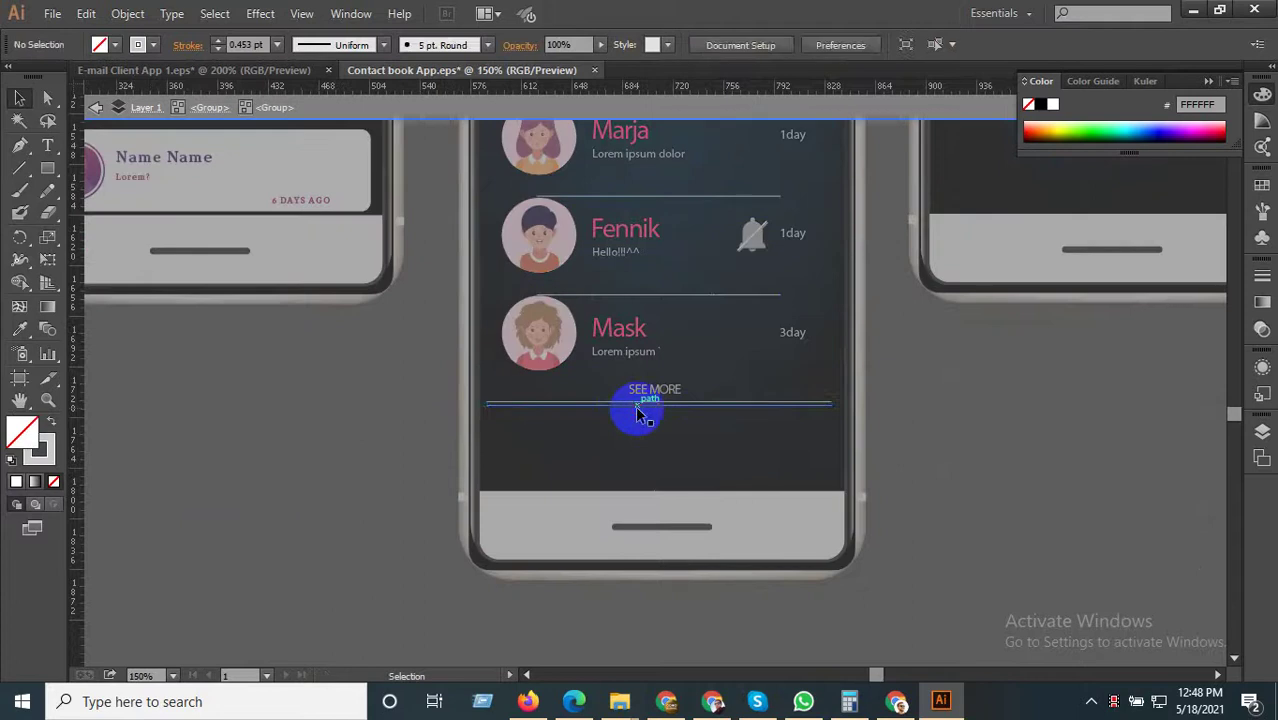
Move both divider lines down from below SEE MORE to just above the middle phone's white bottom bar.
left_click_drag(771, 424, 487, 401)
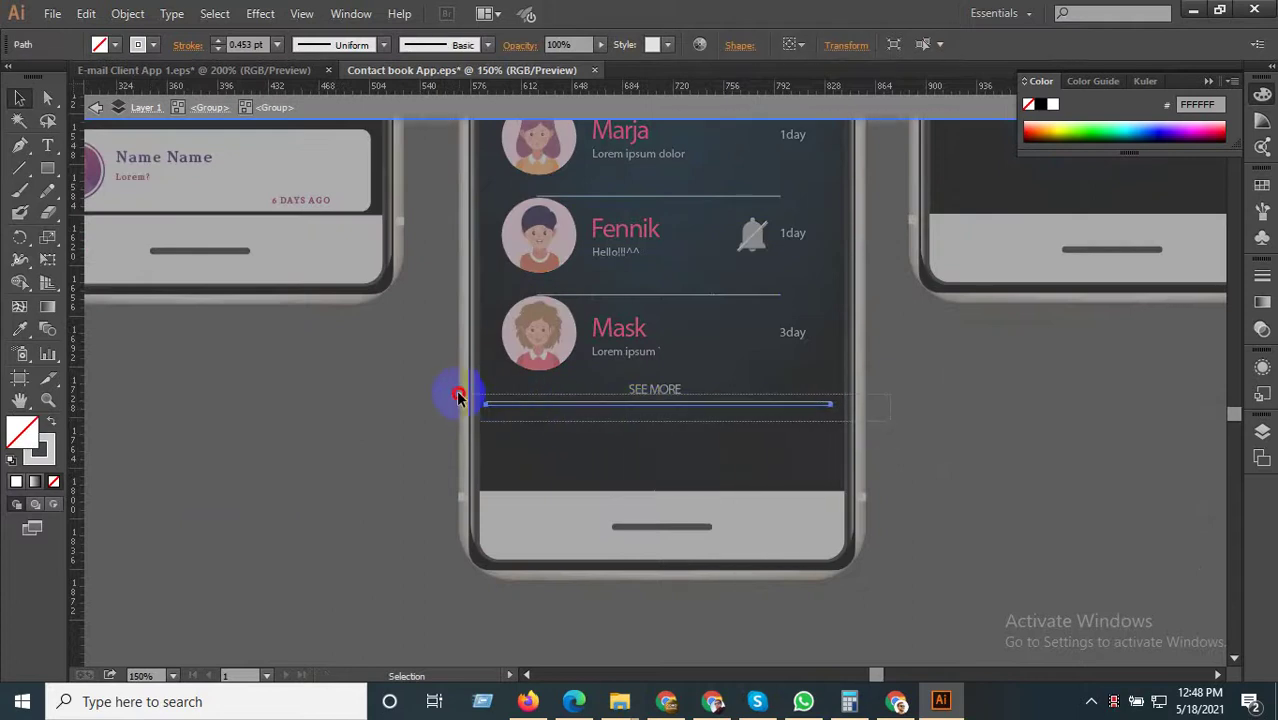
left_click(650, 406)
left_click_drag(637, 404, 627, 473)
left_click(655, 393)
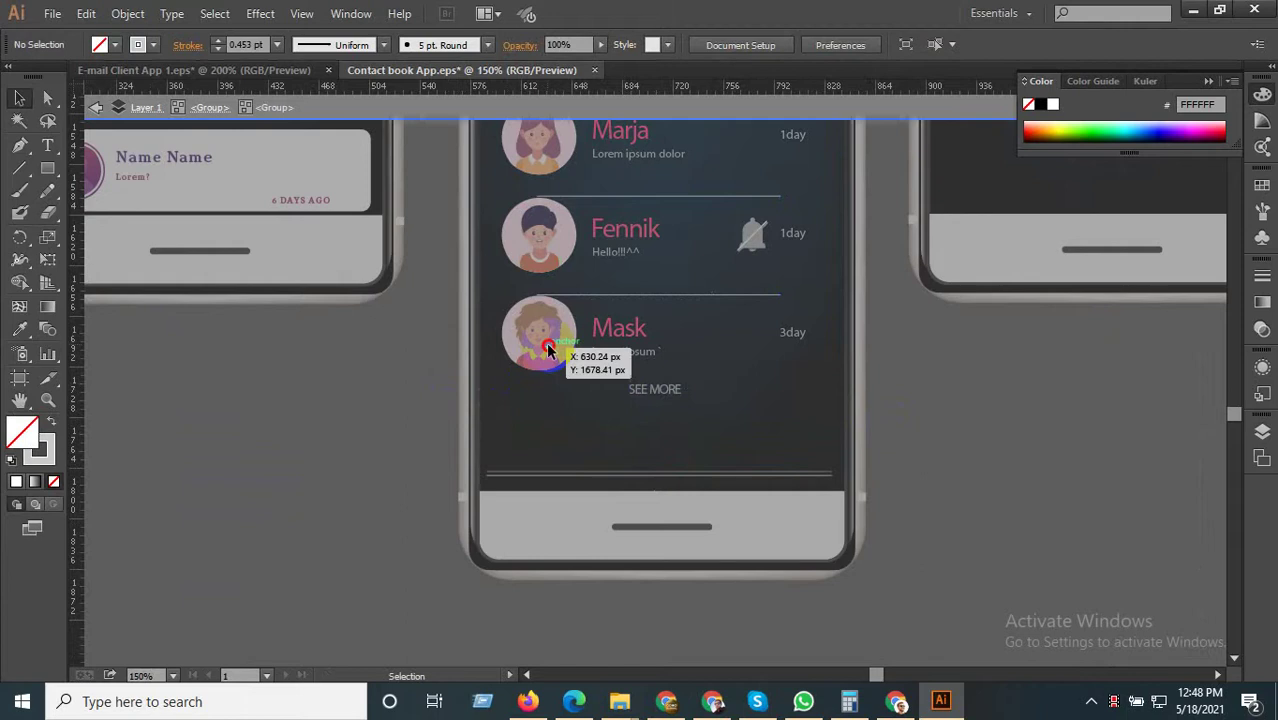
double_click(599, 335)
double_click(602, 337)
left_click(744, 368)
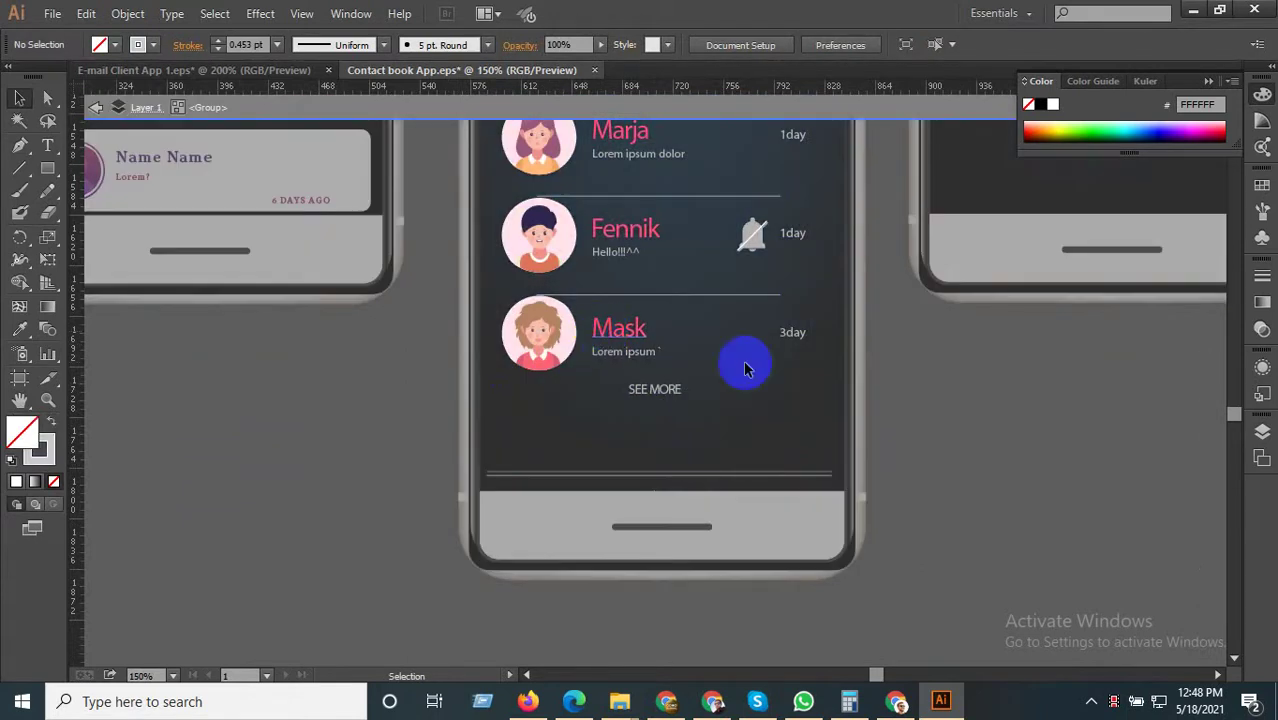
left_click_drag(491, 314, 577, 334)
double_click(566, 336)
double_click(575, 331)
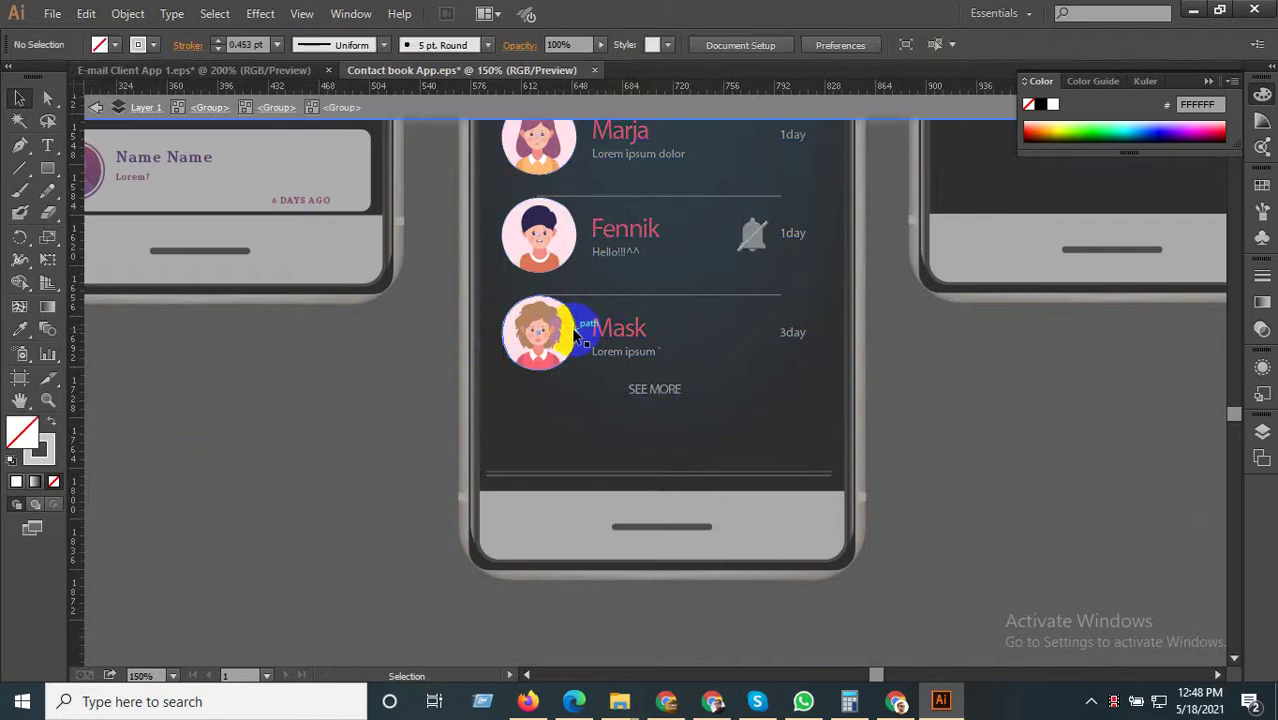
left_click(573, 328)
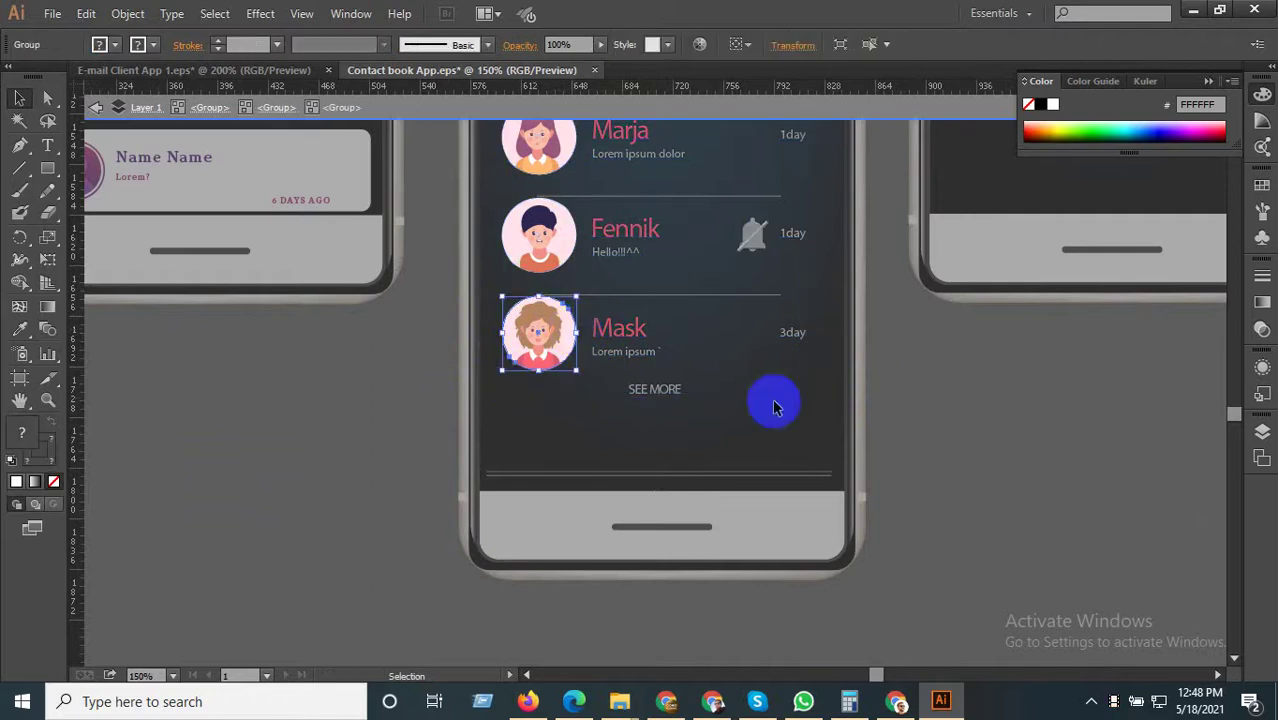
double_click(620, 340)
double_click(621, 340)
double_click(620, 337)
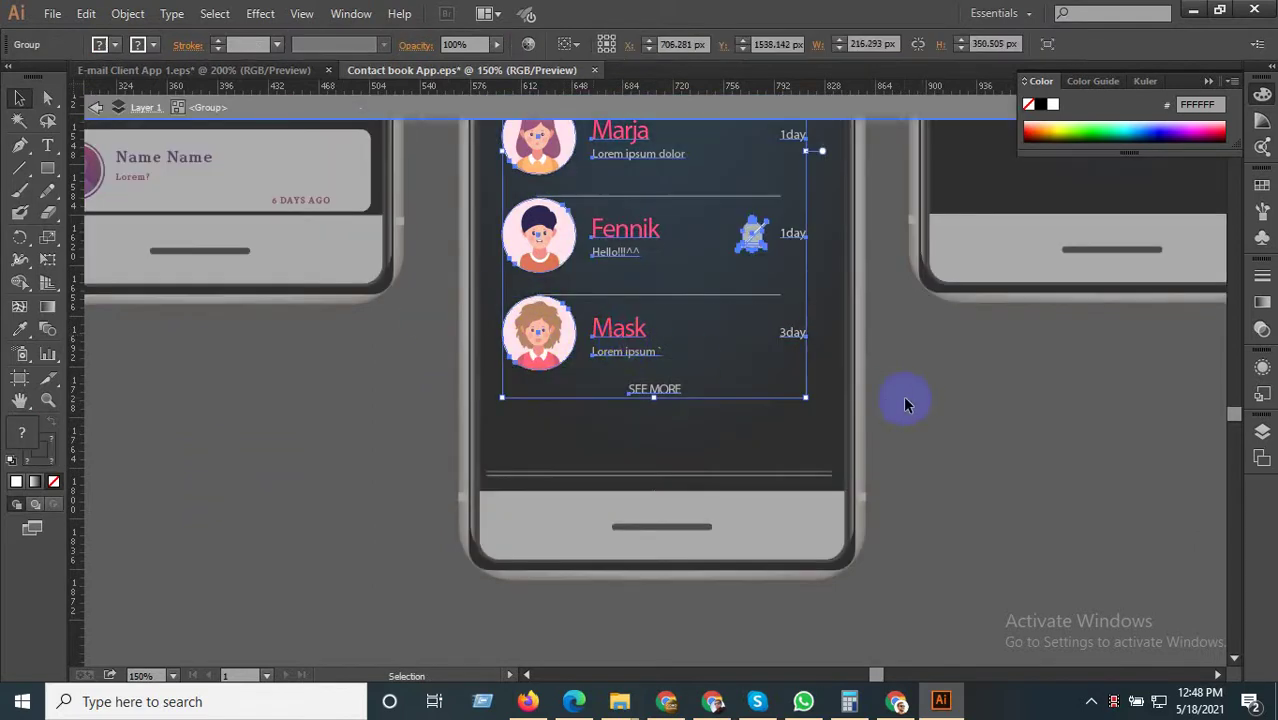
Ungroup the middle phone's chat list content and the column of contact avatars.
right_click(538, 338)
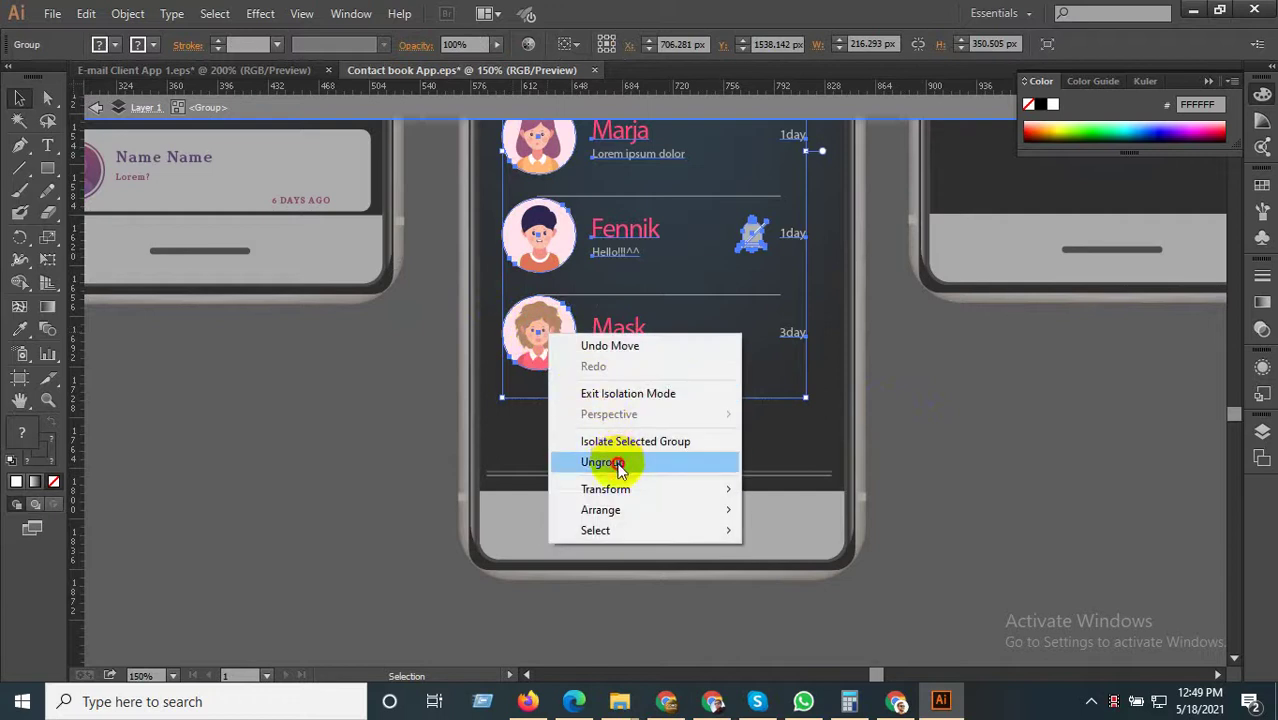
left_click(855, 423)
left_click(509, 333)
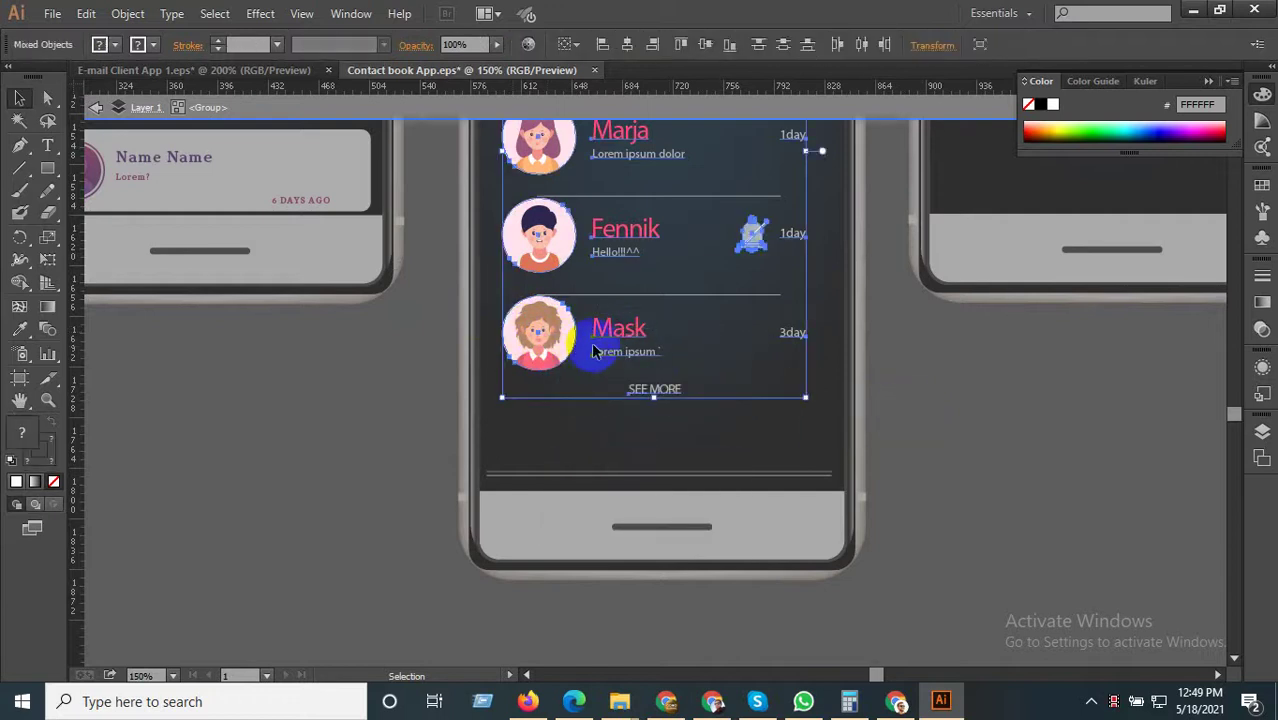
right_click(591, 342)
left_click(515, 343)
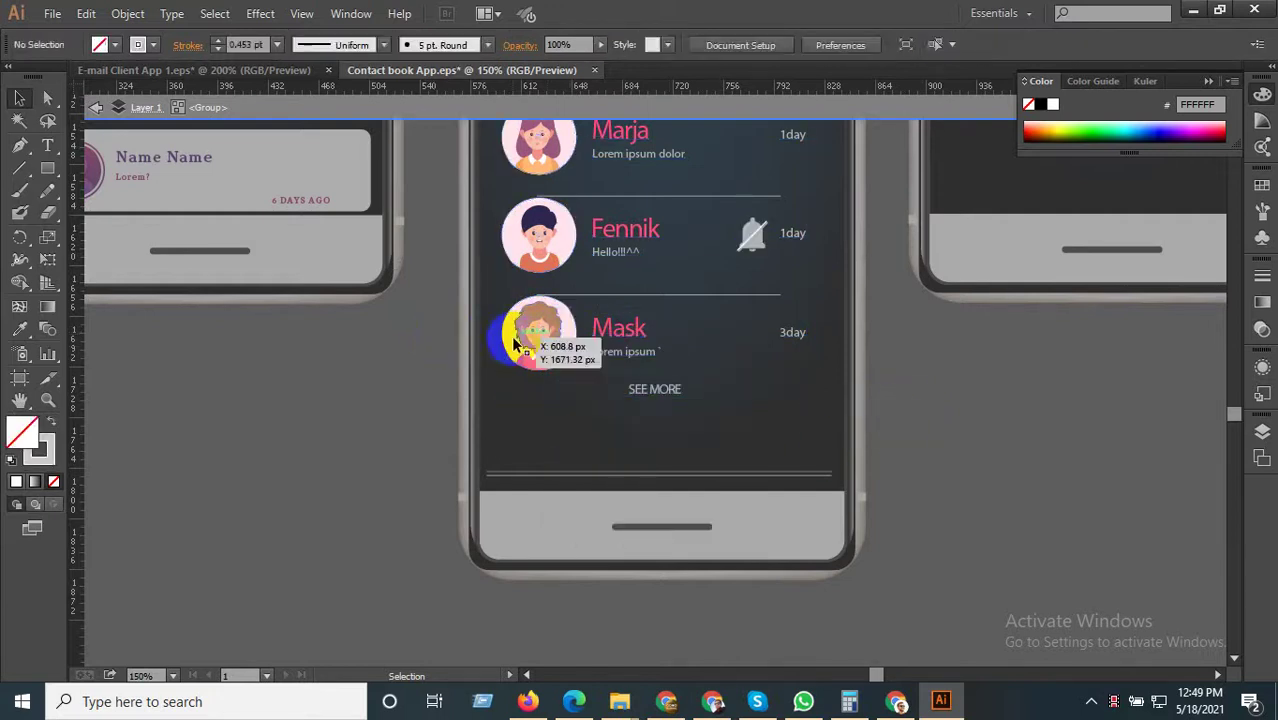
left_click_drag(515, 343, 521, 342)
right_click(536, 337)
left_click(585, 456)
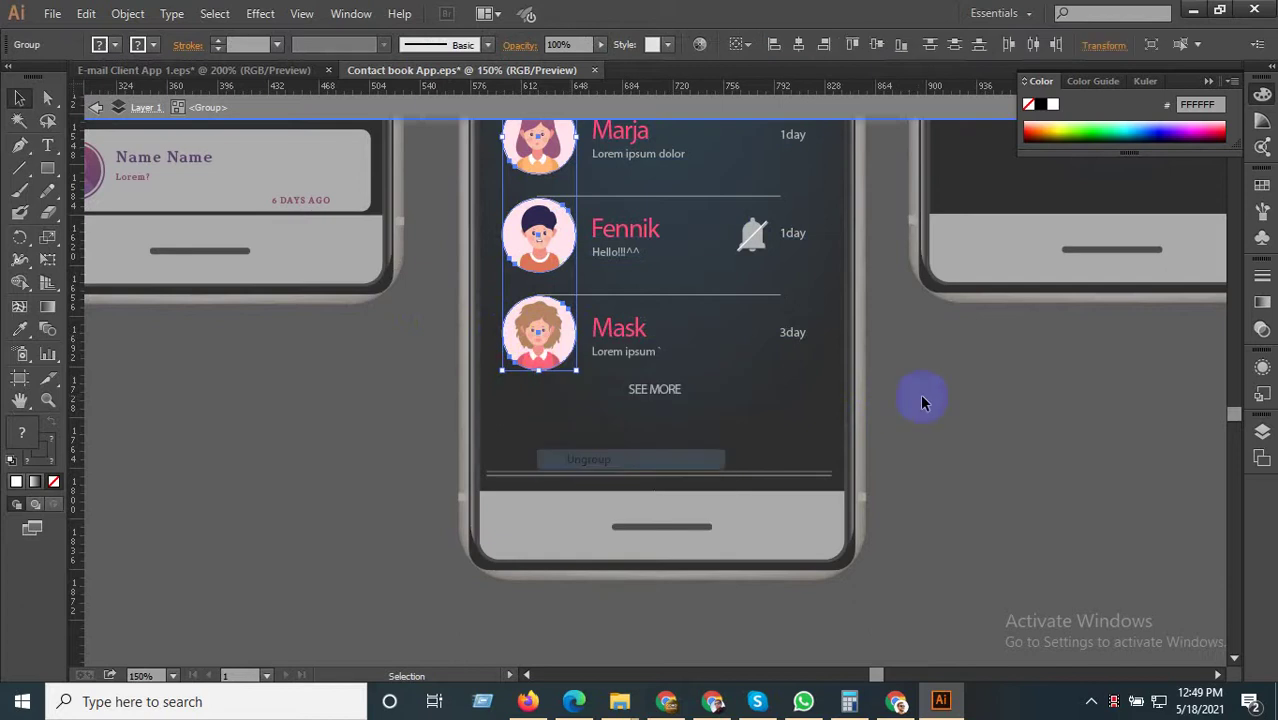
left_click(515, 318)
left_click(927, 399)
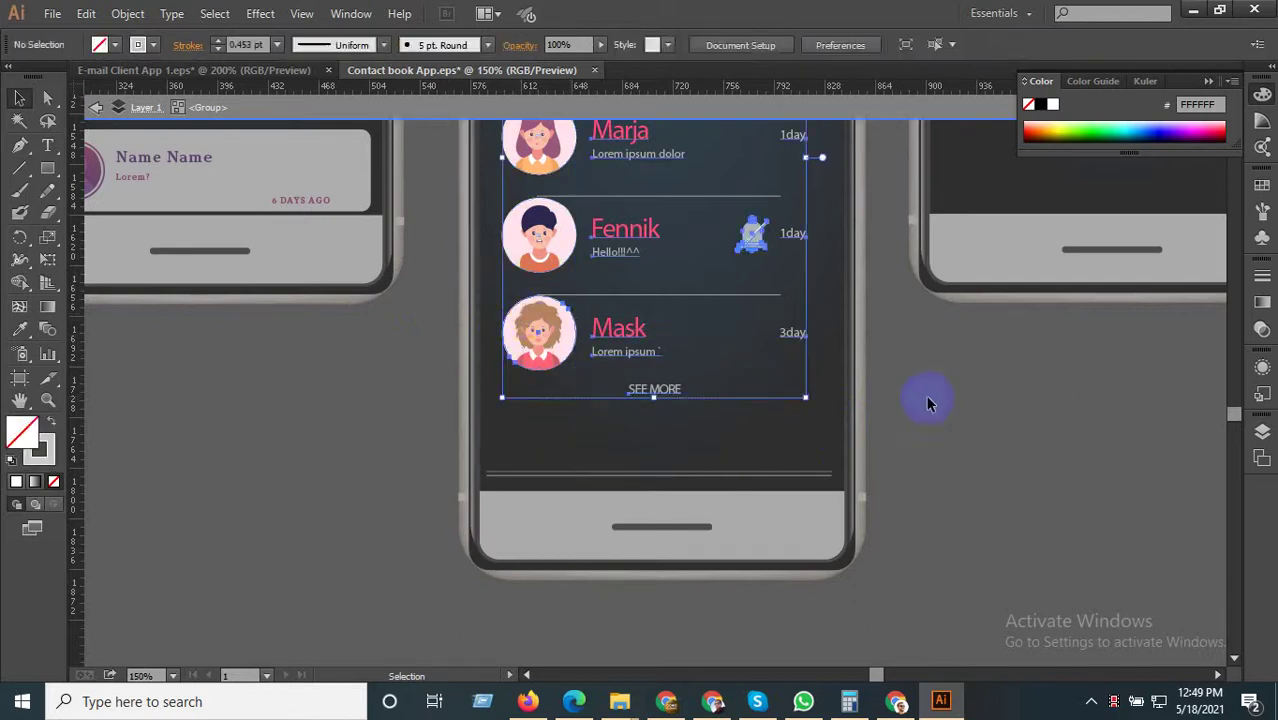
Ungroup the chat list's text block so the Mask row's text can be selected separately.
left_click(628, 345)
right_click(628, 345)
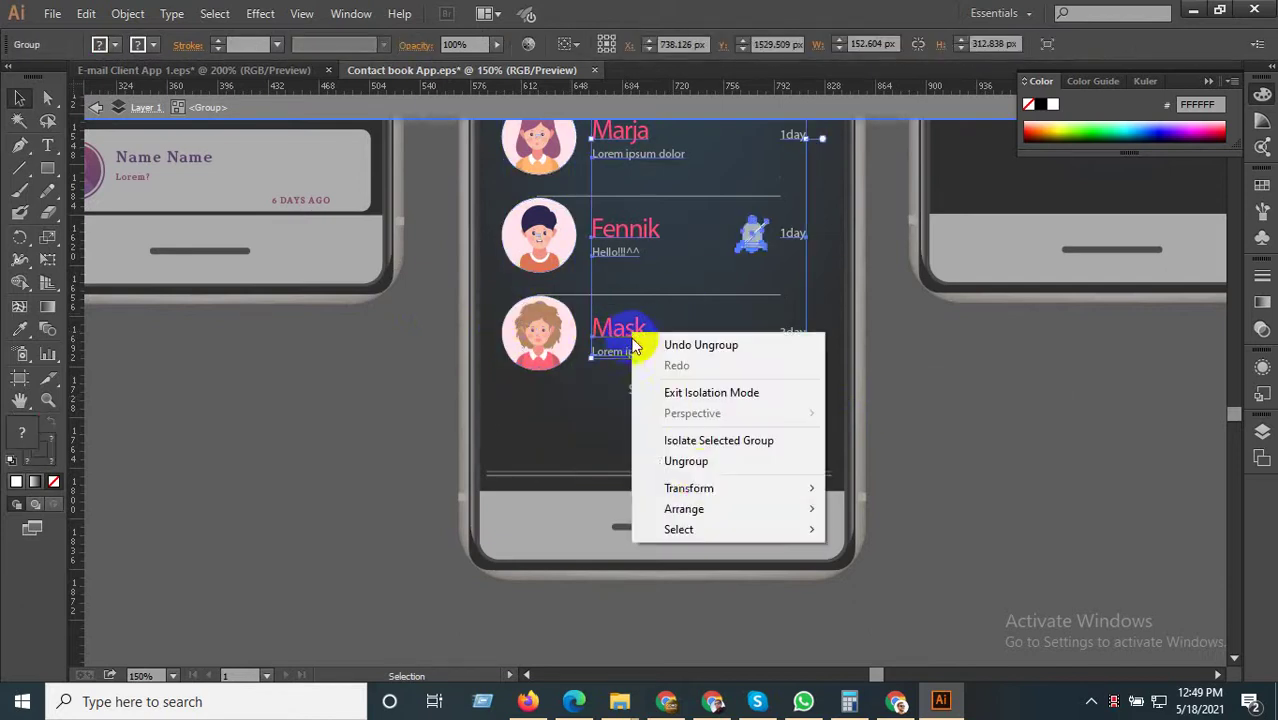
left_click(699, 465)
left_click(941, 425)
left_click(791, 340)
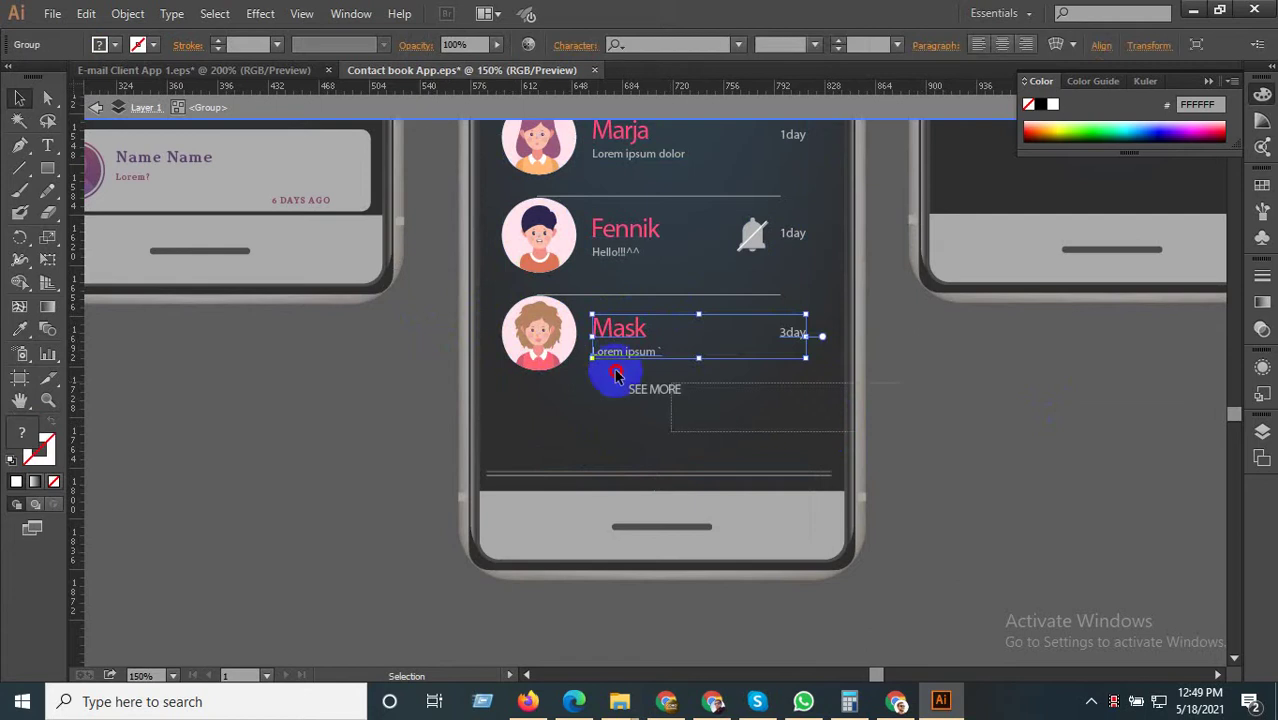
Duplicate the Mask row with its SEE MORE label directly below, and delete the original SEE MORE label.
left_click_drag(615, 375, 495, 303)
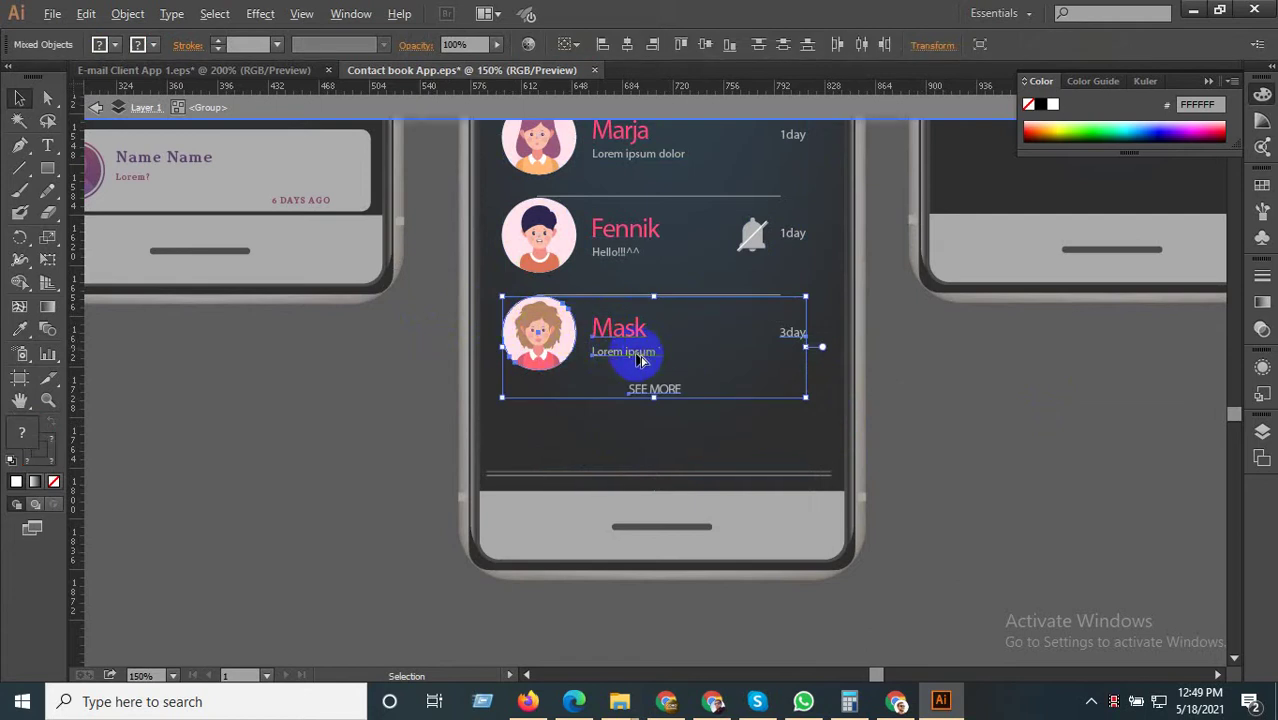
left_click_drag(636, 360, 640, 432)
left_click(675, 394)
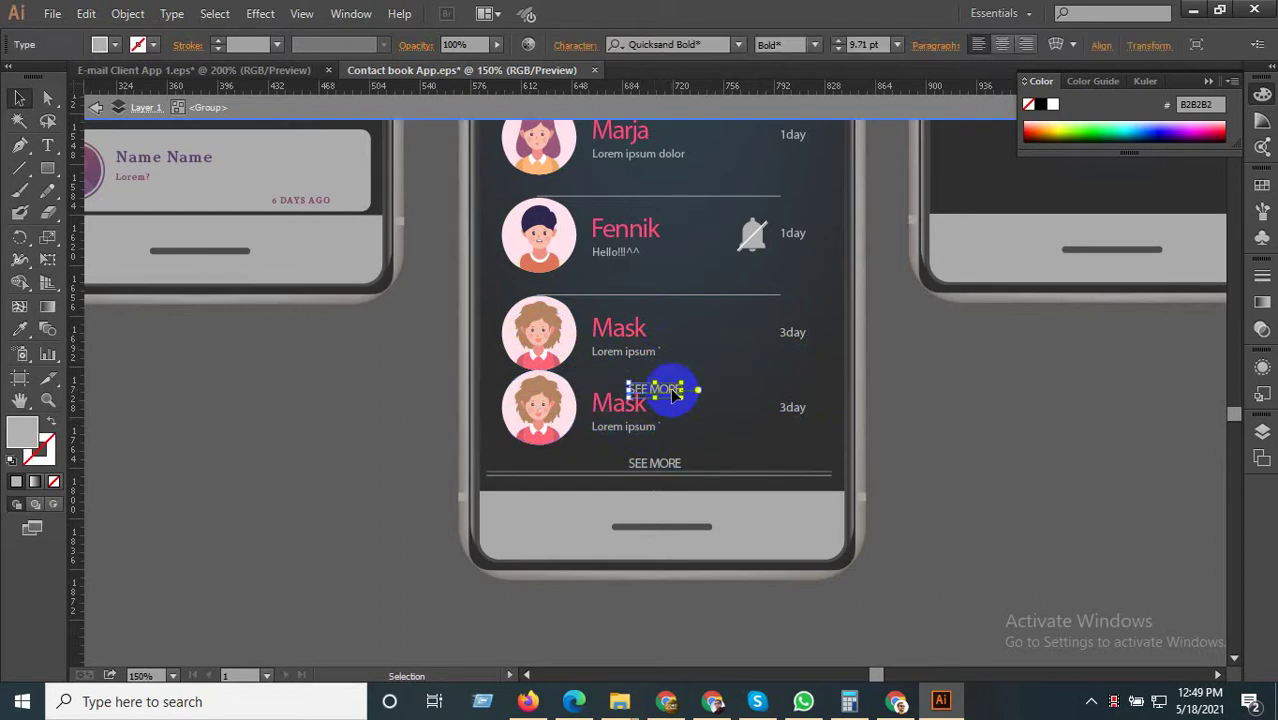
key("Delete")
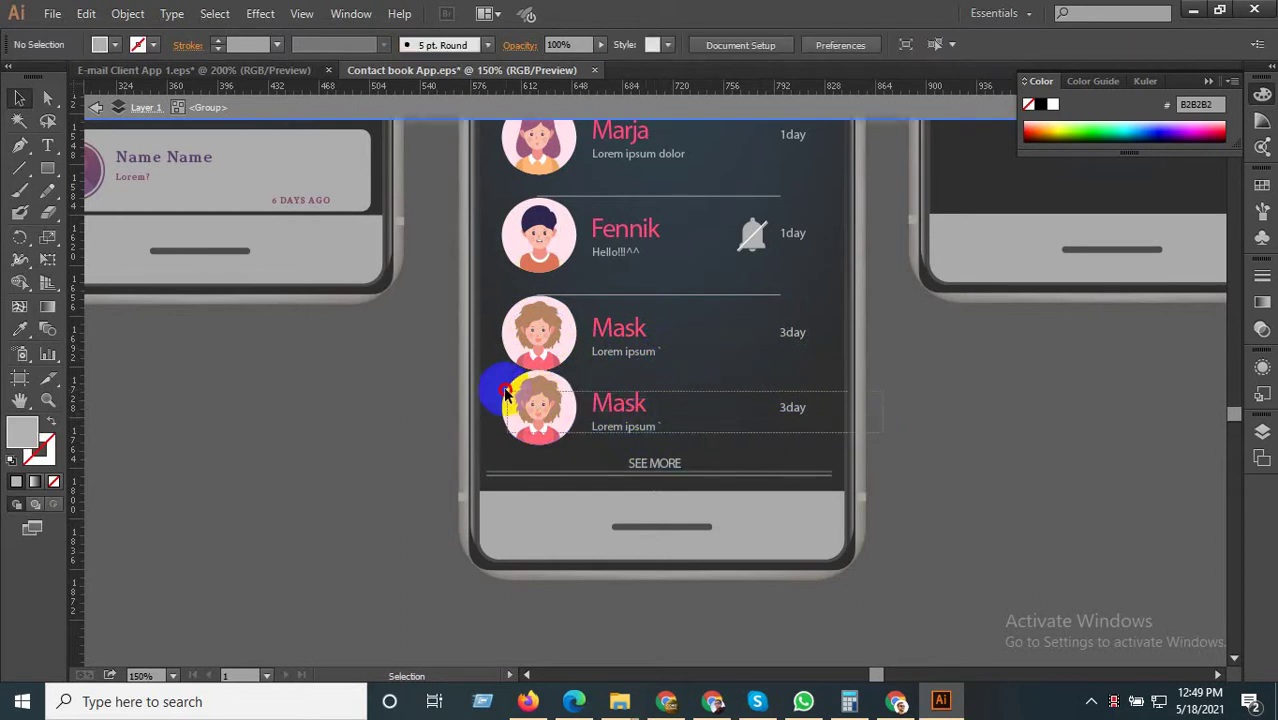
Move the duplicated Mask row slightly down so a gap separates it from the original Mask row.
left_click(512, 392)
left_click_drag(622, 410, 622, 420)
scroll(571, 422, "up", 2)
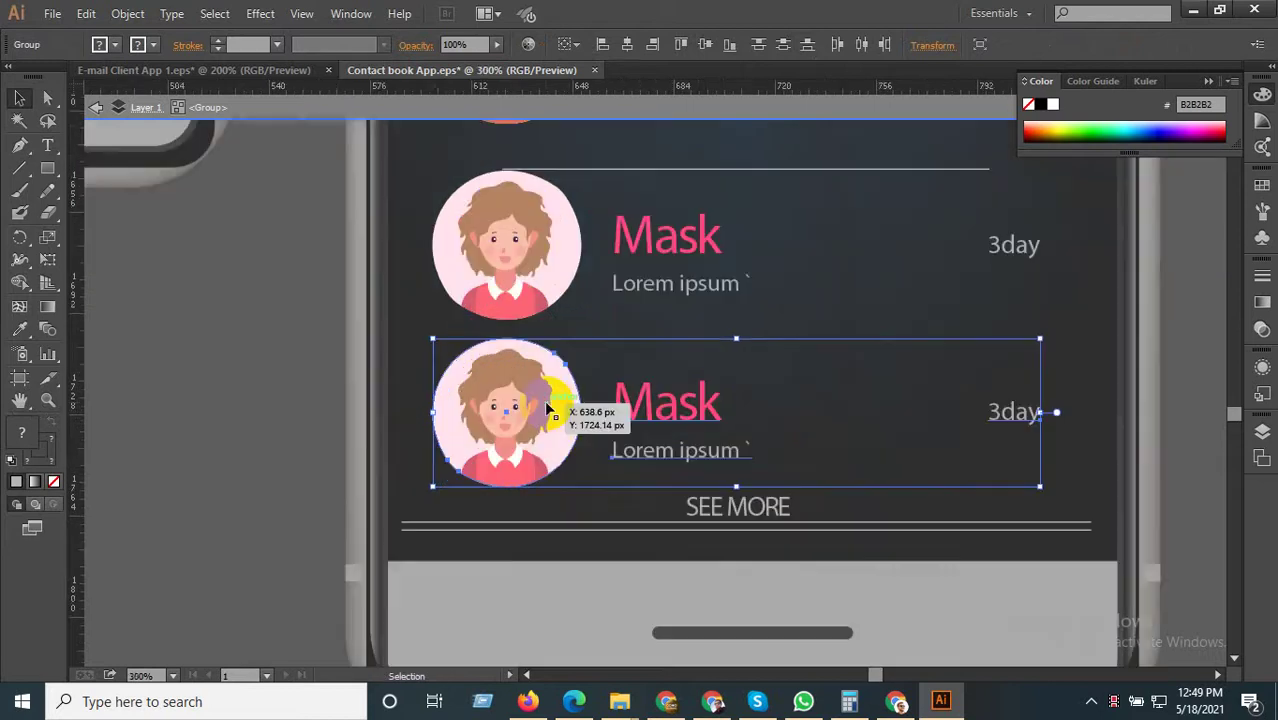
left_click_drag(547, 408, 549, 430)
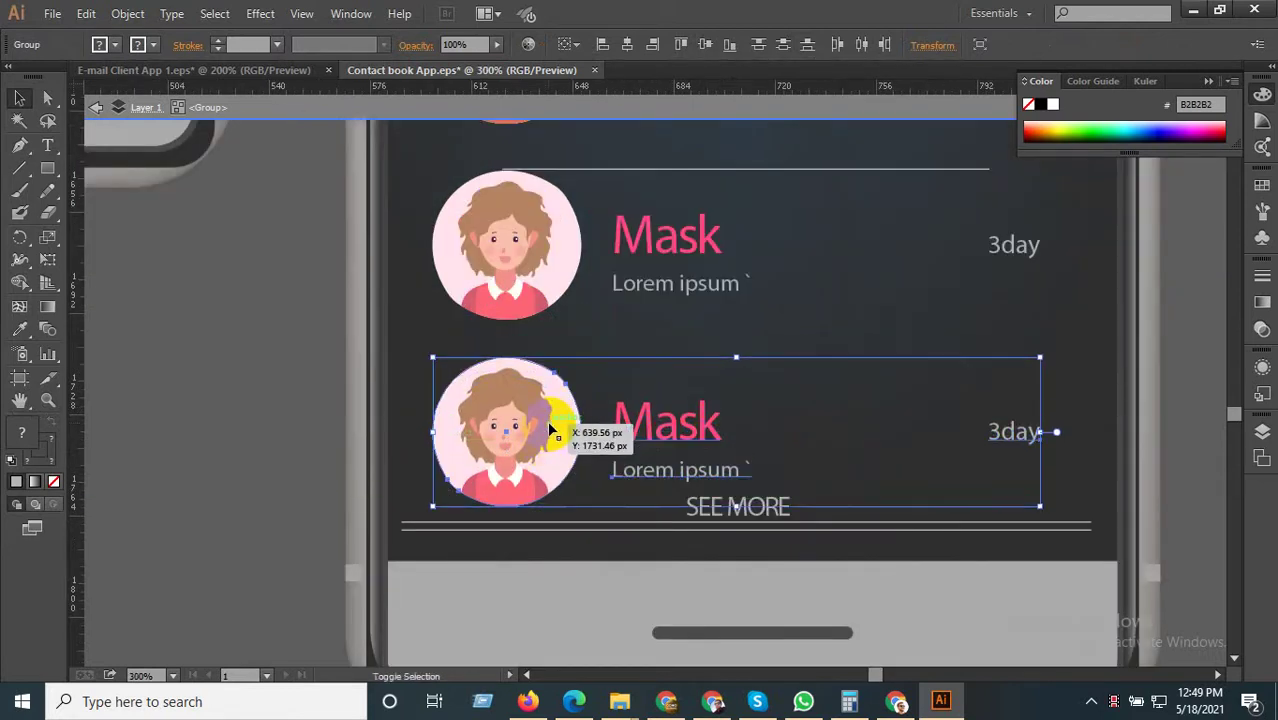
scroll(549, 430, "down", 1)
left_click(1105, 489)
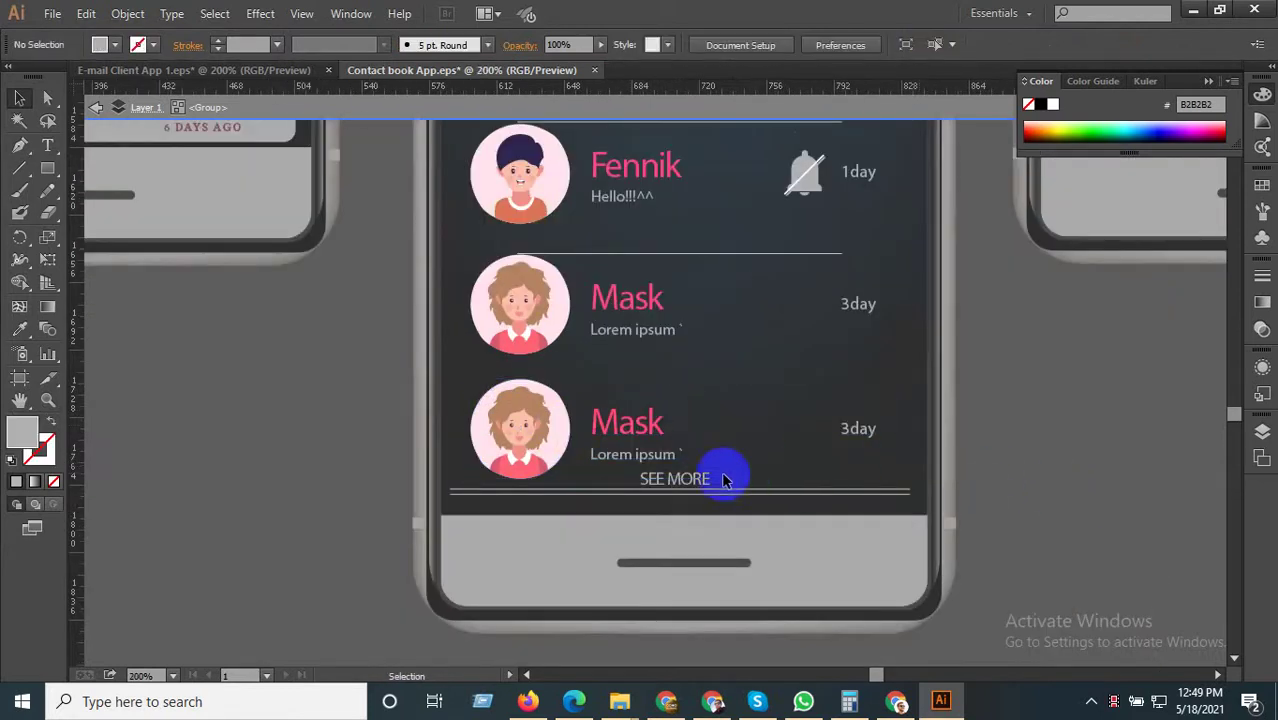
Isolate the divider lines and copy the lowest row divider down between the two Mask rows, and leave isolation mode.
left_click(616, 259)
double_click(616, 259)
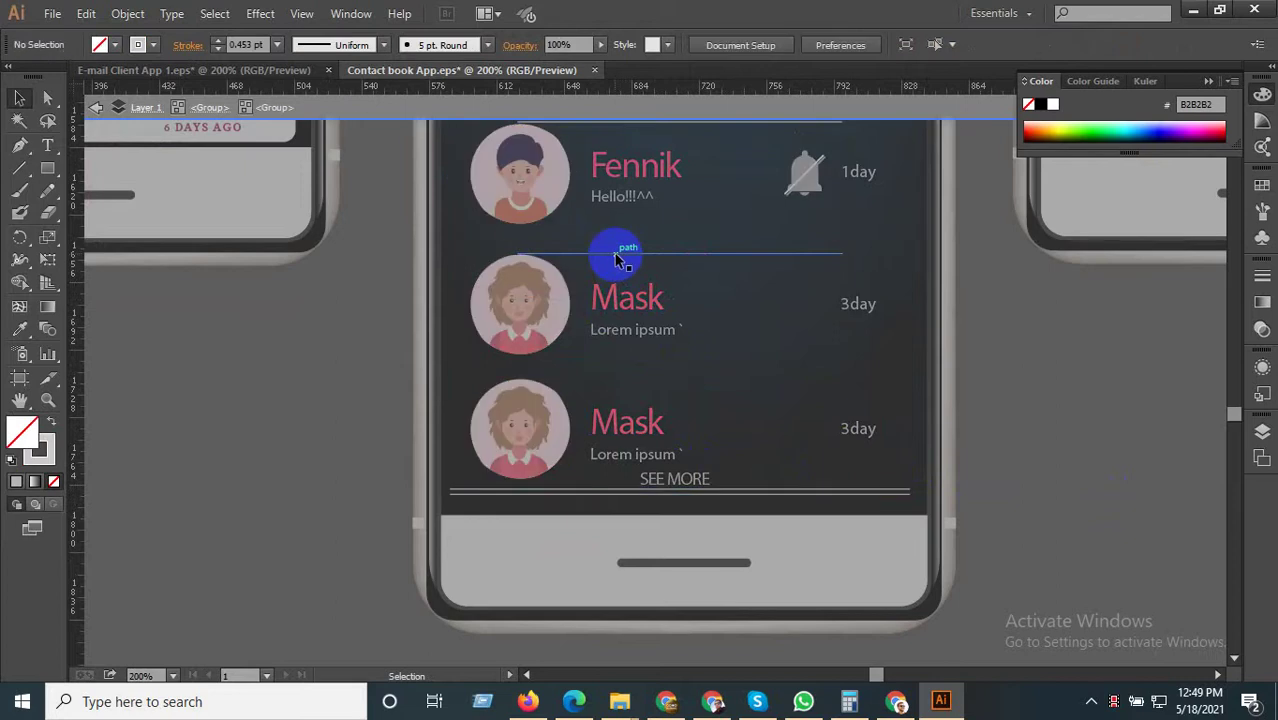
left_click_drag(616, 259, 612, 375)
double_click(1080, 372)
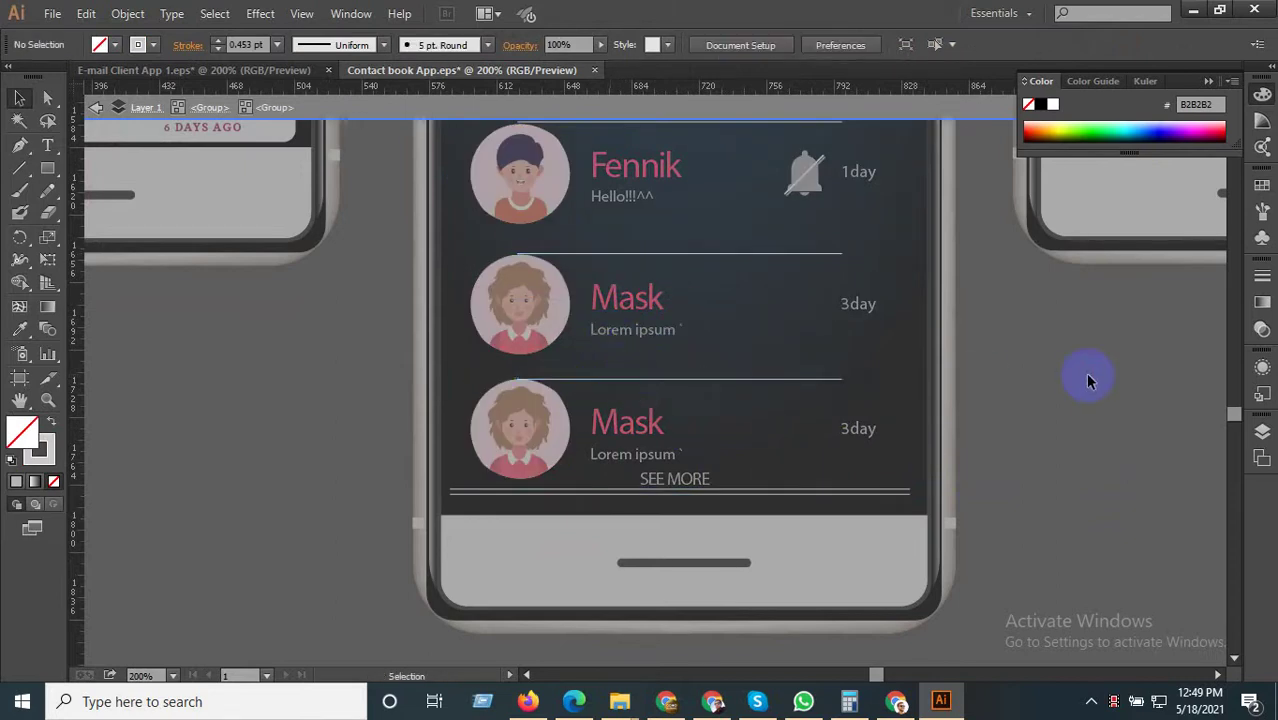
Switch to the E-mail Client App 1 document and copy the grouped Lorem ipsum chat screen content.
scroll(779, 374, "down", 3)
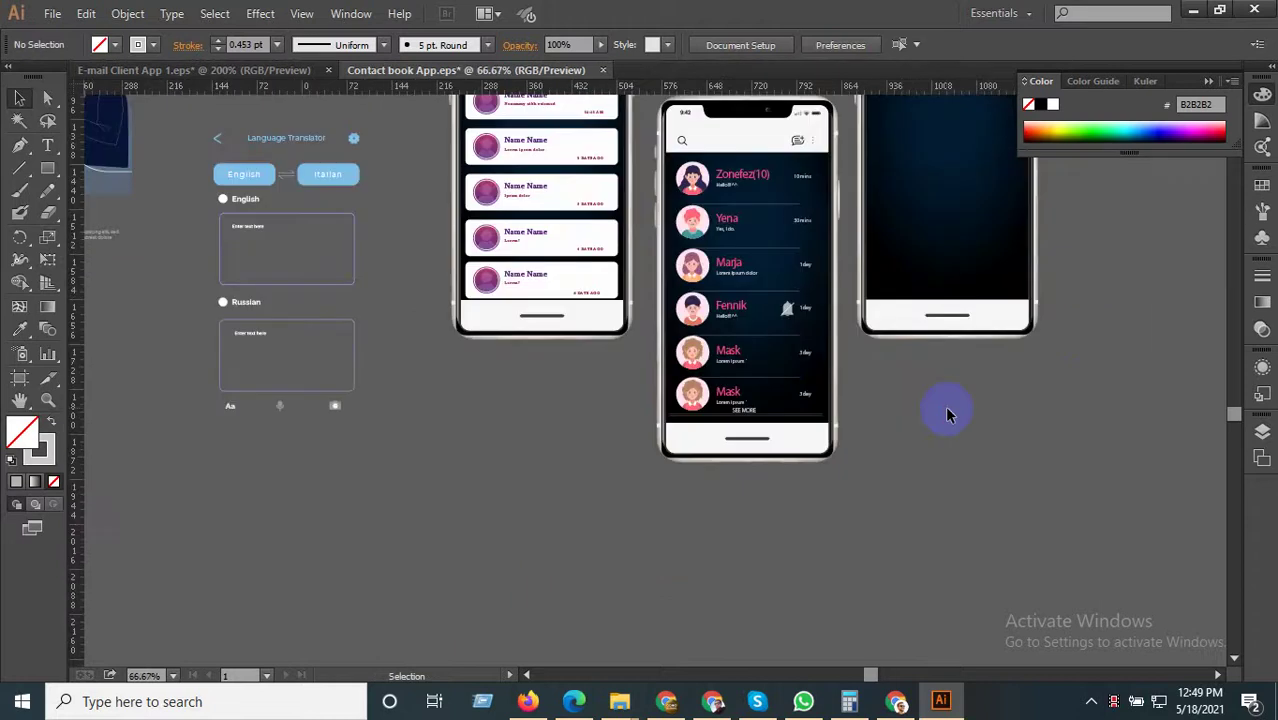
left_click_drag(1004, 391, 866, 487)
scroll(900, 485, "down", 1)
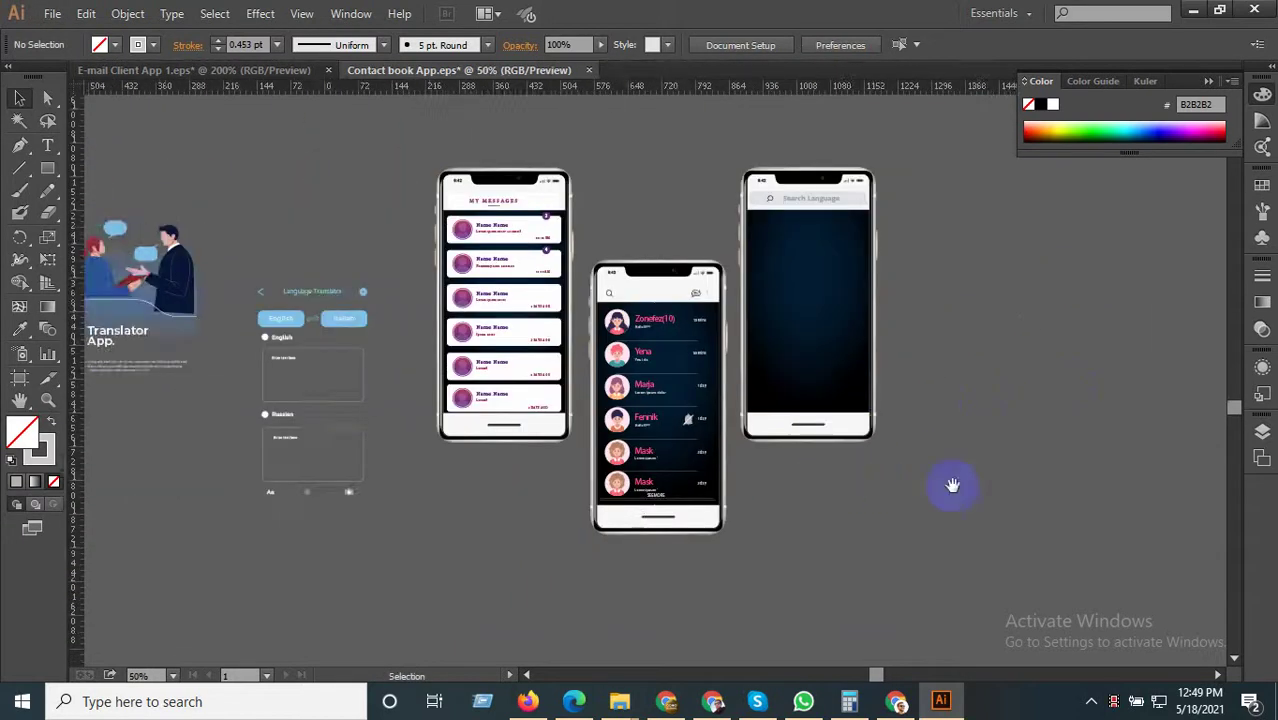
left_click_drag(952, 485, 881, 490)
scroll(903, 399, "down", 1)
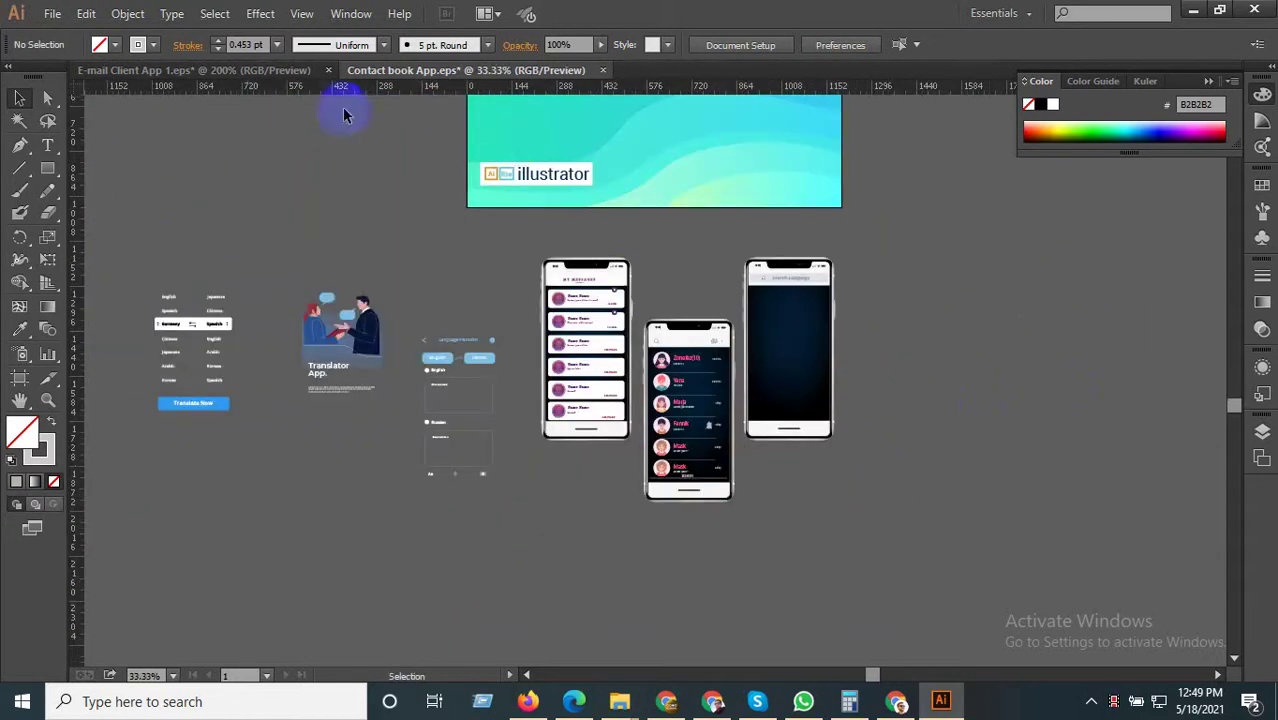
left_click(271, 70)
scroll(607, 408, "down", 1)
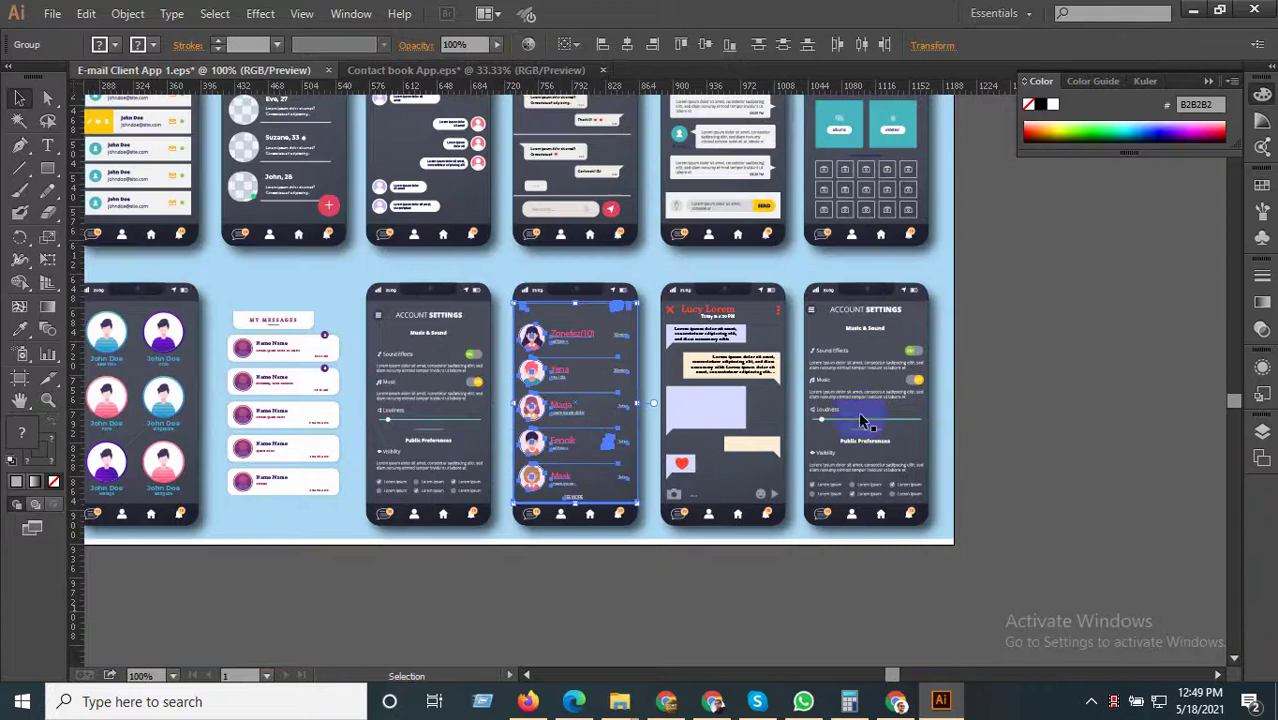
left_click(1109, 361)
scroll(1058, 312, "up", 1)
left_click_drag(1056, 311, 1057, 540)
left_click_drag(999, 373, 1101, 440)
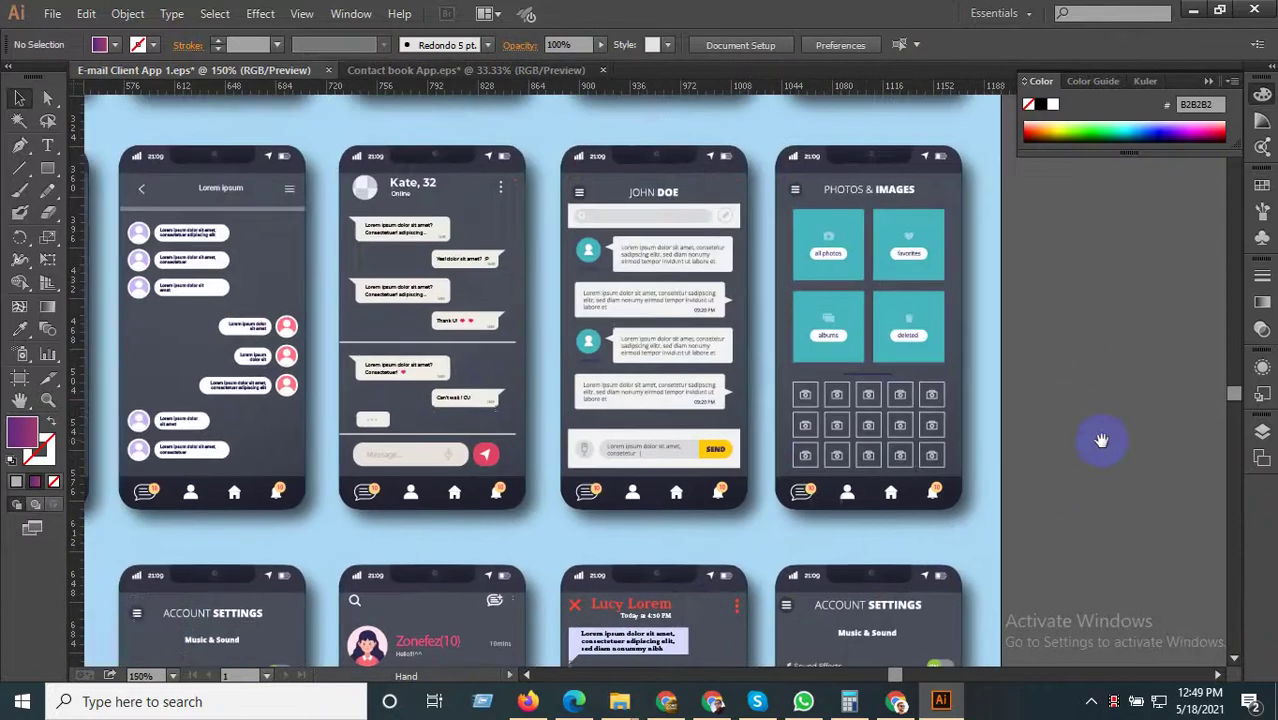
scroll(251, 382, "down", 1)
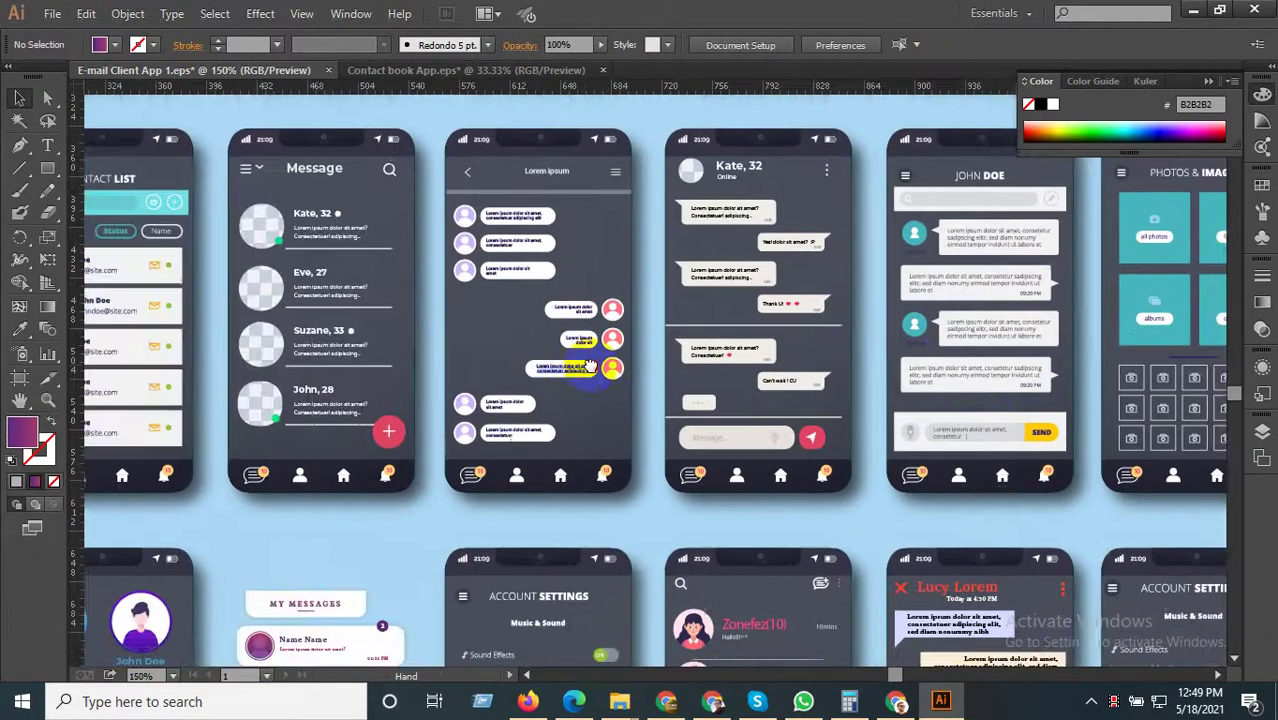
scroll(490, 232, "up", 2)
left_click(492, 228)
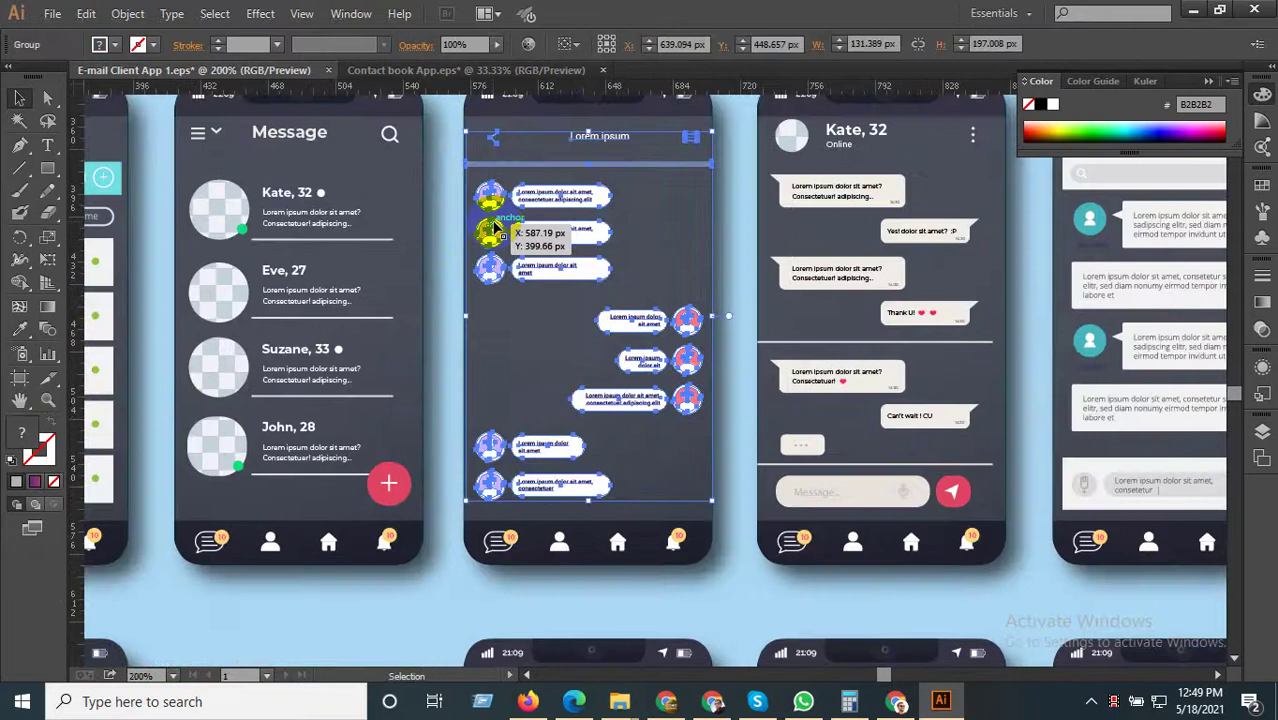
scroll(767, 425, "down", 1)
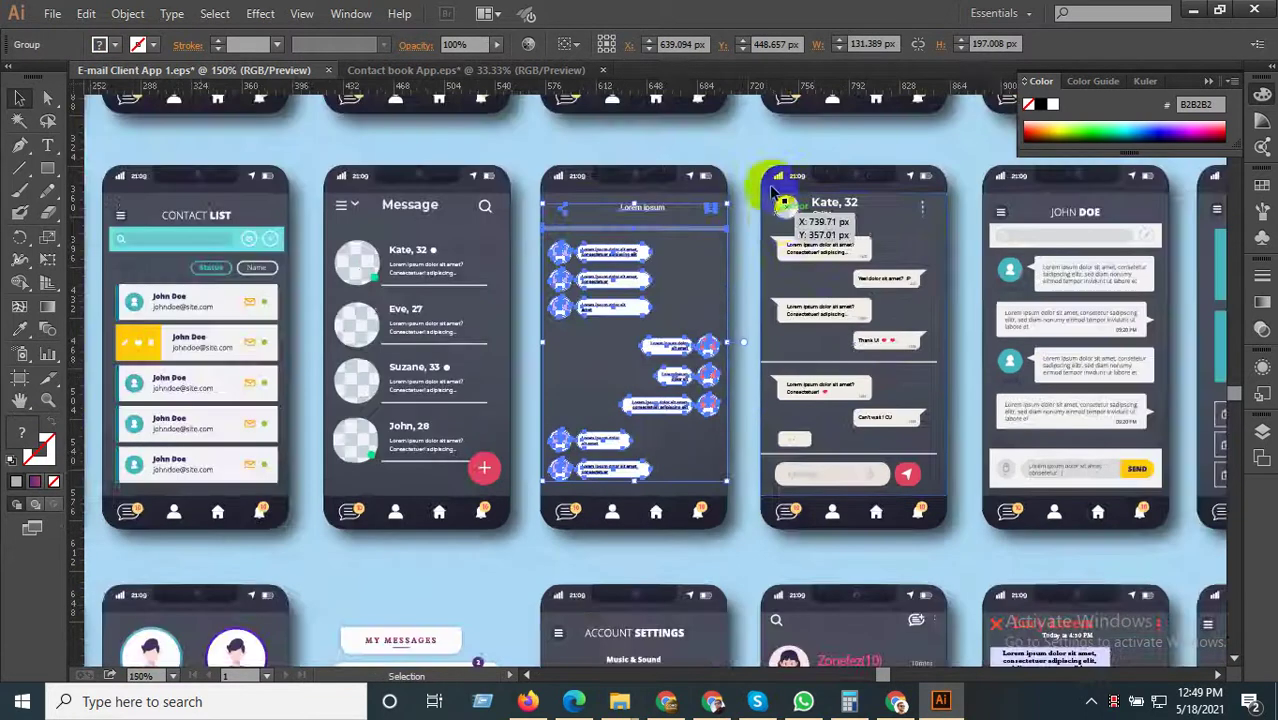
Paste the chat group into the Contact book App document and place it in the upper part of the right phone's screen.
left_click(536, 73)
scroll(898, 372, "up", 1)
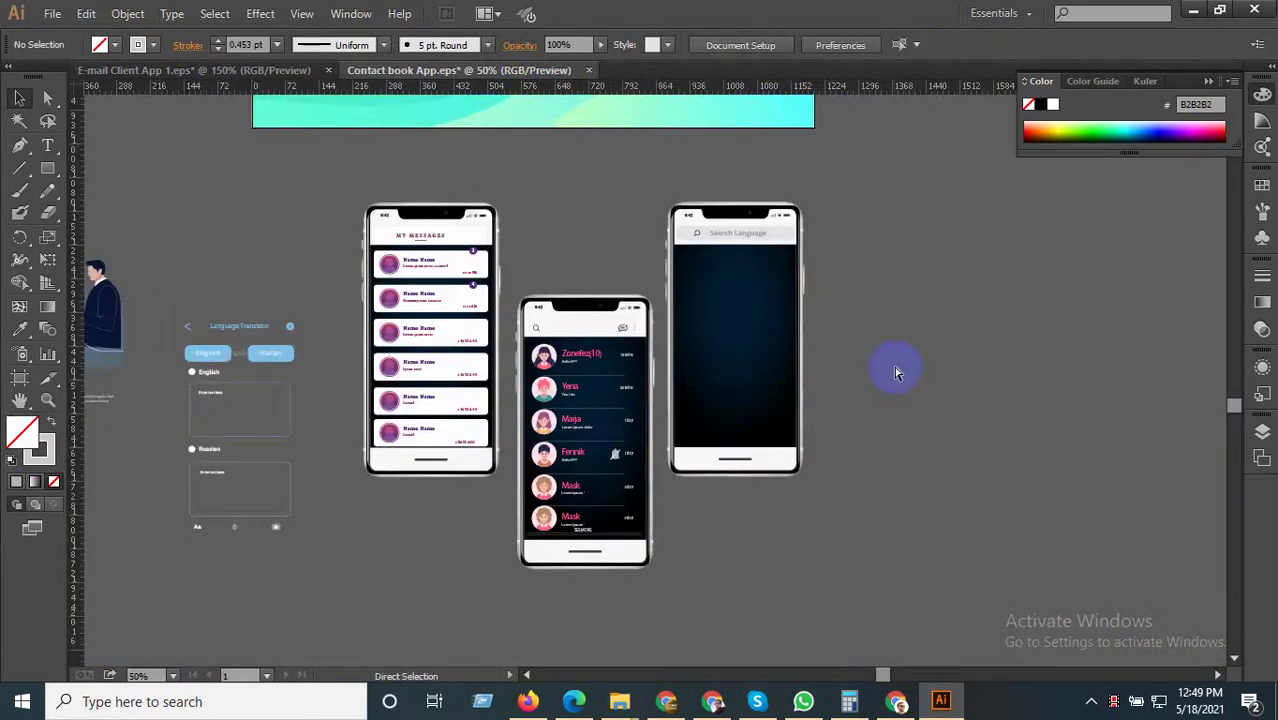
key("ctrl+v")
scroll(775, 355, "up", 2)
left_click_drag(775, 355, 698, 160)
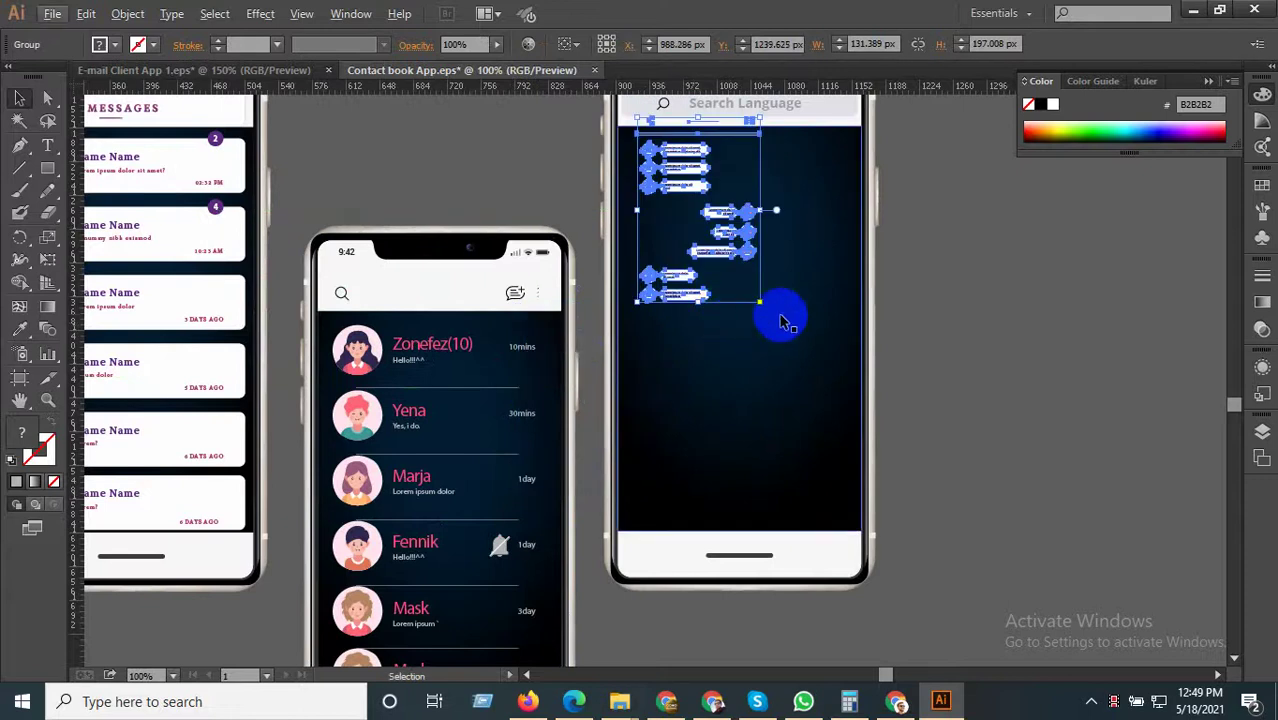
Enlarge the pasted chat group to about 260 by 390 px and position it across the right phone's screen.
left_click_drag(760, 302, 868, 465)
mouse_move(637, 466)
left_mouse_down()
mouse_move(633, 510)
mouse_move(624, 484)
left_mouse_up()
left_click_drag(1022, 326, 996, 465)
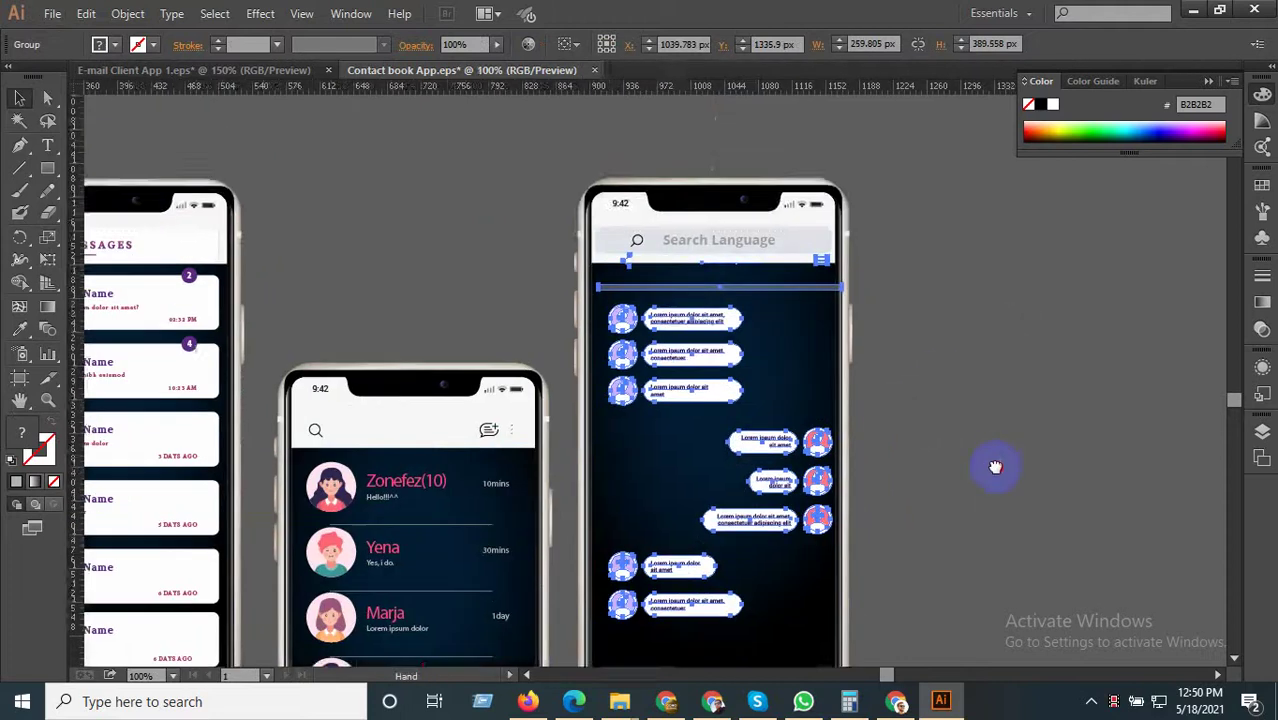
scroll(716, 317, "up", 2)
left_click_drag(688, 326, 681, 318)
Isolate the pasted chat group, delete its back arrow, Lorem ipsum title and menu icon, and leave isolation mode.
double_click(733, 225)
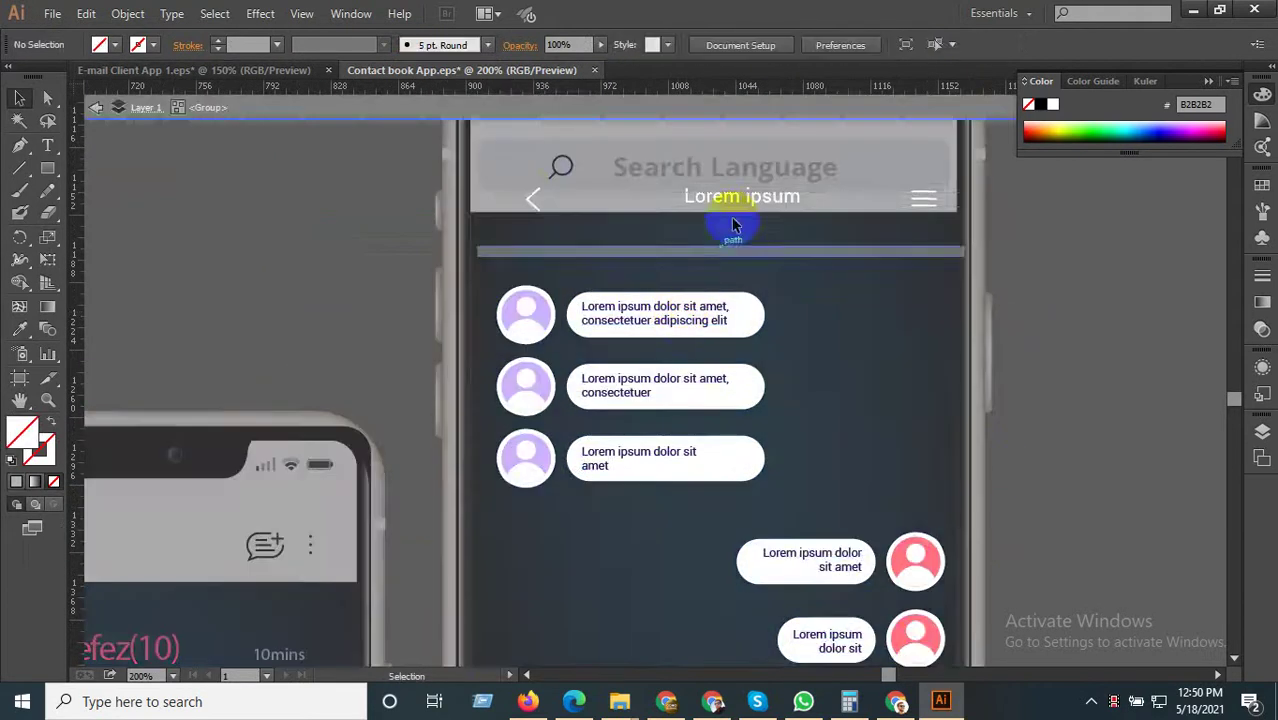
left_click_drag(1050, 208, 480, 191)
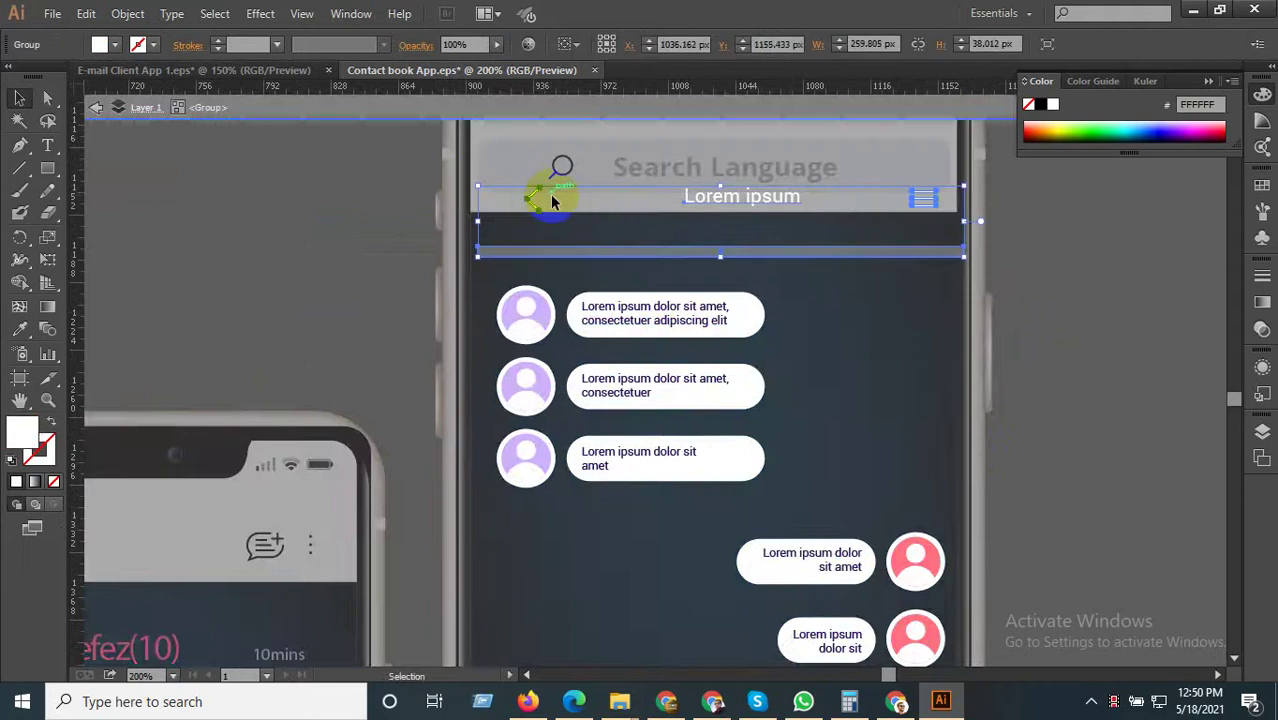
double_click(686, 199)
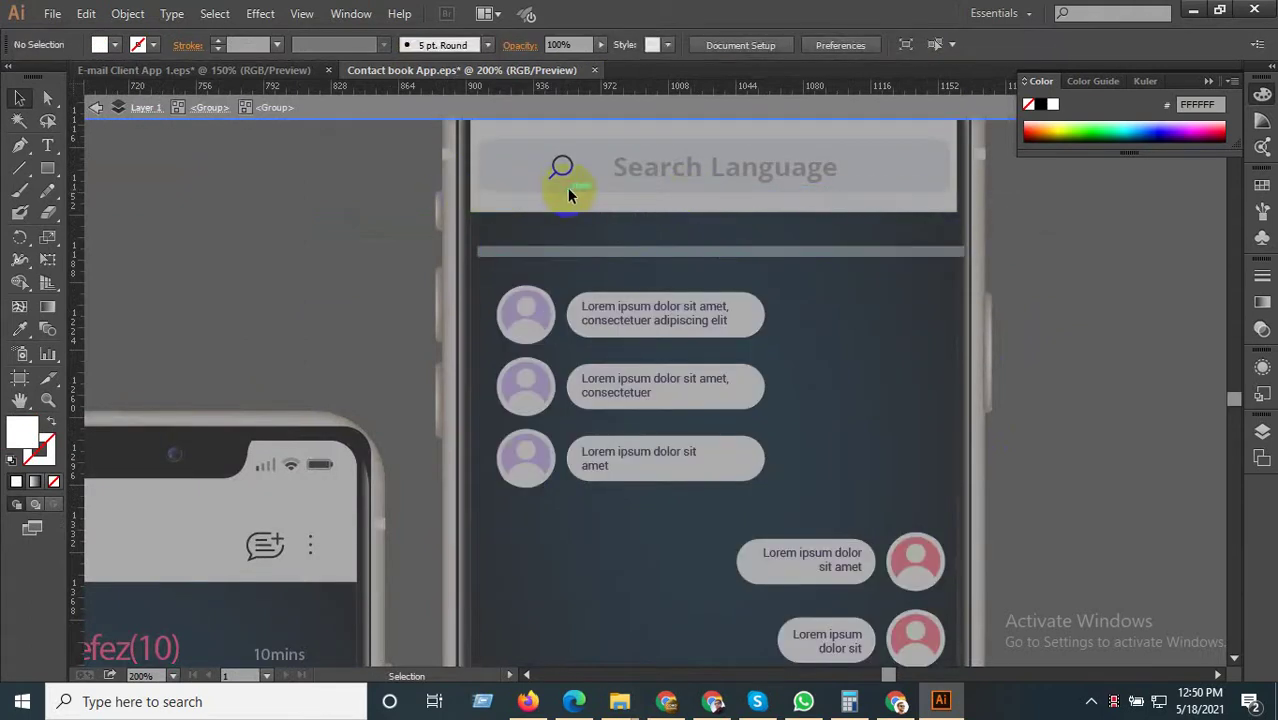
double_click(628, 213)
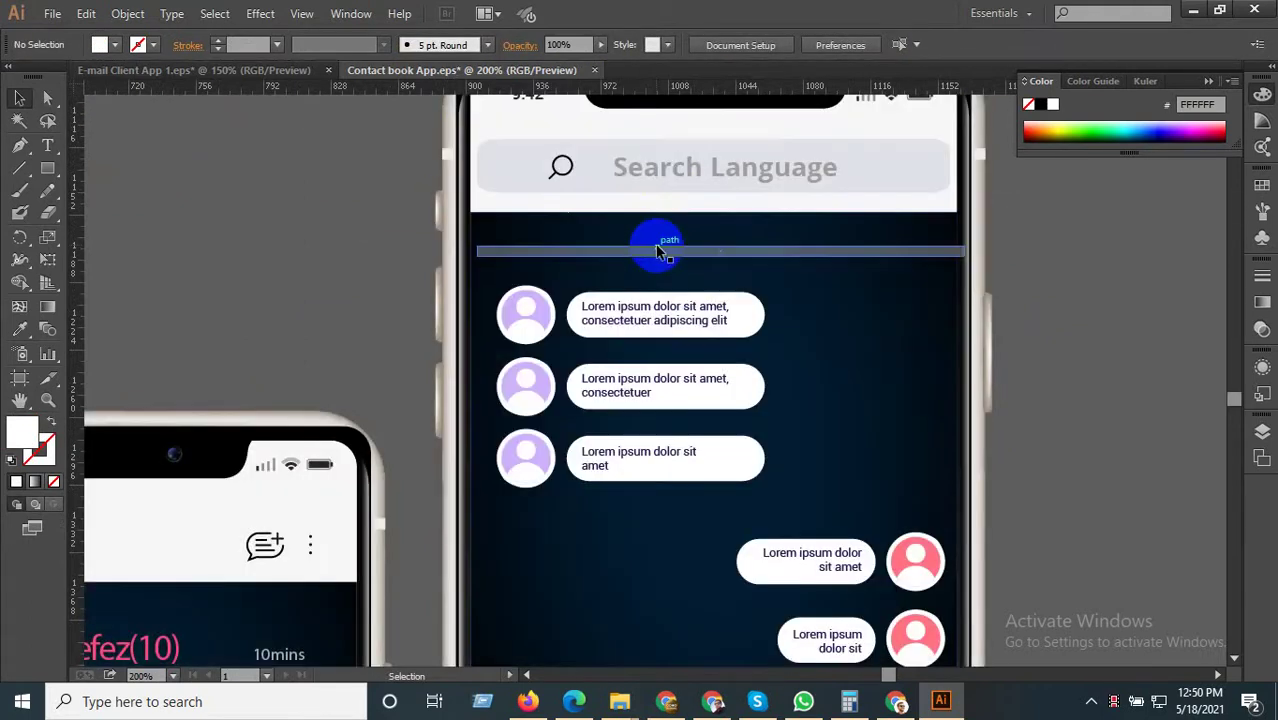
scroll(682, 243, "down", 2)
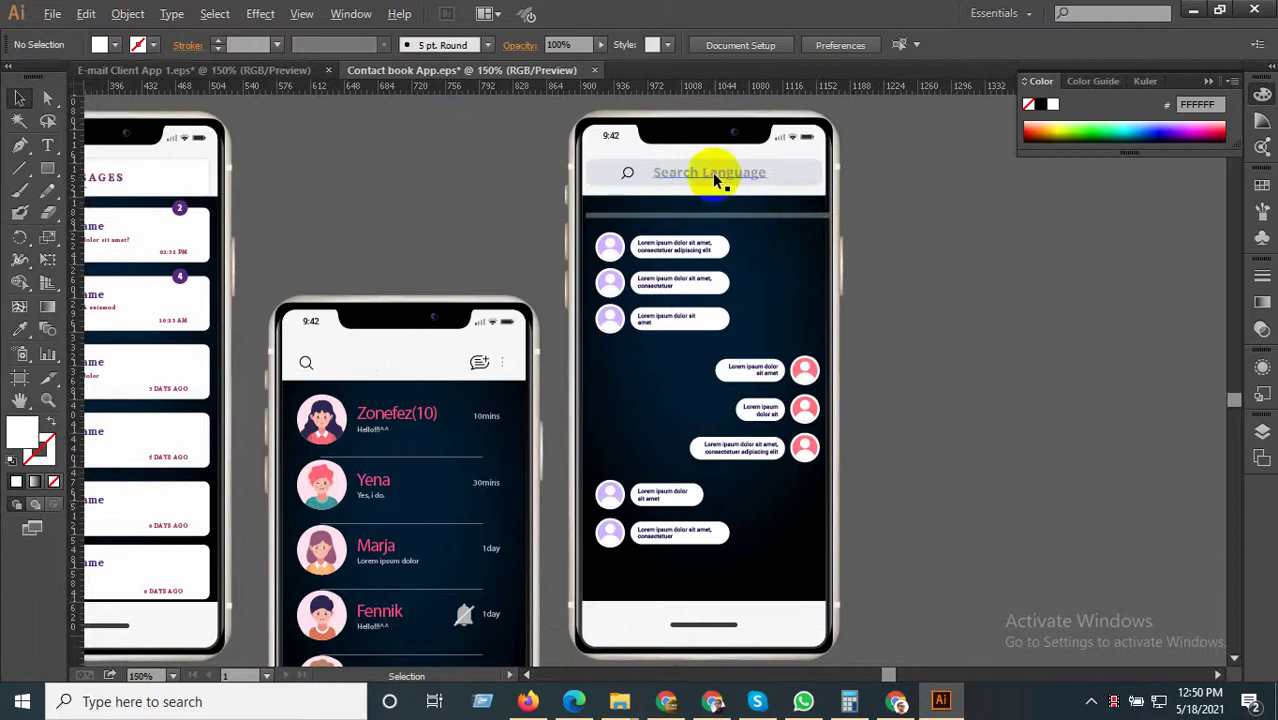
Shorten the right phone's search bar placeholder text to "Search" and leave isolation mode.
scroll(713, 171, "up", 2)
double_click(713, 178)
left_click(712, 172)
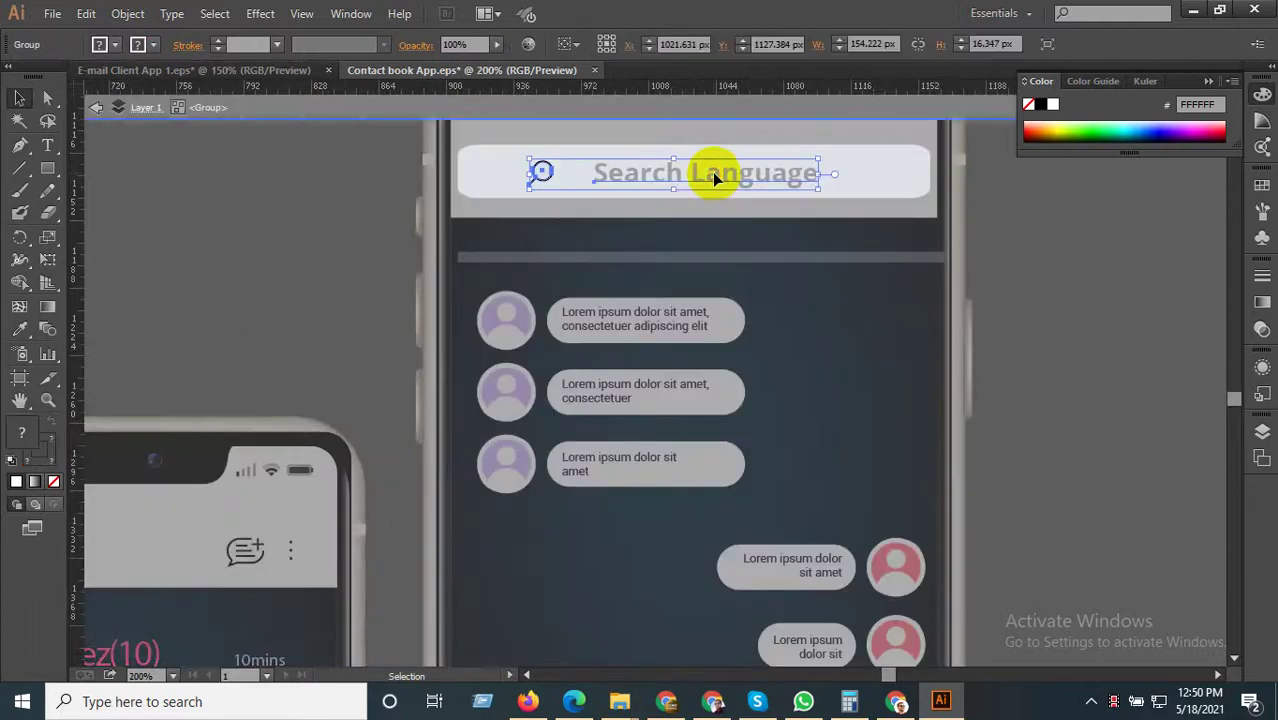
double_click(712, 172)
double_click(697, 171)
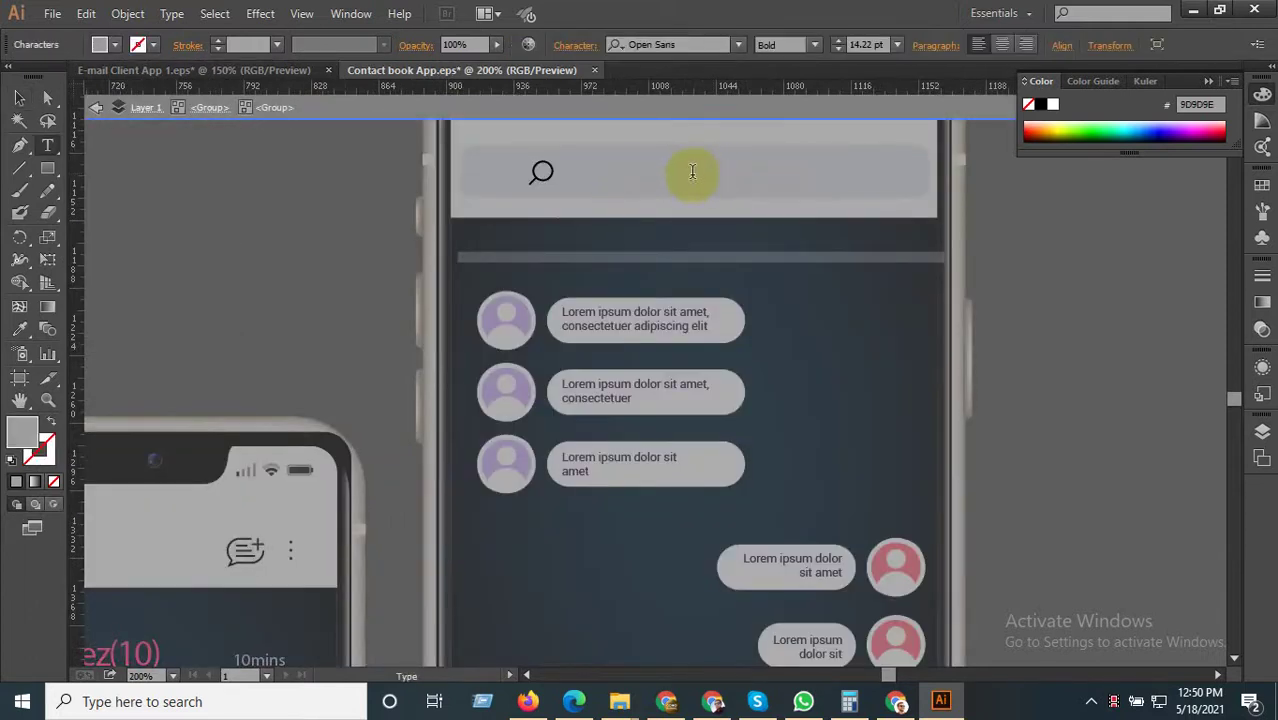
left_click_drag(691, 173, 879, 171)
key("BackSpace")
left_click_drag(684, 180, 931, 196)
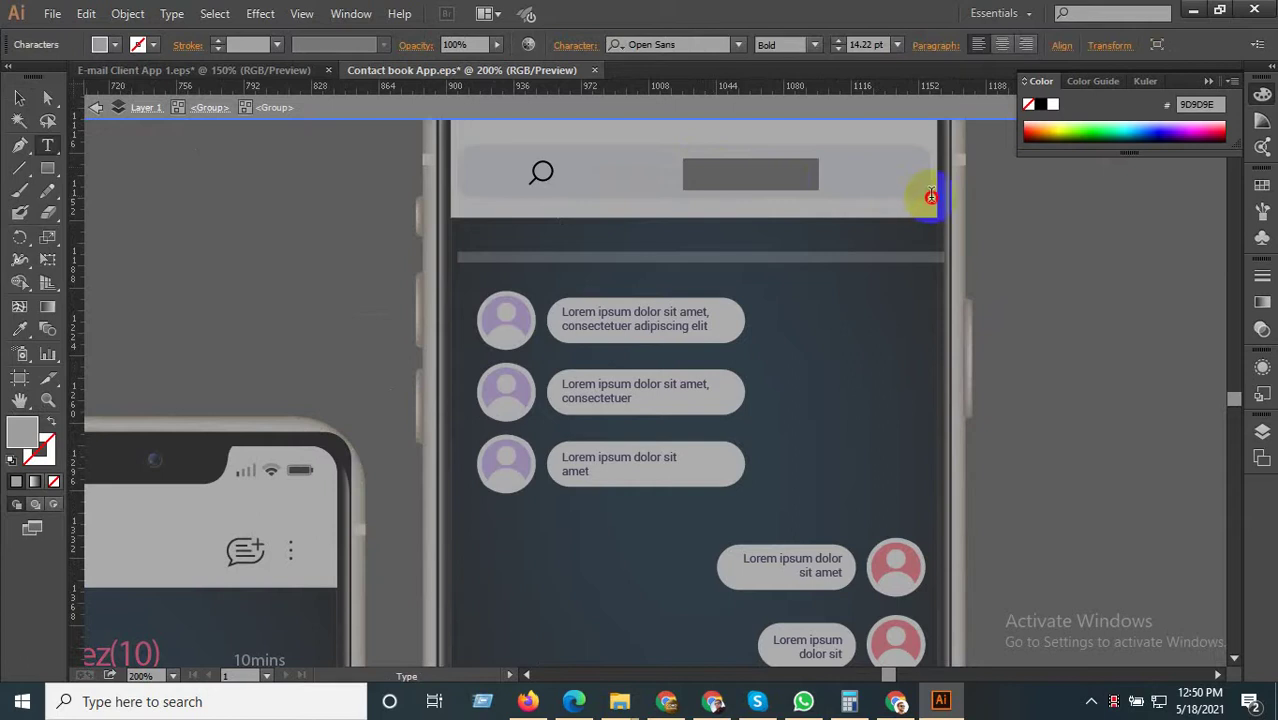
key("BackSpace")
key("Escape")
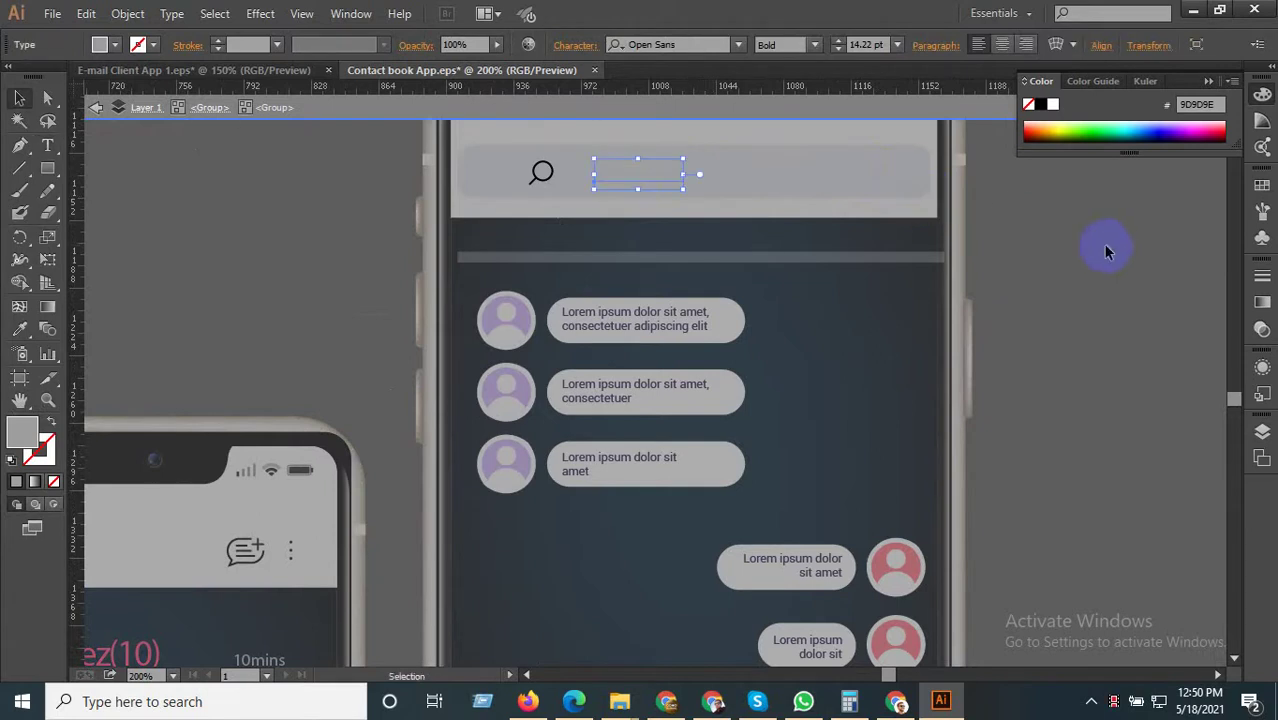
double_click(318, 238)
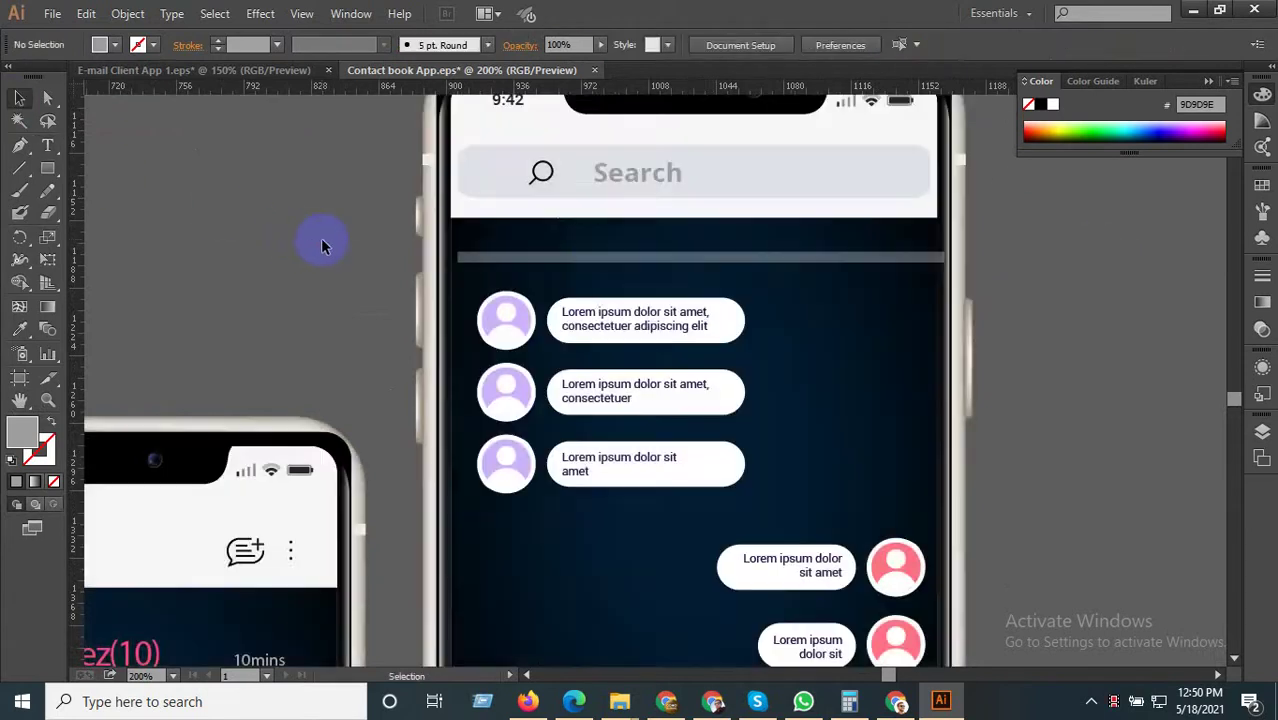
Move the right phone's chat group slightly up, closer to the search bar.
scroll(490, 246, "down", 3)
left_click_drag(816, 353, 854, 254)
scroll(589, 349, "up", 2)
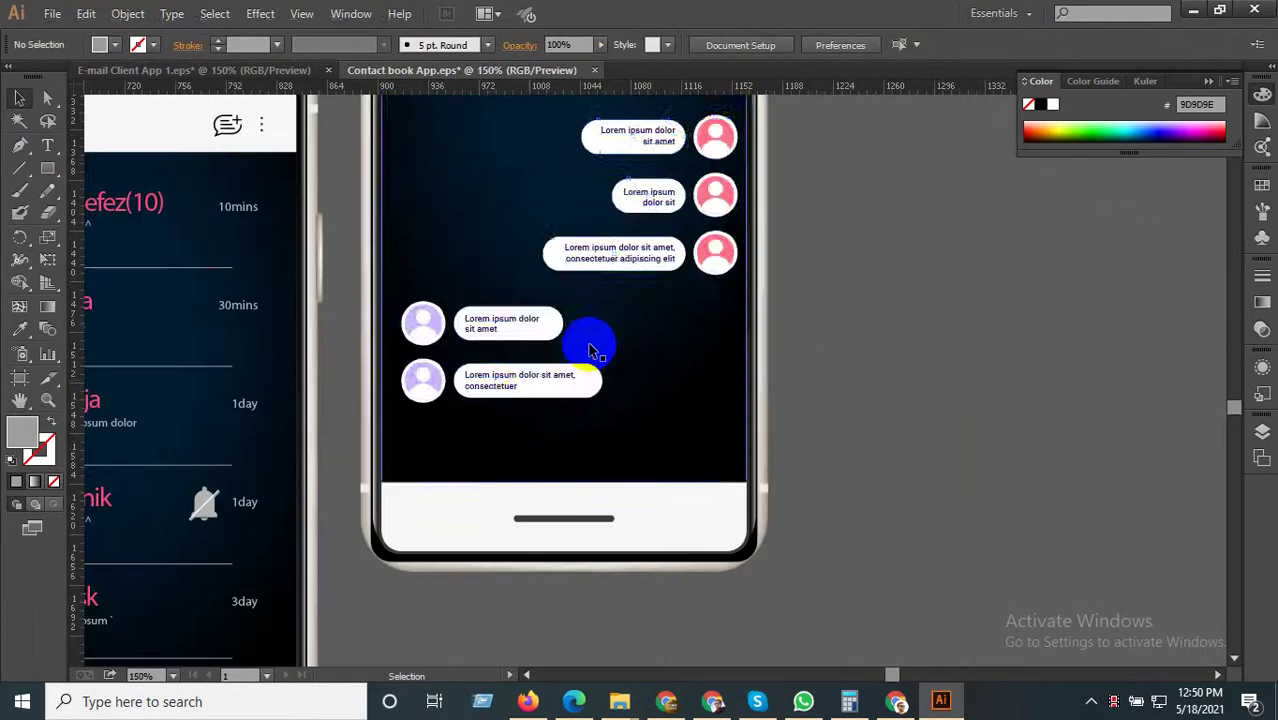
left_click(508, 332)
scroll(534, 392, "down", 1)
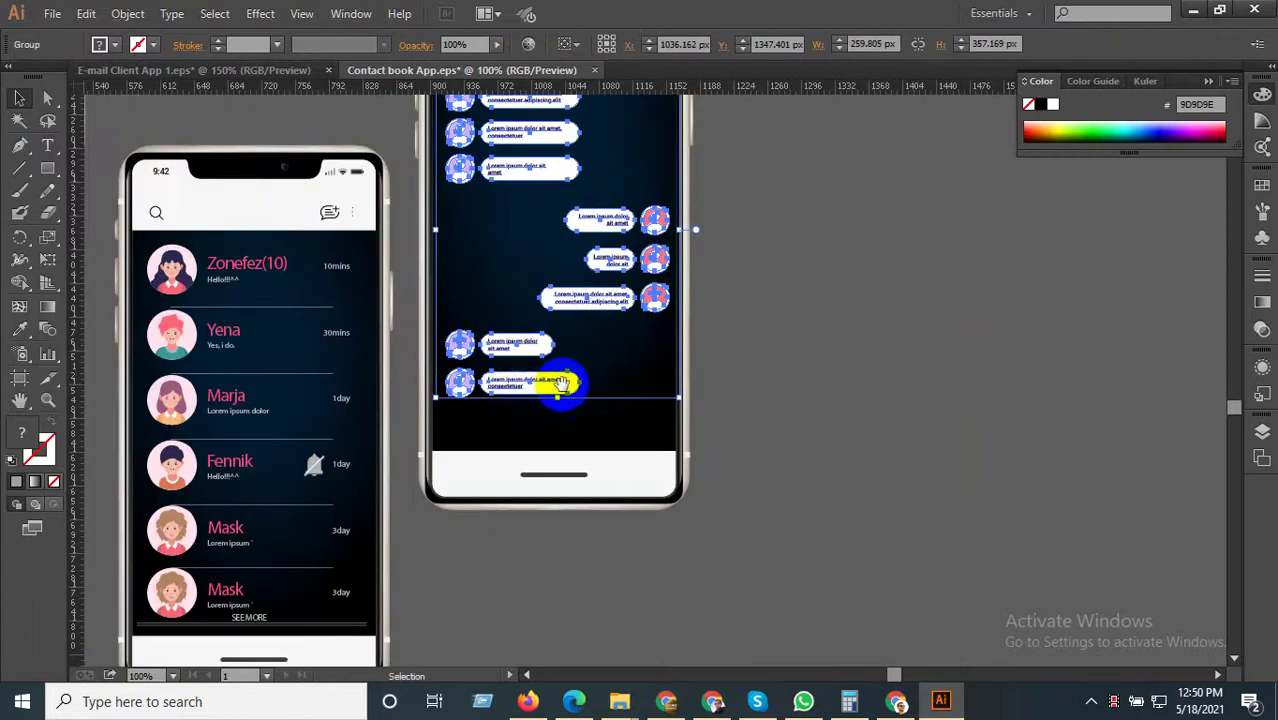
left_click_drag(562, 383, 605, 490)
left_click(491, 240)
scroll(542, 188, "up", 1)
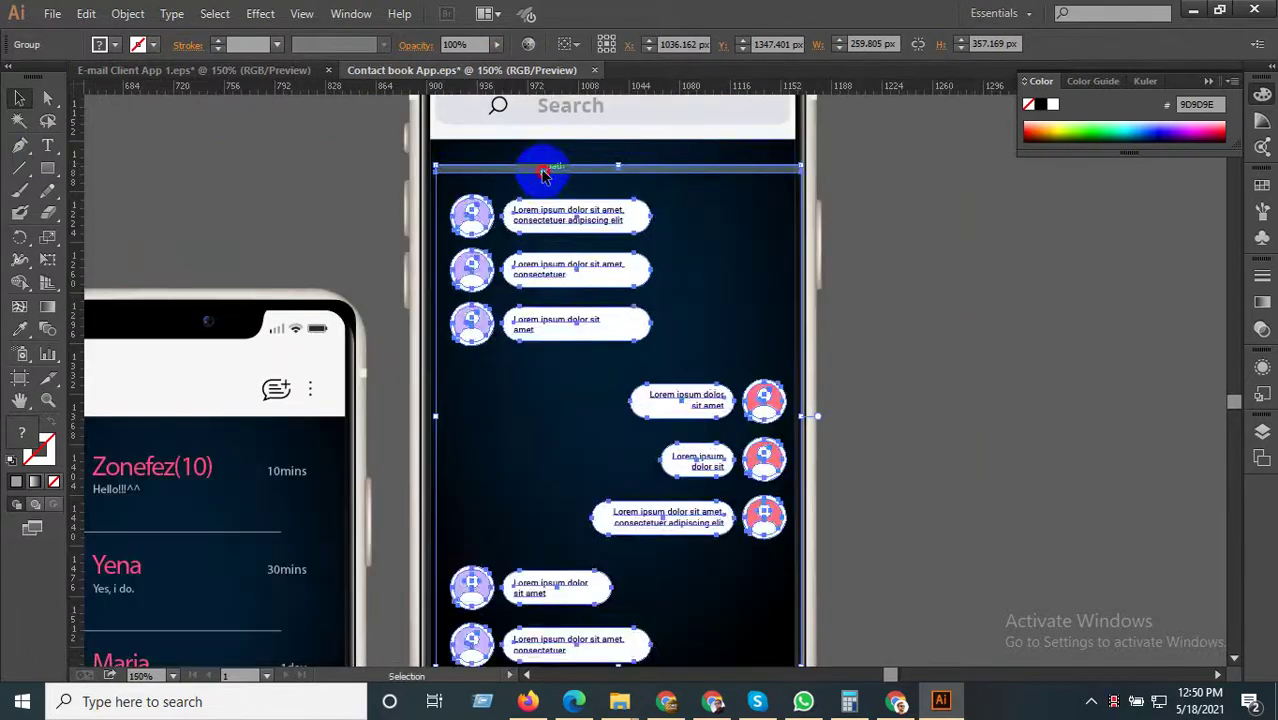
mouse_move(543, 174)
left_mouse_down()
mouse_move(540, 160)
mouse_move(528, 187)
left_mouse_up()
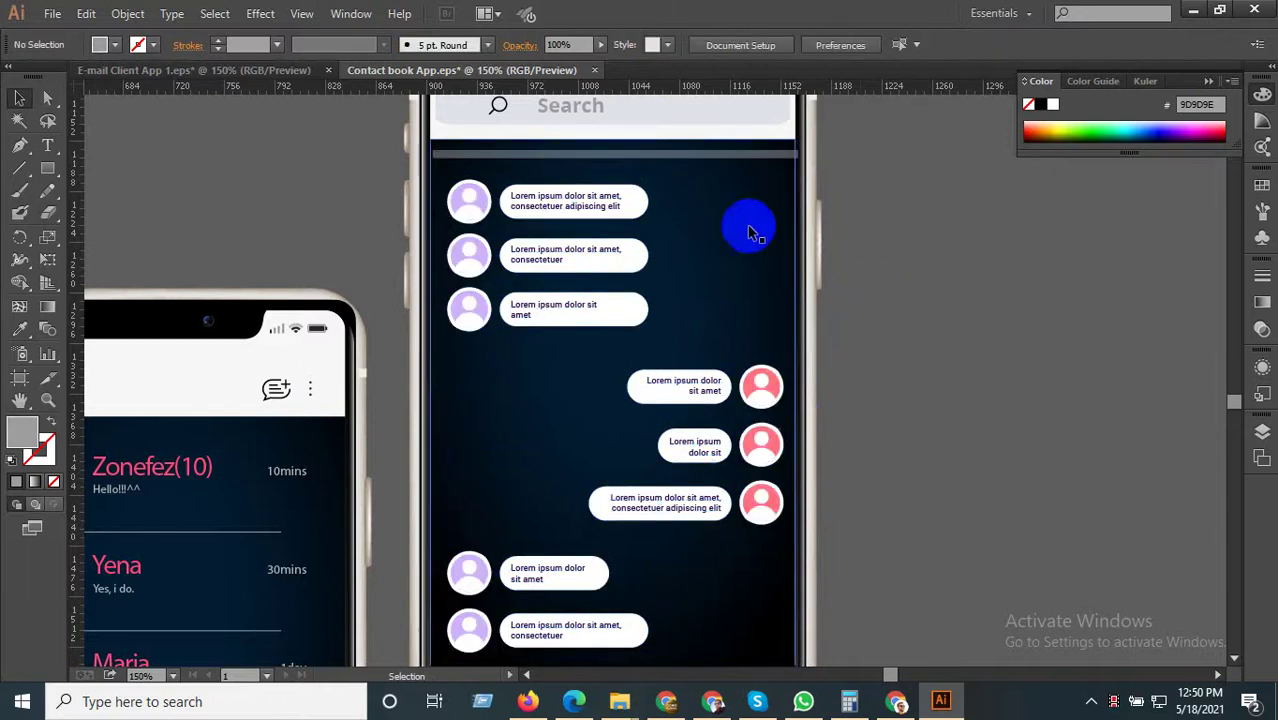
Resize the chat group to about 259 px wide so its divider bar meets both edges of the phone's screen.
scroll(772, 152, "up", 2)
scroll(822, 140, "up", 3)
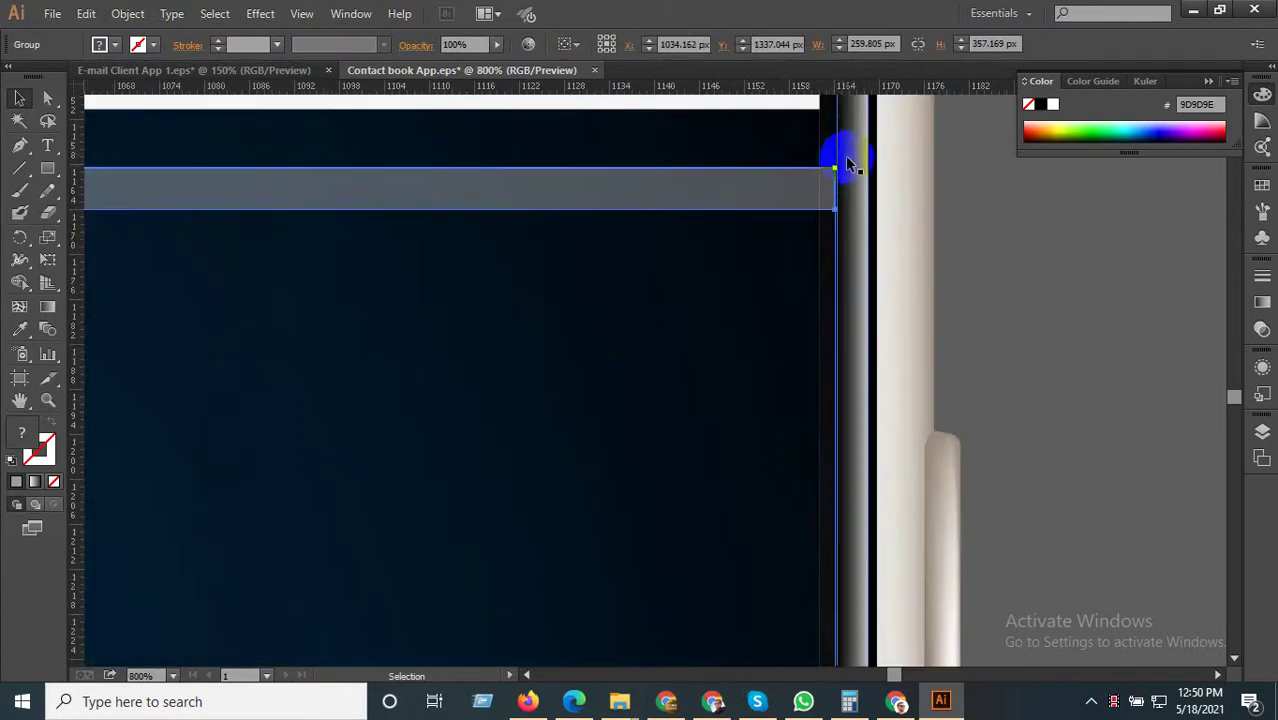
mouse_move(835, 170)
left_mouse_down()
mouse_move(819, 163)
mouse_move(827, 171)
left_mouse_up()
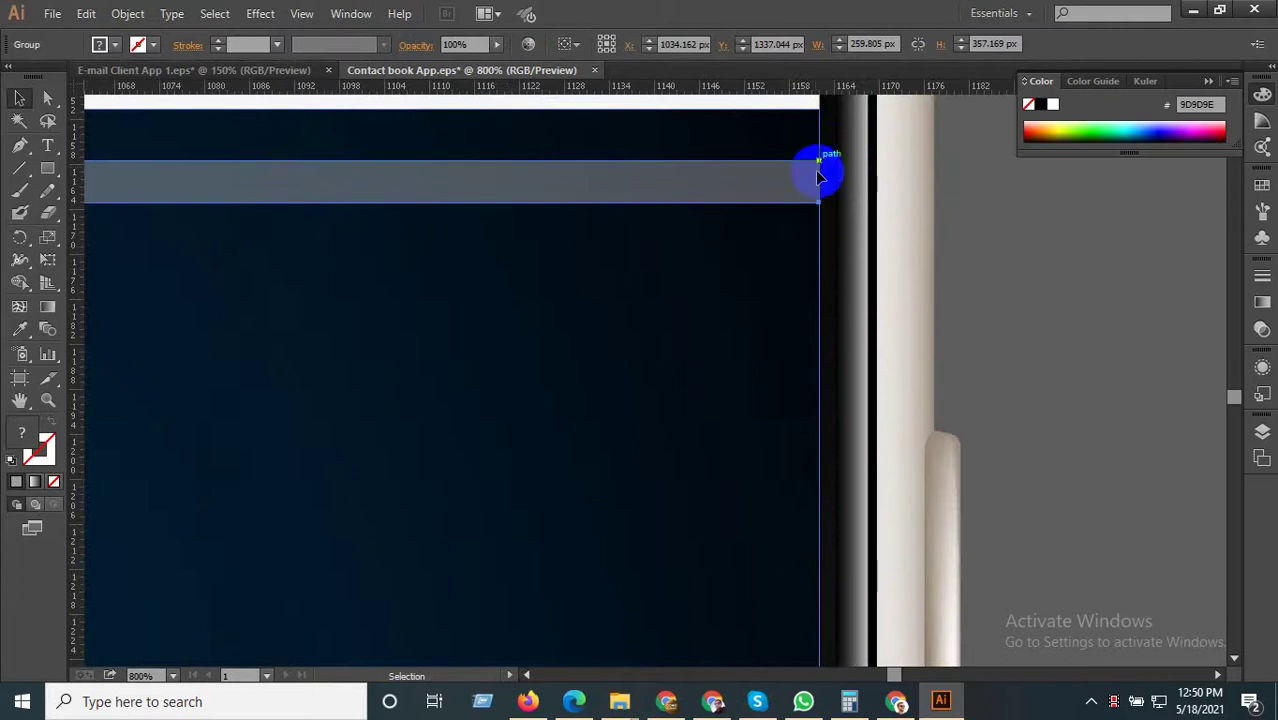
scroll(935, 240, "down", 3)
scroll(400, 194, "down", 1)
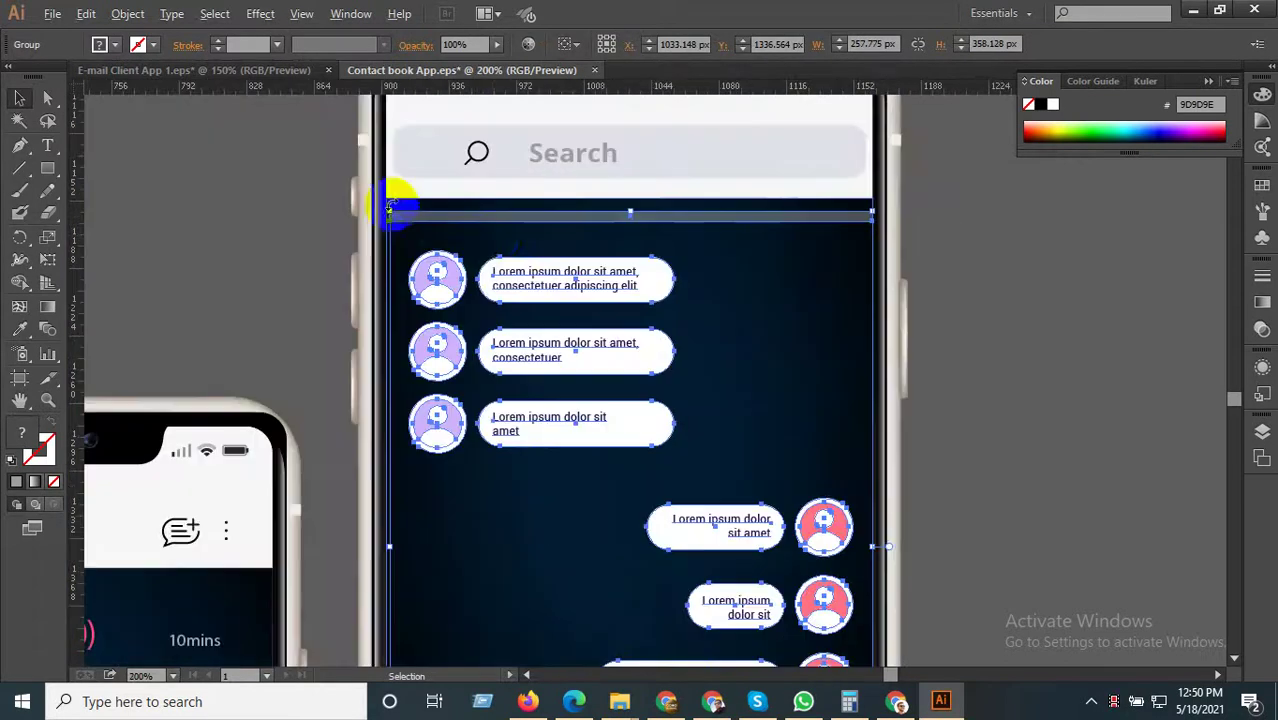
scroll(357, 186, "up", 4)
mouse_move(420, 280)
left_mouse_down()
mouse_move(408, 245)
mouse_move(405, 270)
mouse_move(424, 274)
left_mouse_up()
scroll(545, 292, "down", 6)
left_click(1055, 351)
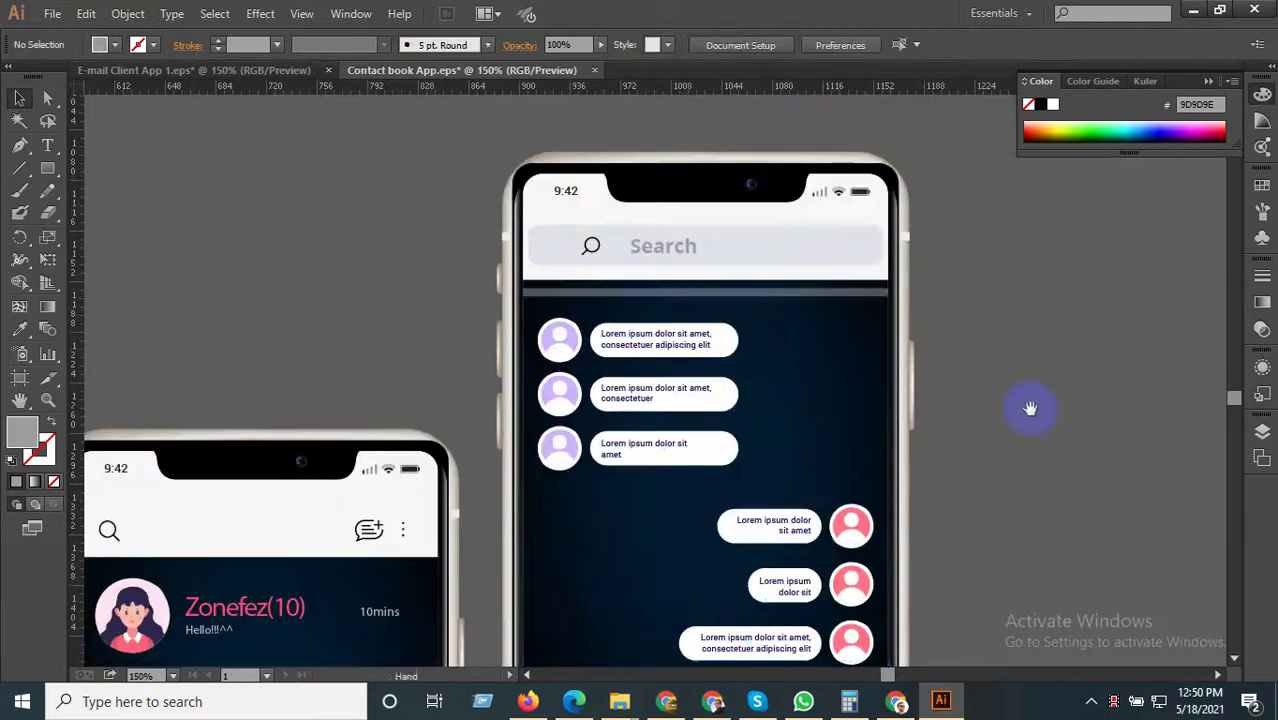
Isolate the chat messages and duplicate the last two pink replies to the bottom of the right phone's conversation.
left_click_drag(1029, 408, 956, 249)
scroll(893, 283, "down", 2)
left_click_drag(926, 405, 915, 335)
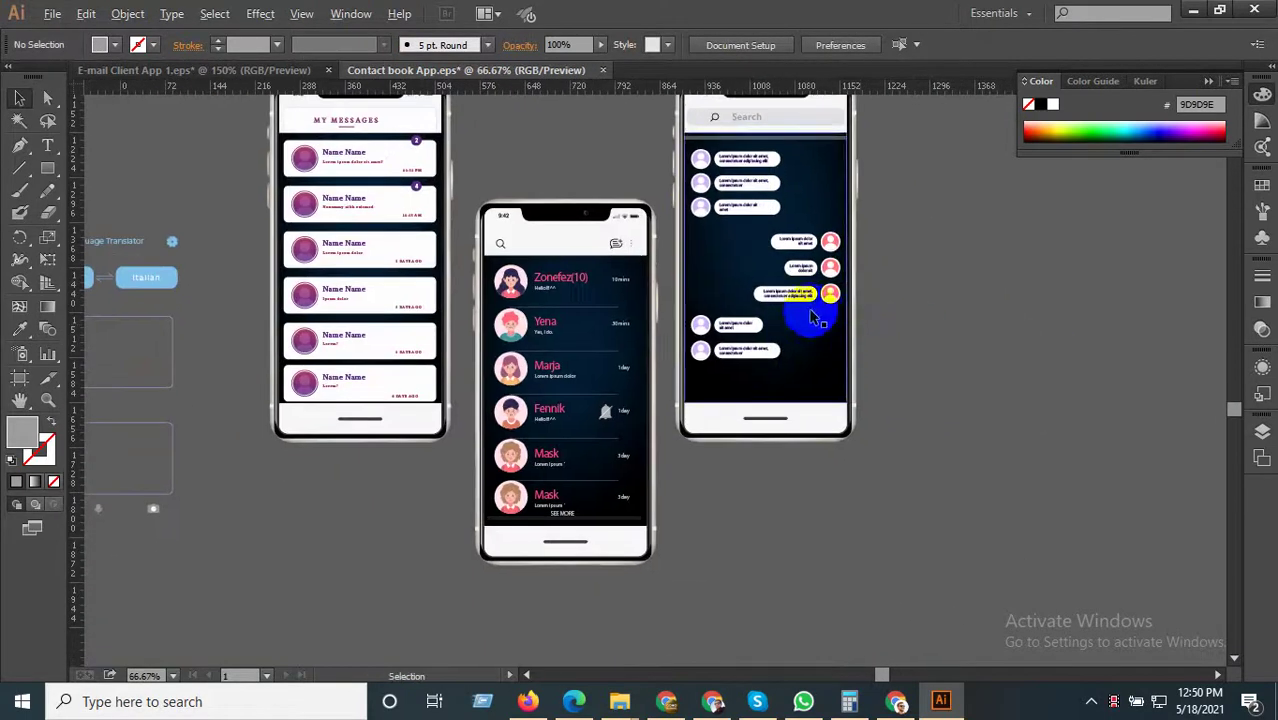
scroll(807, 305, "up", 2)
left_click(679, 343)
double_click(676, 345)
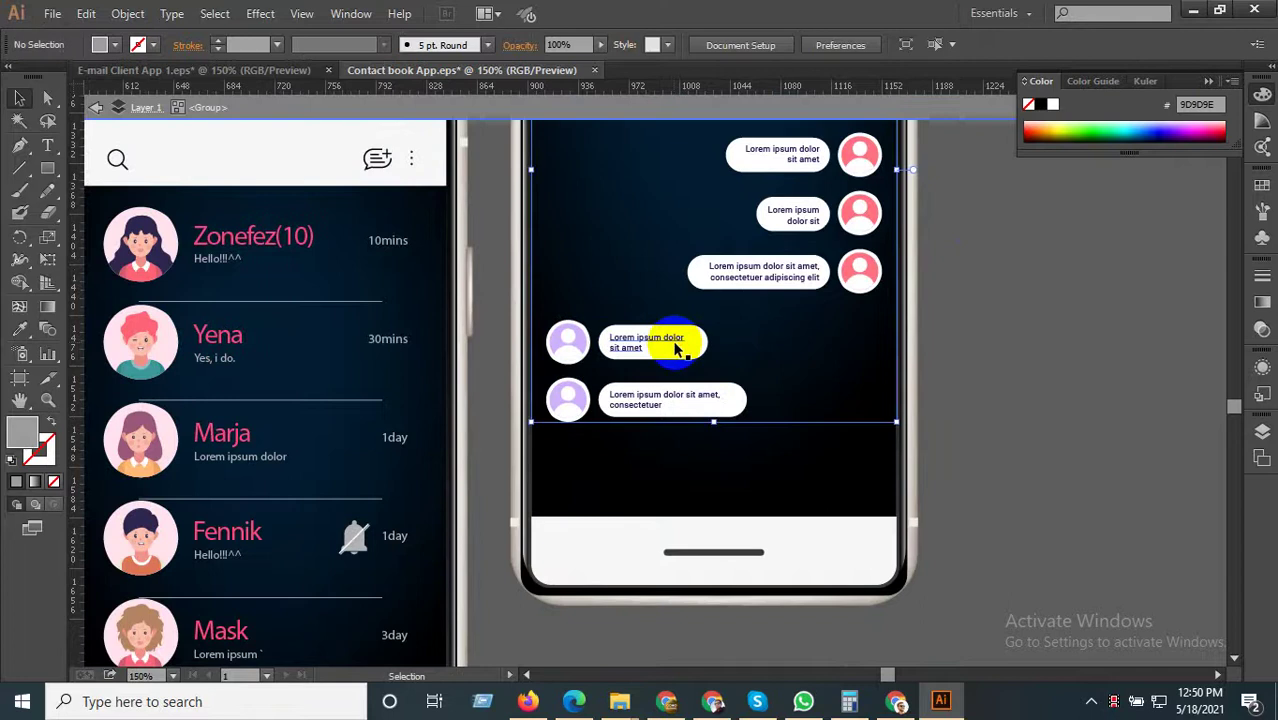
left_click_drag(740, 208, 740, 206)
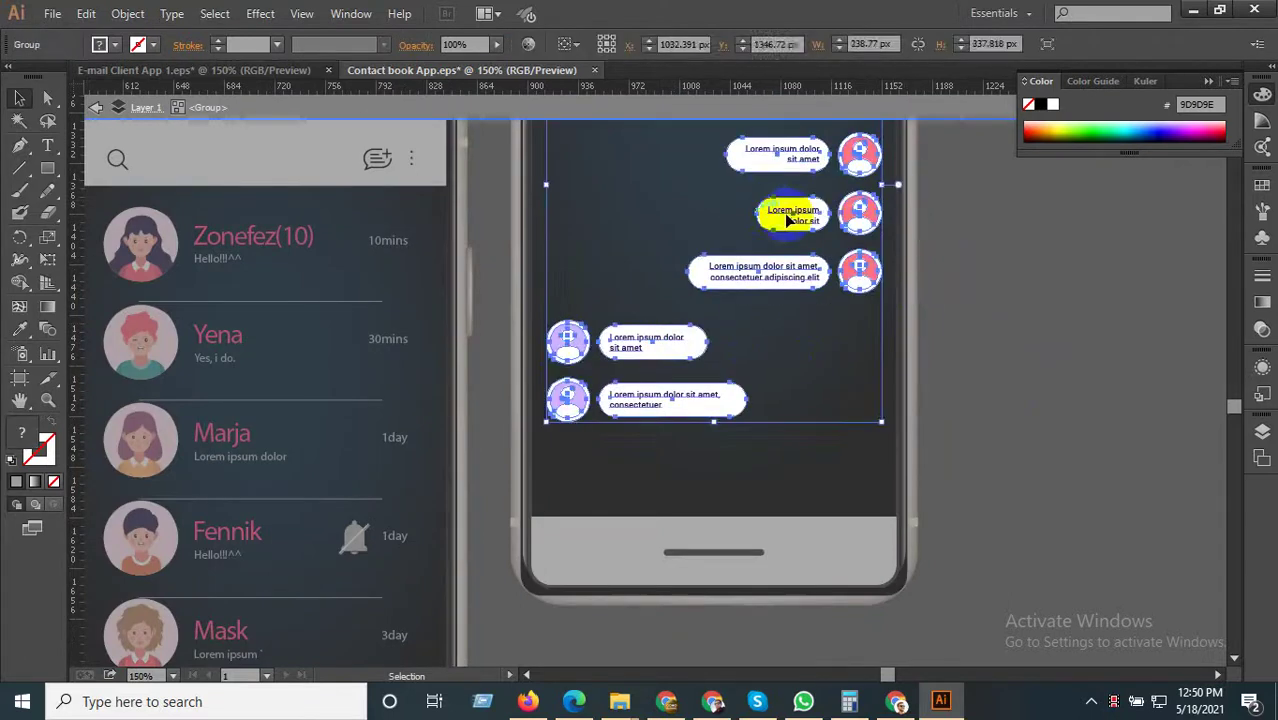
double_click(848, 217)
left_click_drag(951, 302, 823, 430)
left_click(735, 208)
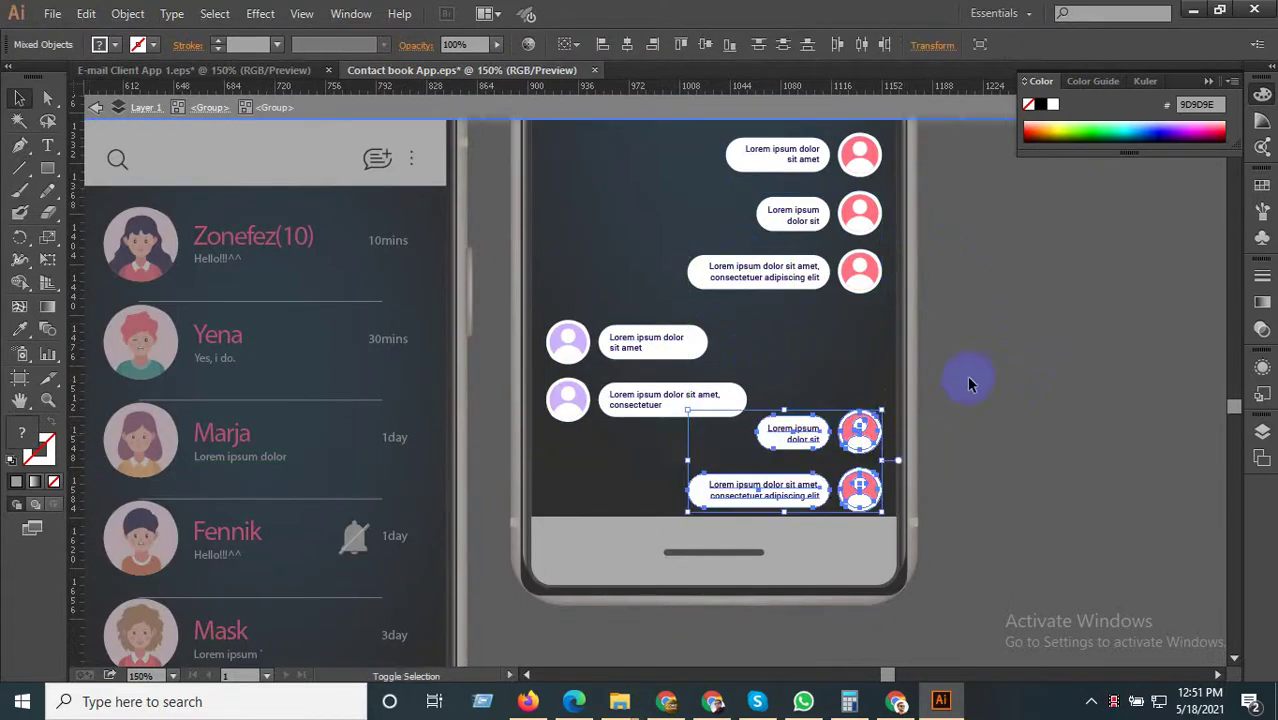
Move the lower pair of lavender messages slightly up, closer to the pink replies above them.
left_click(570, 330)
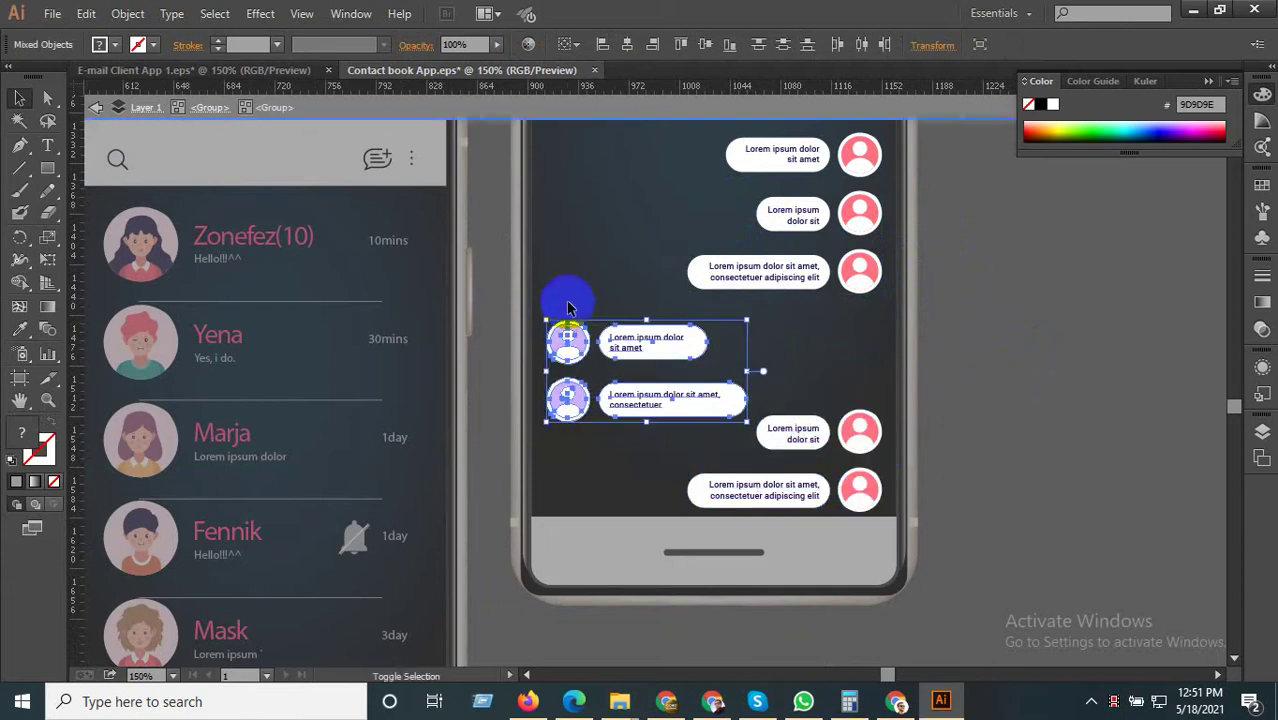
left_click_drag(577, 343, 576, 333)
left_click(1019, 359)
Move the first three lavender messages slightly down, closer to the pink replies, and leave isolation mode.
scroll(784, 431, "down", 2)
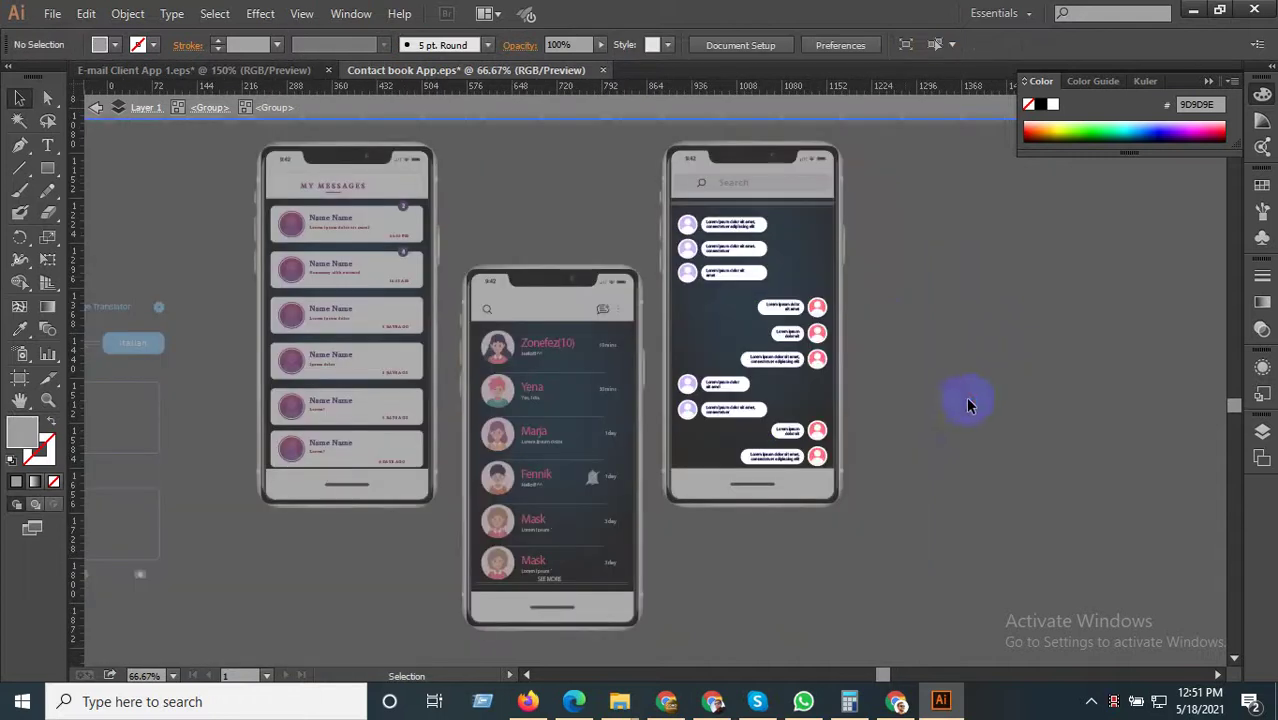
left_click(677, 243)
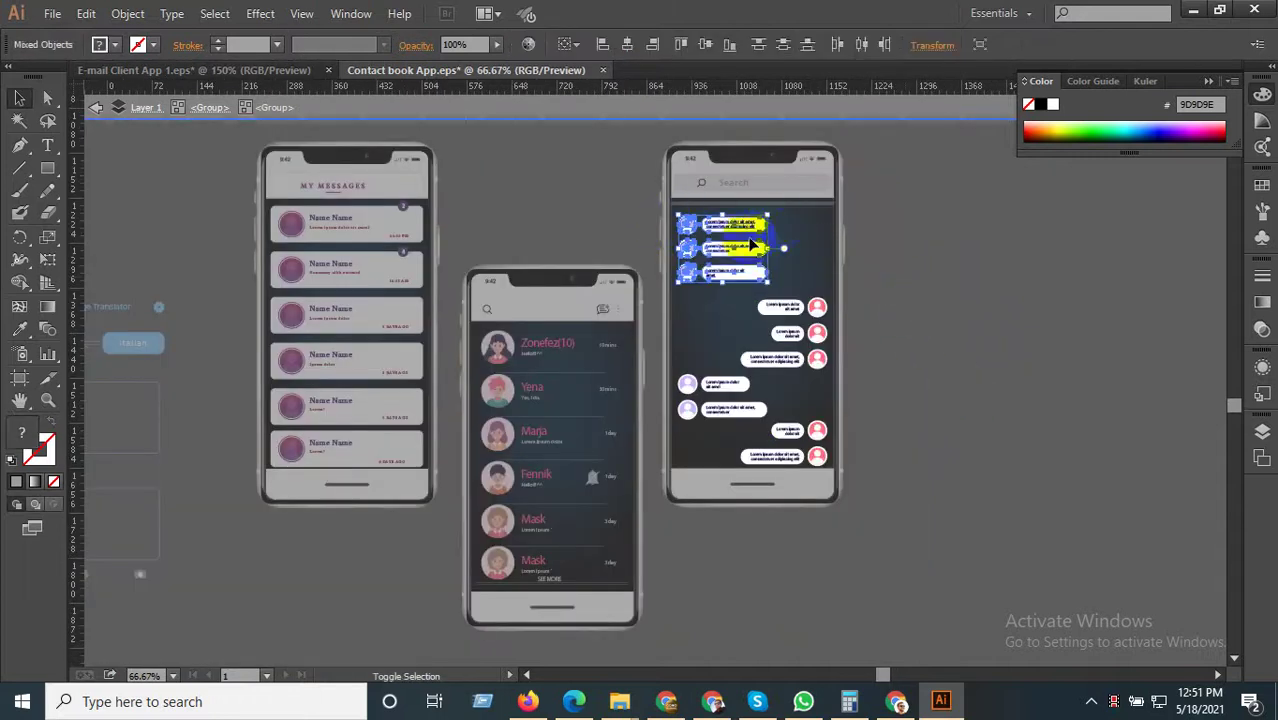
scroll(738, 227, "up", 2)
left_click_drag(736, 227, 736, 240)
left_click(864, 294)
scroll(1011, 307, "down", 2)
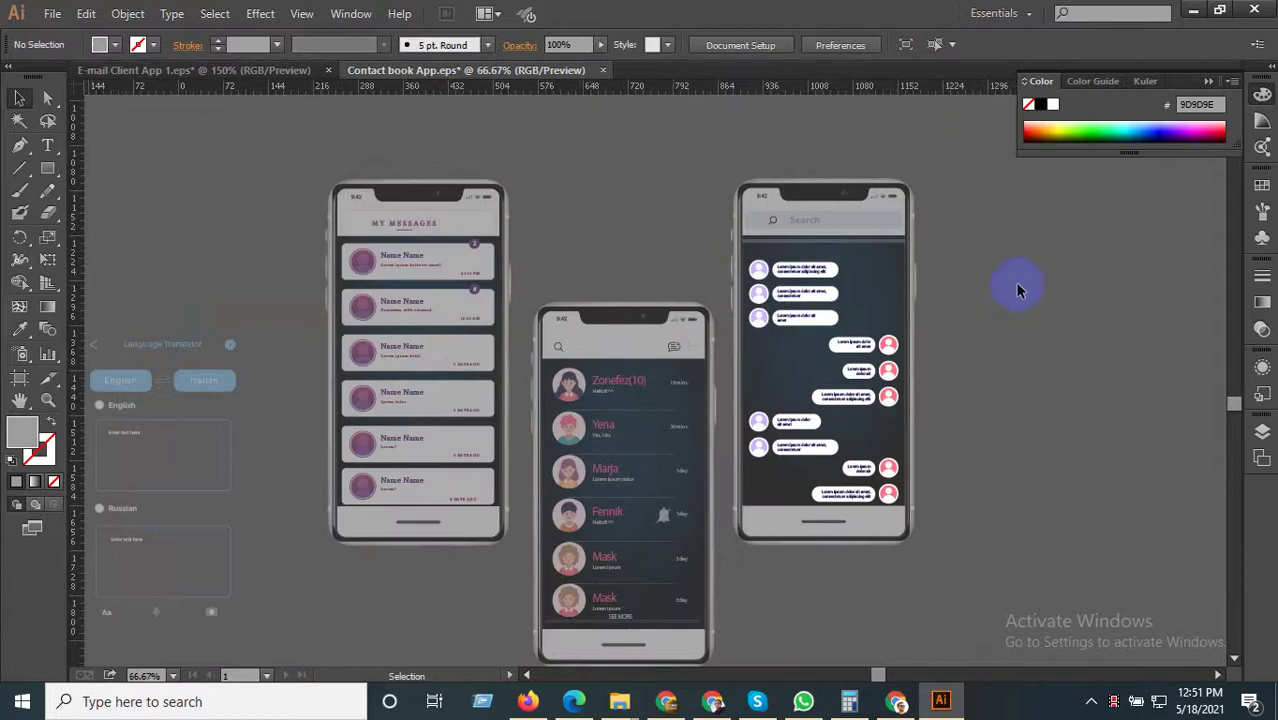
Isolate the chat group, move all its messages up about 10 px toward the divider bar, and leave isolation mode.
left_click(805, 280)
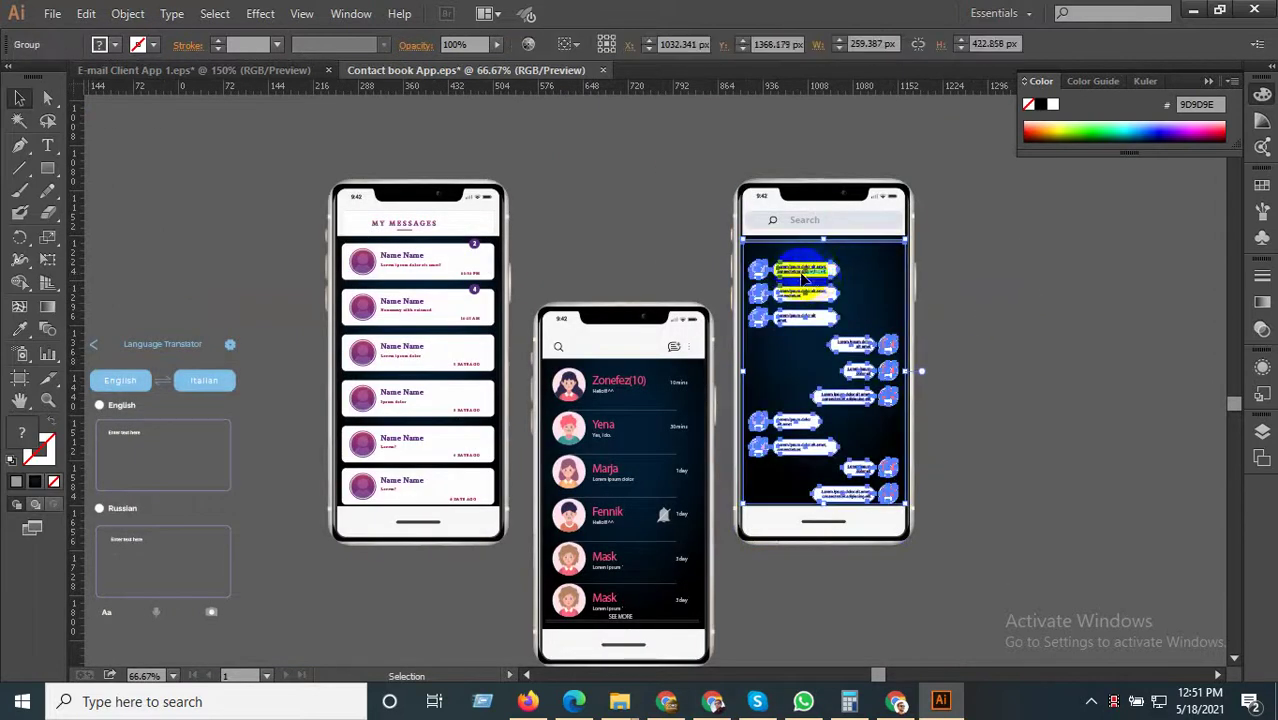
scroll(805, 280, "up", 2)
double_click(793, 263)
scroll(795, 285, "down", 1)
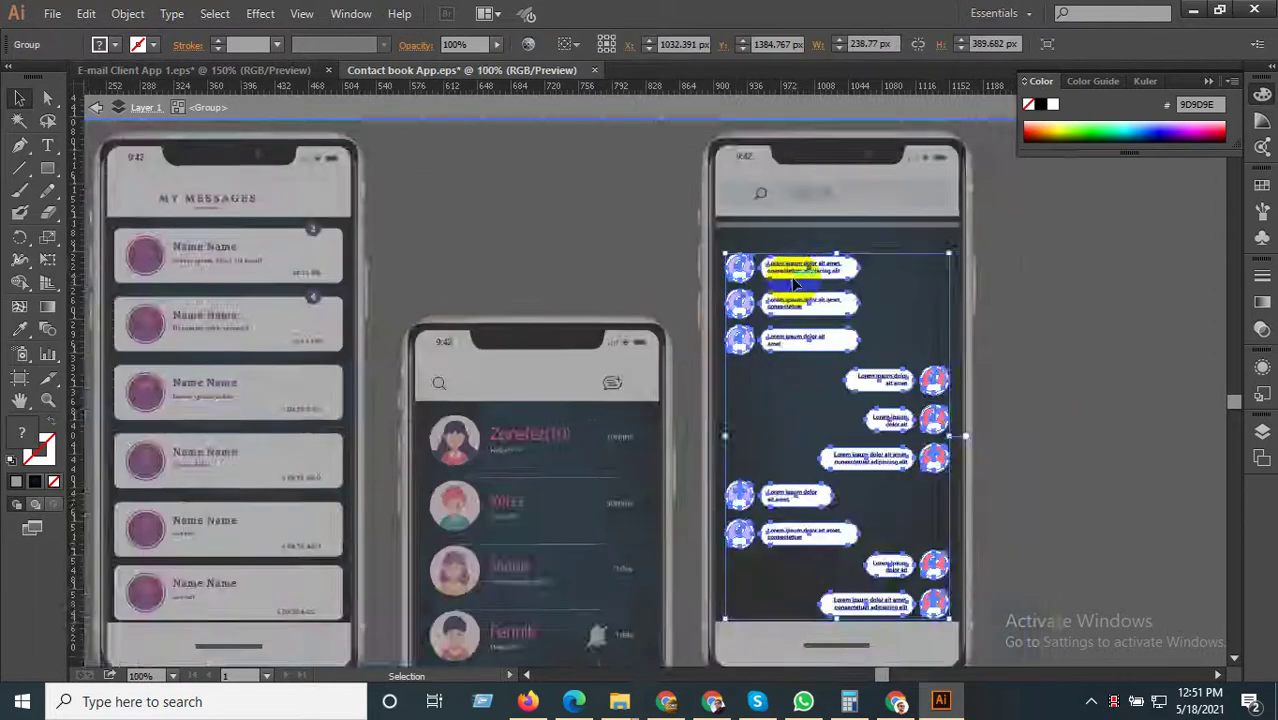
scroll(791, 273, "up", 1)
left_click_drag(791, 273, 791, 257)
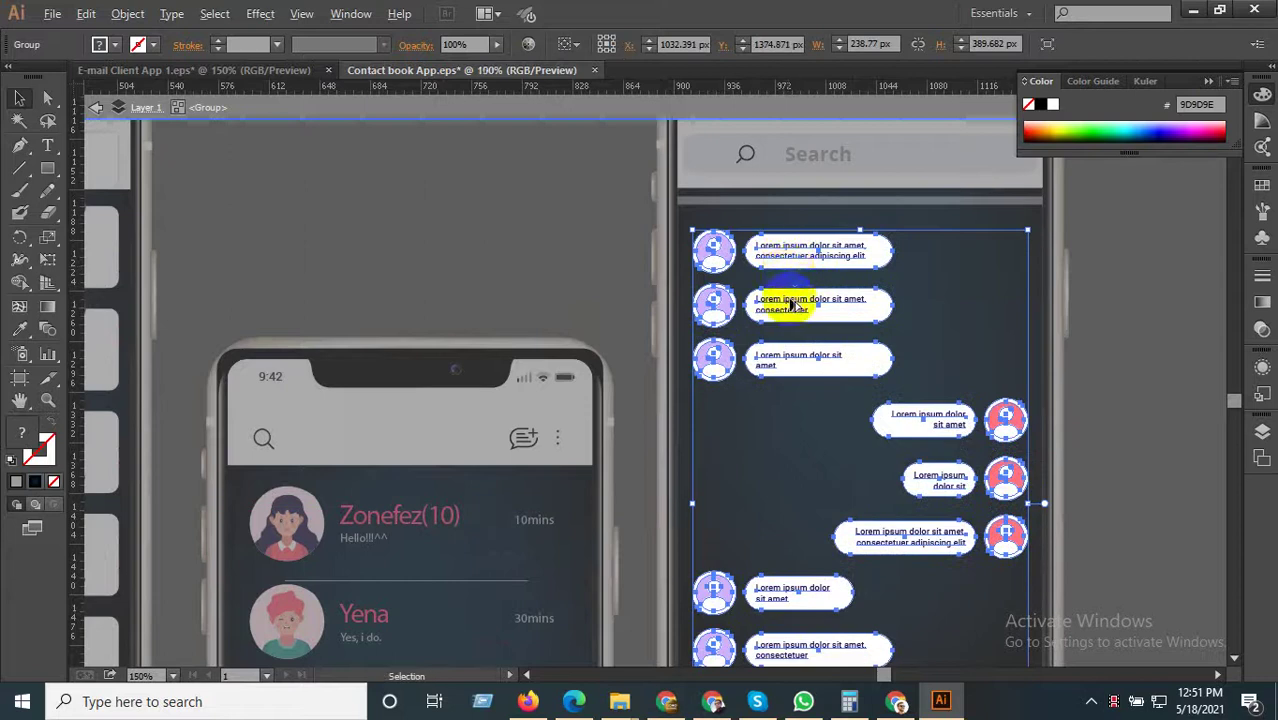
scroll(998, 349, "down", 2)
left_click(998, 349)
double_click(998, 349)
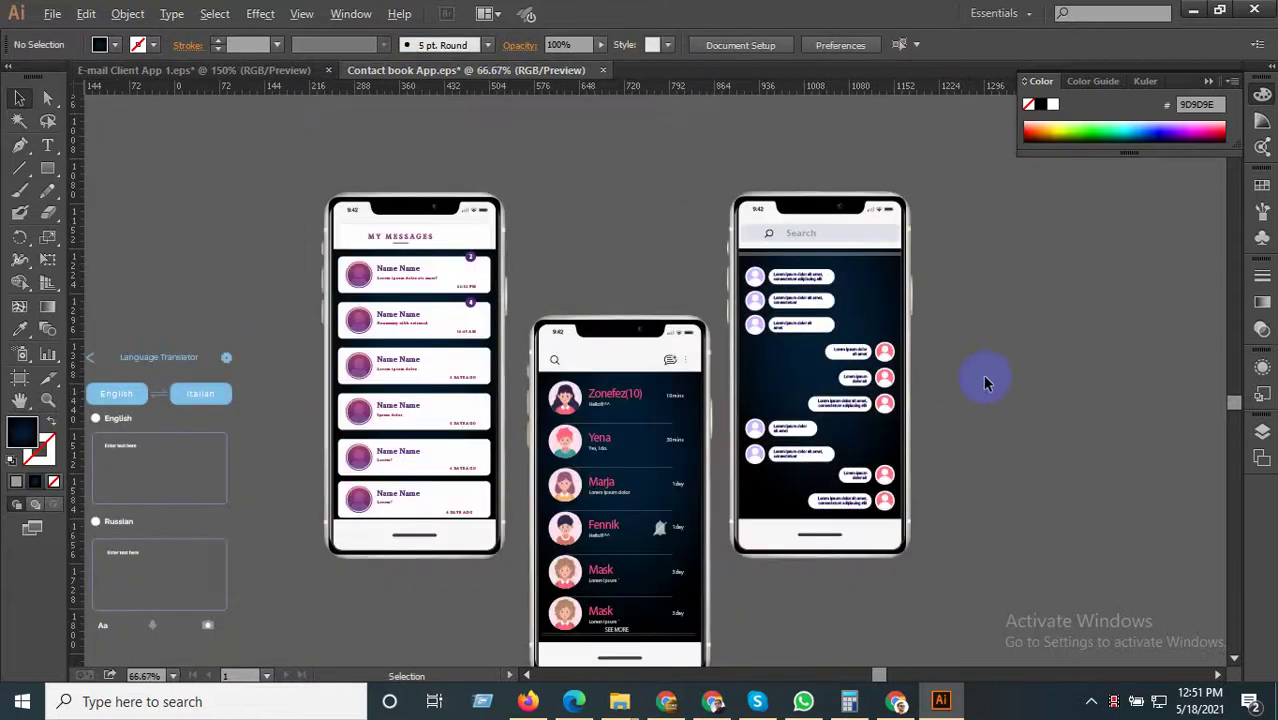
Switch to Chrome and open the UpLabs Contact book App Challenge page.
scroll(985, 382, "down", 2)
left_click_drag(1009, 385, 955, 400)
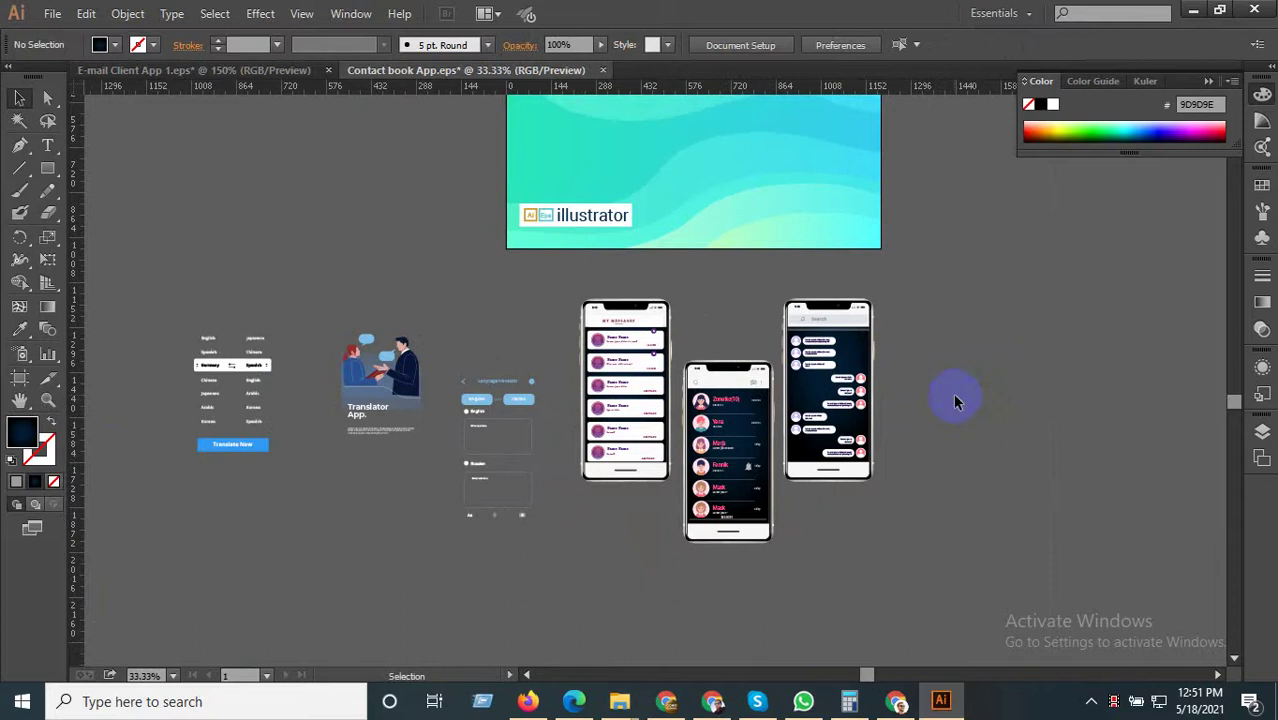
left_click(272, 72)
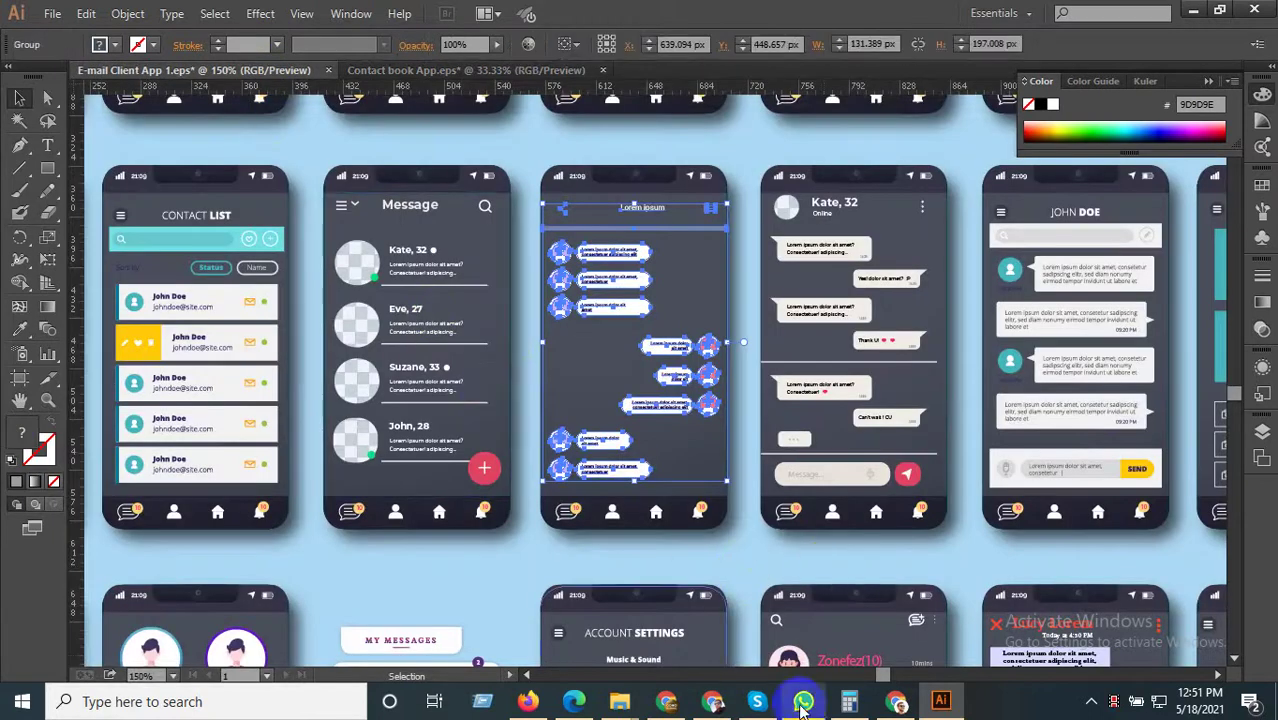
left_click(712, 701)
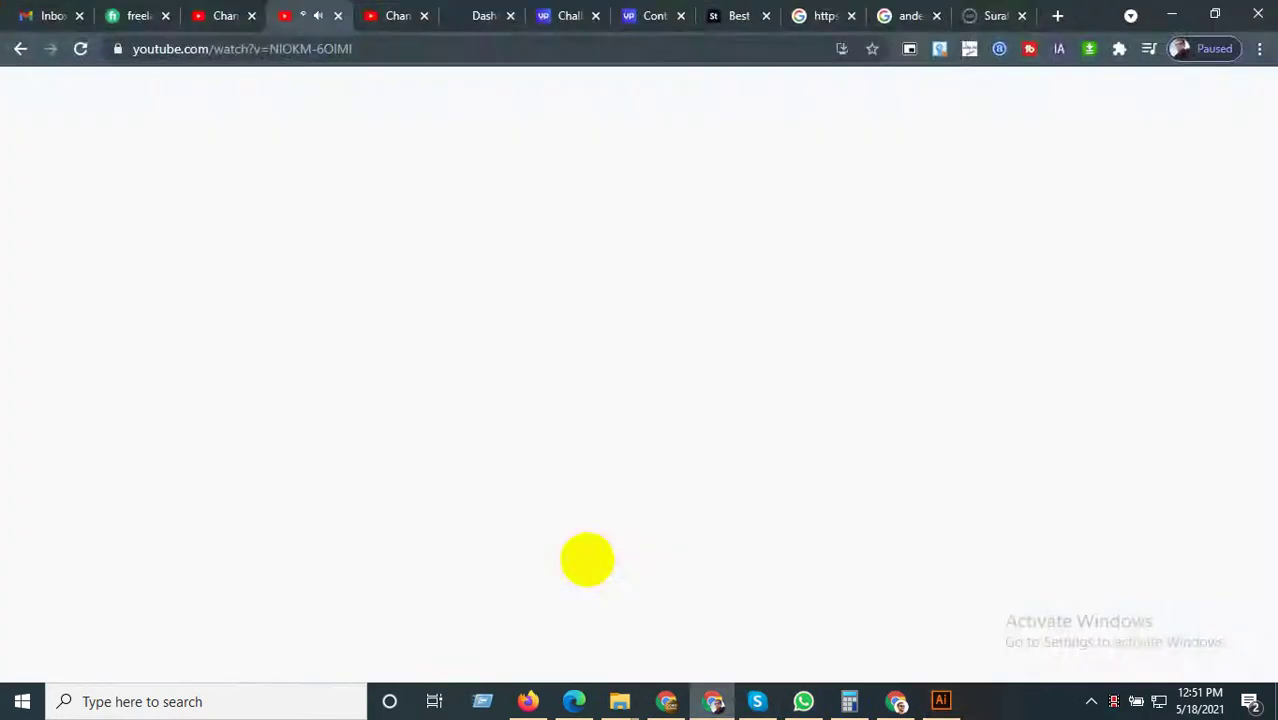
left_click(652, 15)
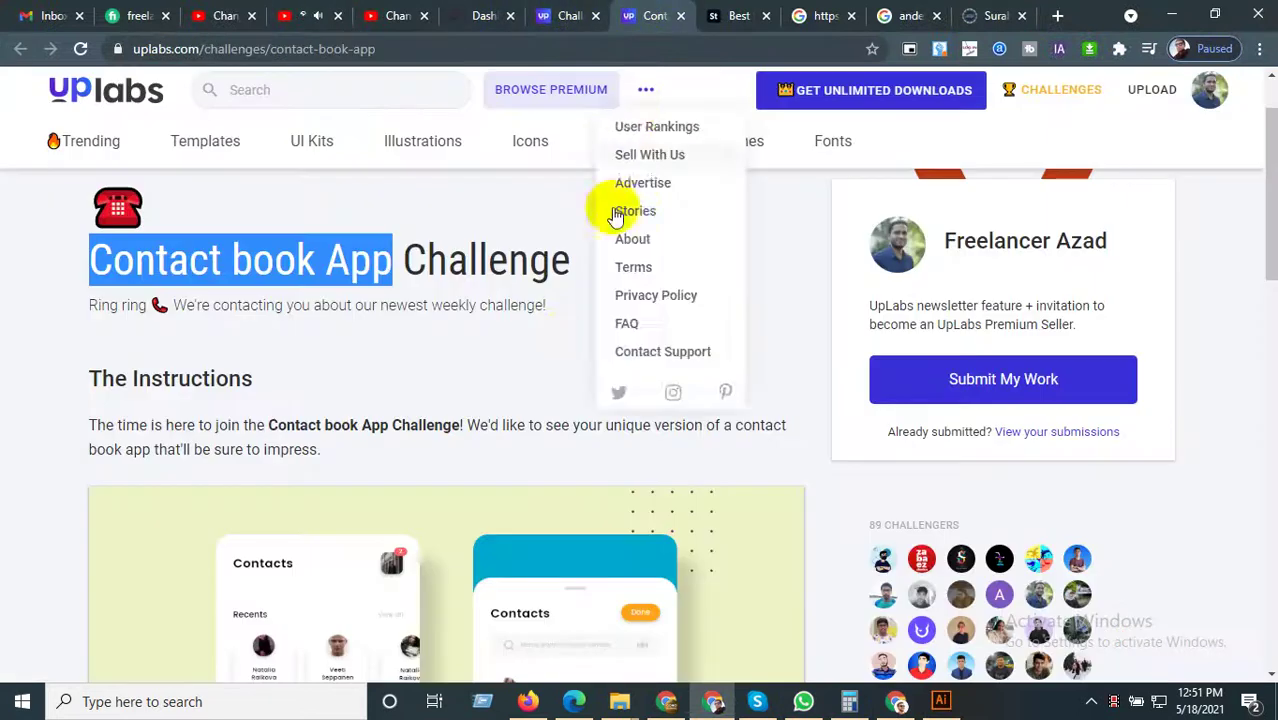
left_click(541, 342)
Copy the challenge page's example image showing the two Contacts screens.
scroll(480, 470, "down", 1)
scroll(480, 464, "down", 3)
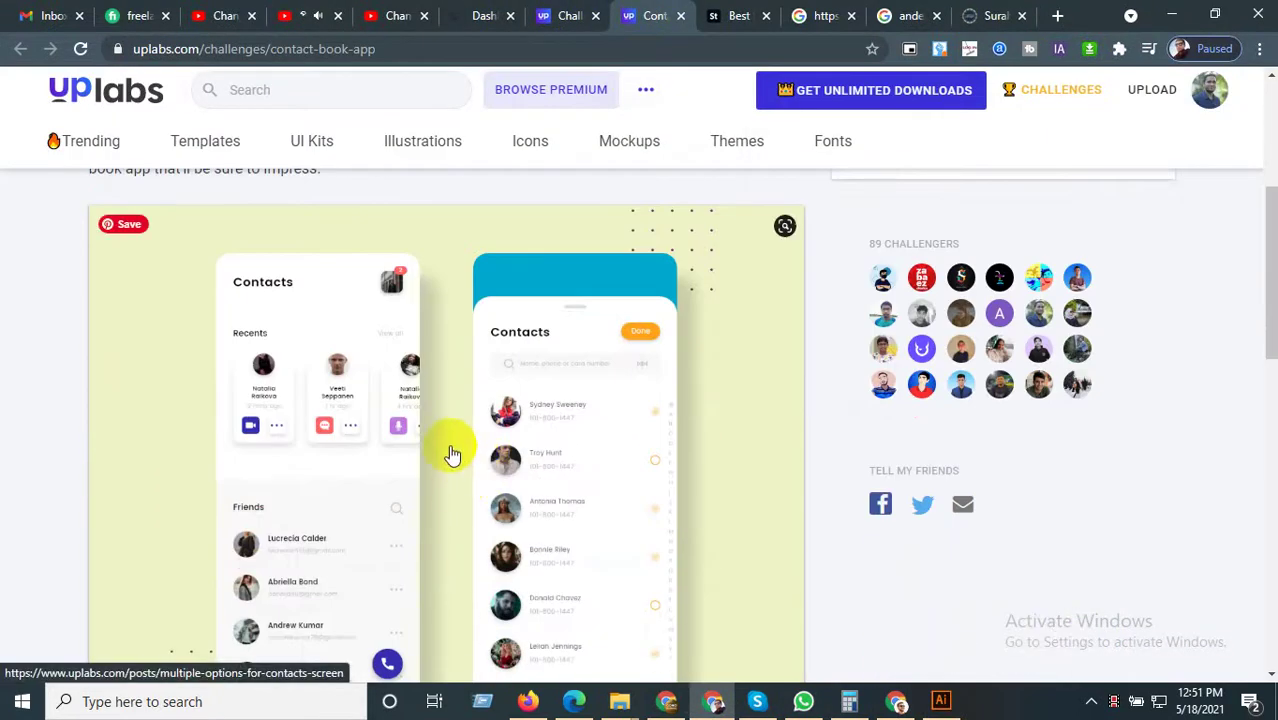
scroll(510, 425, "down", 1)
right_click(470, 395)
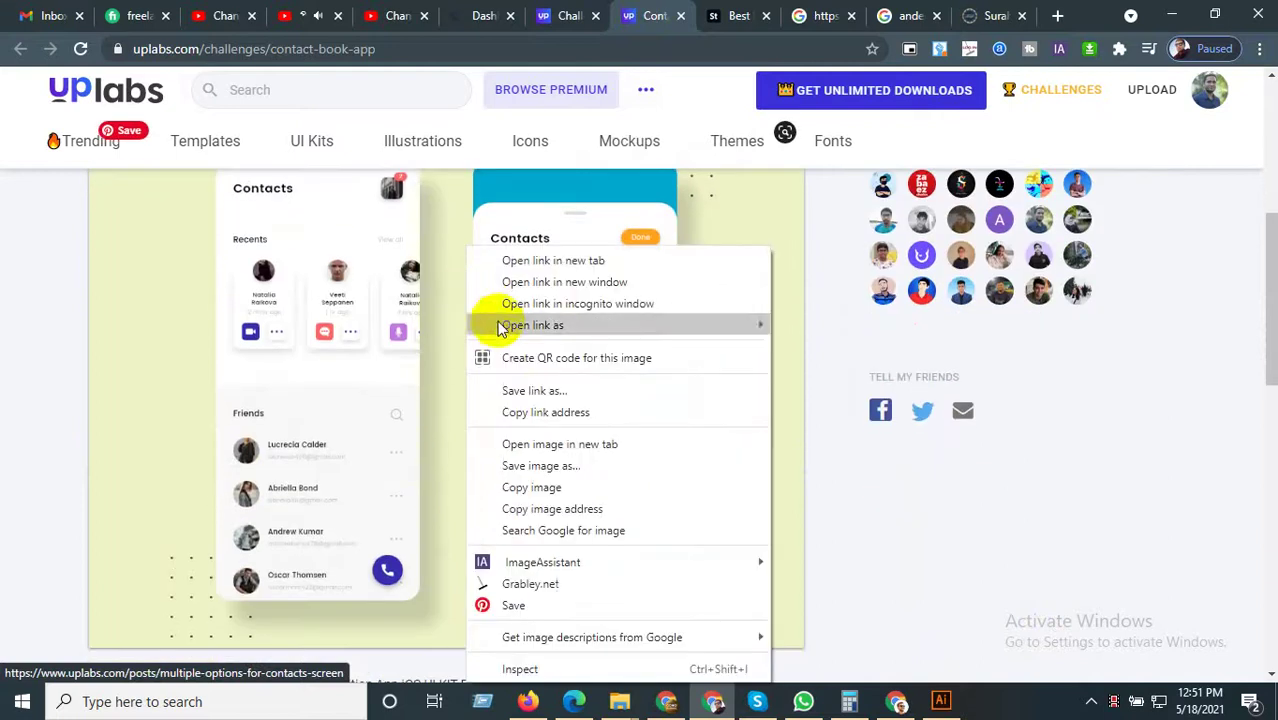
left_click(560, 487)
Switch to the Contact book App document in Illustrator, paste the Contacts reference image and place it beside the right phone.
left_click(941, 701)
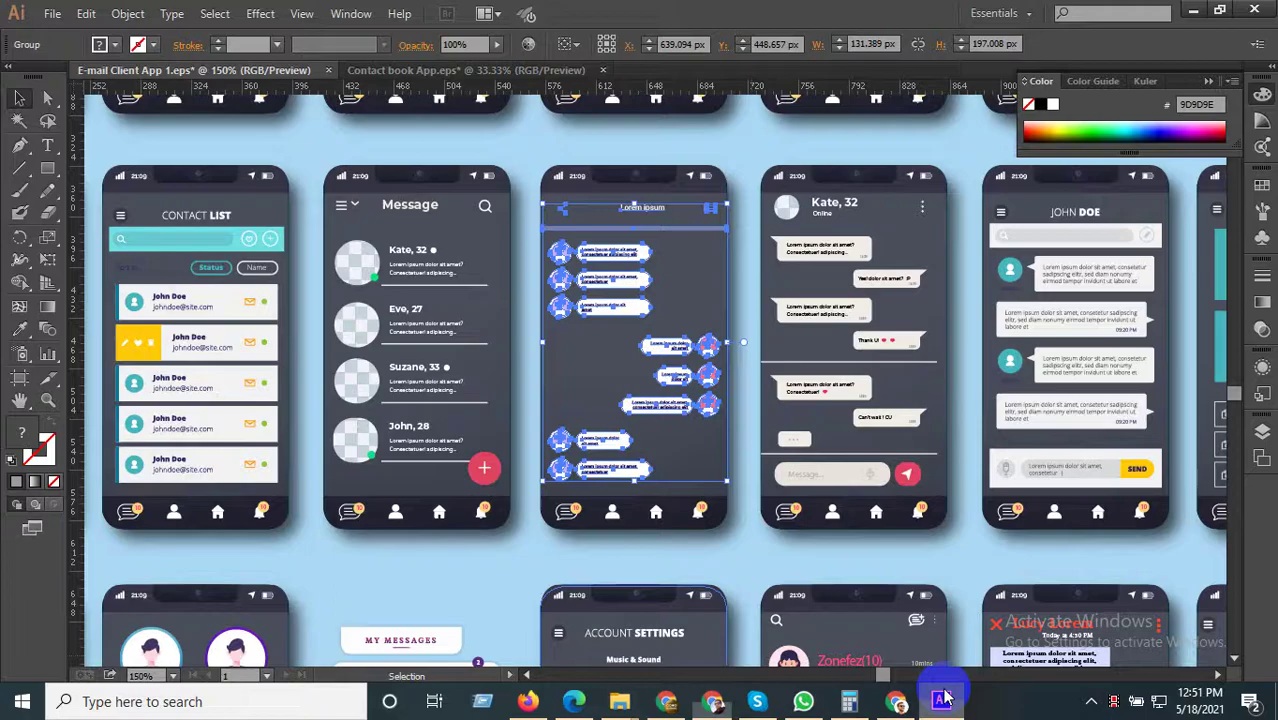
left_click(530, 72)
scroll(530, 370, "down", 2)
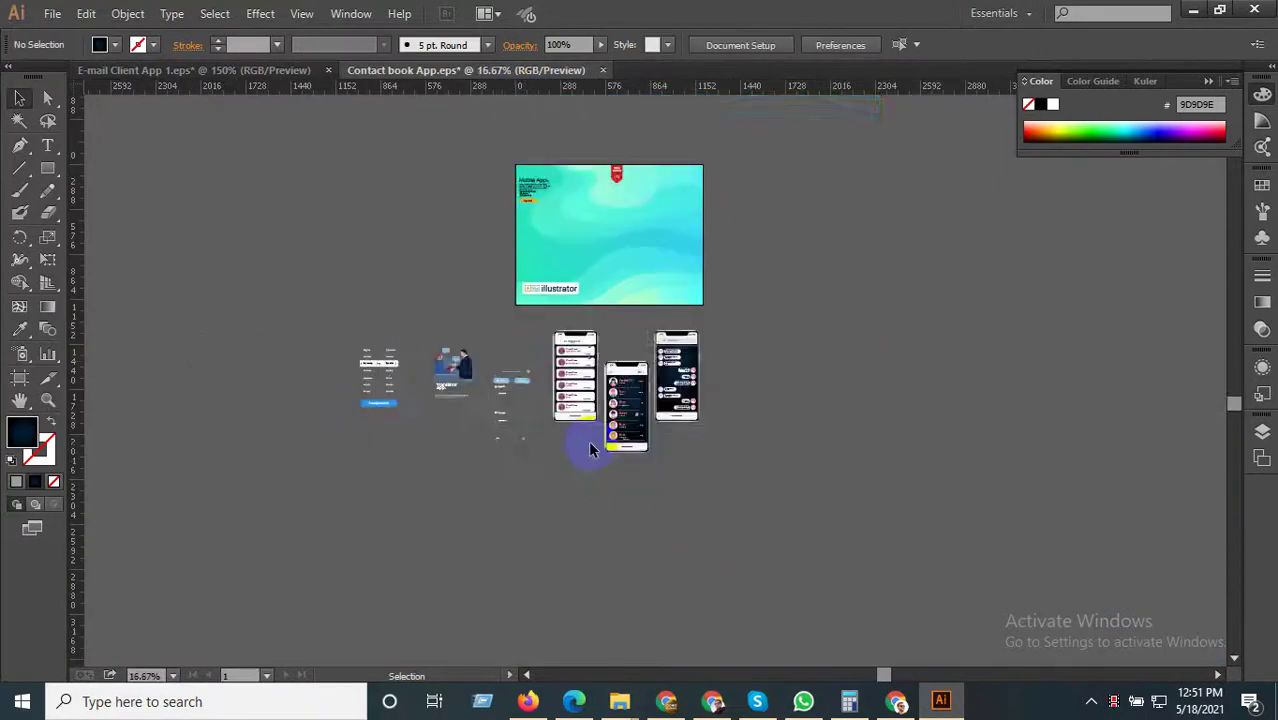
scroll(573, 480, "up", 1)
key("ctrl+v")
left_click_drag(666, 401, 950, 390)
key("ctrl+shift+a")
scroll(1006, 320, "up", 2)
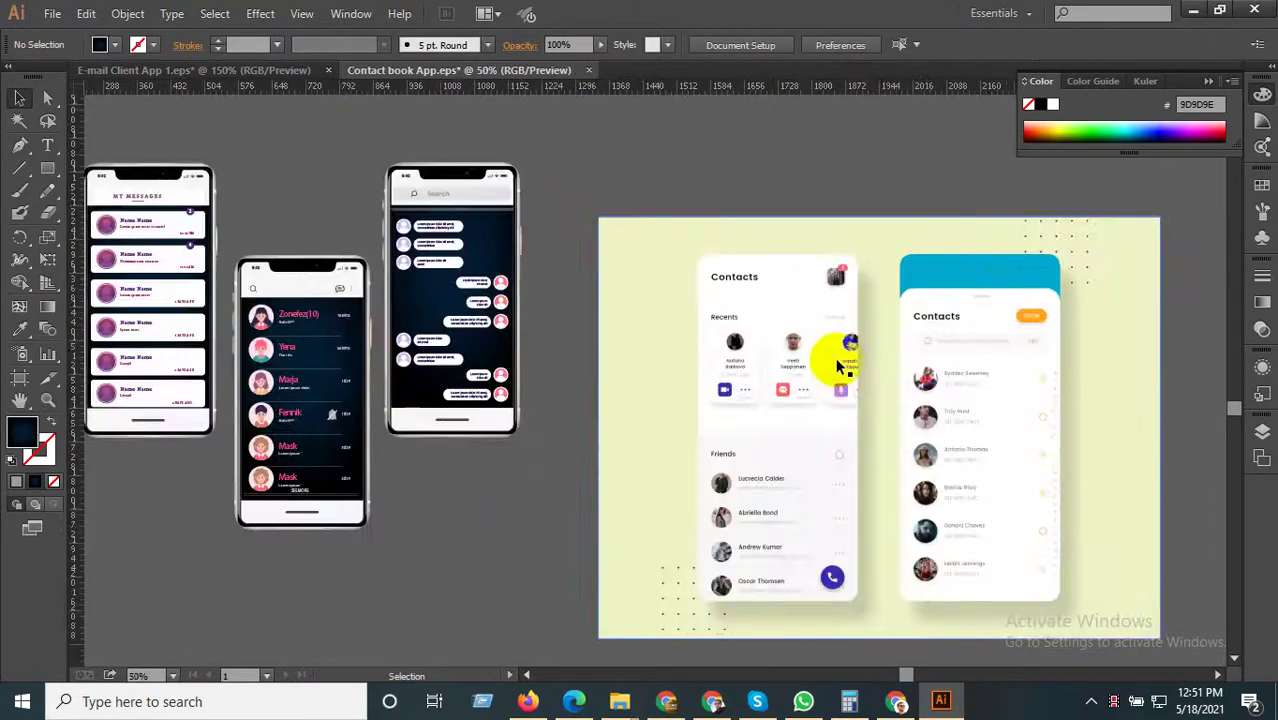
scroll(836, 457, "down", 1)
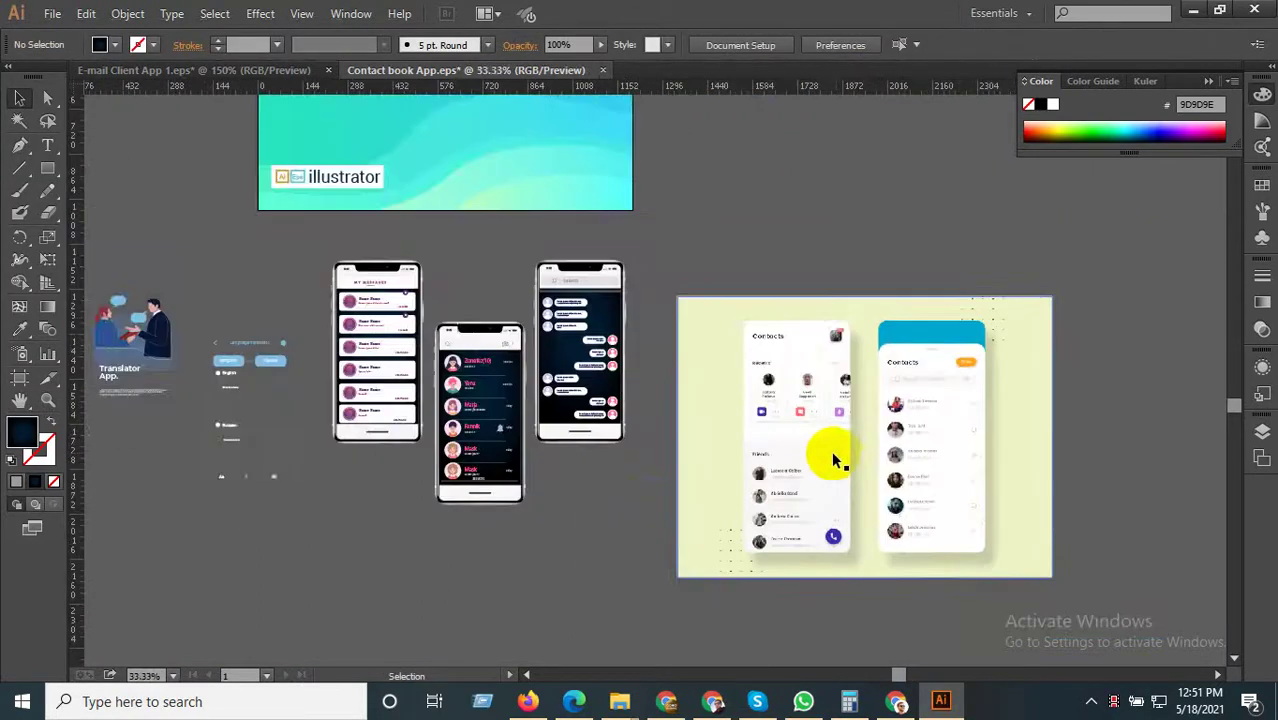
Move the Contacts reference image farther right and shift the three phone mockups right beside it.
left_click_drag(659, 503, 788, 503)
left_click_drag(726, 542, 527, 533)
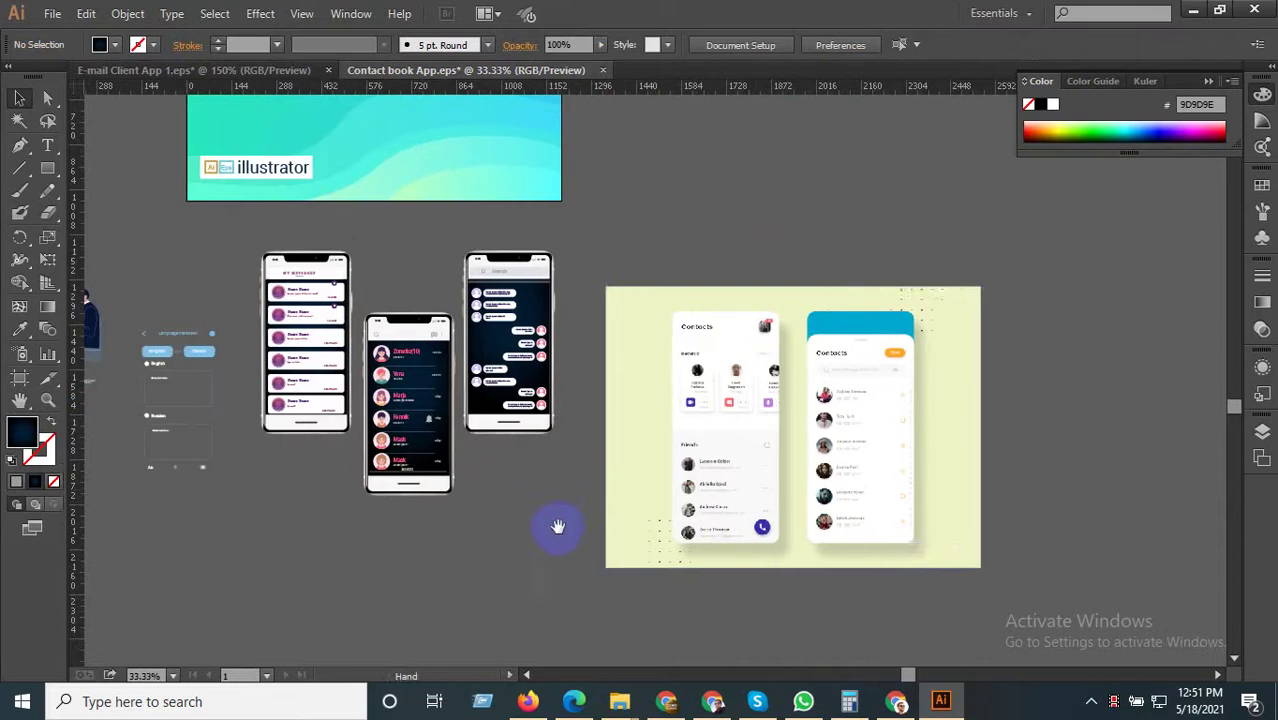
left_click_drag(741, 480, 881, 478)
left_click_drag(247, 257, 480, 345)
left_click_drag(397, 342, 574, 342)
left_click(463, 497)
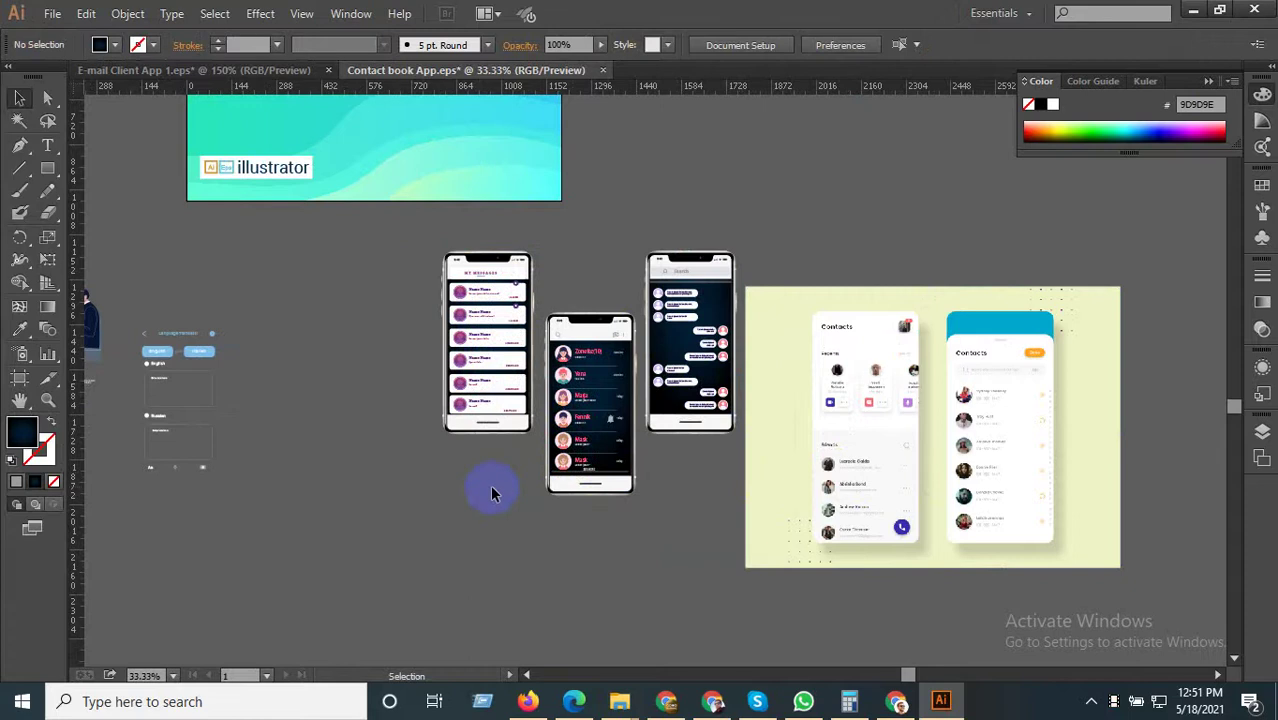
Duplicate the contact-list phone to the left of the My Messages phone and delete the contact list from the copy.
left_click_drag(471, 302, 504, 312)
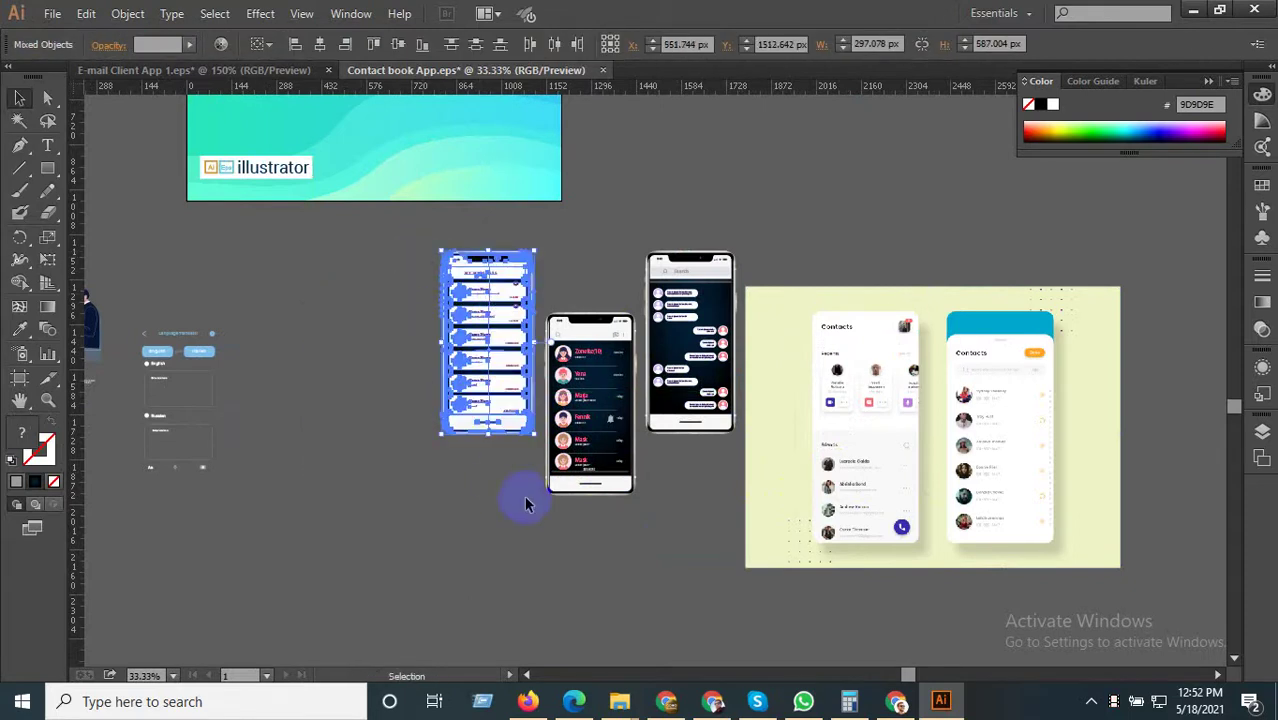
left_click_drag(604, 362, 374, 360)
left_click(460, 530)
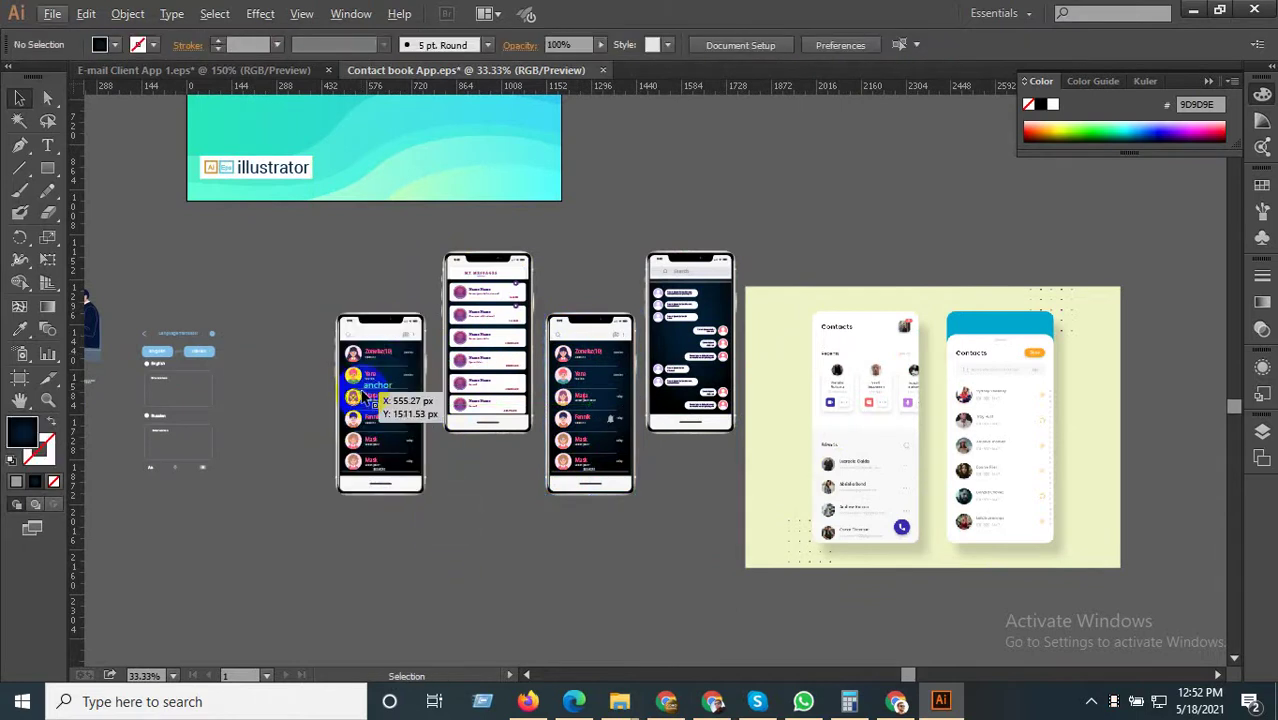
left_click(362, 388)
key("Delete")
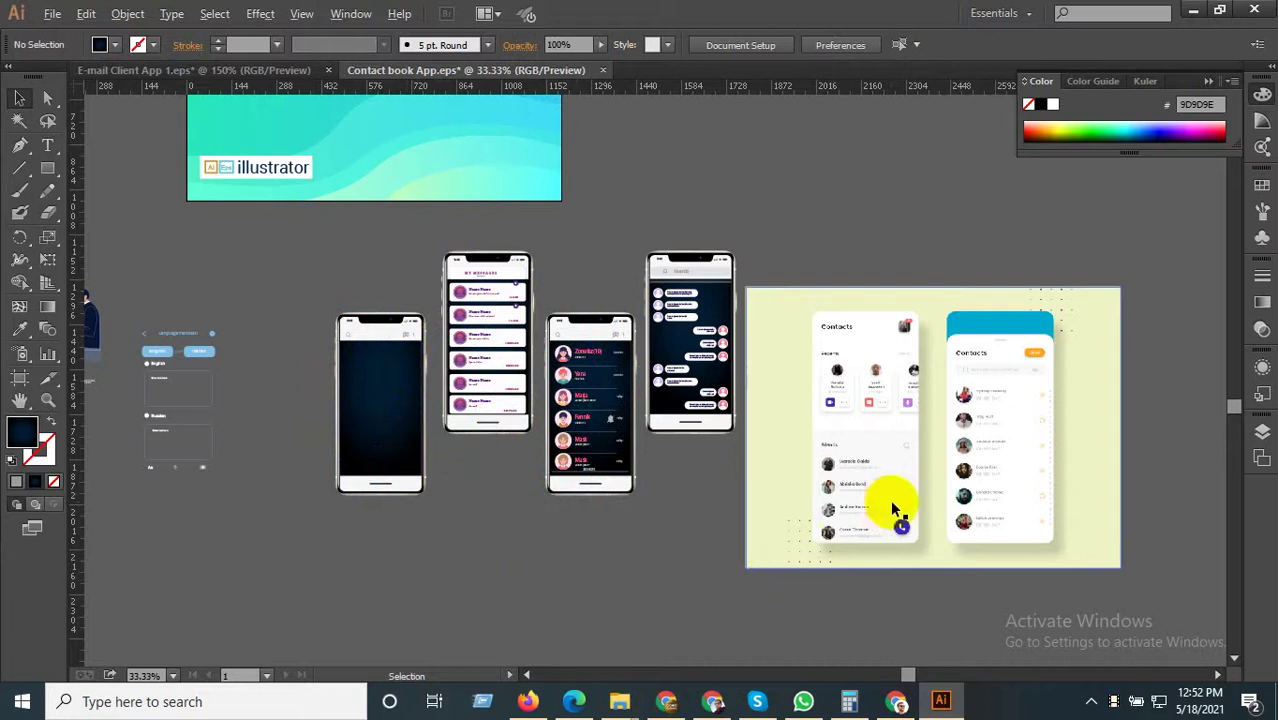
Compare the Contacts reference image with the phone screens in the E-mail Client App 1 document.
scroll(893, 510, "up", 3)
scroll(893, 510, "down", 3)
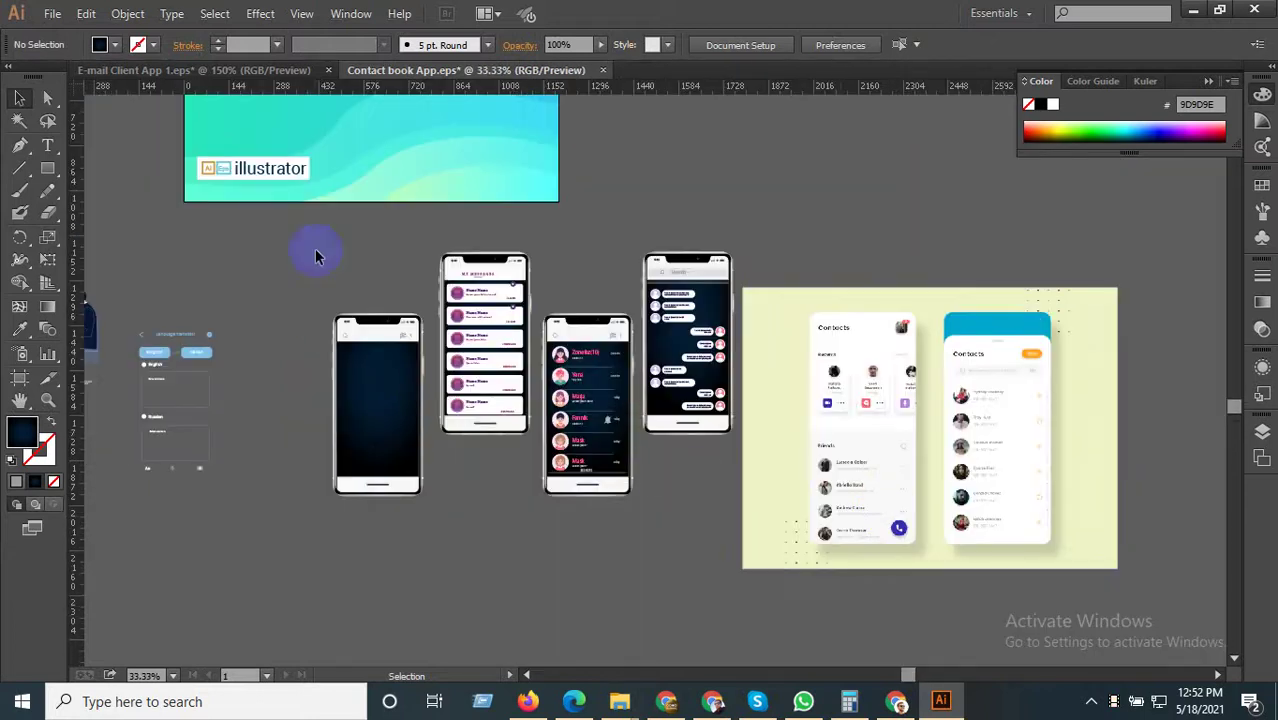
left_click(258, 72)
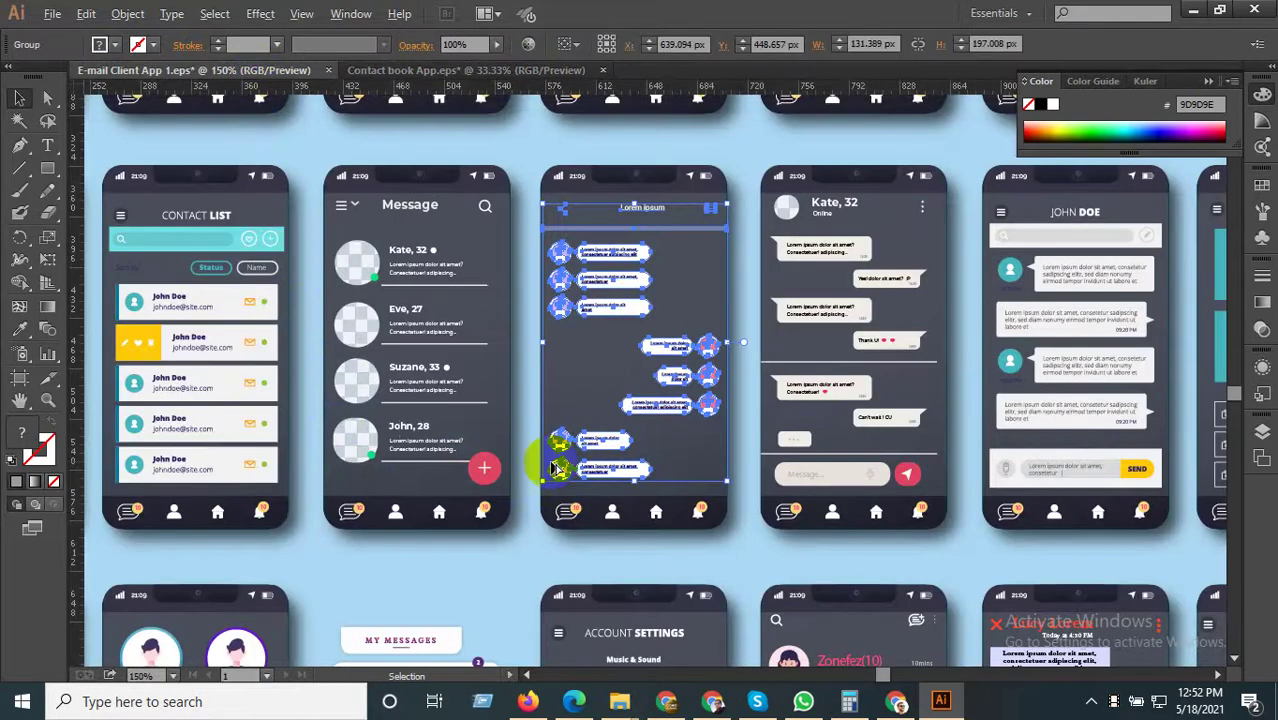
left_click_drag(541, 458, 656, 452)
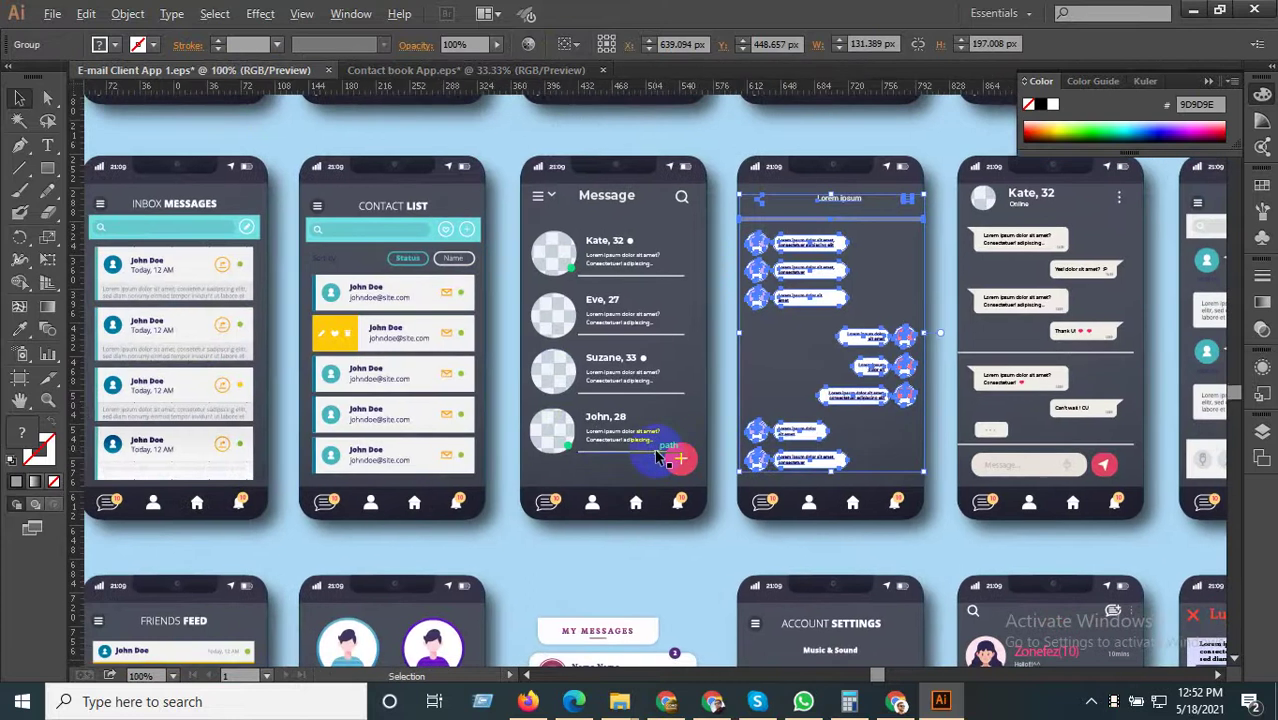
scroll(652, 452, "down", 1)
left_click_drag(520, 462, 597, 453)
left_click(516, 72)
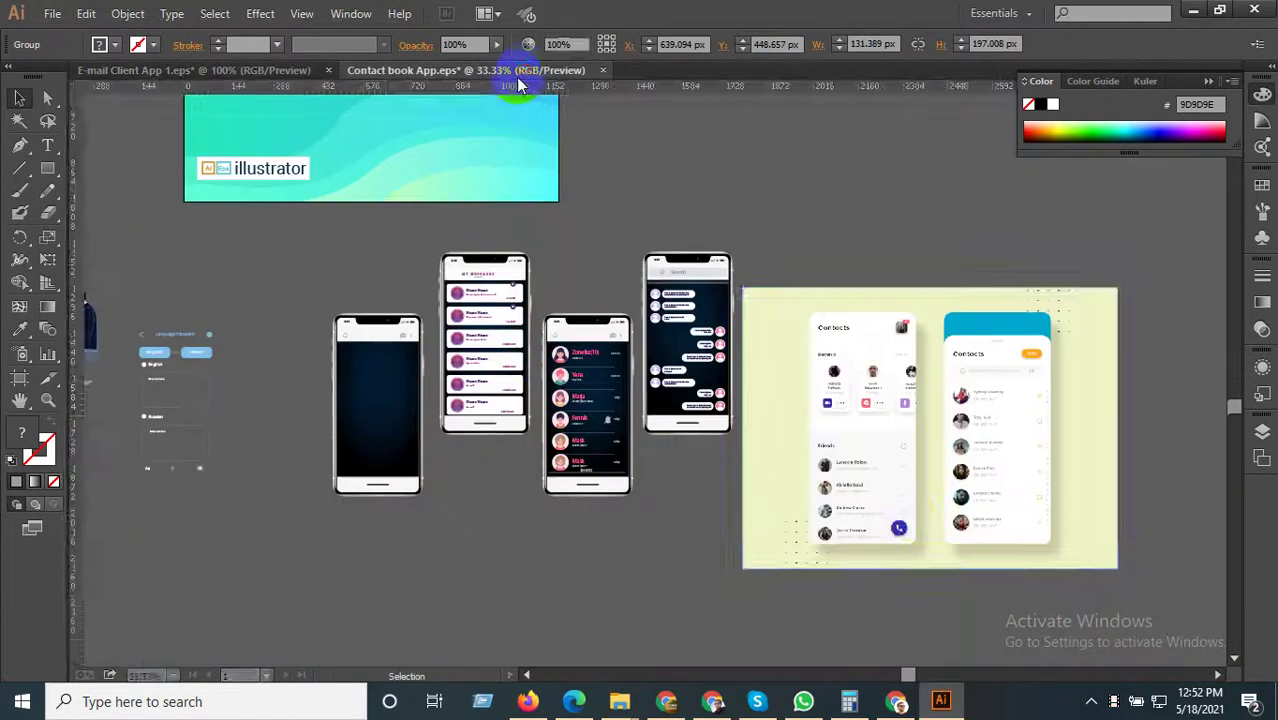
scroll(907, 510, "up", 2)
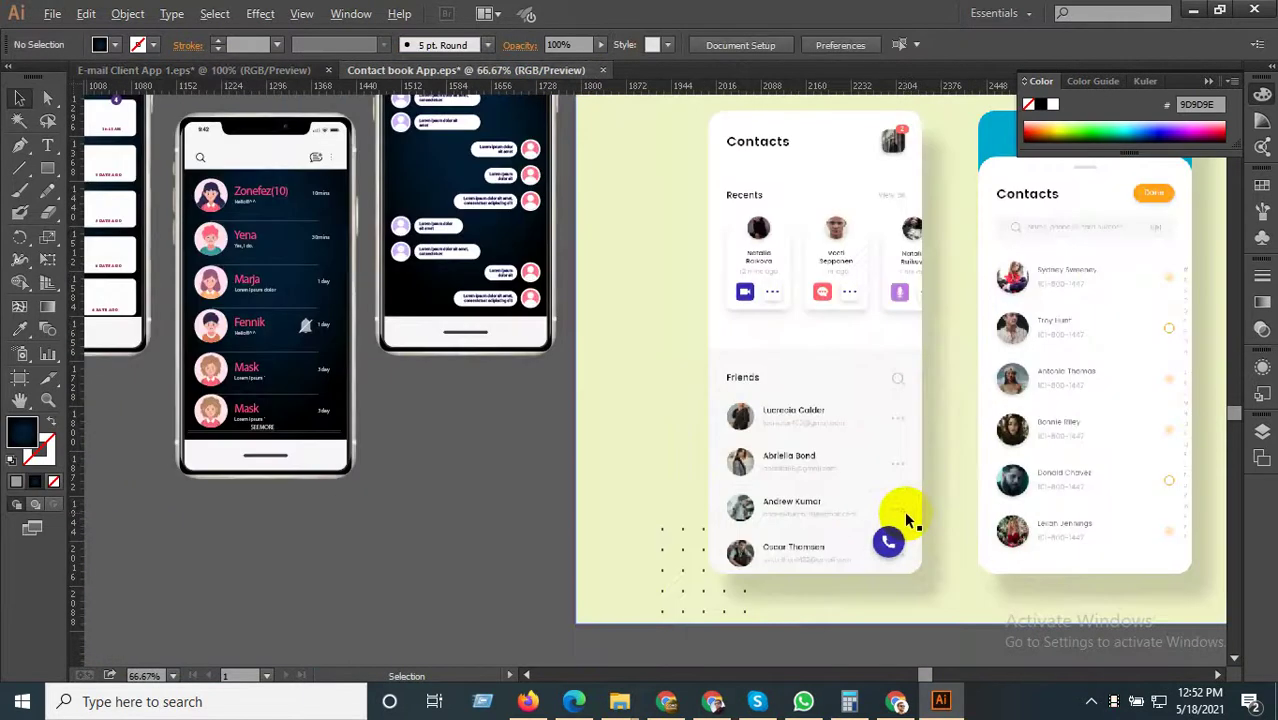
scroll(904, 510, "down", 2)
Copy the Friends Feed content group from the E-mail Client App 1 document and paste it into the Contact book App document.
left_click(259, 72)
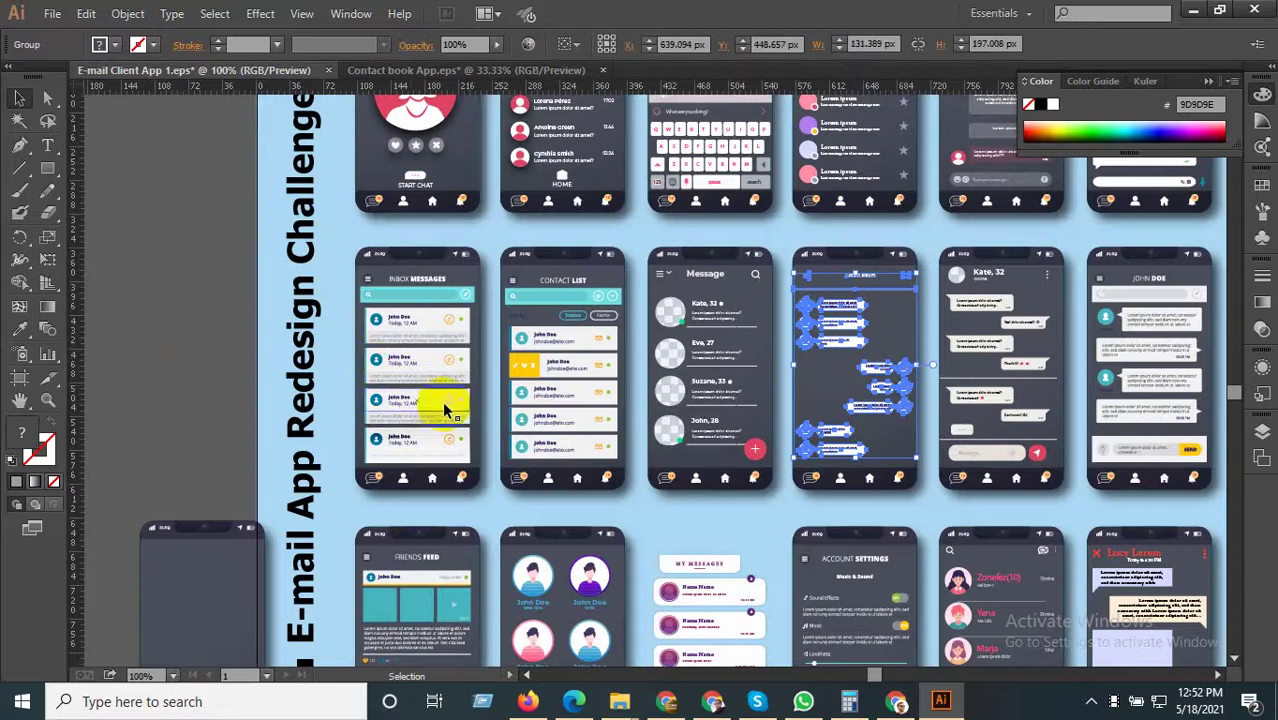
left_click_drag(522, 303, 465, 504)
left_click_drag(660, 385, 547, 418)
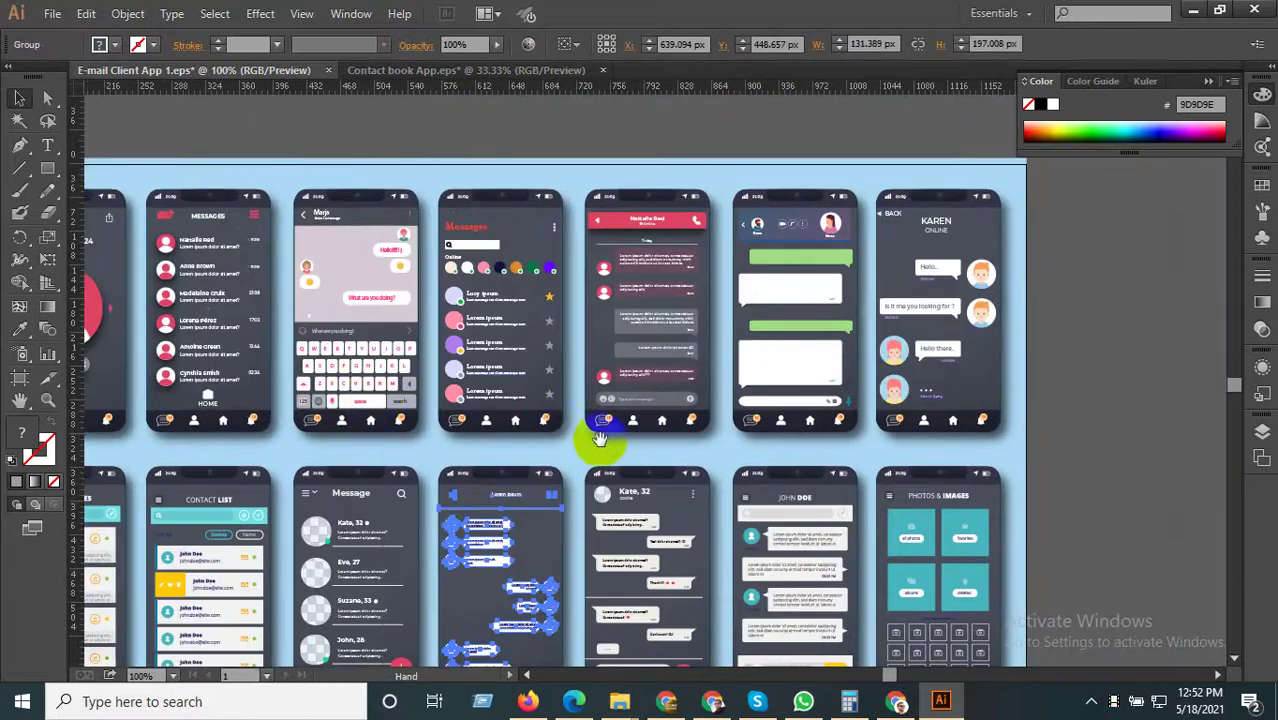
left_click_drag(785, 451, 807, 365)
left_click_drag(770, 500, 795, 370)
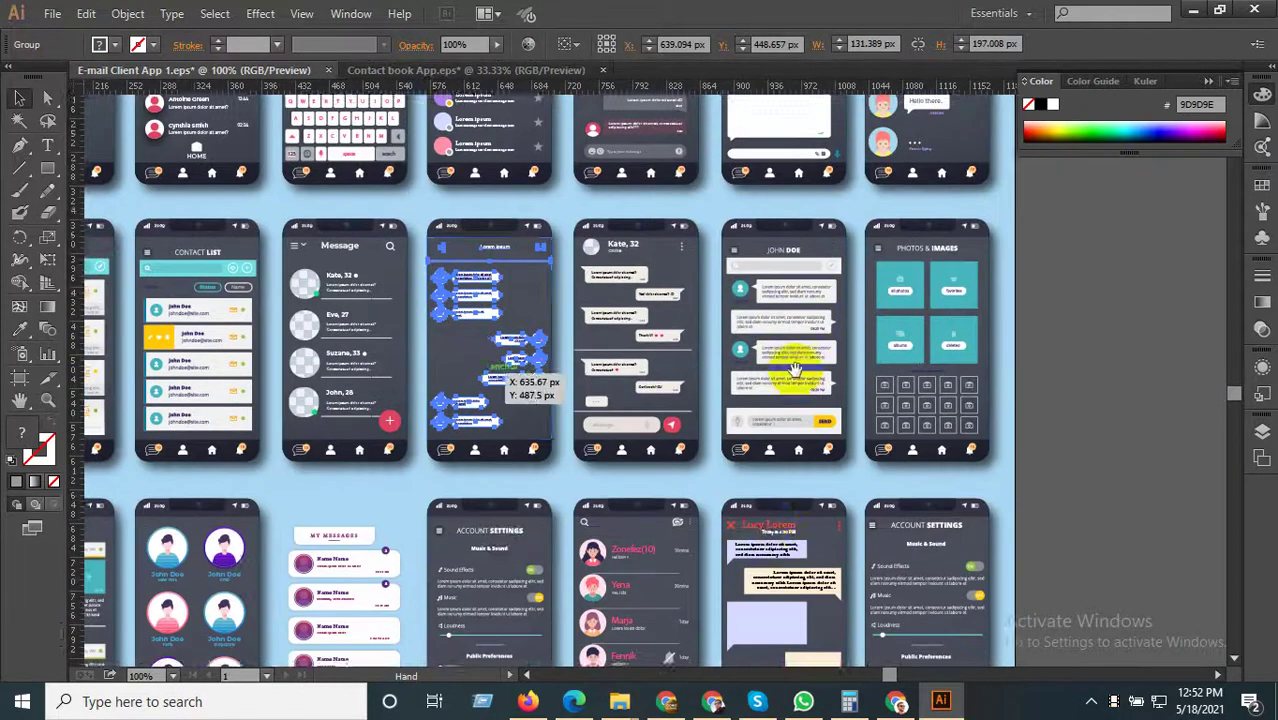
left_click_drag(769, 522, 773, 372)
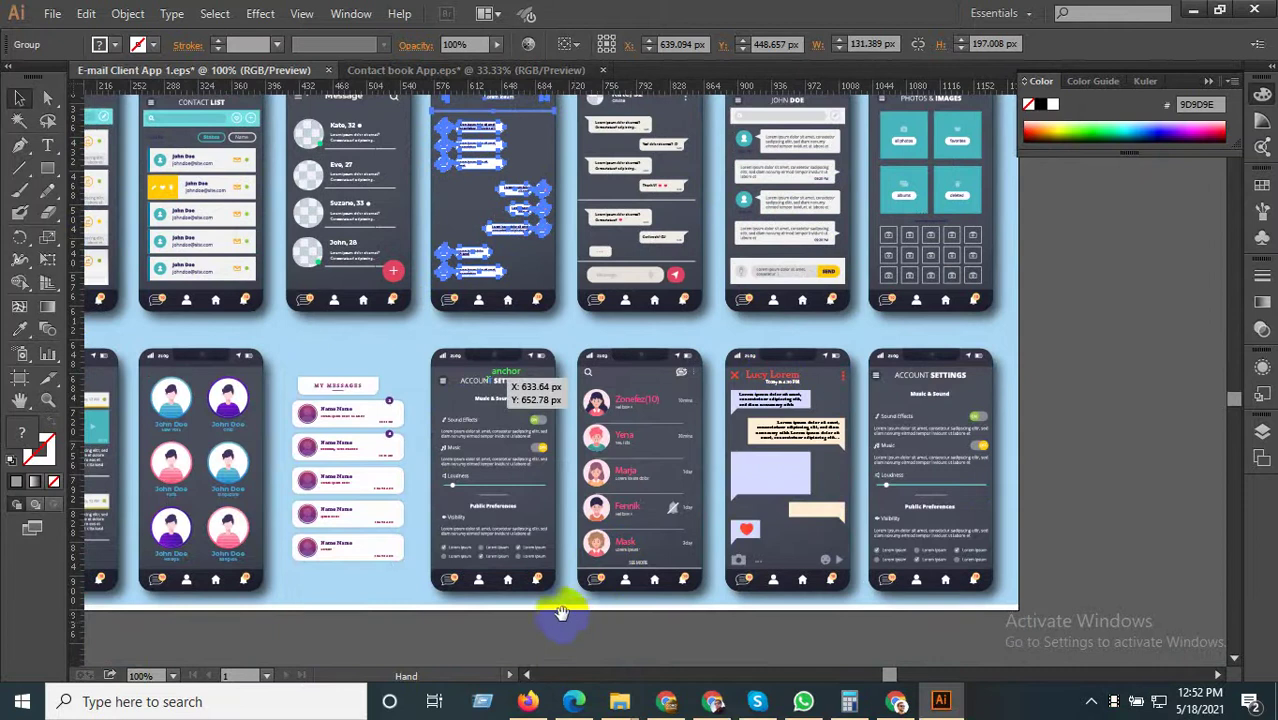
left_click_drag(562, 613, 778, 566)
left_click_drag(656, 590, 850, 570)
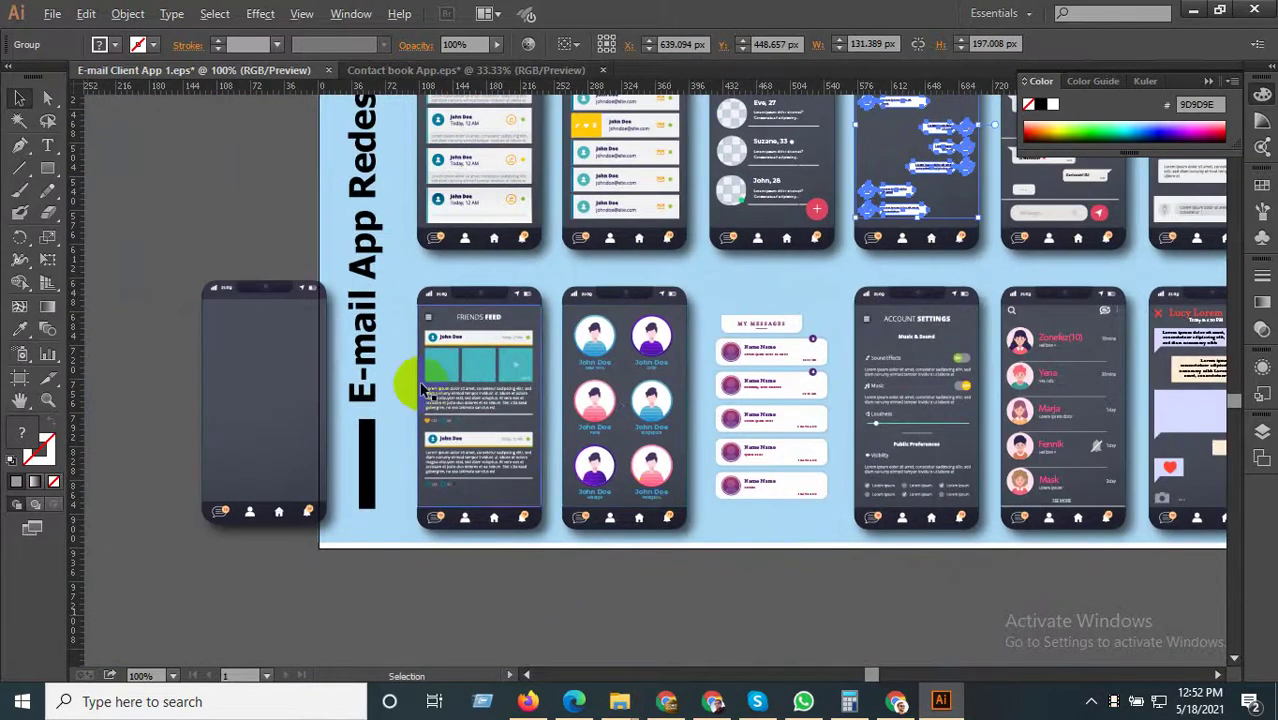
scroll(425, 390, "up", 2)
left_click(497, 440)
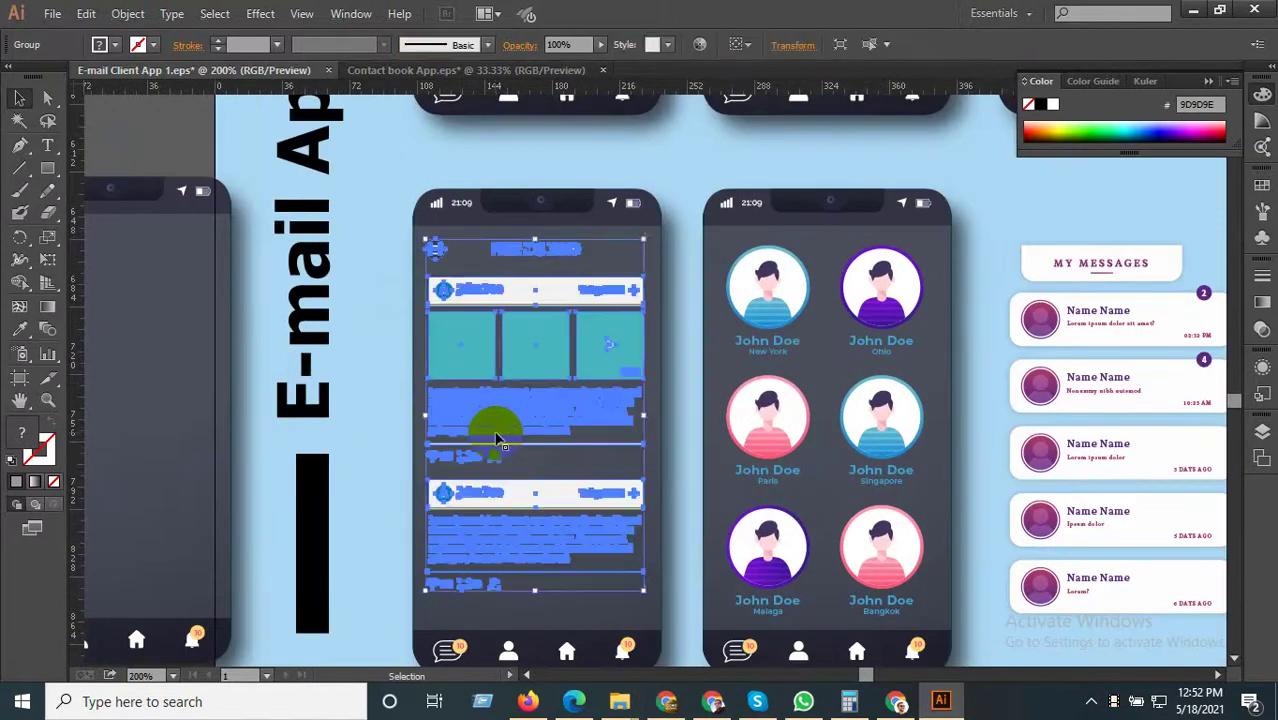
left_click(495, 72)
left_click(354, 449)
key("ctrl+v")
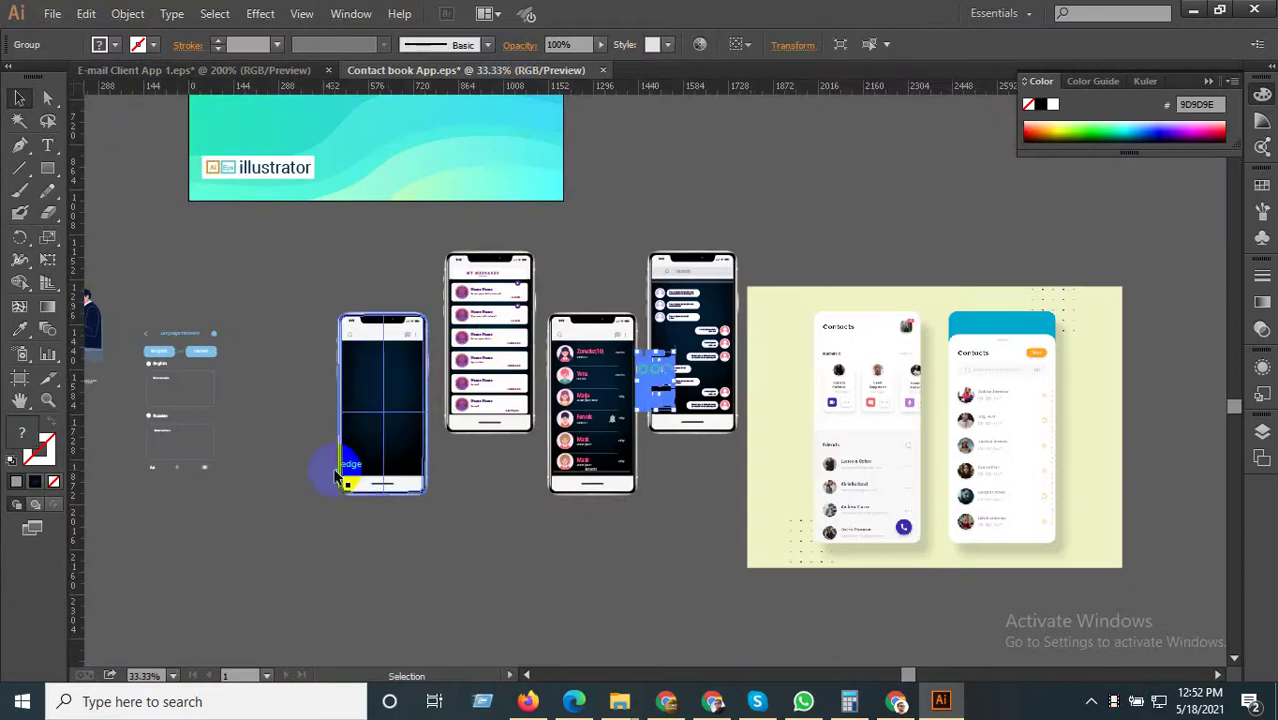
Enlarge the pasted Friends Feed group to fit the empty phone's screen and align it directly below the white header.
left_click_drag(653, 368, 514, 647)
scroll(371, 410, "up", 3)
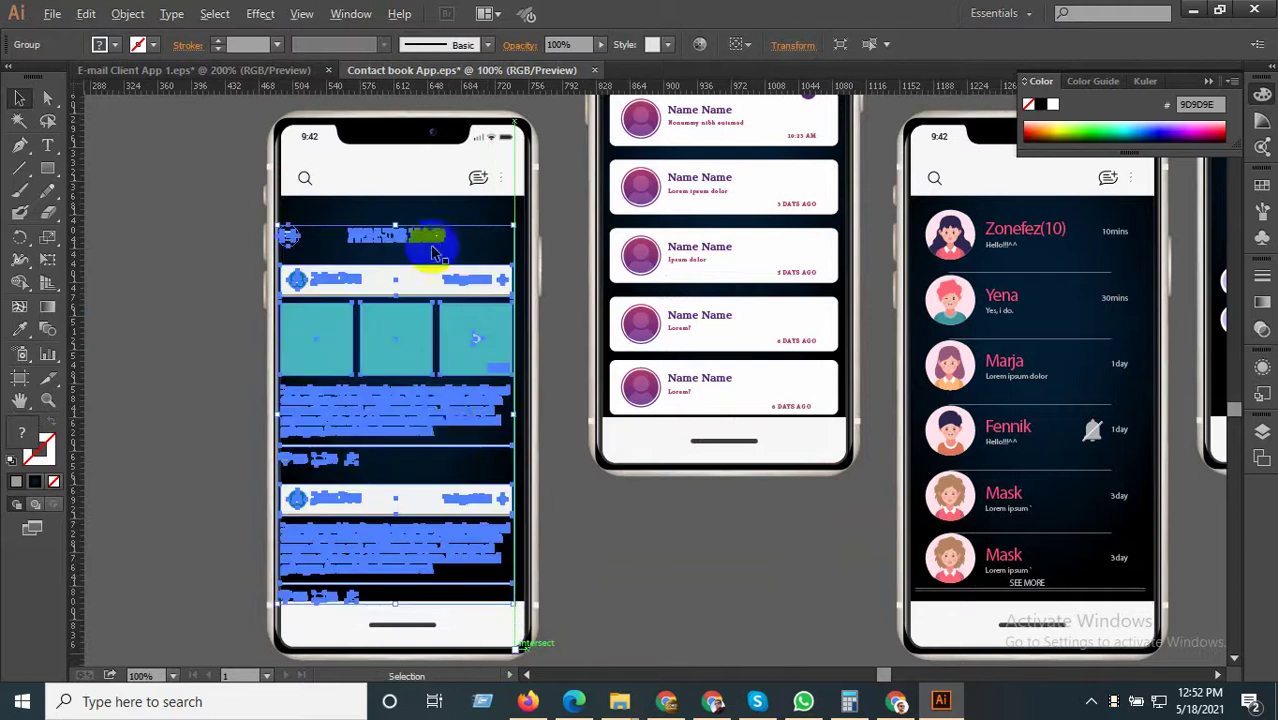
scroll(436, 253, "up", 2)
left_click_drag(431, 286, 456, 262)
scroll(466, 303, "down", 2)
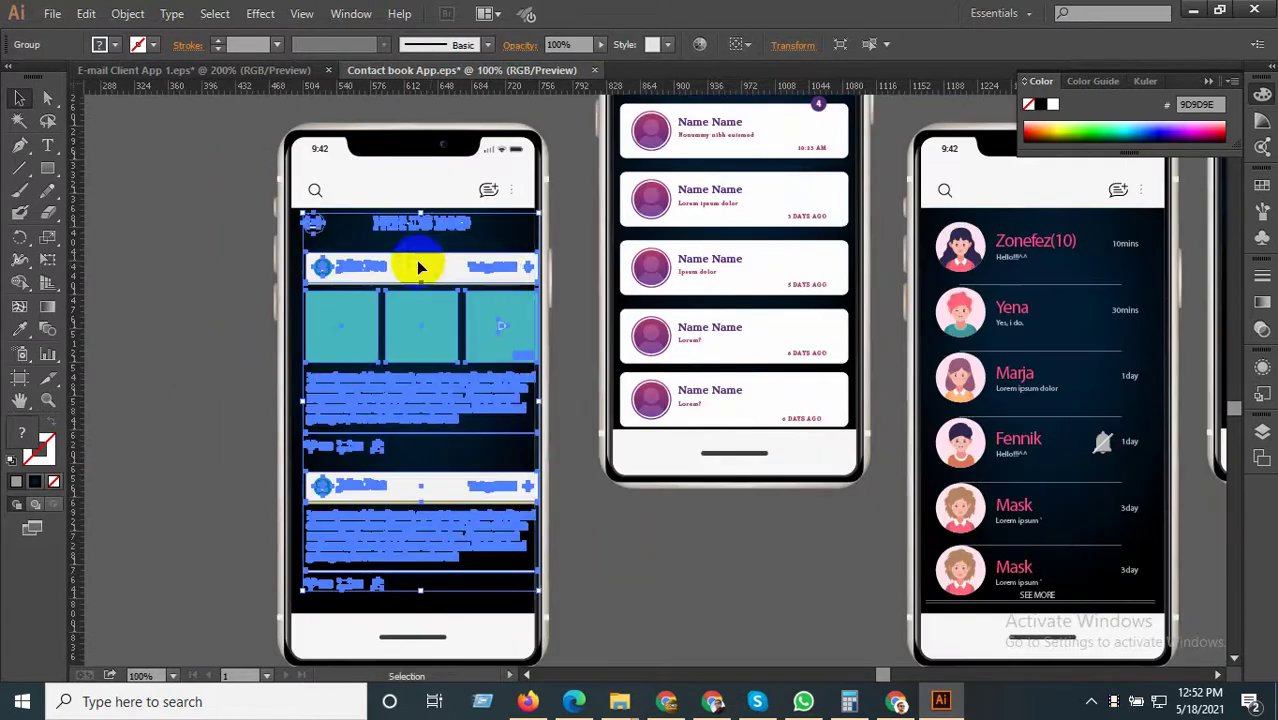
scroll(300, 220, "up", 3)
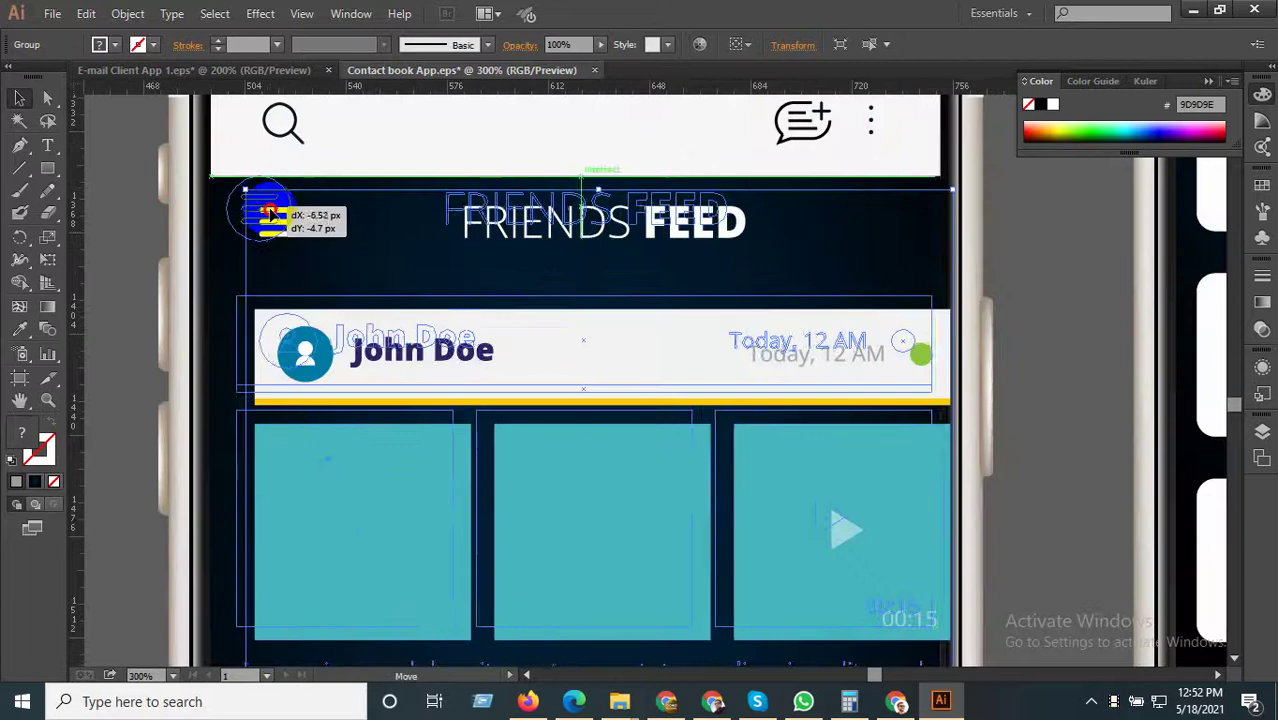
scroll(336, 323, "down", 2)
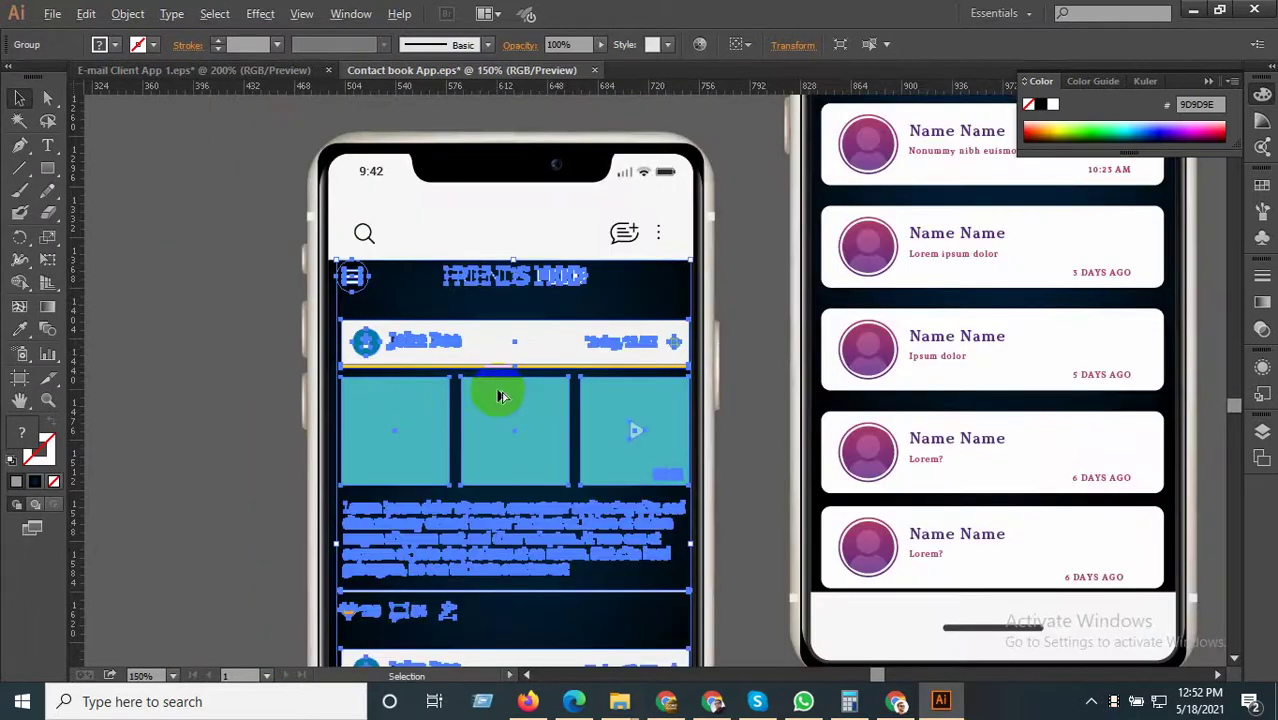
left_click(260, 323)
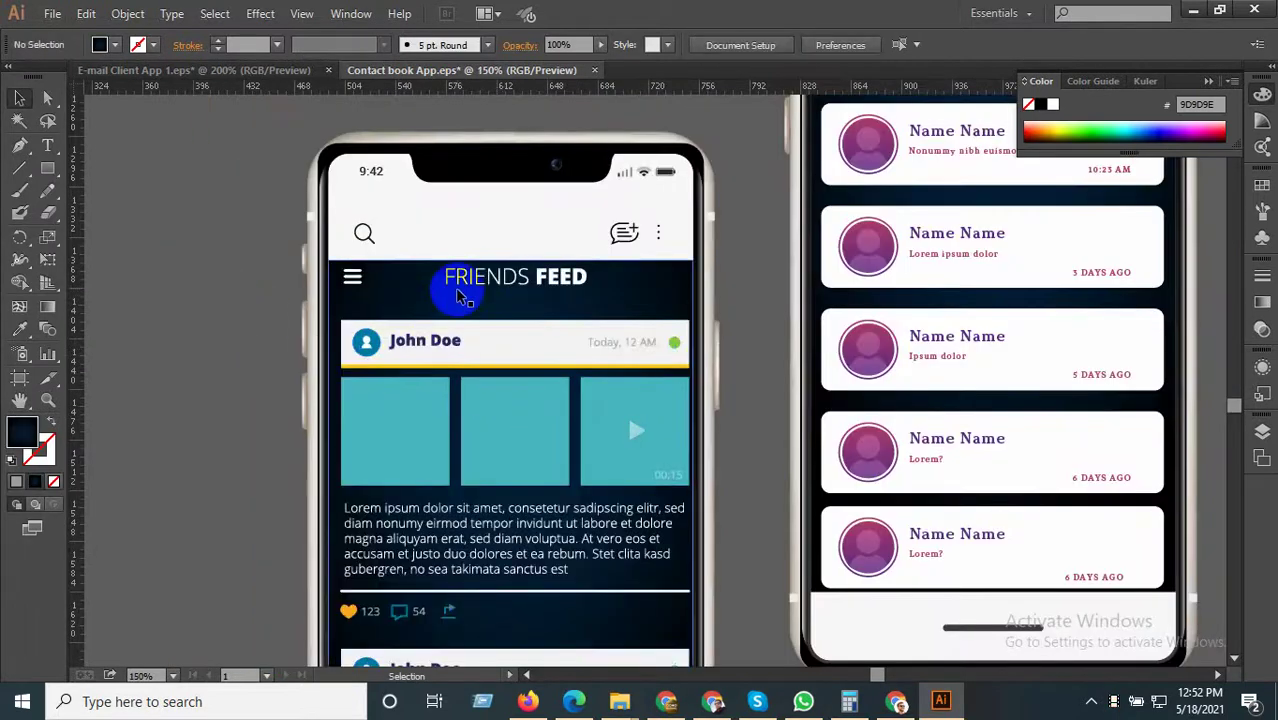
Remove the menu icon from the feed group and move the FRIENDS FEED title into the white header between its icons.
double_click(354, 280)
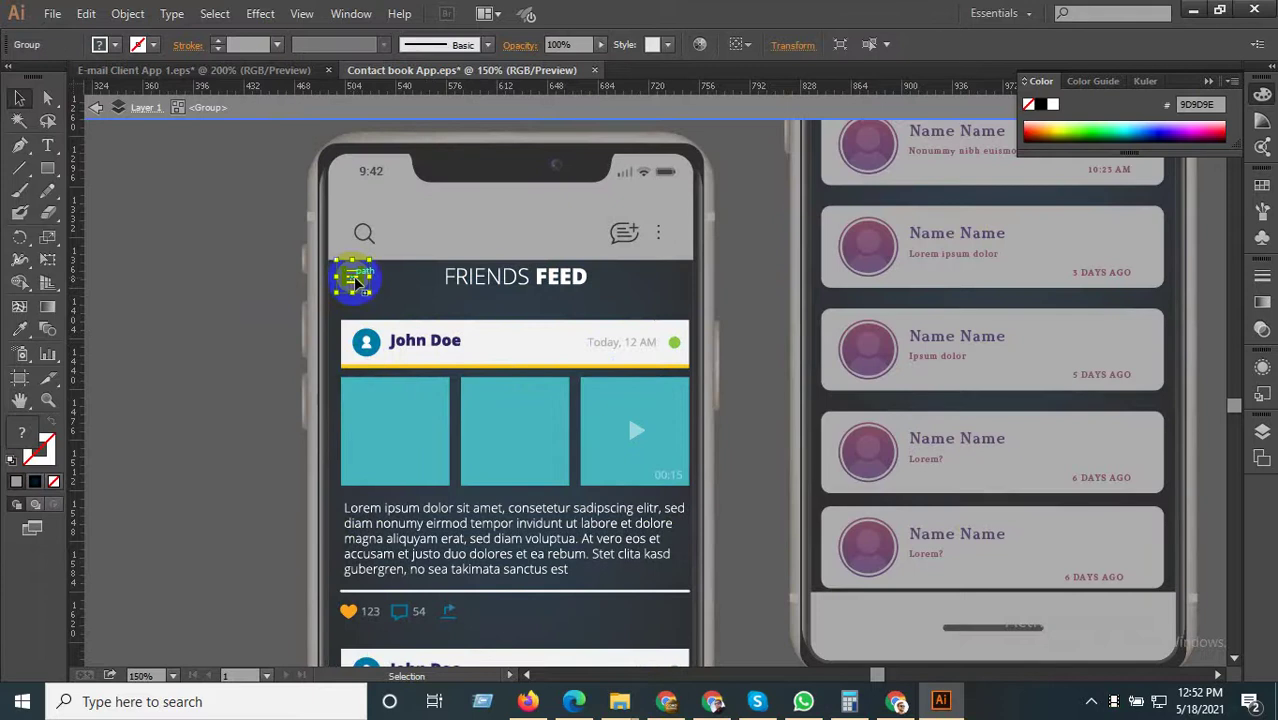
left_click_drag(380, 288, 530, 288)
double_click(471, 276)
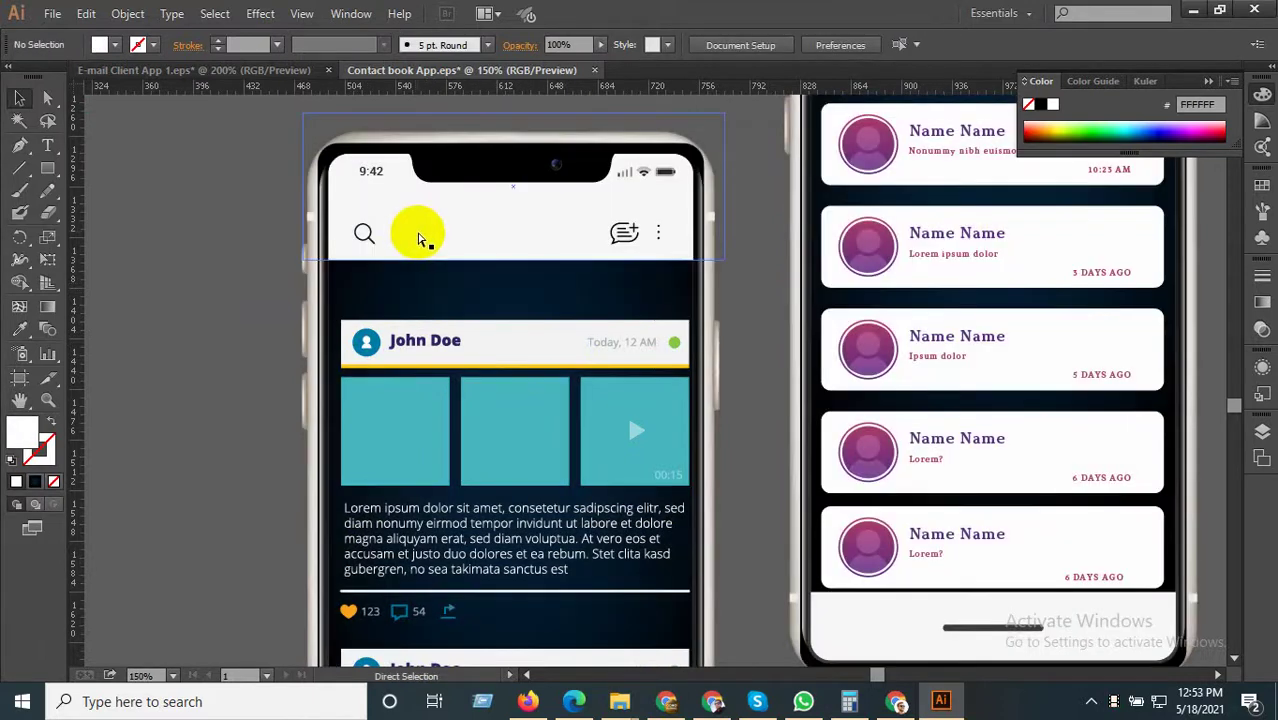
left_click(450, 245)
left_click_drag(612, 388, 448, 232)
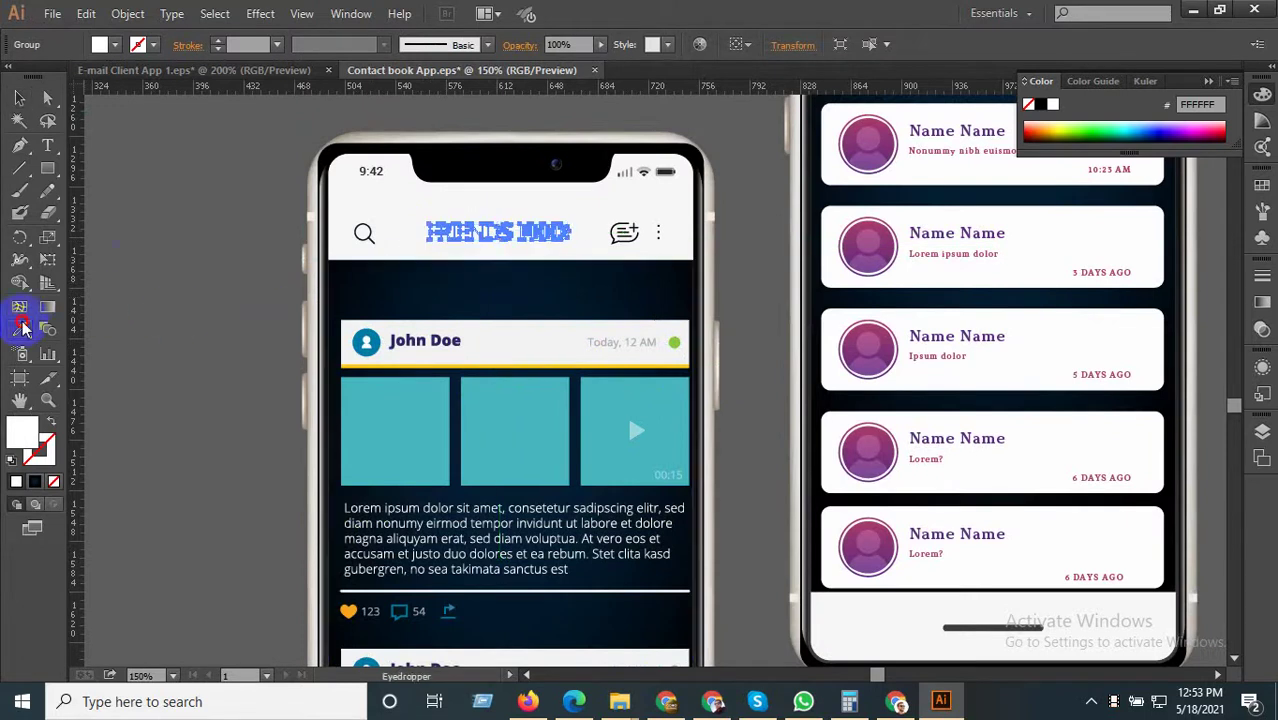
Recolor the FRIENDS FEED title with the Eyedropper, sampling the phone screen's dark navy background.
left_click(514, 295)
left_click(18, 94)
left_click(251, 250)
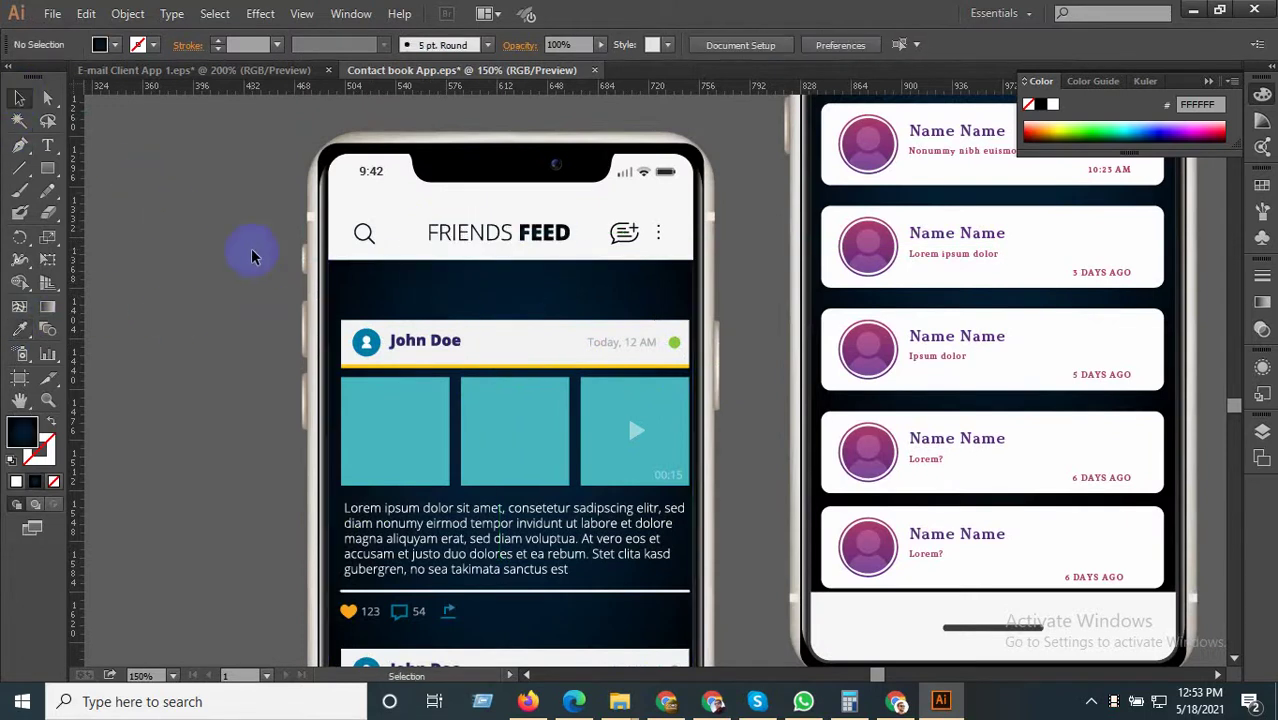
Move the feed posts up so the first post bar sits just beneath the white header.
scroll(470, 336, "up", 1)
left_click_drag(470, 336, 476, 306)
scroll(519, 340, "down", 2)
left_click(269, 313)
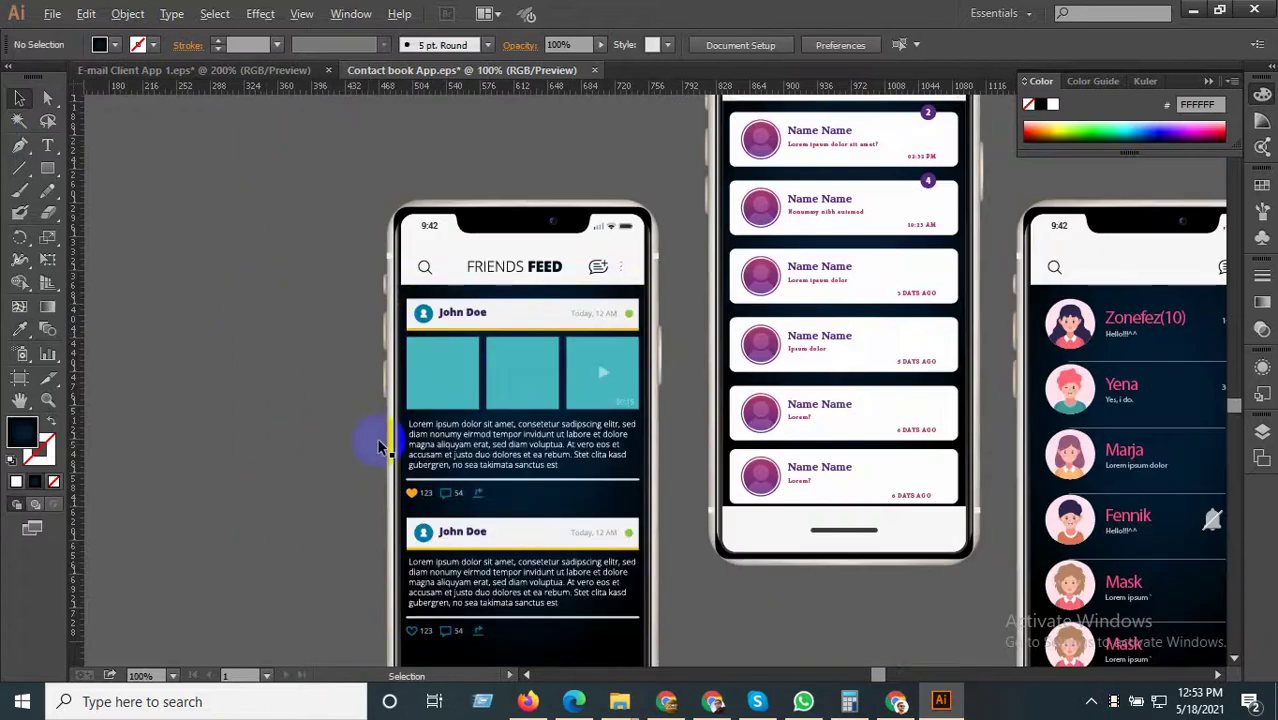
Check the Friends Feed screen's spacing and compare it with the other phone mockups.
scroll(420, 470, "down", 2)
scroll(463, 527, "up", 2)
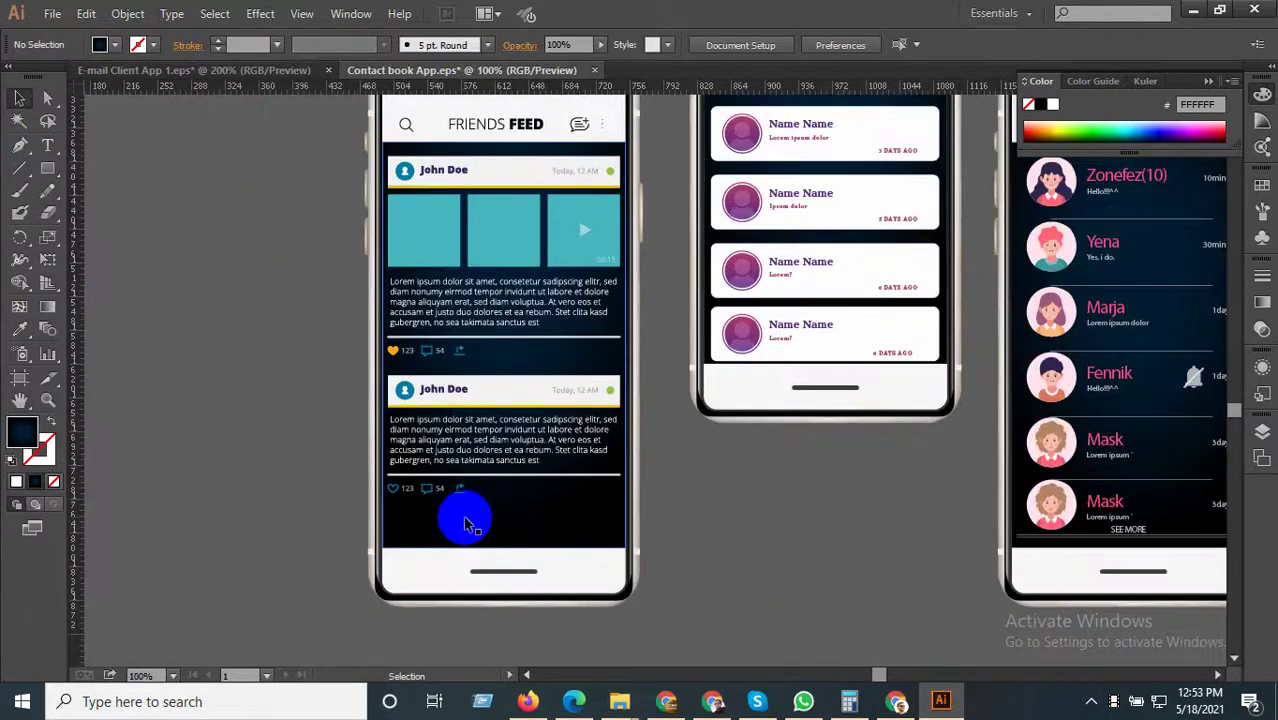
scroll(470, 485, "down", 2)
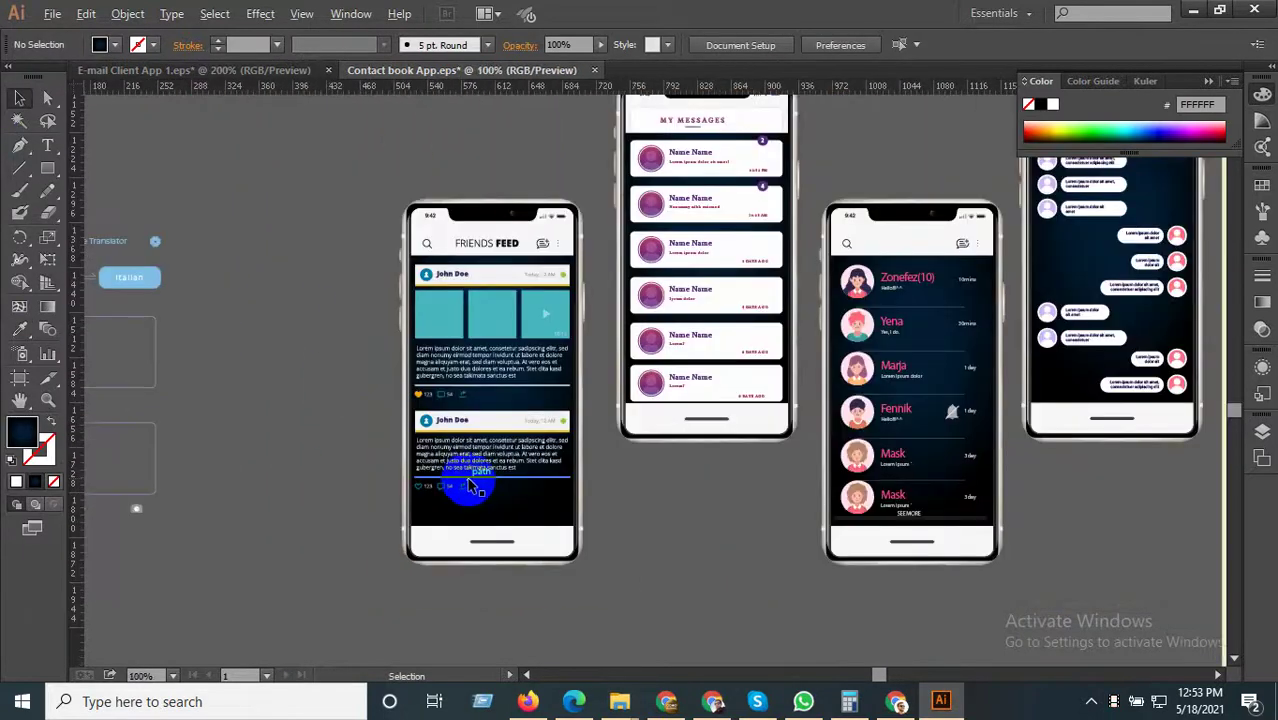
scroll(470, 485, "up", 2)
left_click(471, 482)
left_click(237, 469)
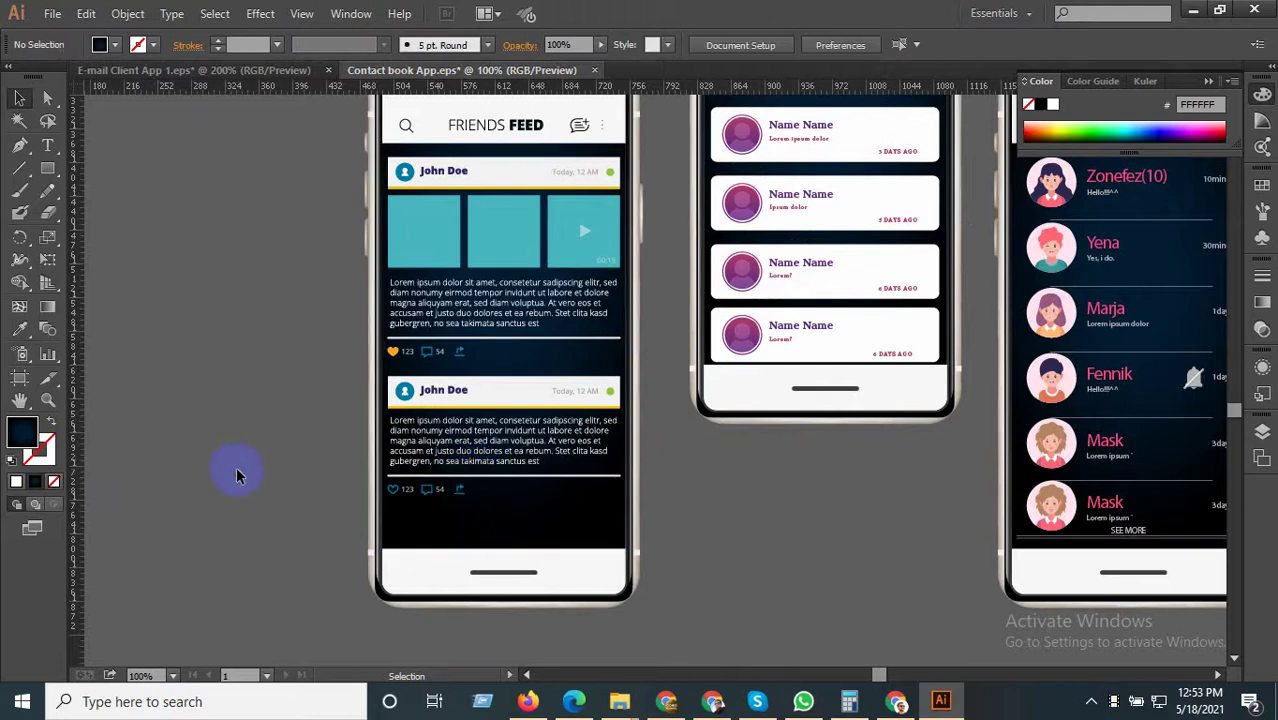
scroll(254, 485, "down", 1)
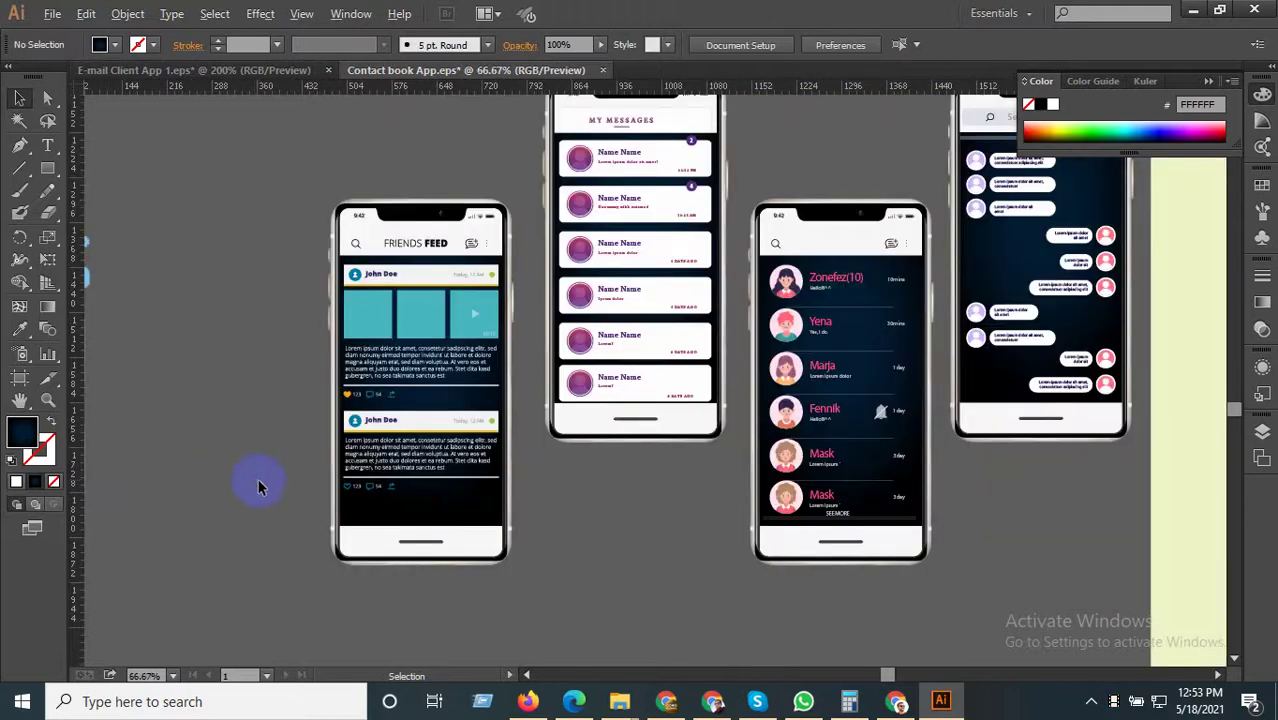
scroll(259, 486, "down", 1)
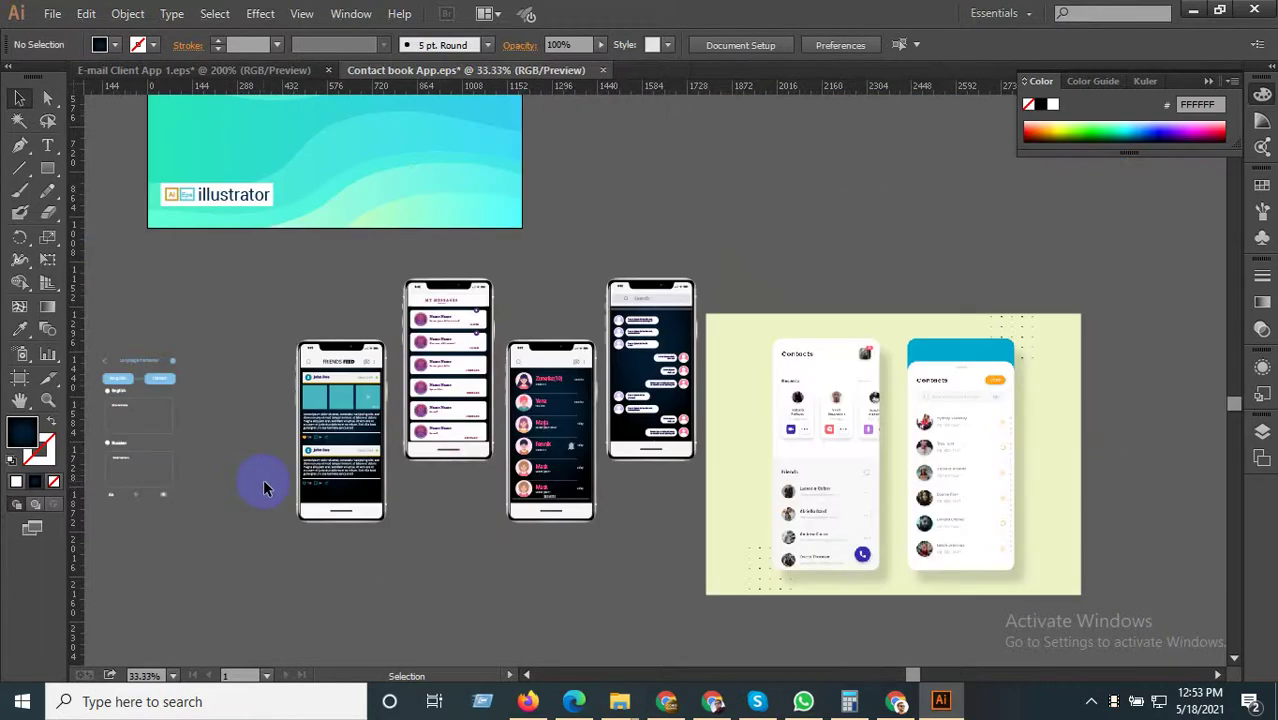
Move the FRIENDS FEED title out of the phone's white header to the empty canvas above the phone.
scroll(299, 451, "up", 1)
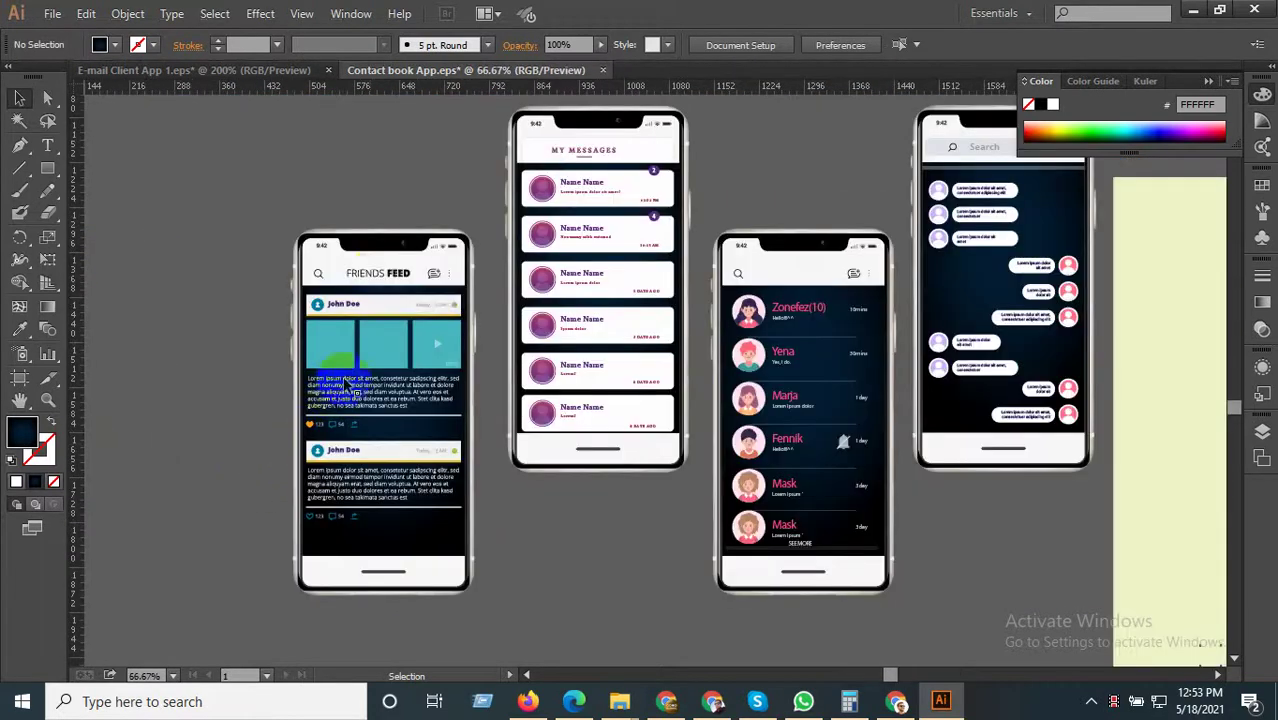
double_click(366, 293)
scroll(369, 276, "up", 2)
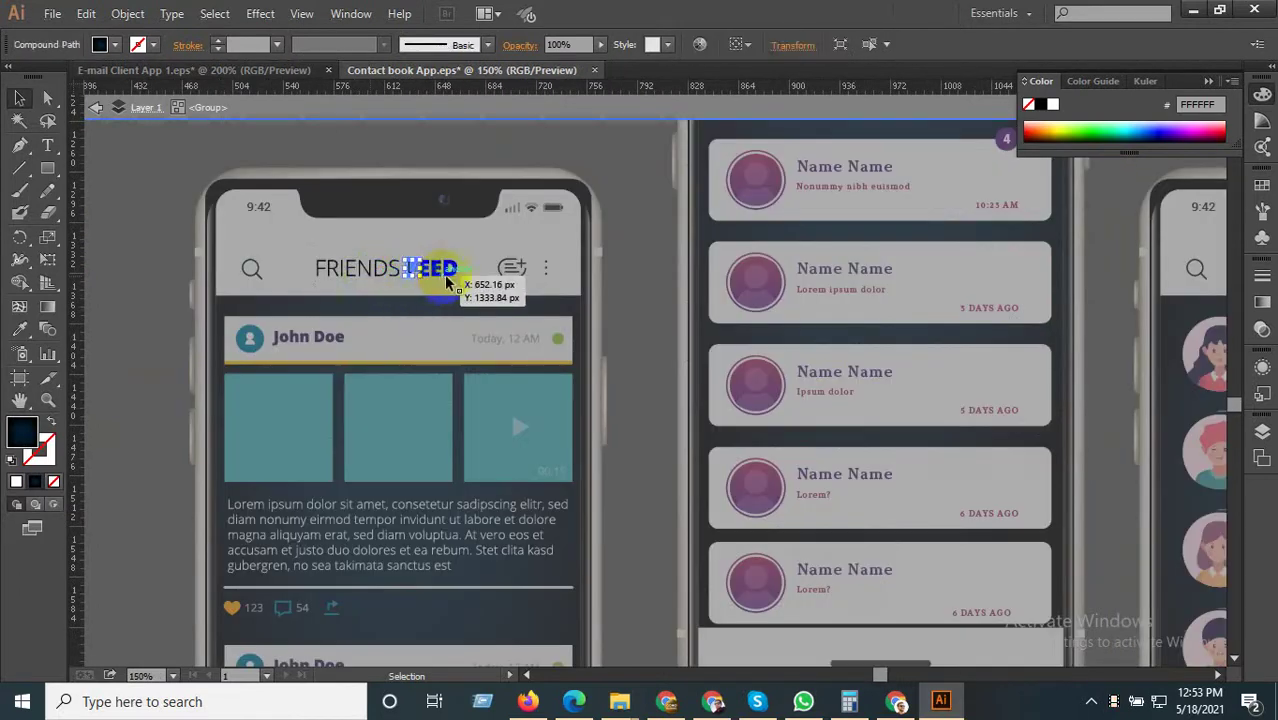
key("Escape")
scroll(445, 365, "down", 2)
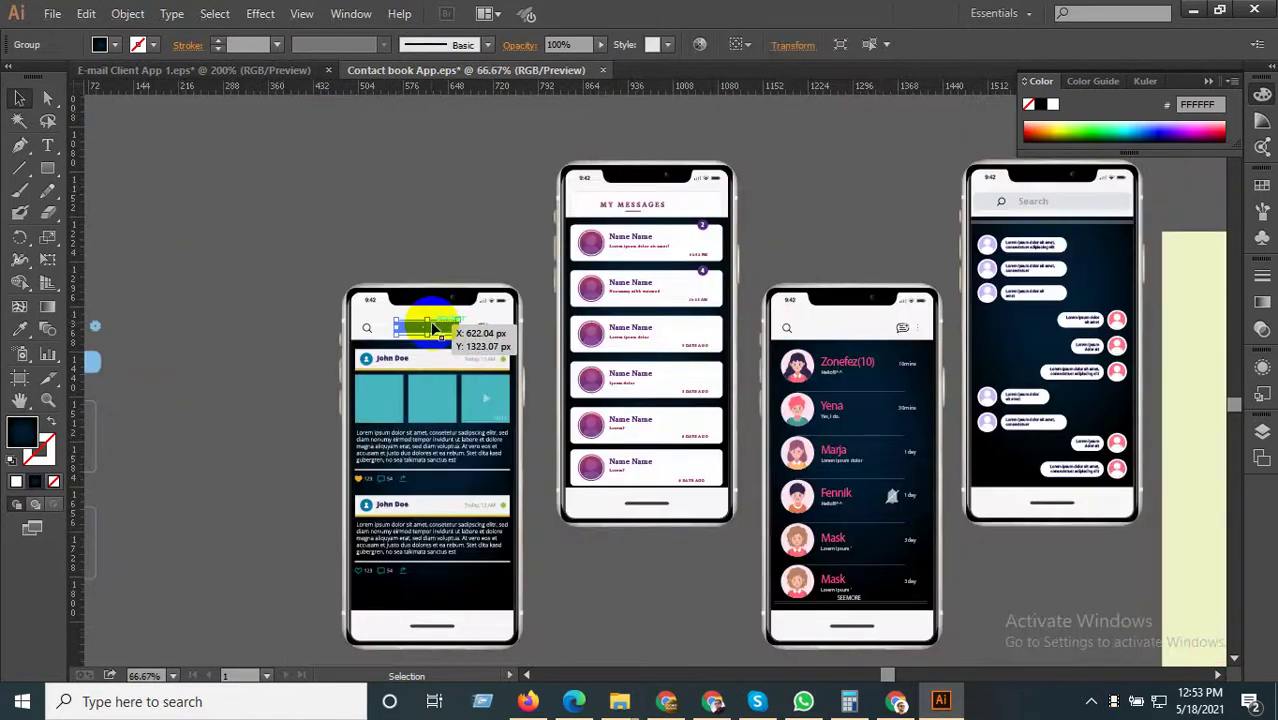
left_click_drag(433, 328, 422, 240)
left_click(322, 276)
left_click_drag(343, 307, 534, 316)
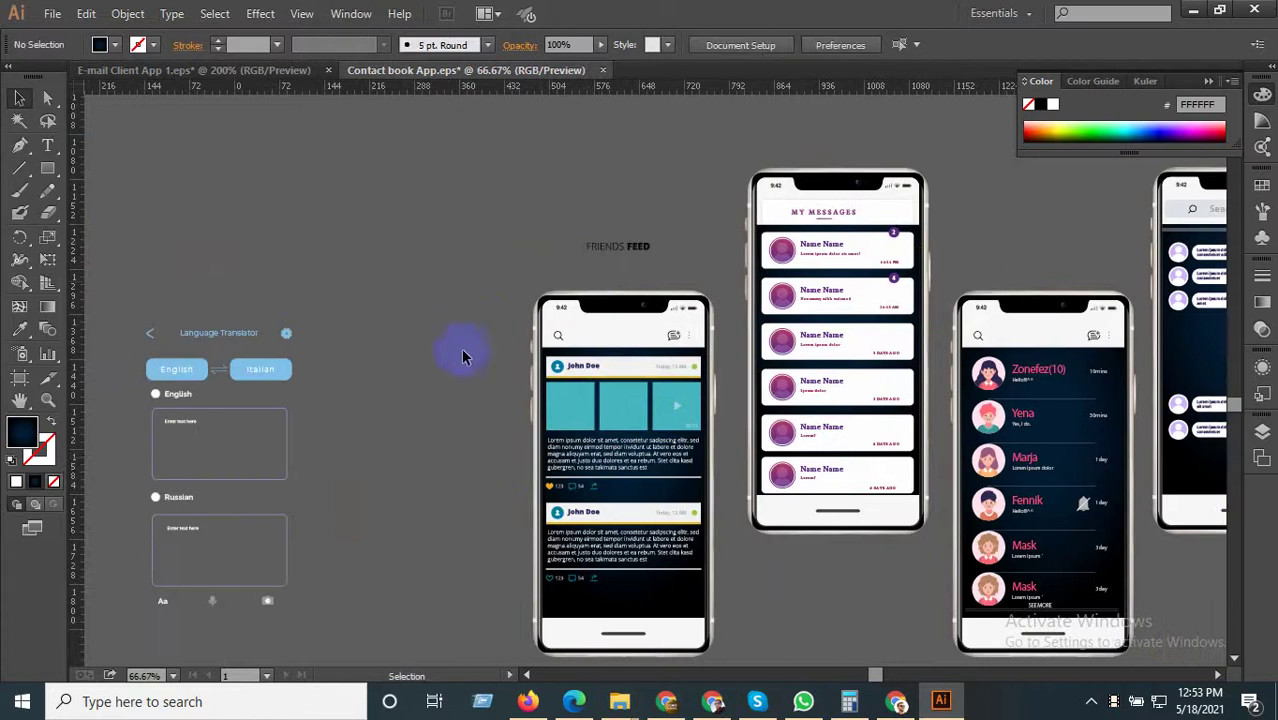
Copy the Language Translator heading onto the reference contacts screen, just above the Contacts heading beside the Done button.
scroll(575, 535, "down", 2)
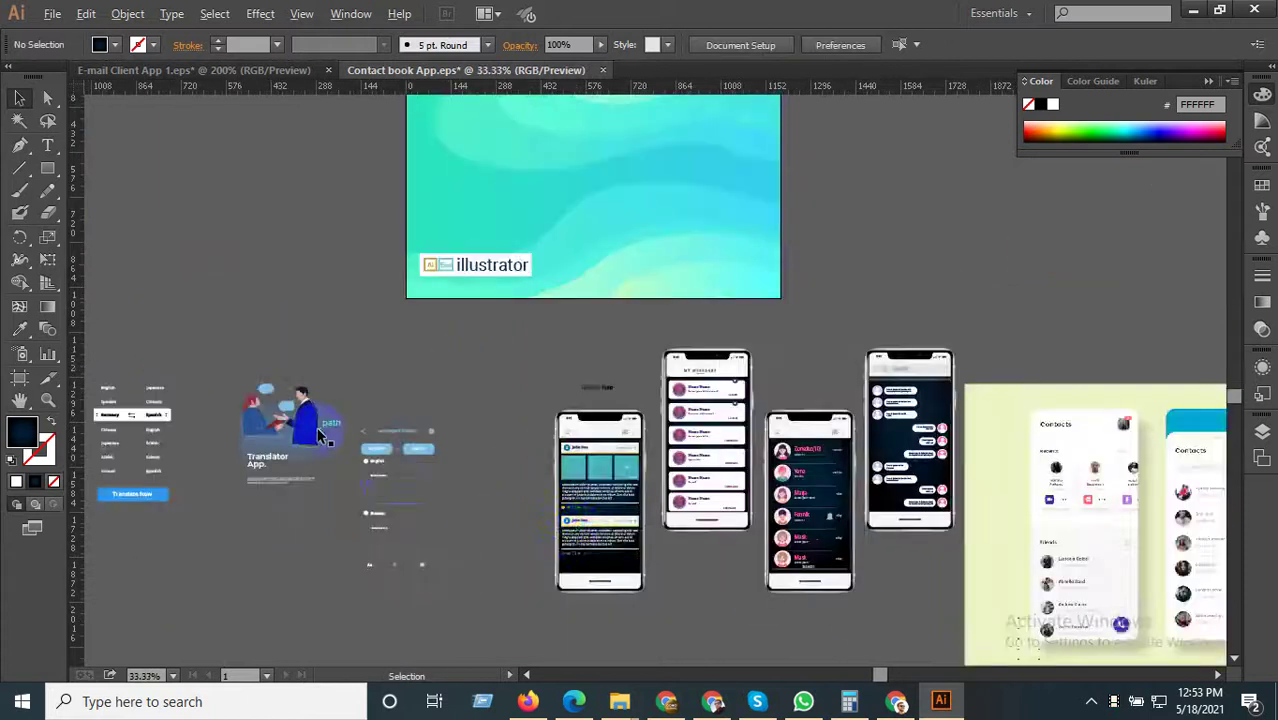
scroll(430, 435, "up", 4)
left_click(535, 420)
double_click(535, 420)
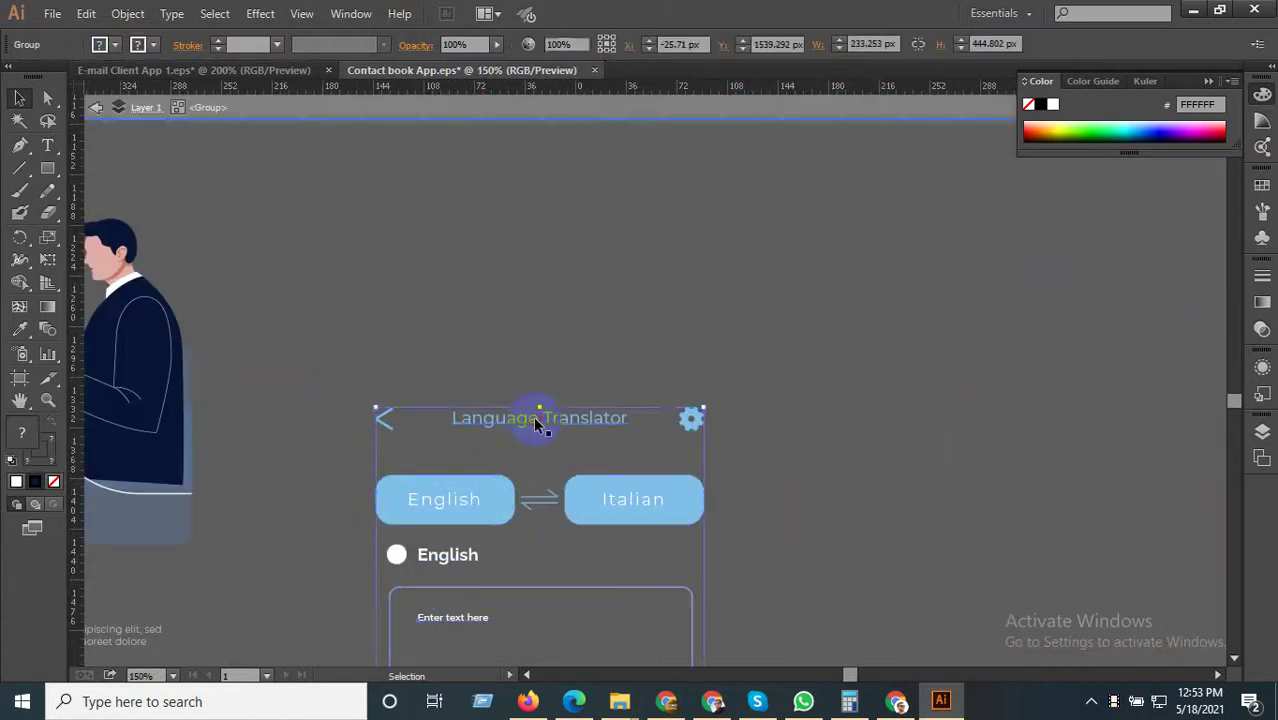
left_click(535, 420)
key("Escape")
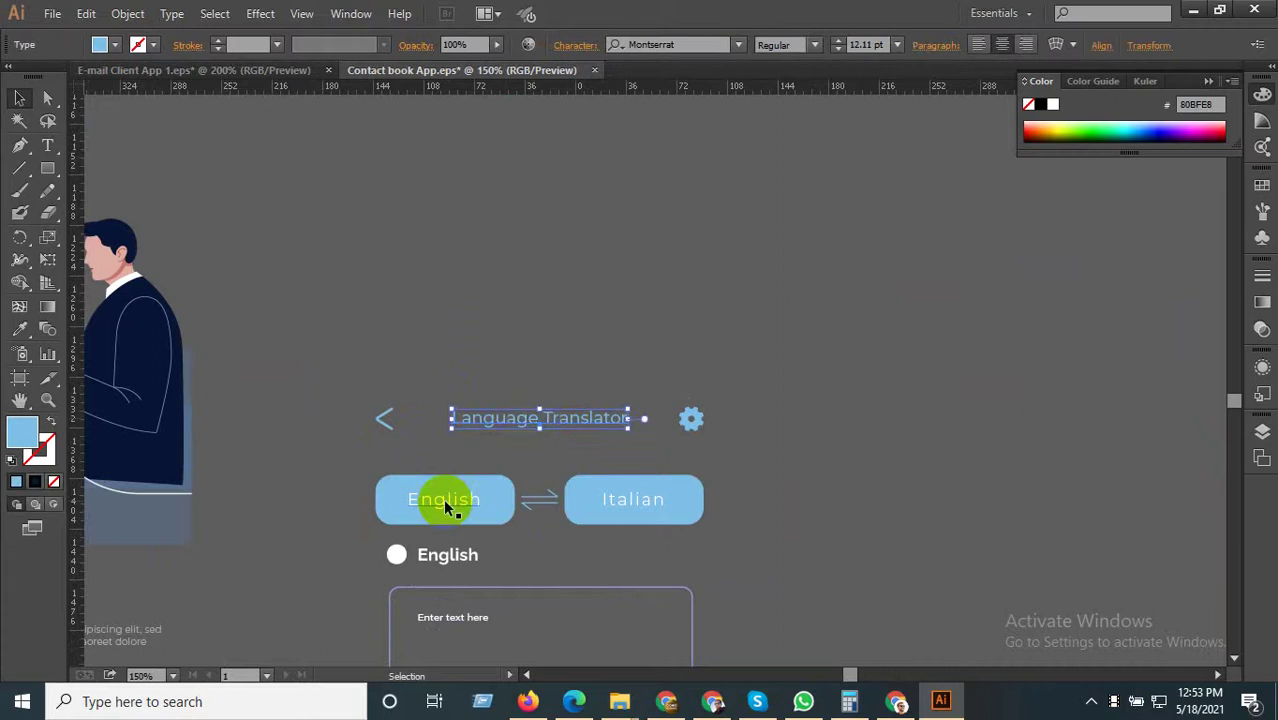
scroll(443, 498, "down", 4)
left_click_drag(1030, 510, 706, 350)
scroll(642, 371, "up", 2)
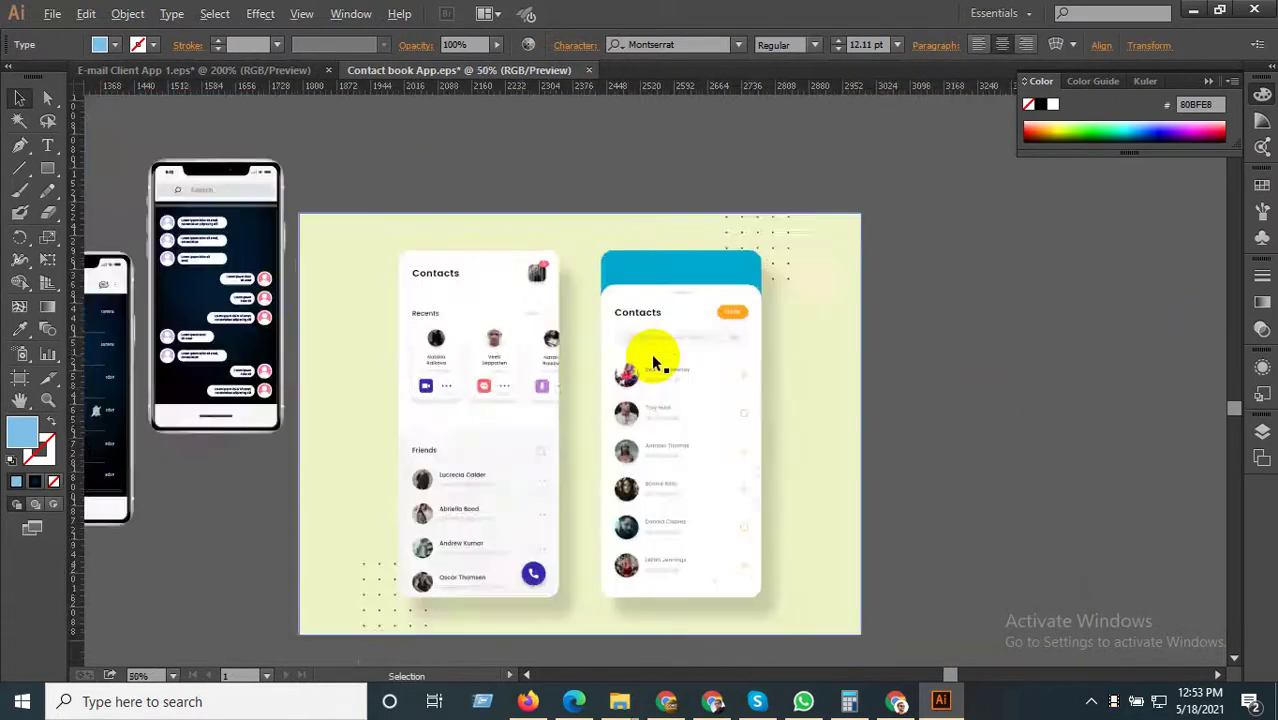
scroll(750, 294, "up", 3)
left_click_drag(464, 405, 654, 284)
Replace the copied heading's text with "Contaxts".
key("t")
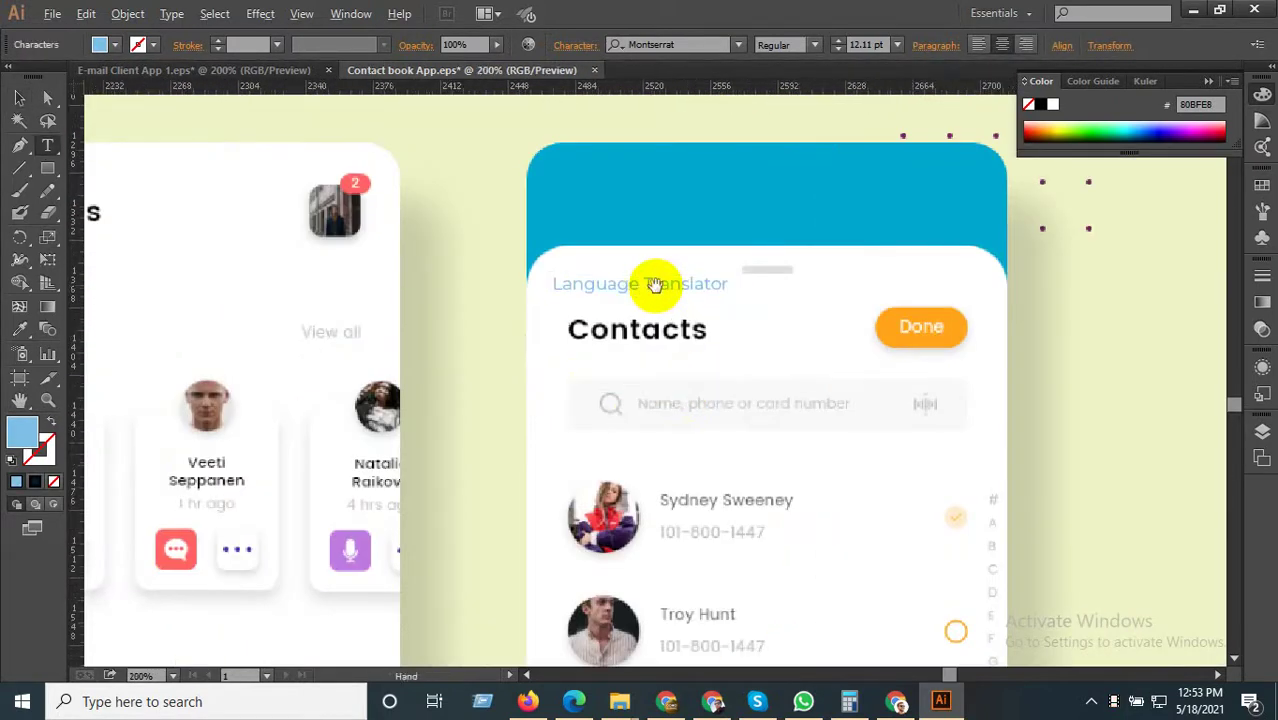
scroll(654, 284, "up", 1)
double_click(654, 284)
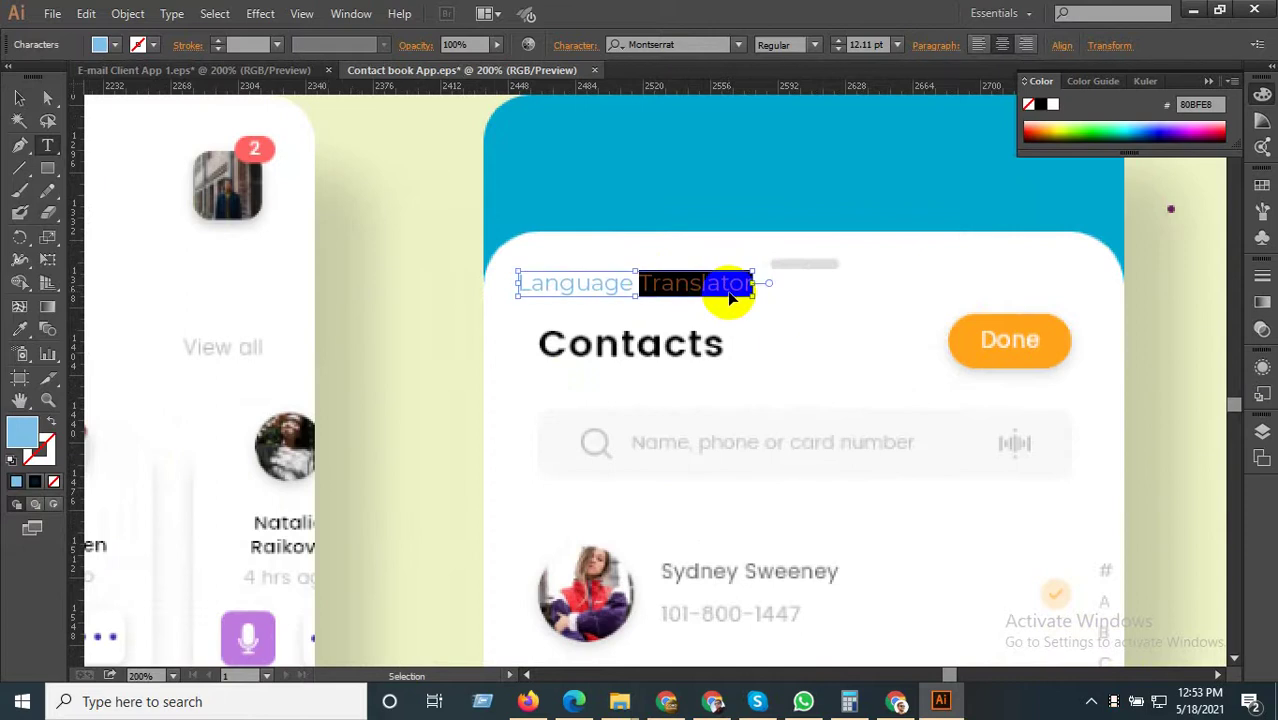
key("BackSpace")
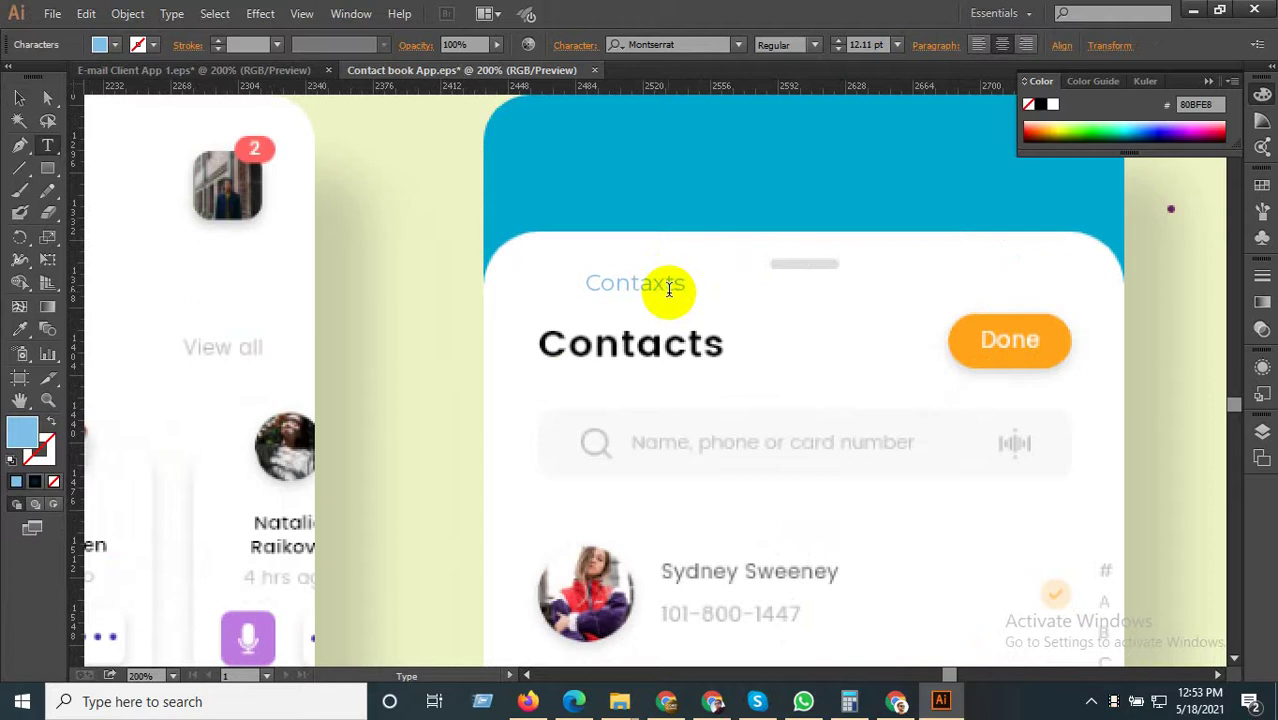
Enlarge the Contaxts heading to about 26.57 pt and set its font style to Montserrat Bold.
left_click(18, 98)
left_click(626, 280)
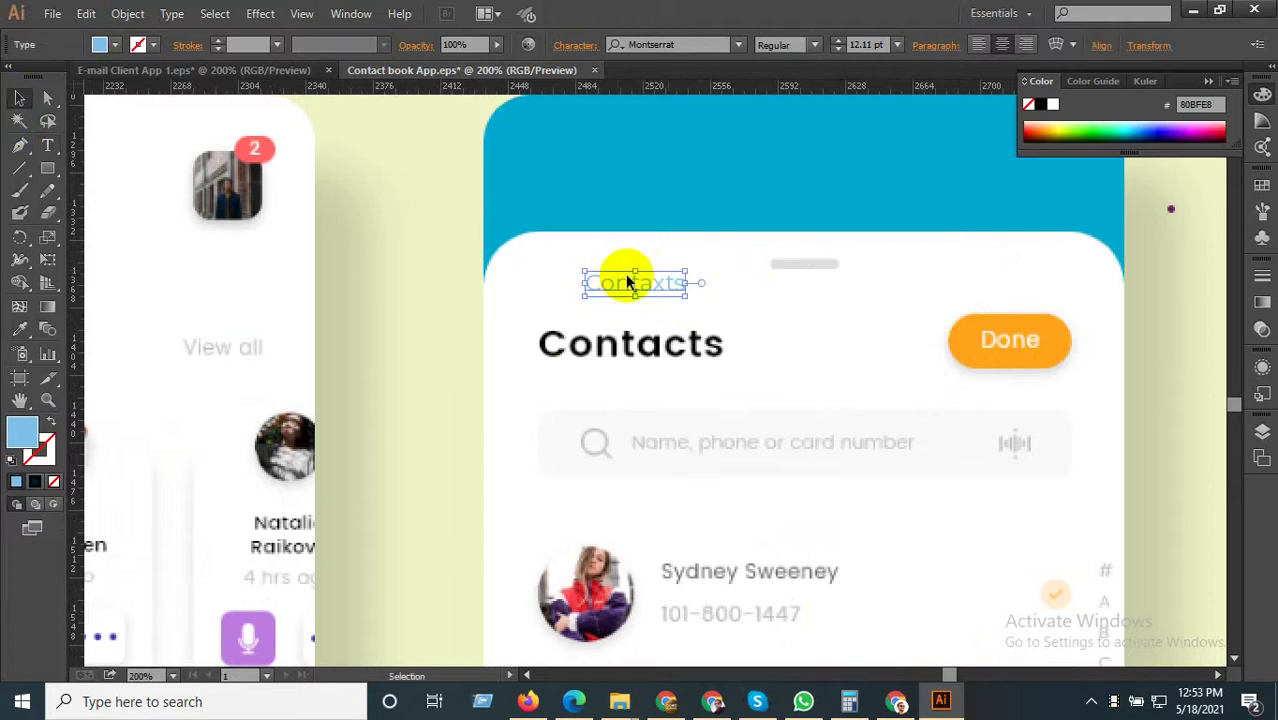
left_click_drag(685, 296, 742, 334)
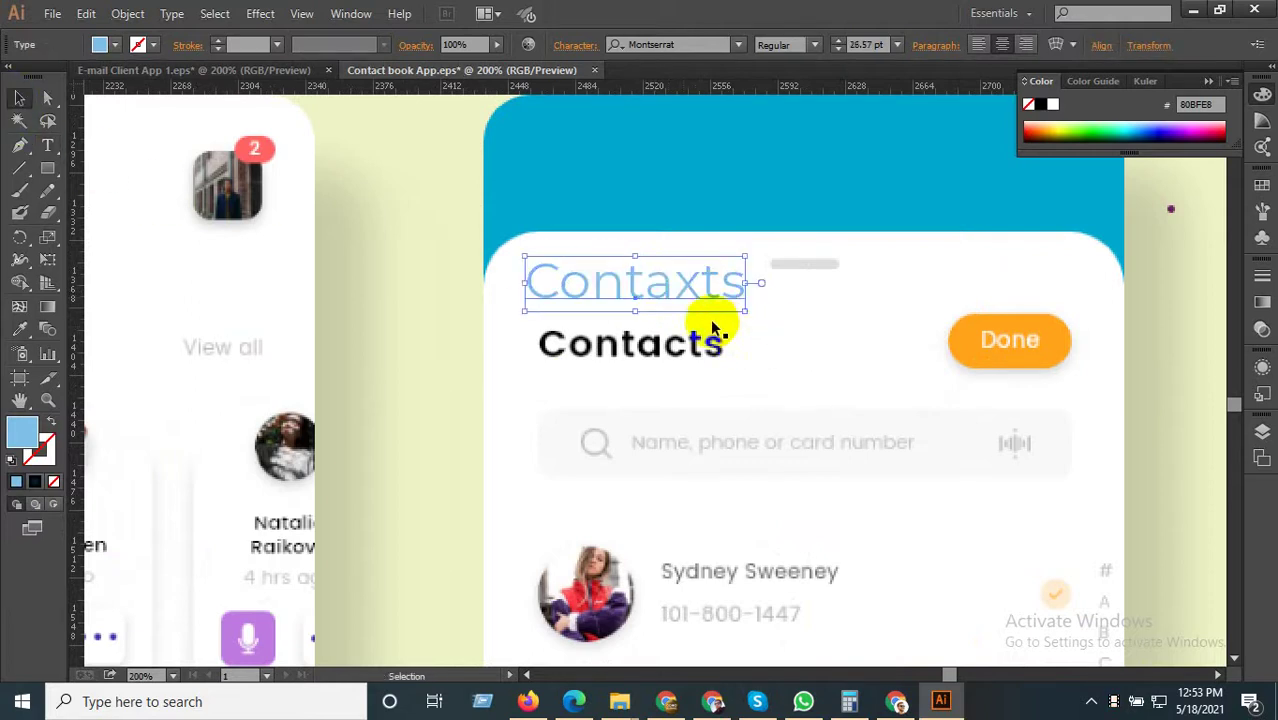
key("ctrl+t")
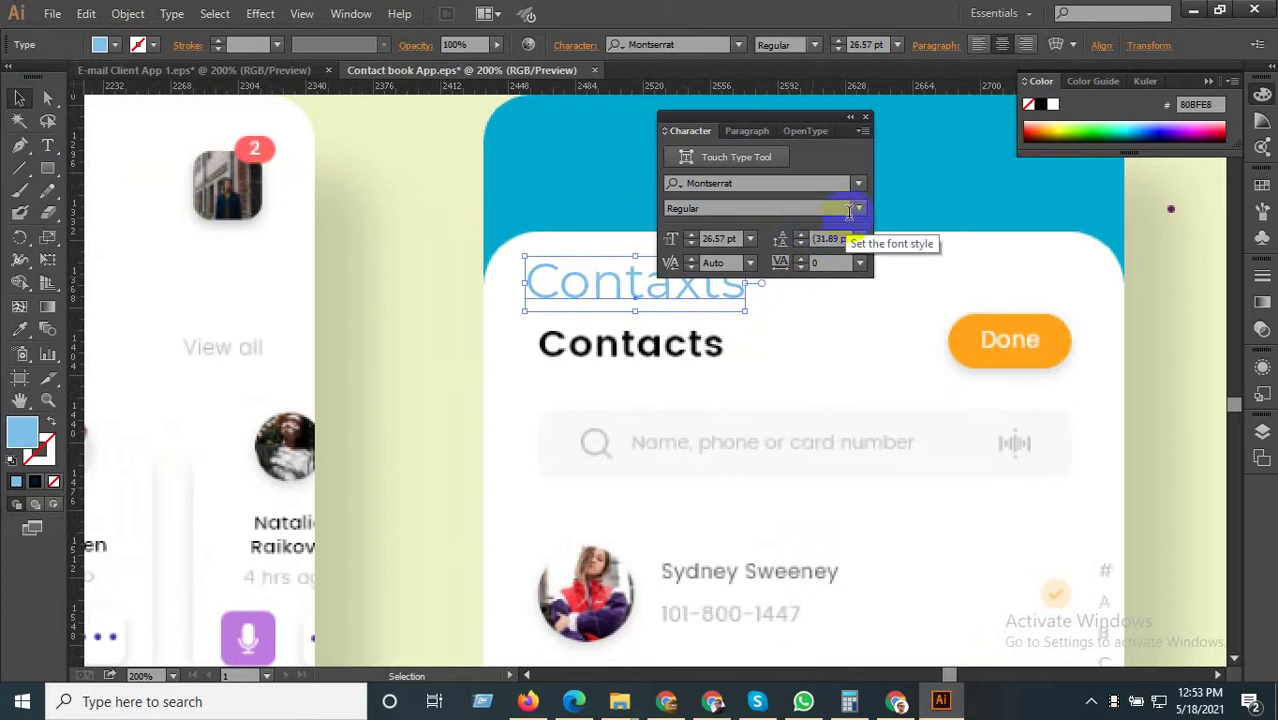
left_click(856, 208)
left_click(706, 476)
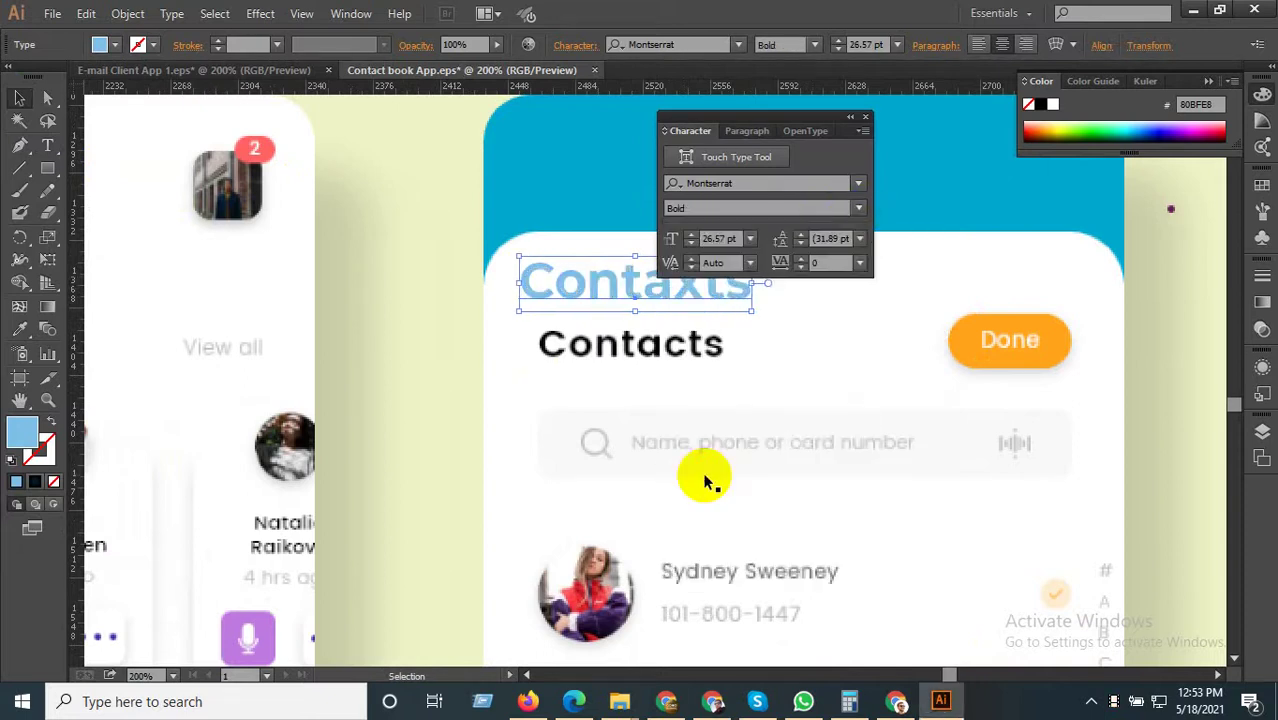
left_click(615, 306)
left_click_drag(788, 145, 511, 102)
left_click(690, 314)
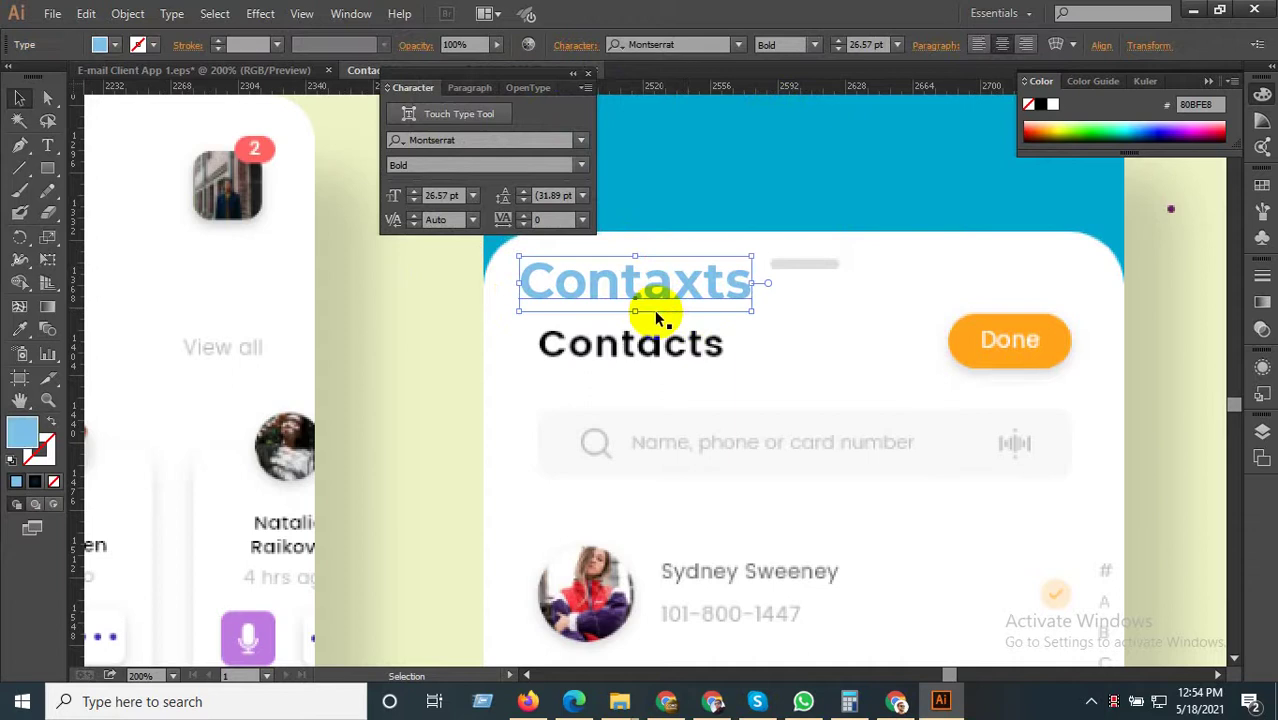
Set the Contaxts heading's fill color to black, 000000.
double_click(22, 432)
left_click_drag(228, 268, 150, 380)
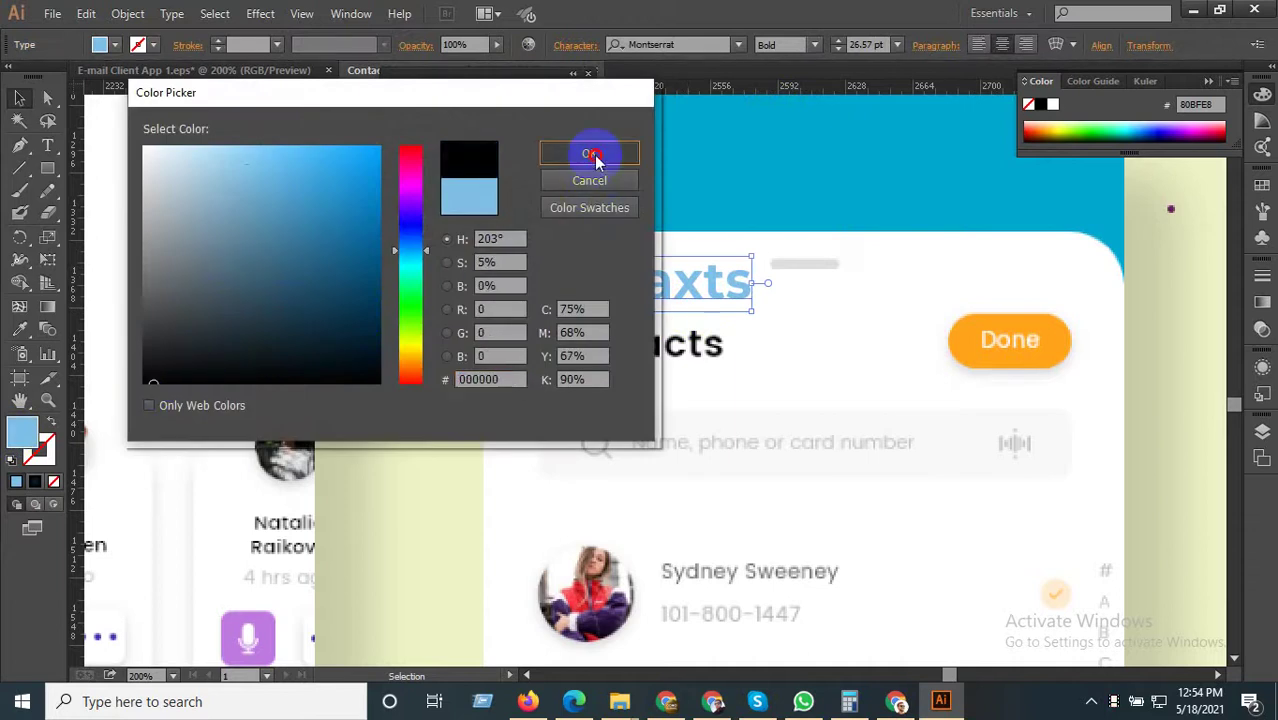
left_click(589, 153)
Scale the heading to about 20.81 pt, duplicate it above the orange button, and change the copy's text to "Done".
left_click_drag(750, 314, 901, 300)
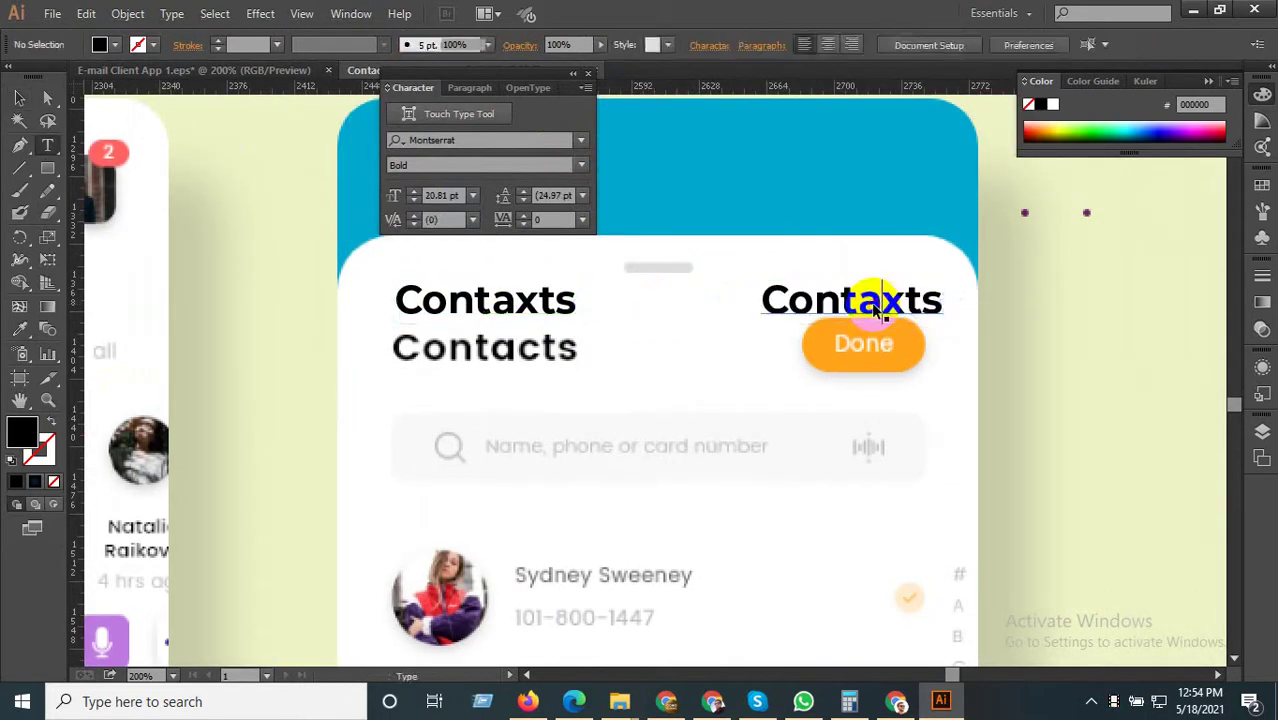
double_click(880, 300)
double_click(873, 308)
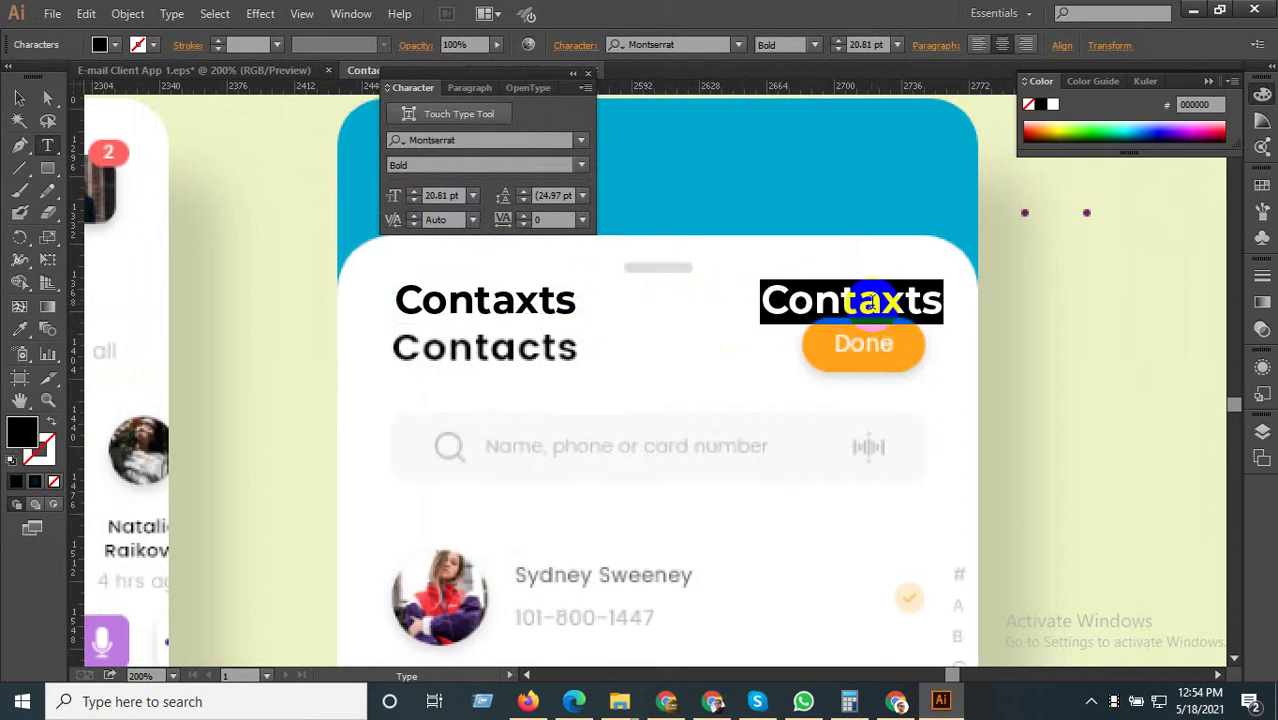
type("D")
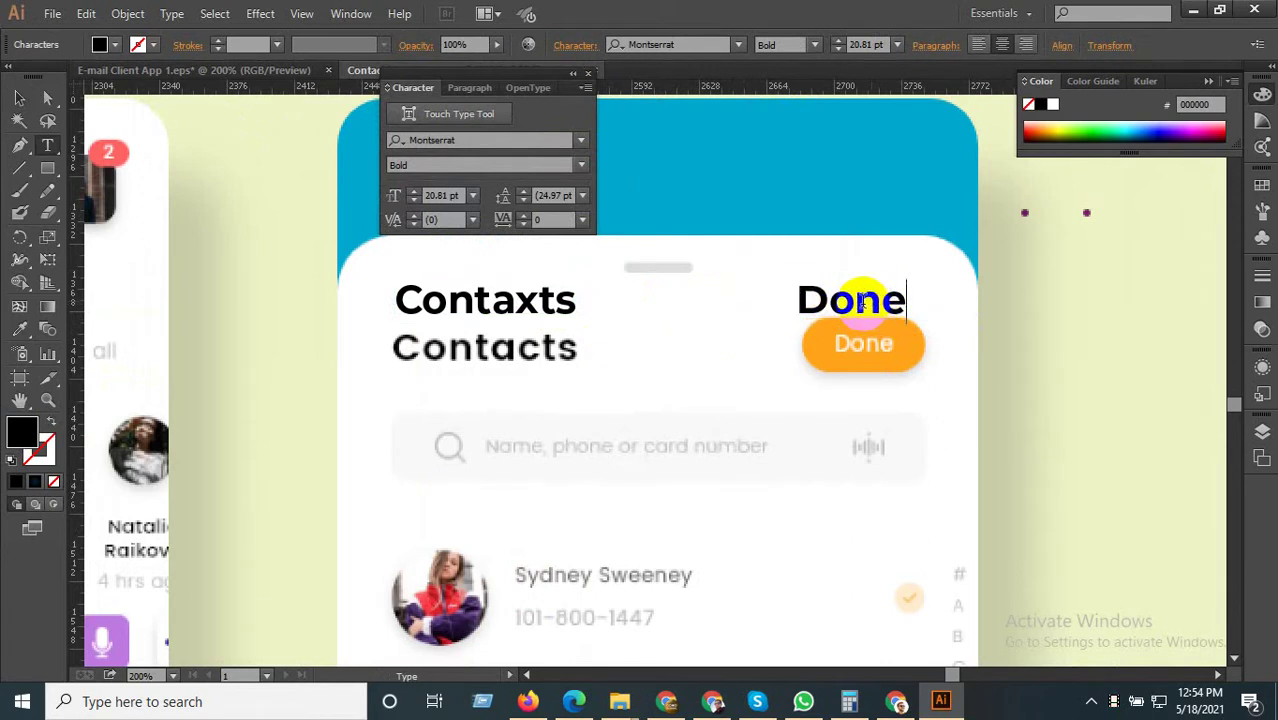
type("one")
Shrink the Done label to about 12.97 pt and nudge it into place above the reference's orange button.
left_click(19, 97)
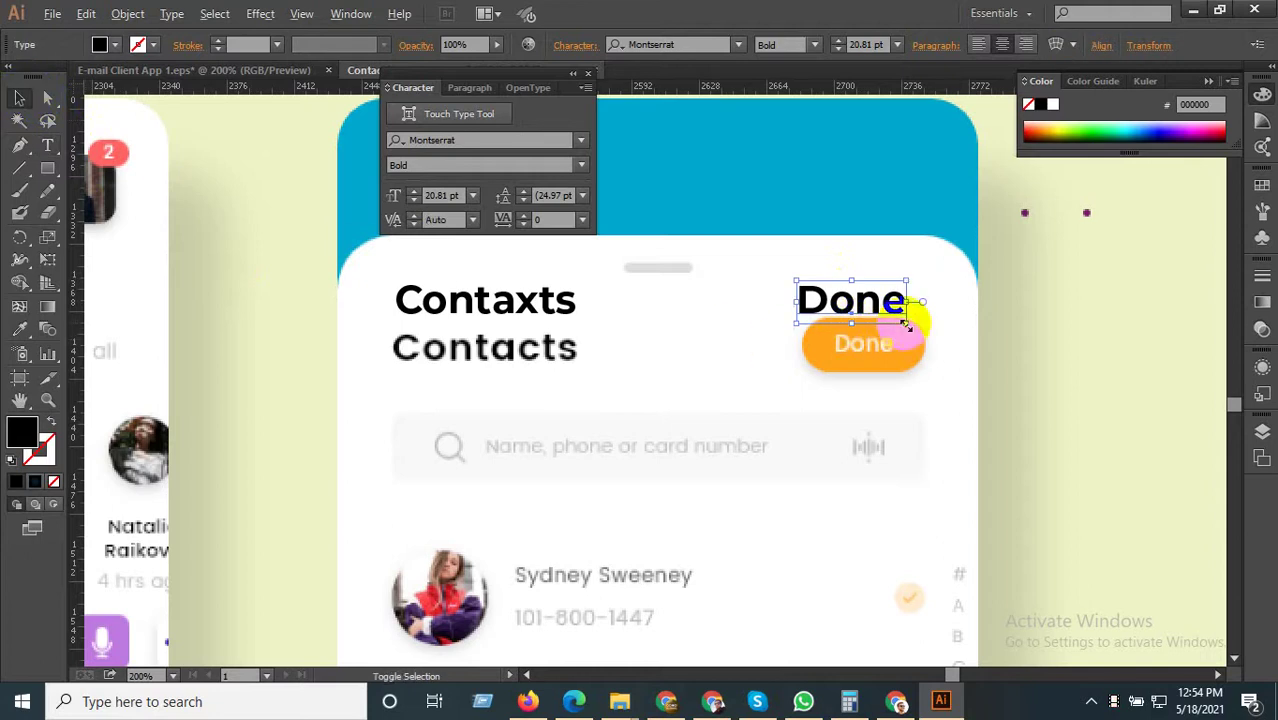
left_click_drag(906, 326, 869, 316)
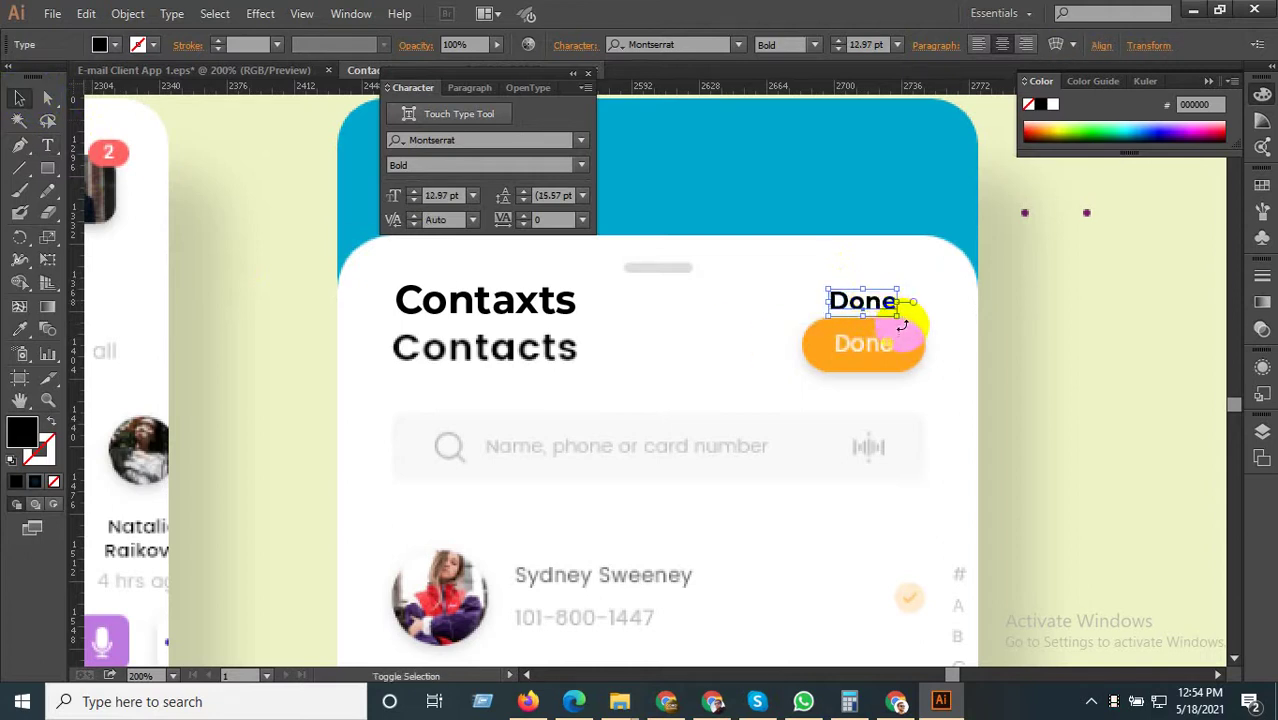
left_click_drag(884, 306, 888, 306)
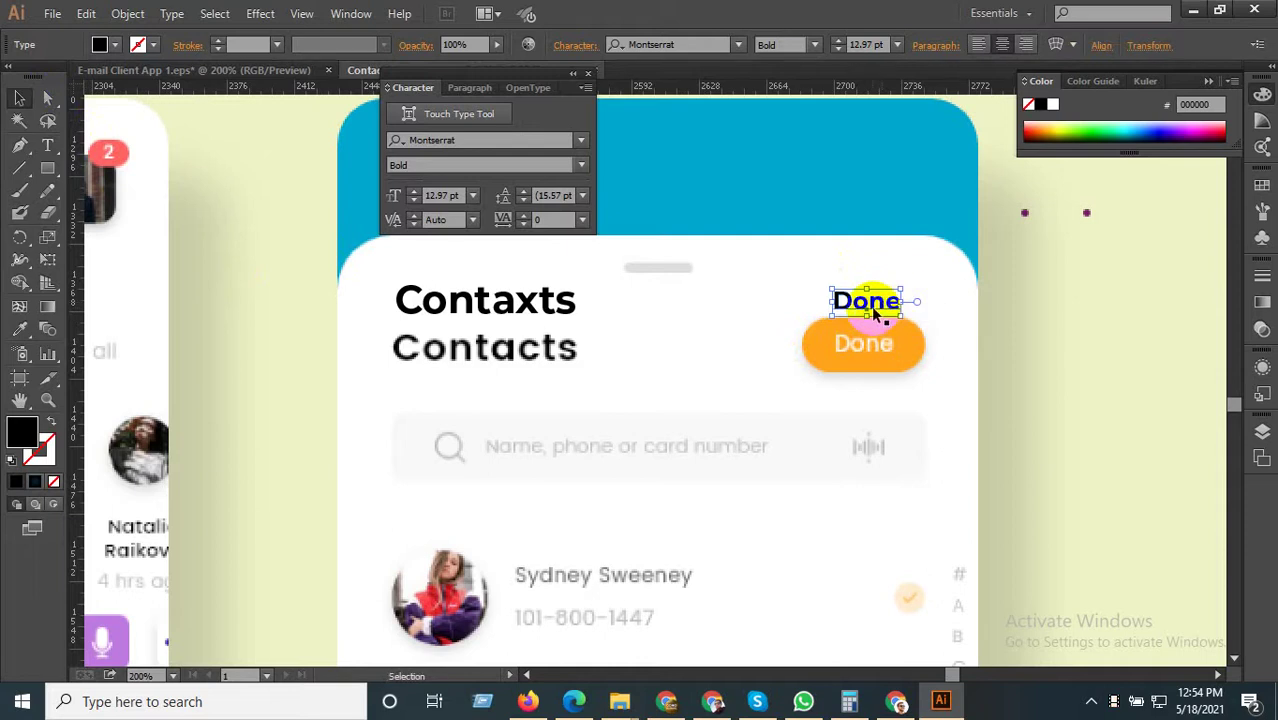
left_click_drag(56, 175, 108, 211)
left_click_drag(801, 276, 913, 324)
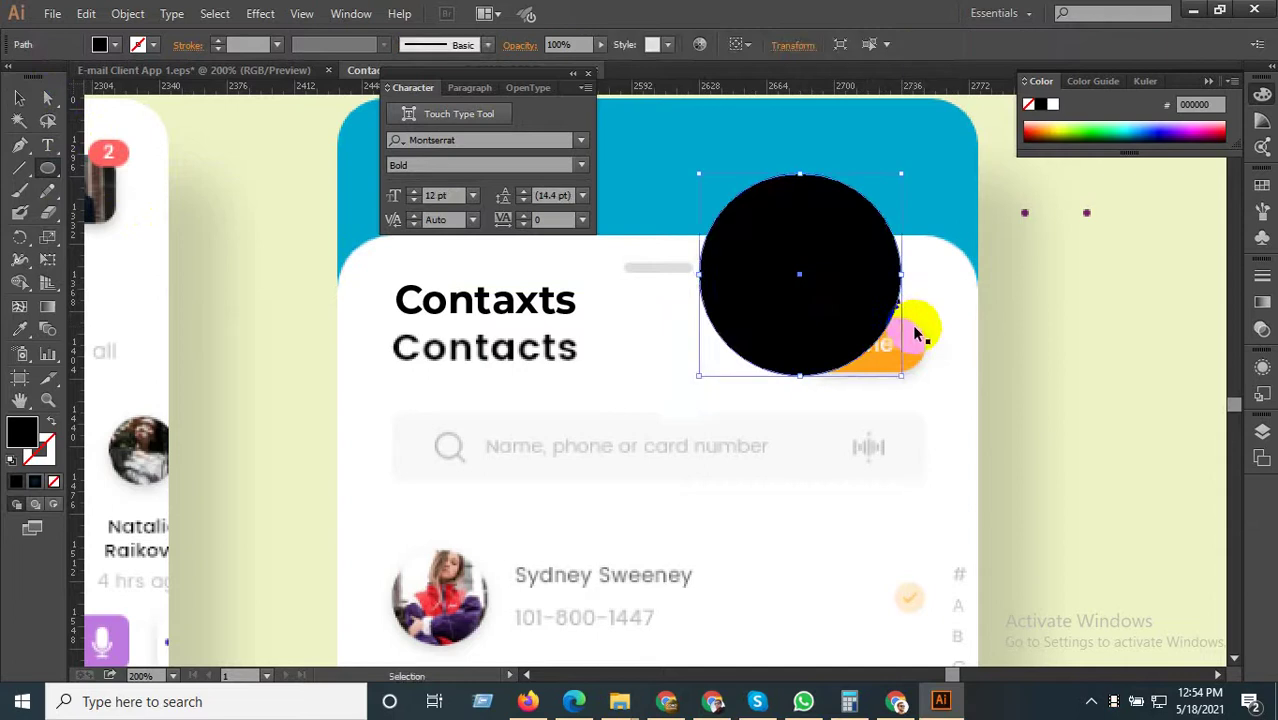
key("ctrl+z")
Draw a 57 by 25 px rounded rectangle over the Done label and fill it with the reference button's orange using the Eyedropper.
left_click_drag(47, 168, 114, 191)
left_click_drag(818, 282, 922, 326)
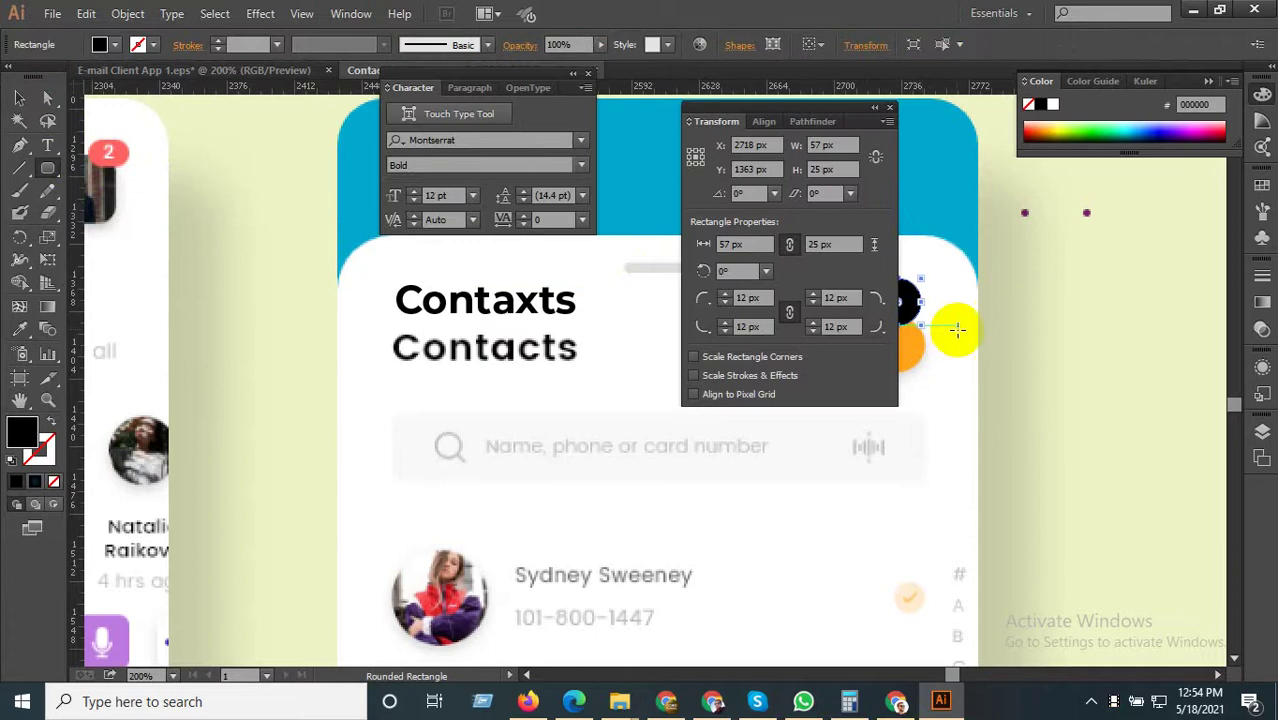
left_click(19, 329)
left_click(907, 342)
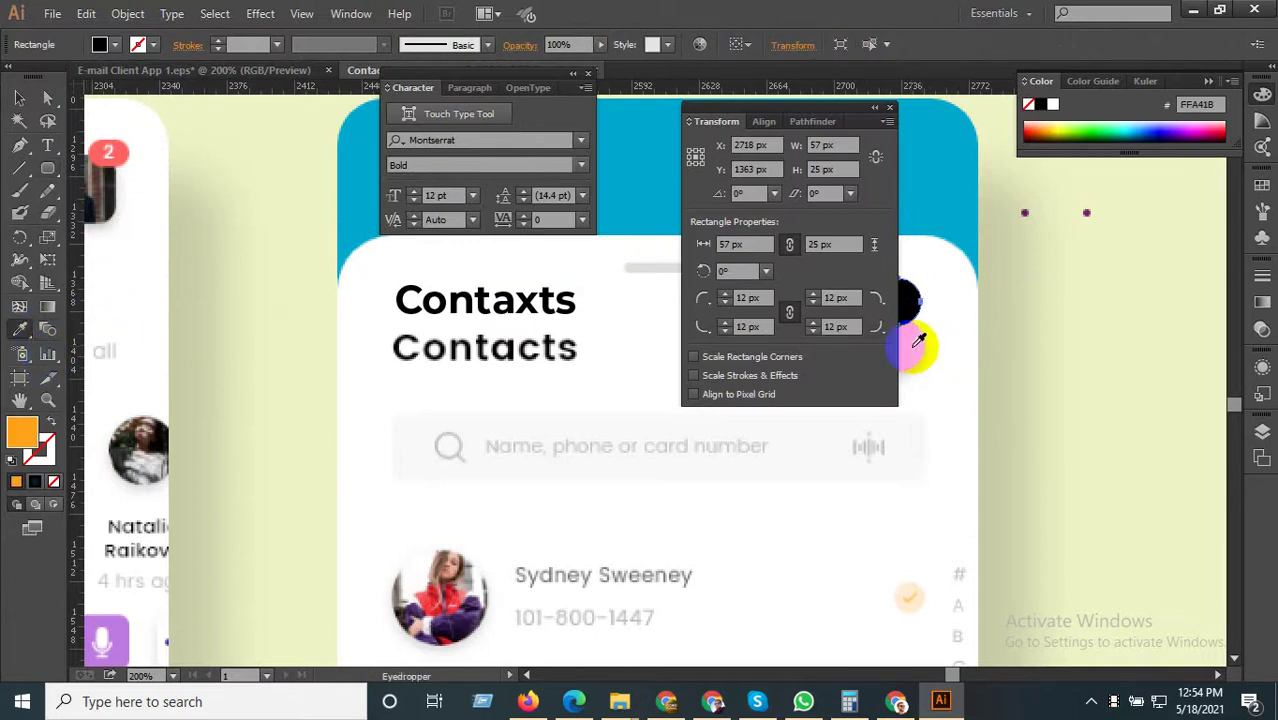
left_click(19, 97)
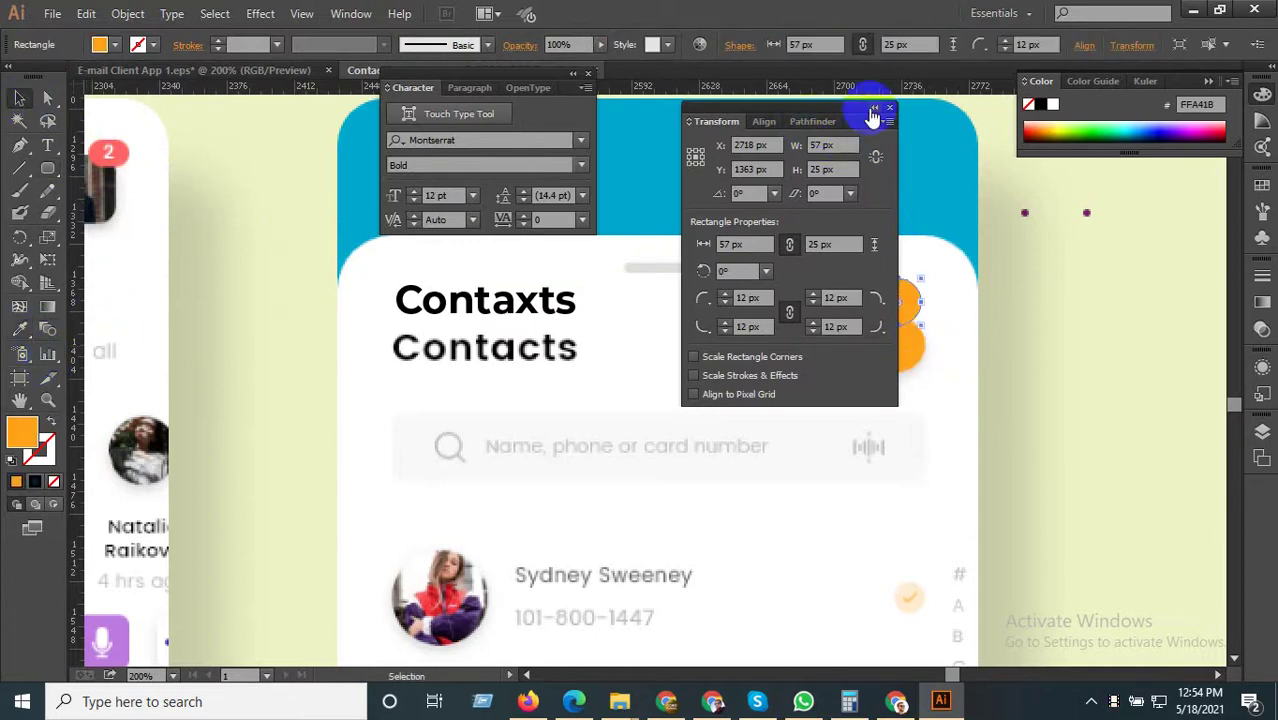
left_click(873, 108)
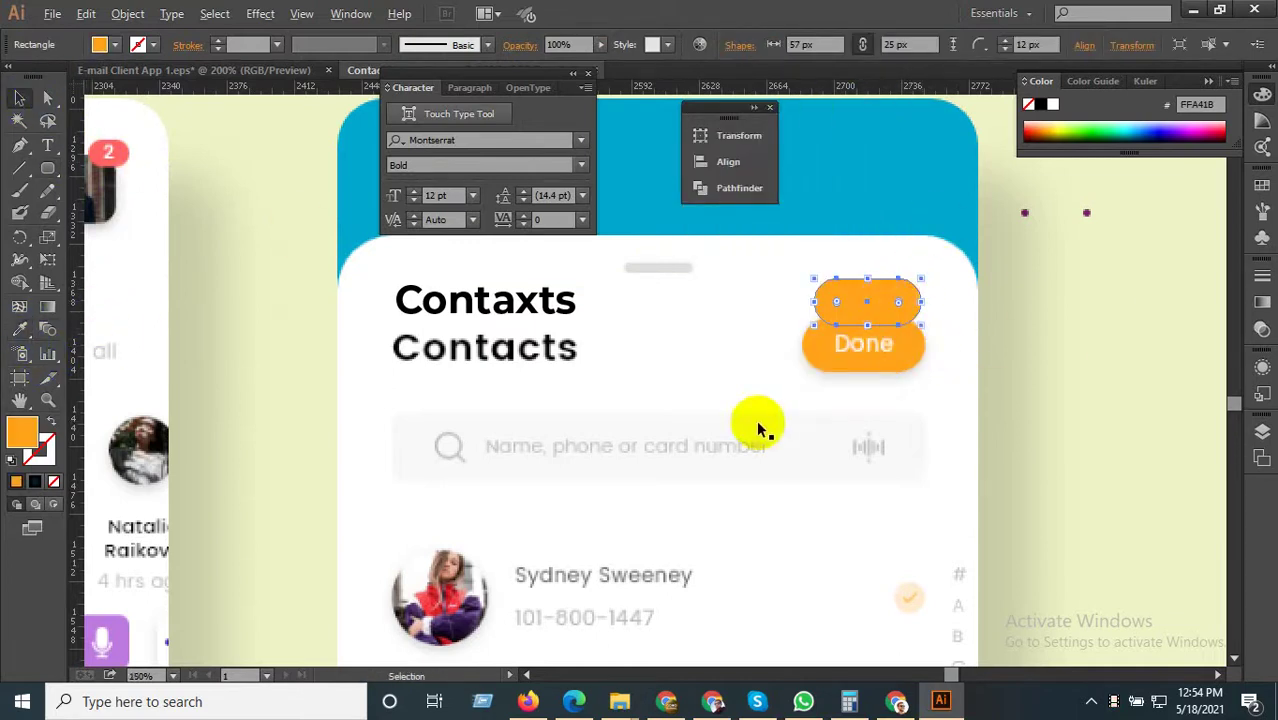
Bring the Done label in front of the new orange button and recolor it white, sampling the card with the Eyedropper.
scroll(757, 428, "down", 3)
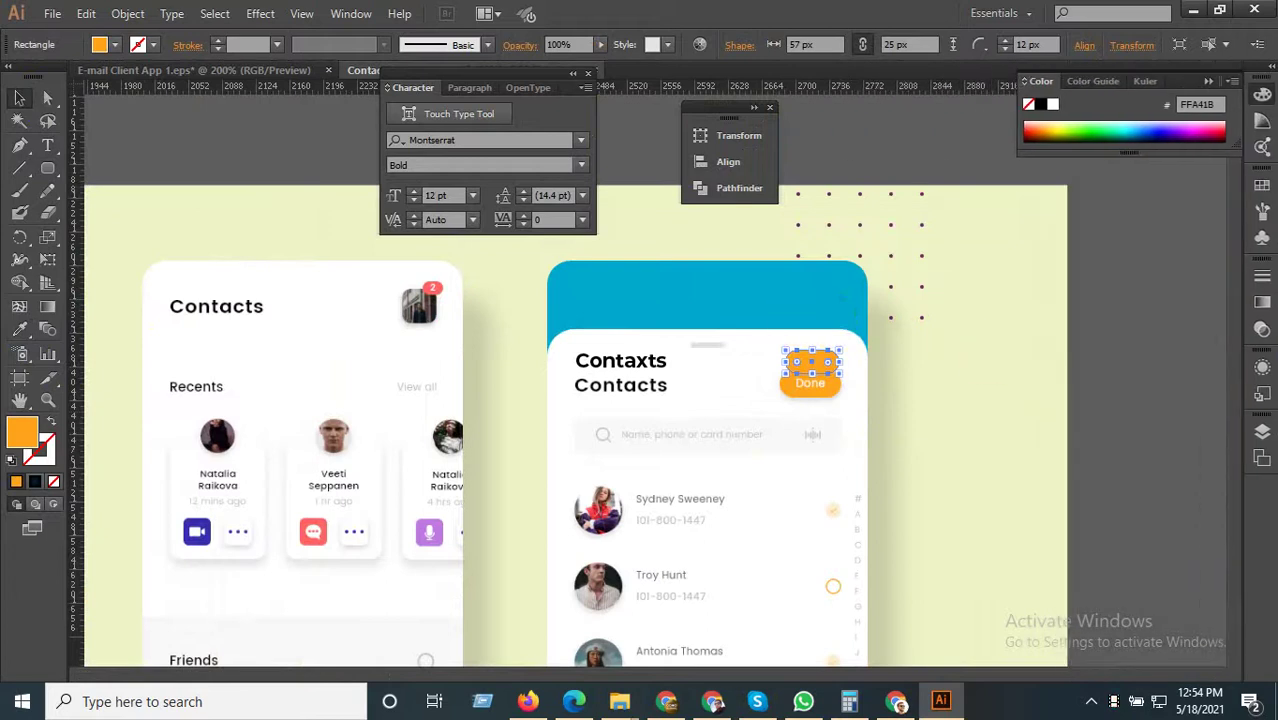
left_click_drag(1062, 430, 766, 340)
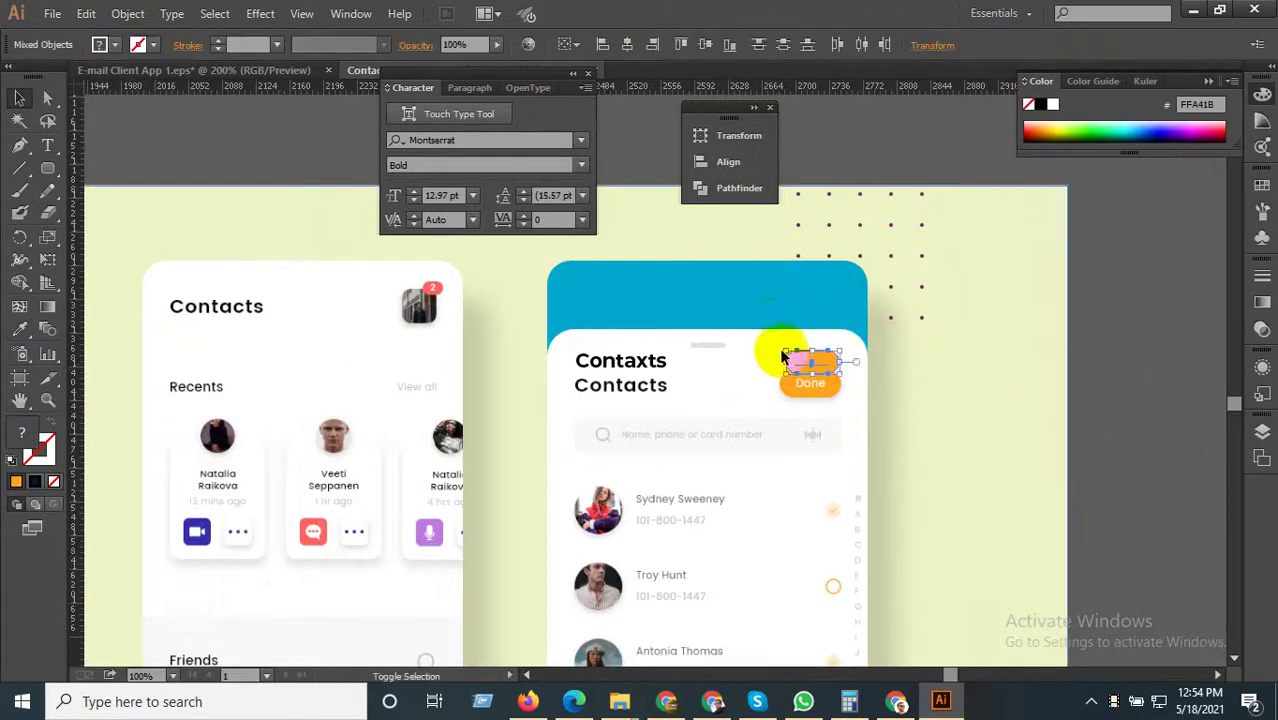
scroll(828, 372, "up", 3)
right_click(849, 357)
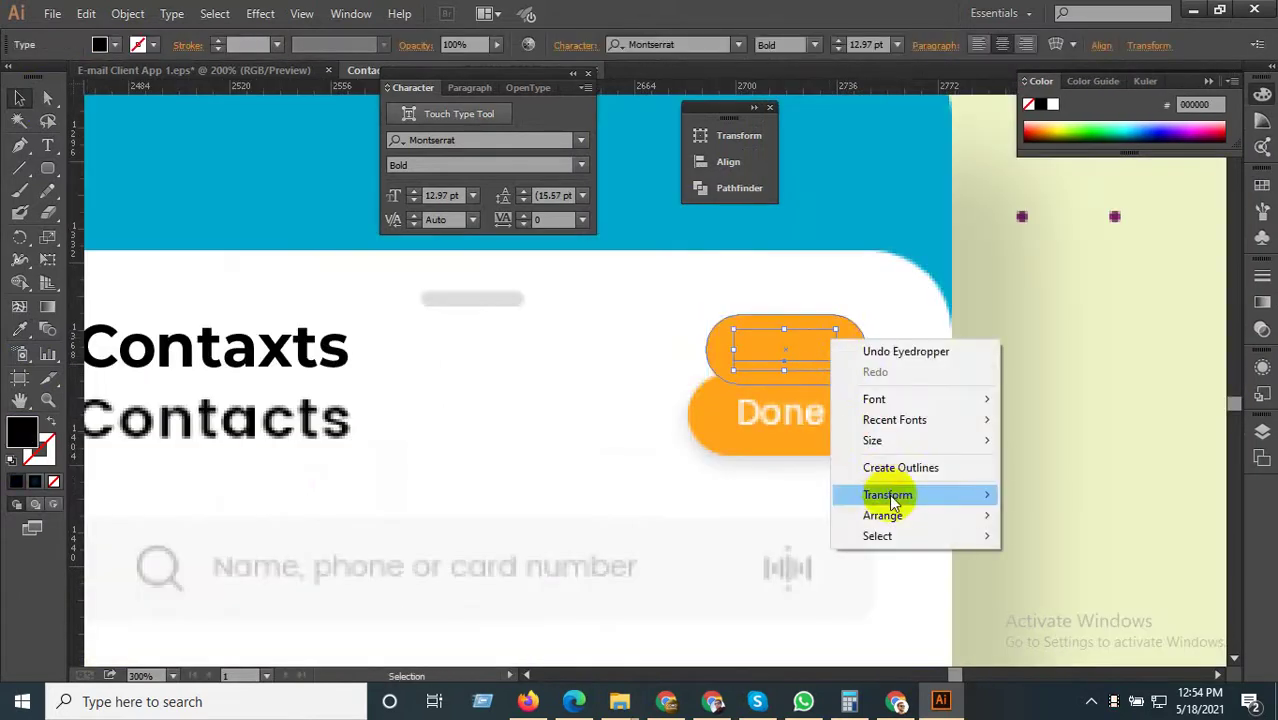
mouse_move(979, 514)
left_click(1035, 518)
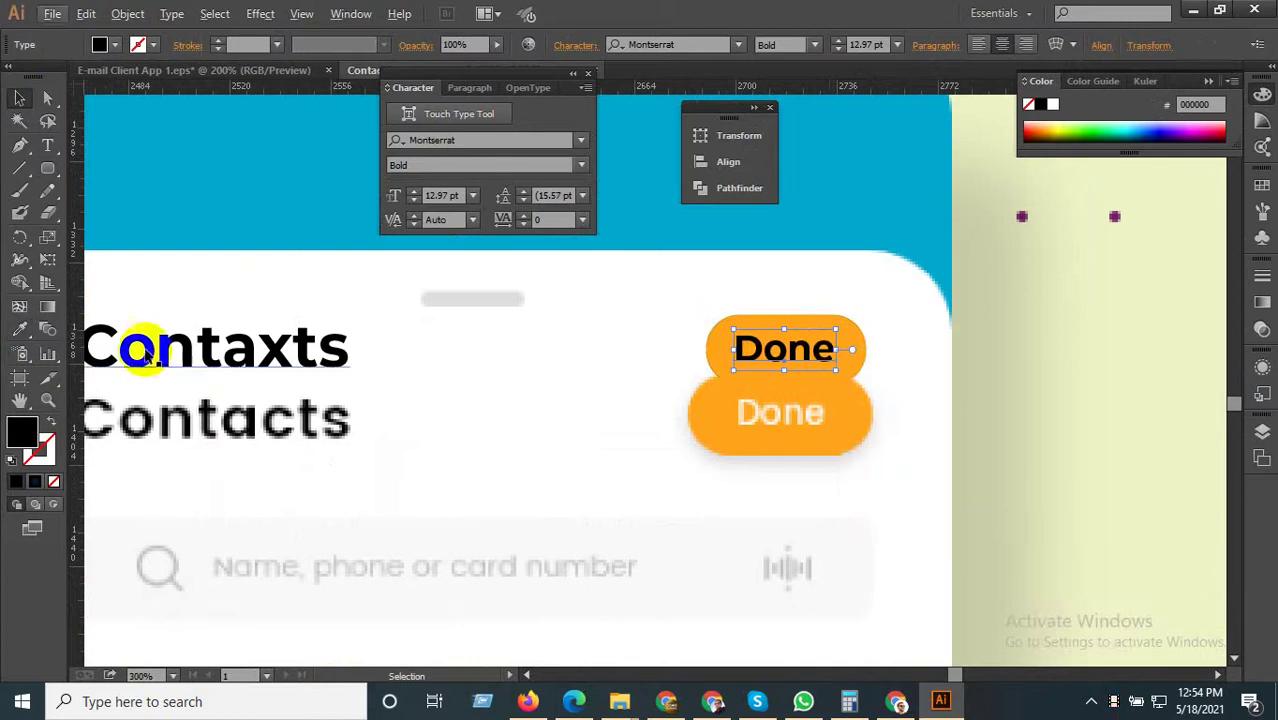
left_click(376, 296)
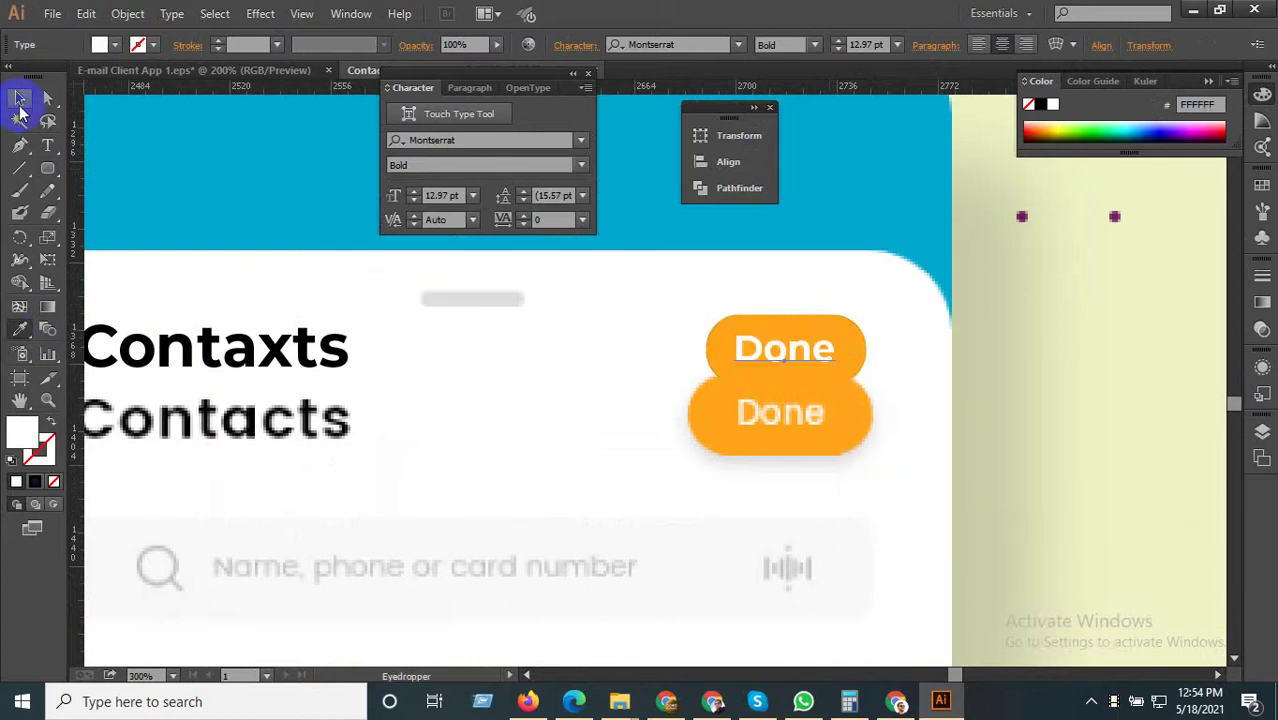
Copy the Contaxts heading and the orange Done button from the reference screen to reuse them in the phone mockups.
scroll(642, 376, "down", 2)
left_click_drag(1102, 391, 330, 310)
scroll(776, 408, "down", 6)
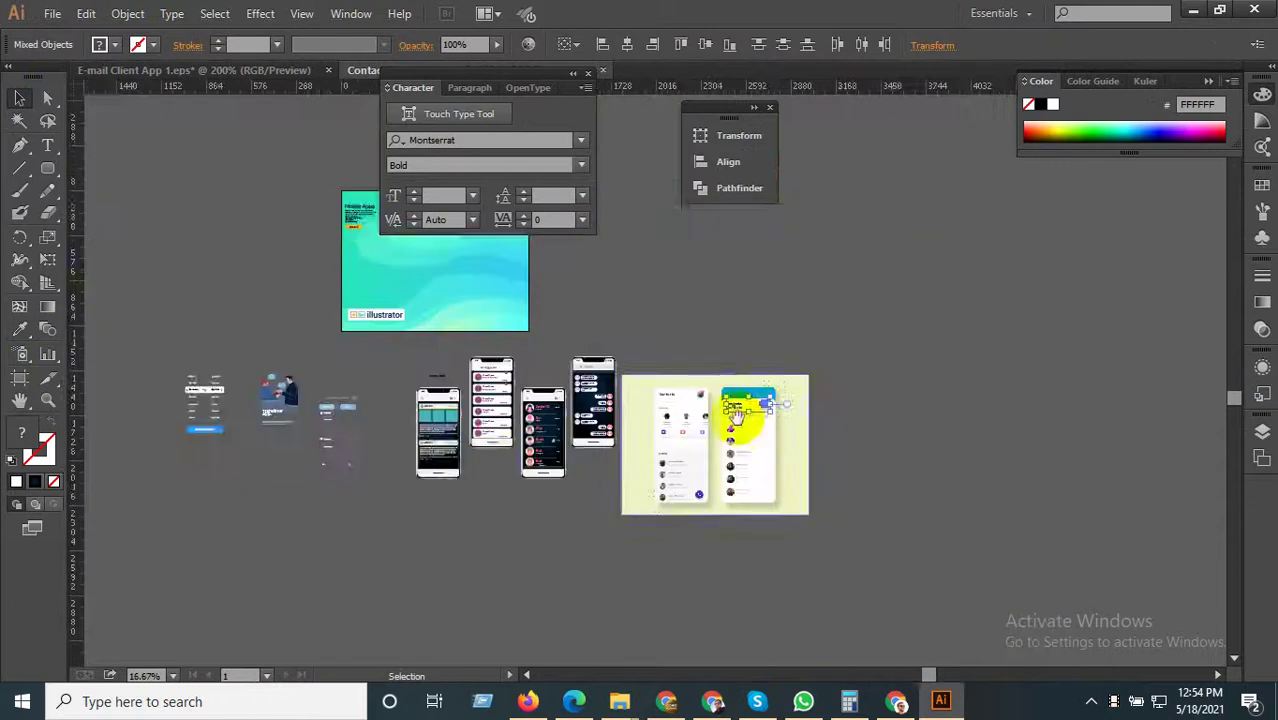
left_click_drag(506, 466, 837, 427)
scroll(770, 357, "up", 8)
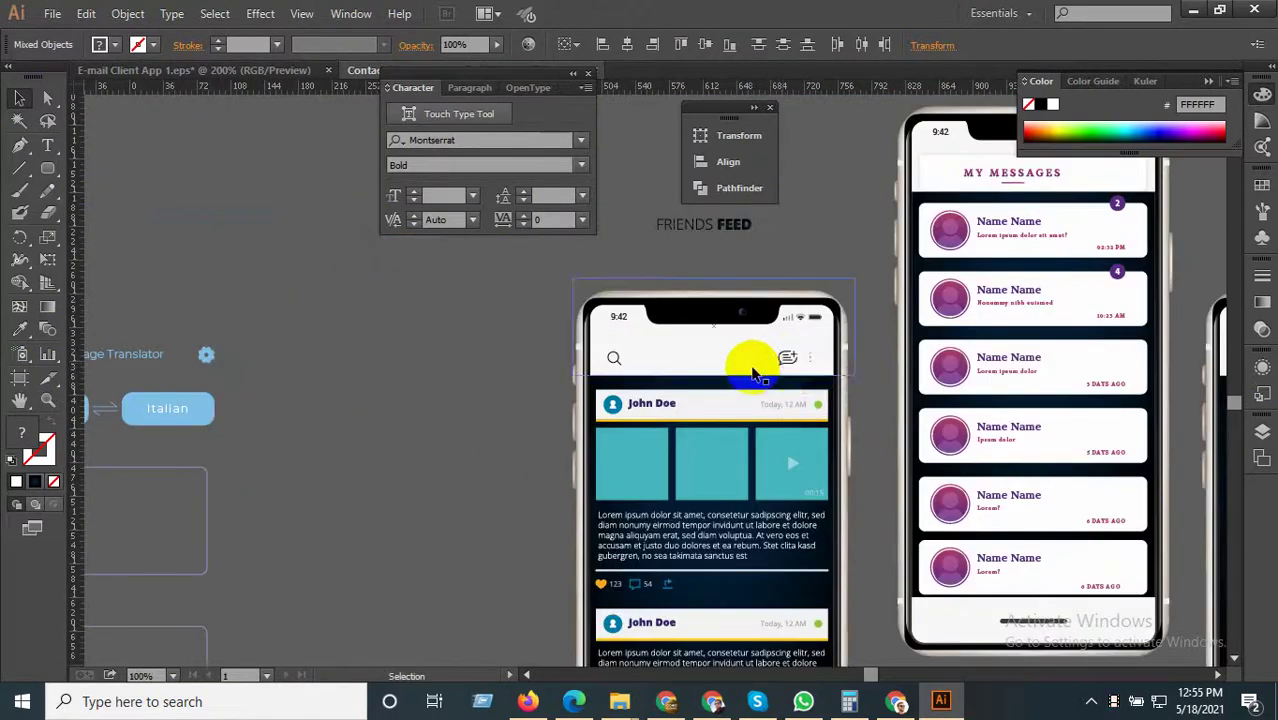
scroll(748, 363, "up", 2)
key("a")
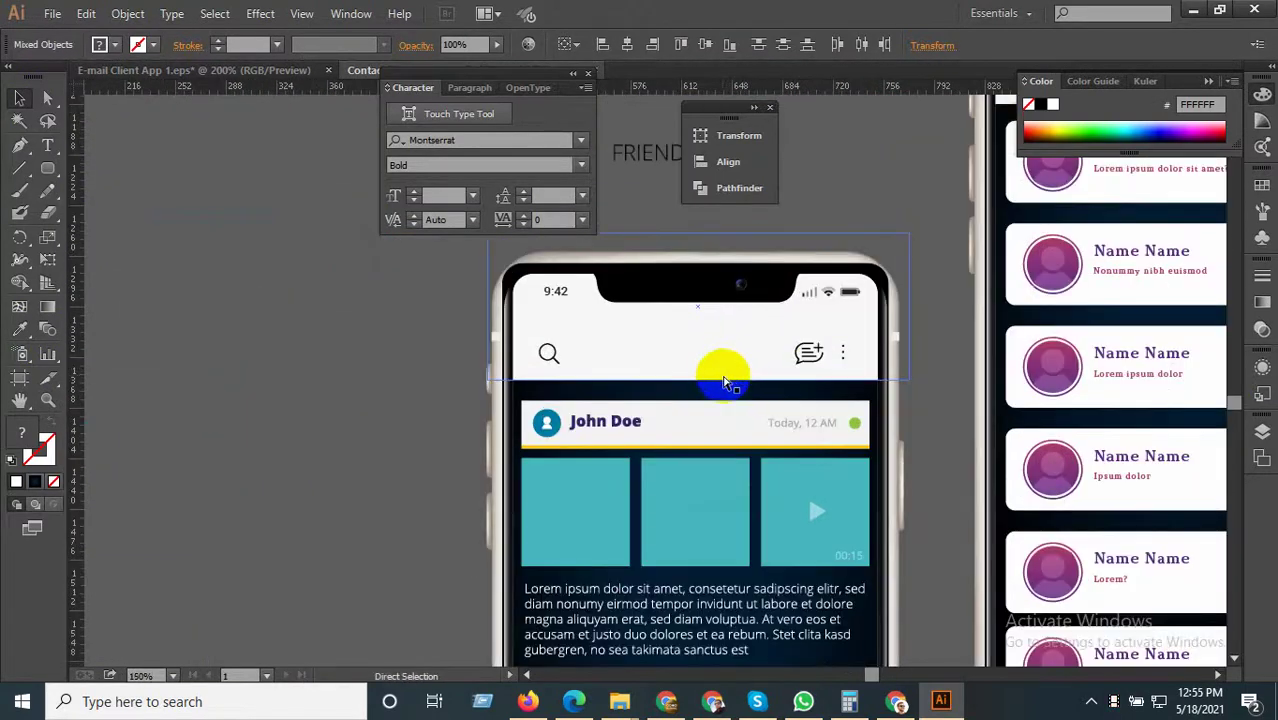
scroll(727, 381, "down", 2)
left_click_drag(707, 413, 616, 467)
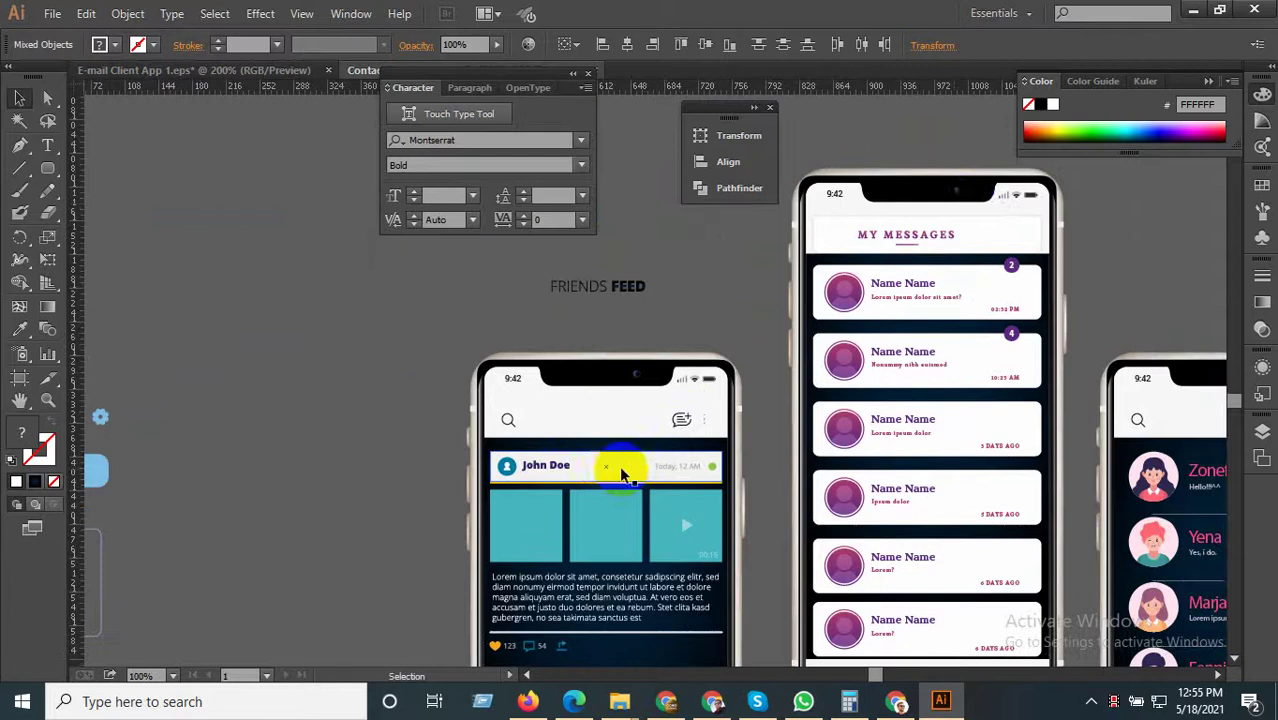
Delete the underline beneath the MY MESSAGES title on the second phone and move the title slightly down.
left_click(912, 240)
left_click(930, 238)
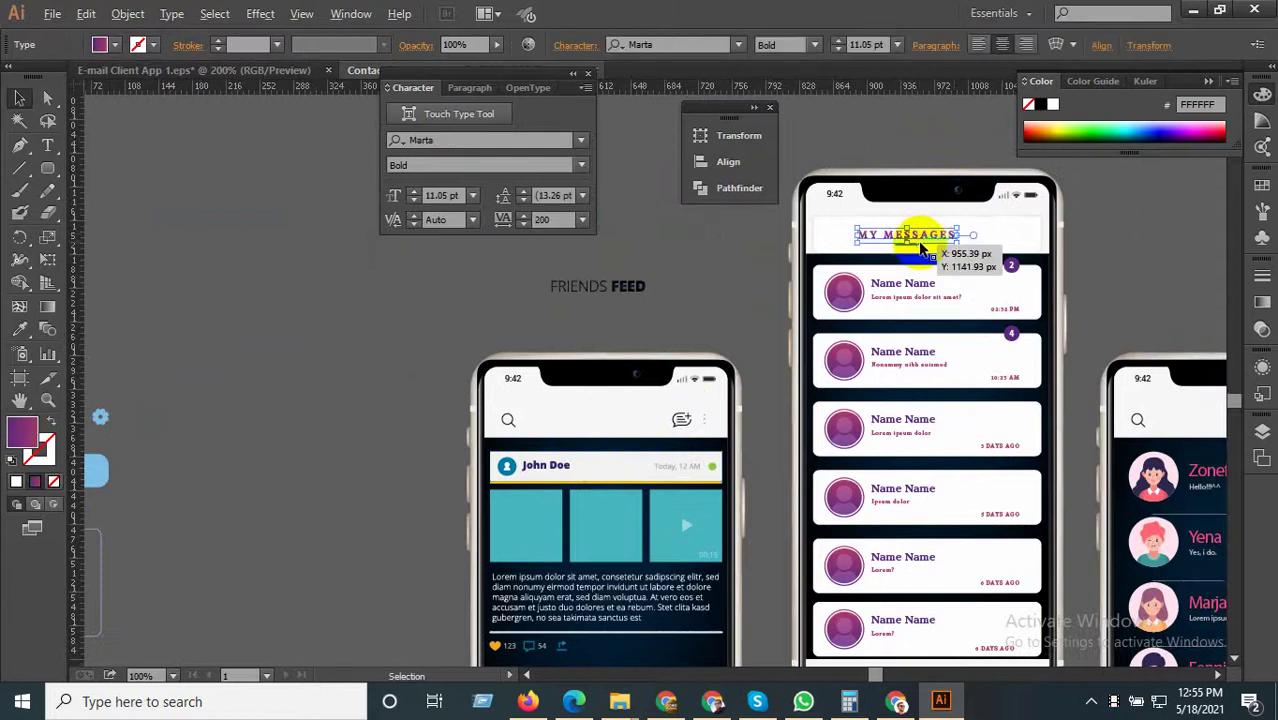
left_click(913, 245)
left_click(898, 259)
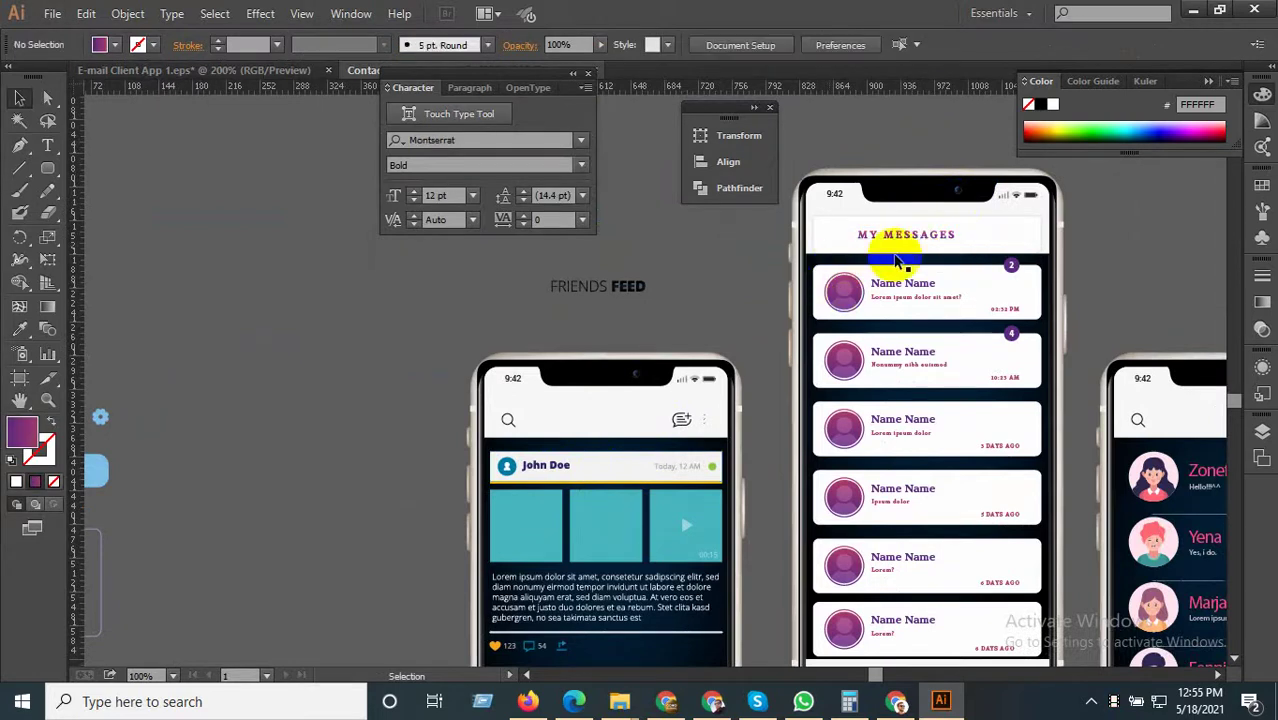
scroll(936, 230, "up", 2)
left_click_drag(945, 258, 949, 262)
Paste the Contaxts heading and Done button into the leftmost phone's header and move its search and chat icons off the phone.
key("ctrl+v")
left_click_drag(878, 391, 1086, 260)
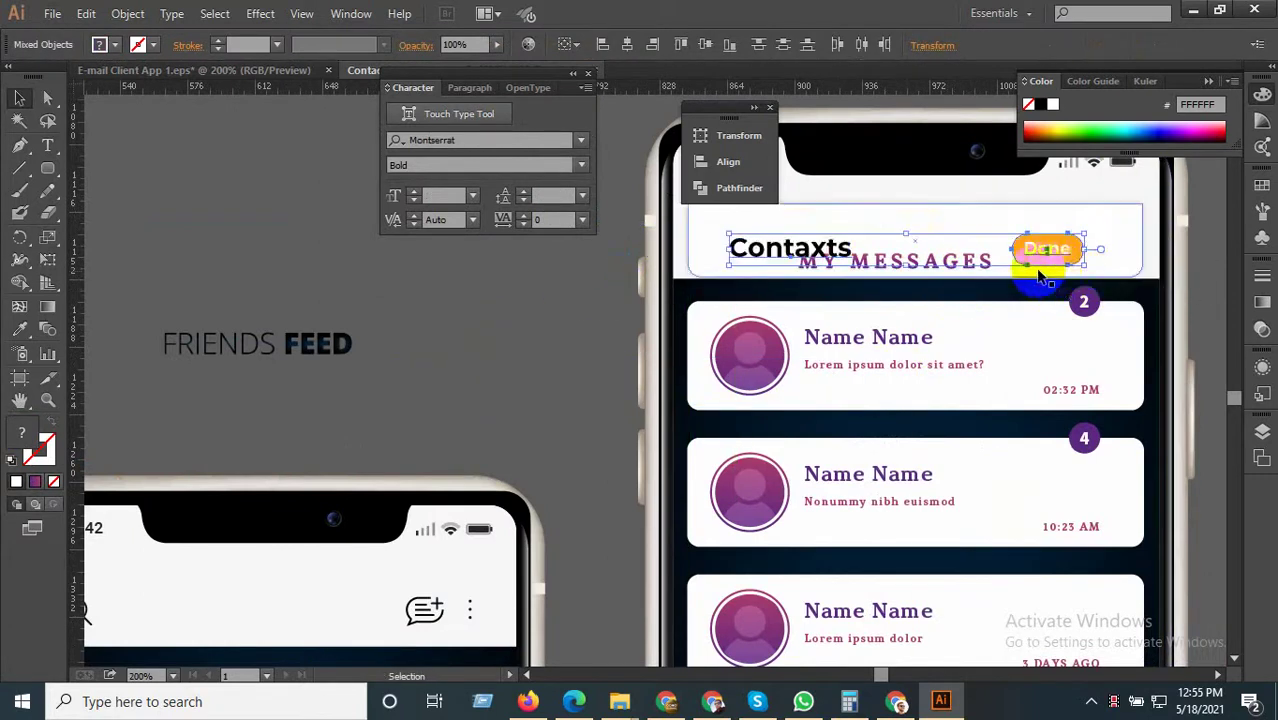
scroll(1040, 278, "down", 1)
left_click_drag(879, 236, 383, 528)
left_click_drag(476, 505, 648, 379)
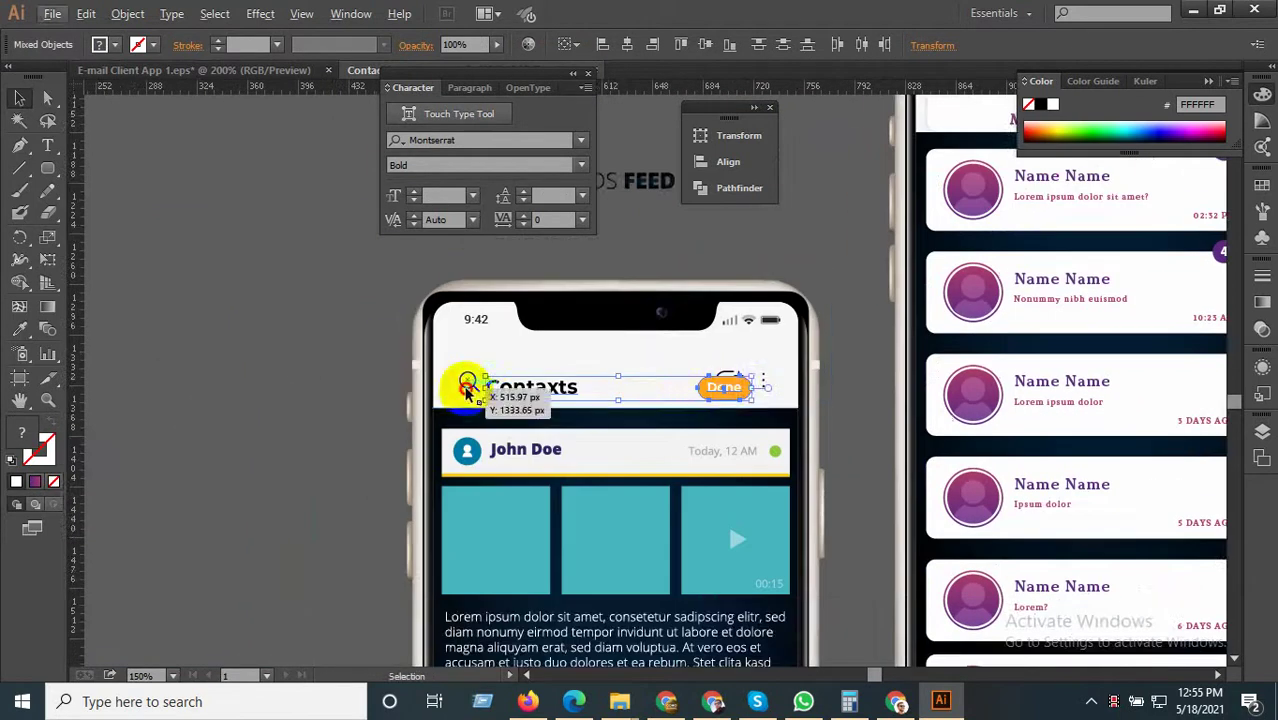
left_click_drag(466, 390, 129, 251)
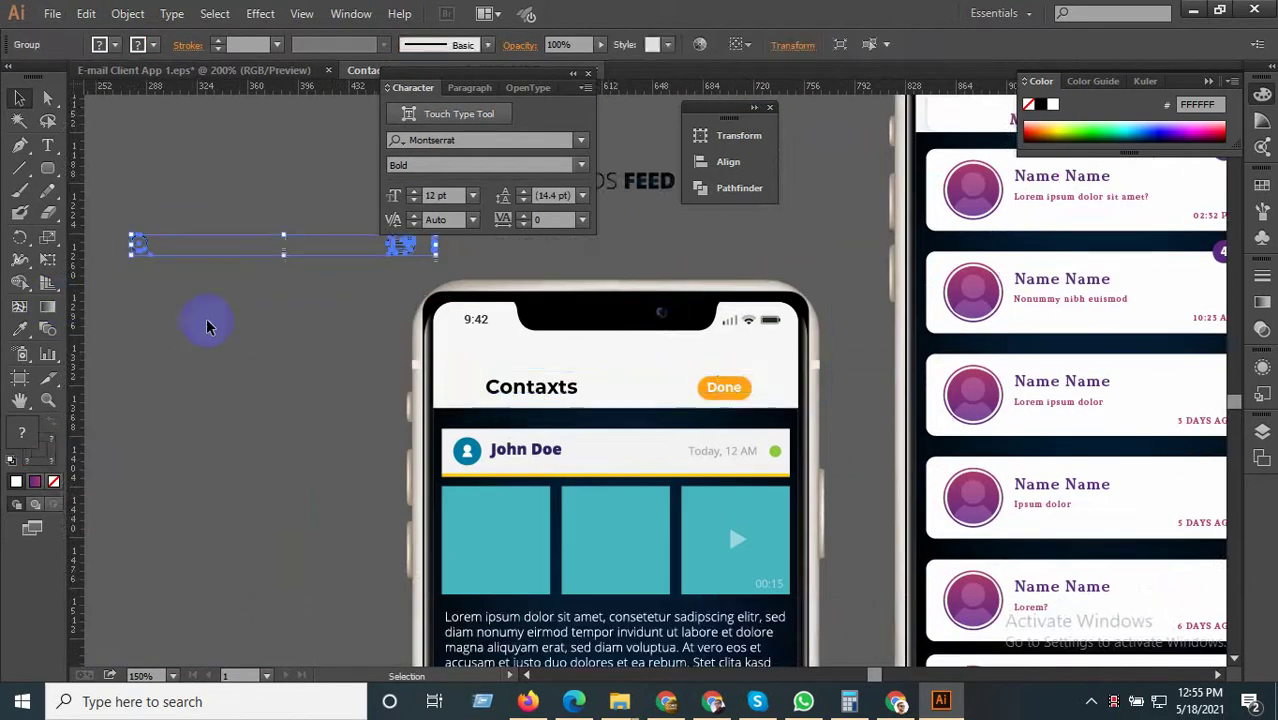
Group the Contaxts heading with the Done label and its orange button.
left_click(565, 388)
left_click(728, 388, "shift")
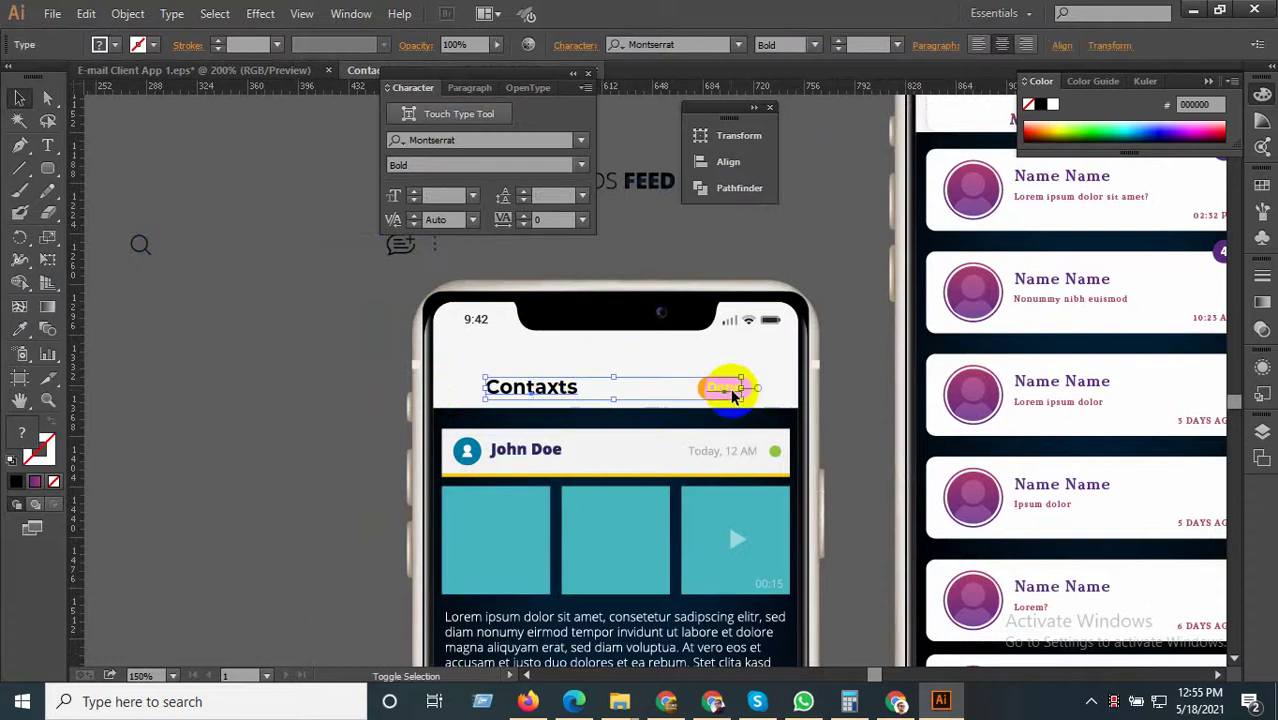
scroll(733, 393, "up", 5)
right_click(671, 373)
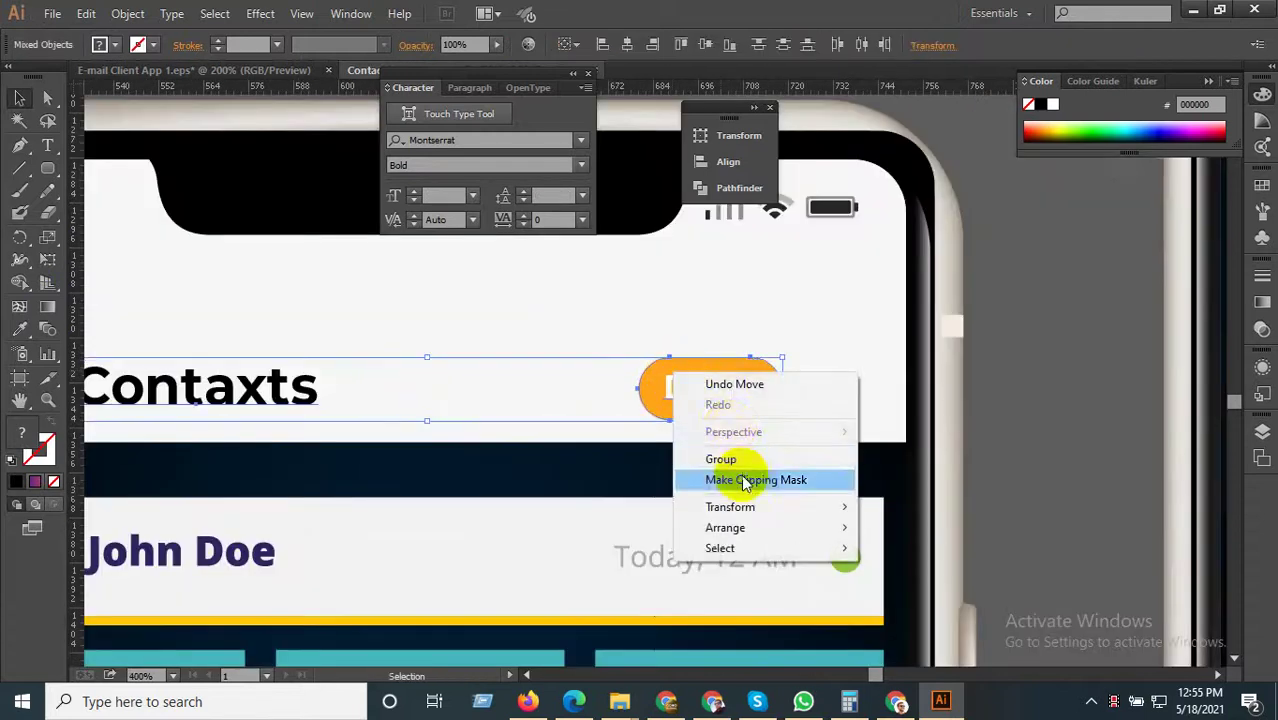
left_click(738, 459)
Scale the heading group to about 239 by 21 px so it spans the leftmost phone's header, and nudge it into place.
scroll(778, 374, "down", 1)
left_click_drag(783, 365, 870, 357)
scroll(870, 357, "down", 1)
scroll(517, 398, "up", 2)
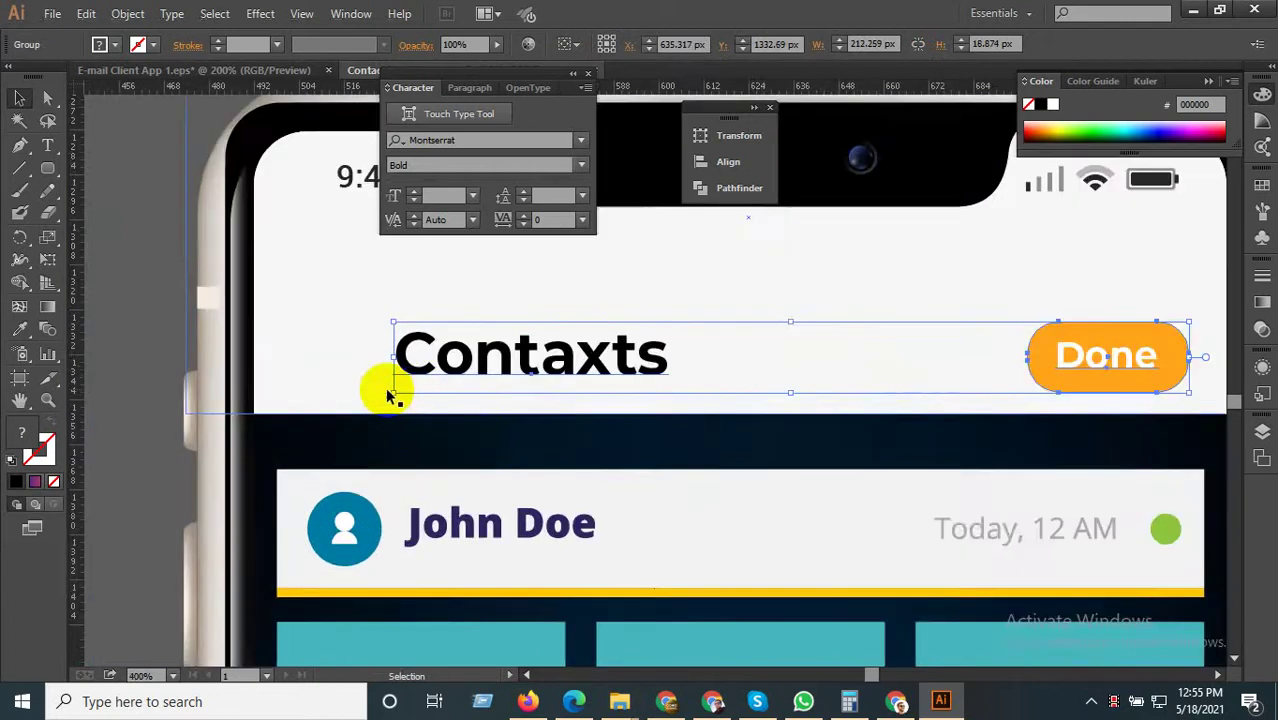
left_click_drag(395, 393, 293, 413)
scroll(590, 435, "down", 1)
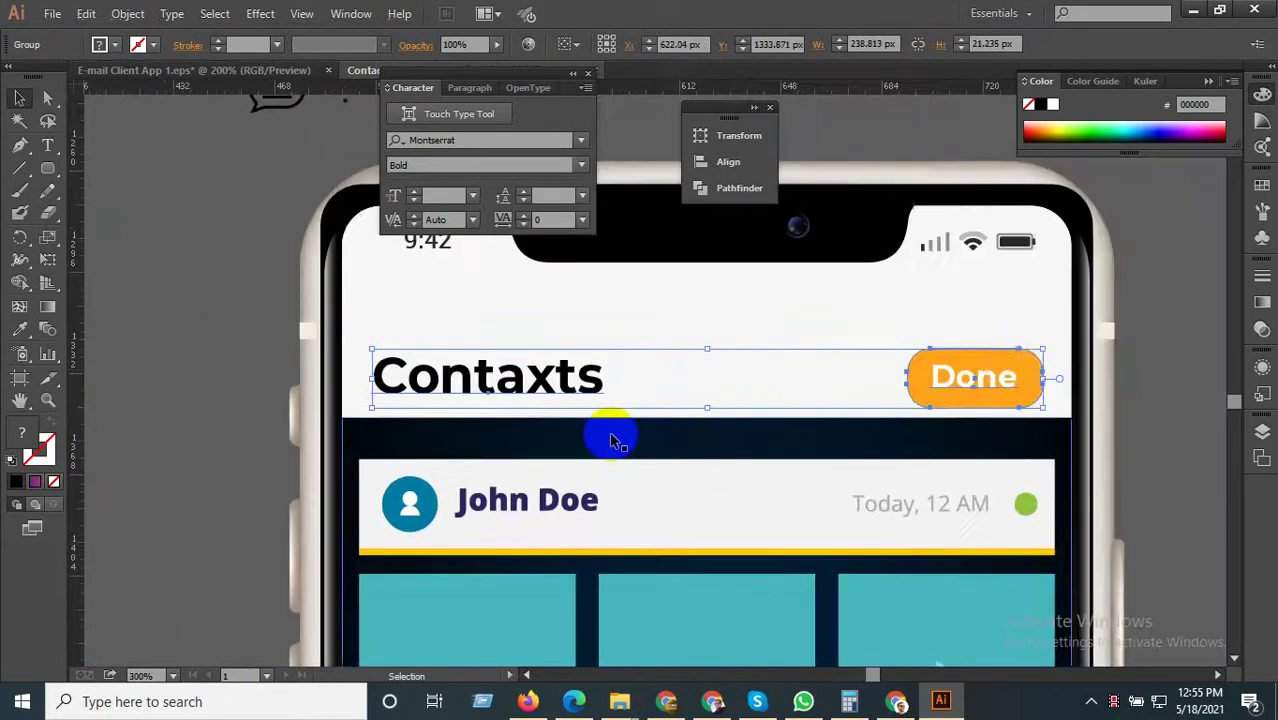
left_click_drag(1003, 375, 1005, 371)
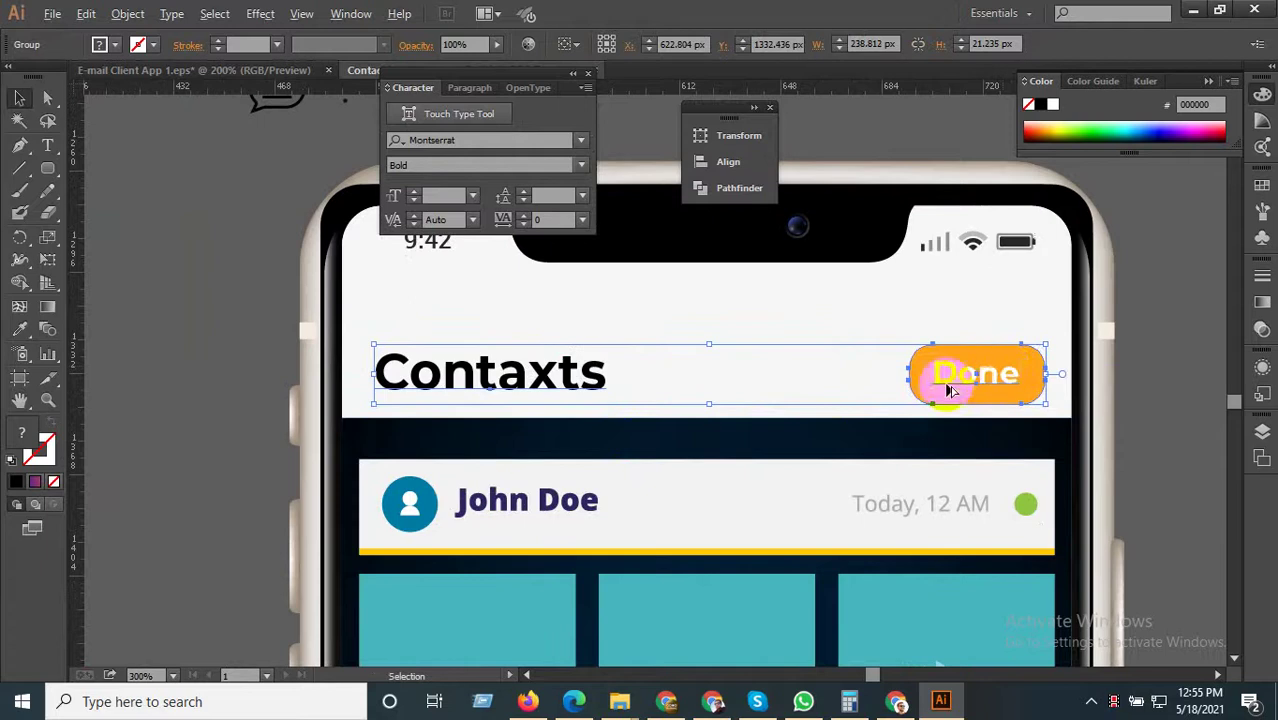
Set the font size of the grouped Contaxts and Done text to 10 pt.
scroll(956, 370, "down", 1)
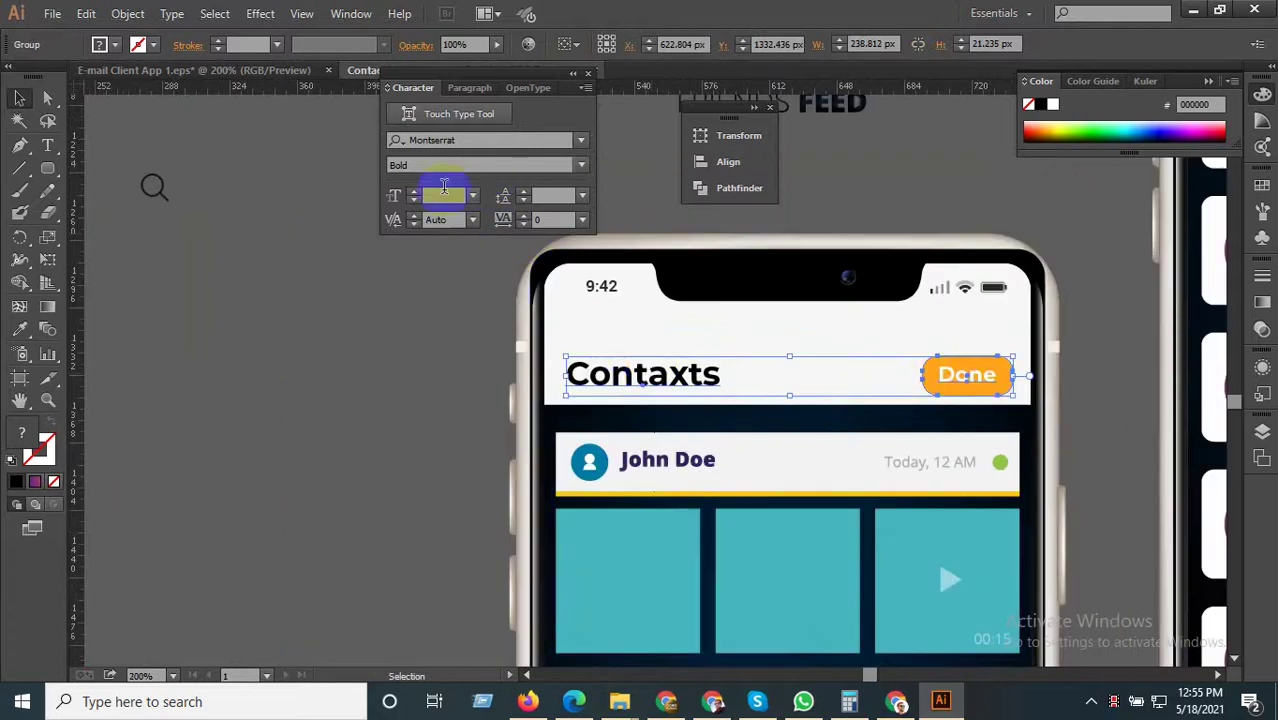
type("14")
key("Return")
scroll(429, 195, "down", 2)
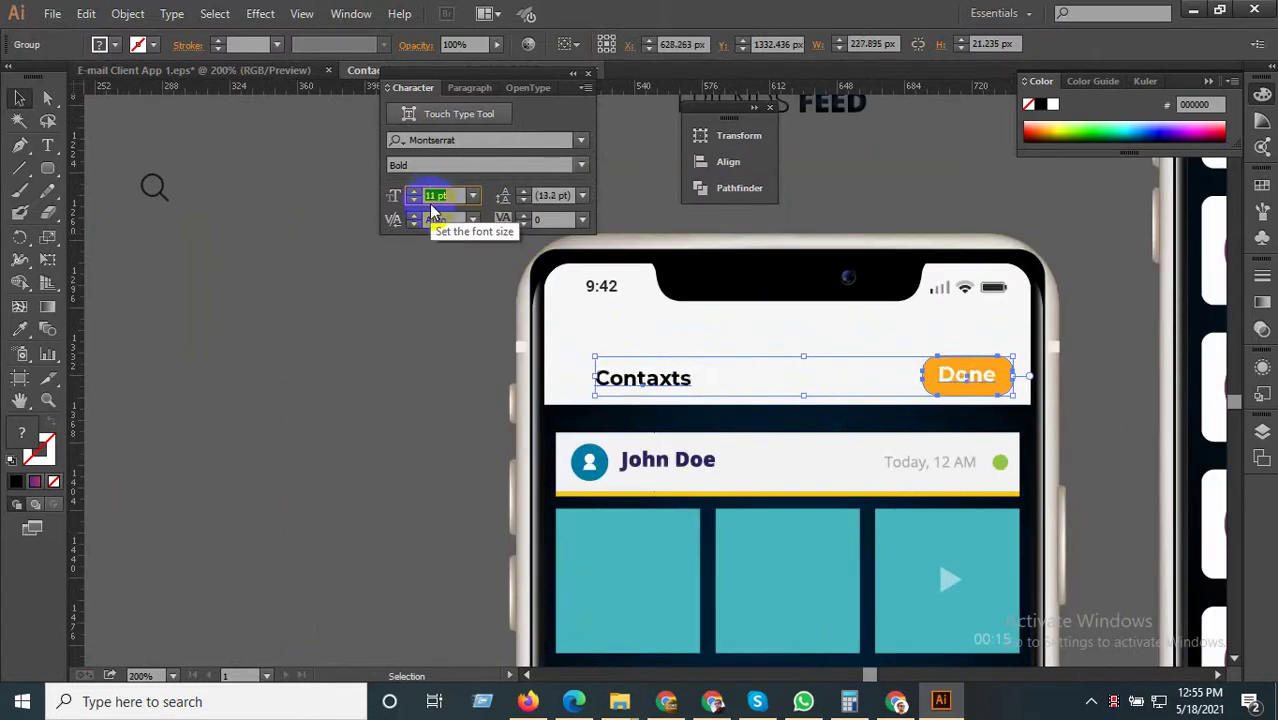
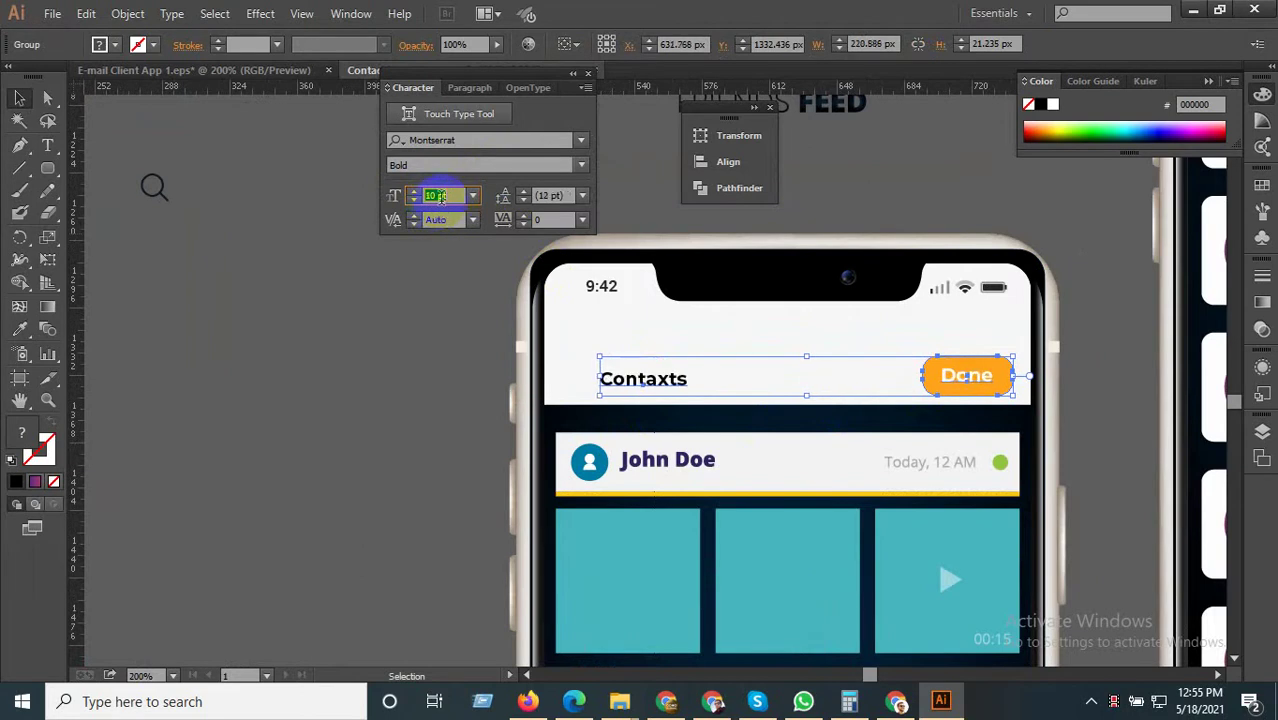
left_click(397, 318)
Isolate the group and shift the Contaxts heading closer to the left edge of the phone's header.
left_click(632, 381)
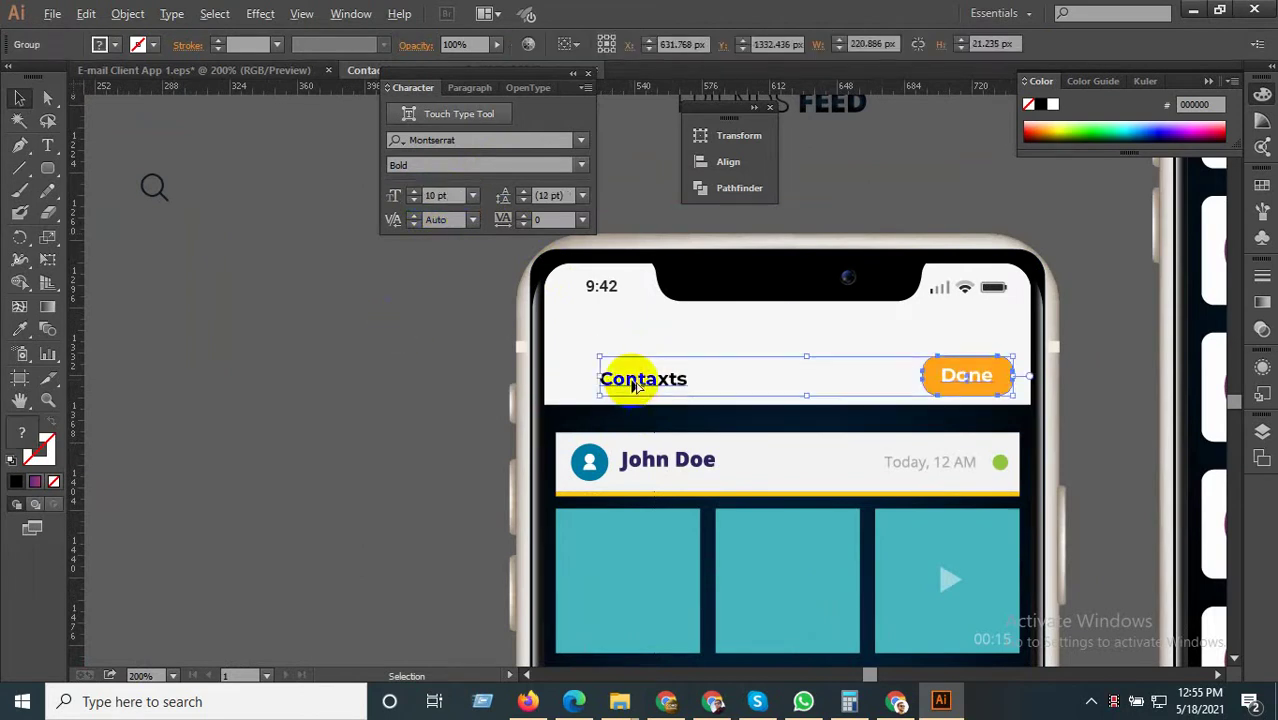
scroll(632, 381, "up", 2)
double_click(632, 383)
left_click(650, 388)
left_click_drag(650, 388, 612, 390)
scroll(612, 390, "down", 2)
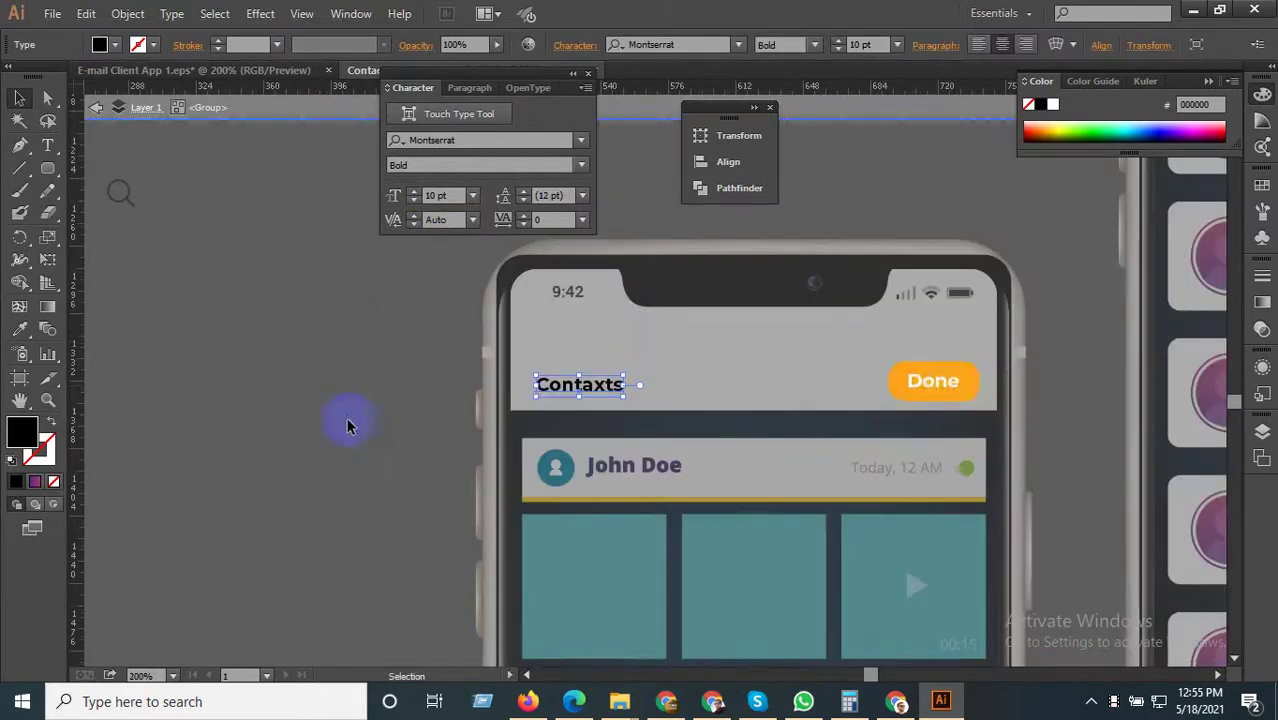
Shrink the orange Done button and reduce its label to about 7.2 pt.
left_click(960, 372)
scroll(980, 364, "up", 2)
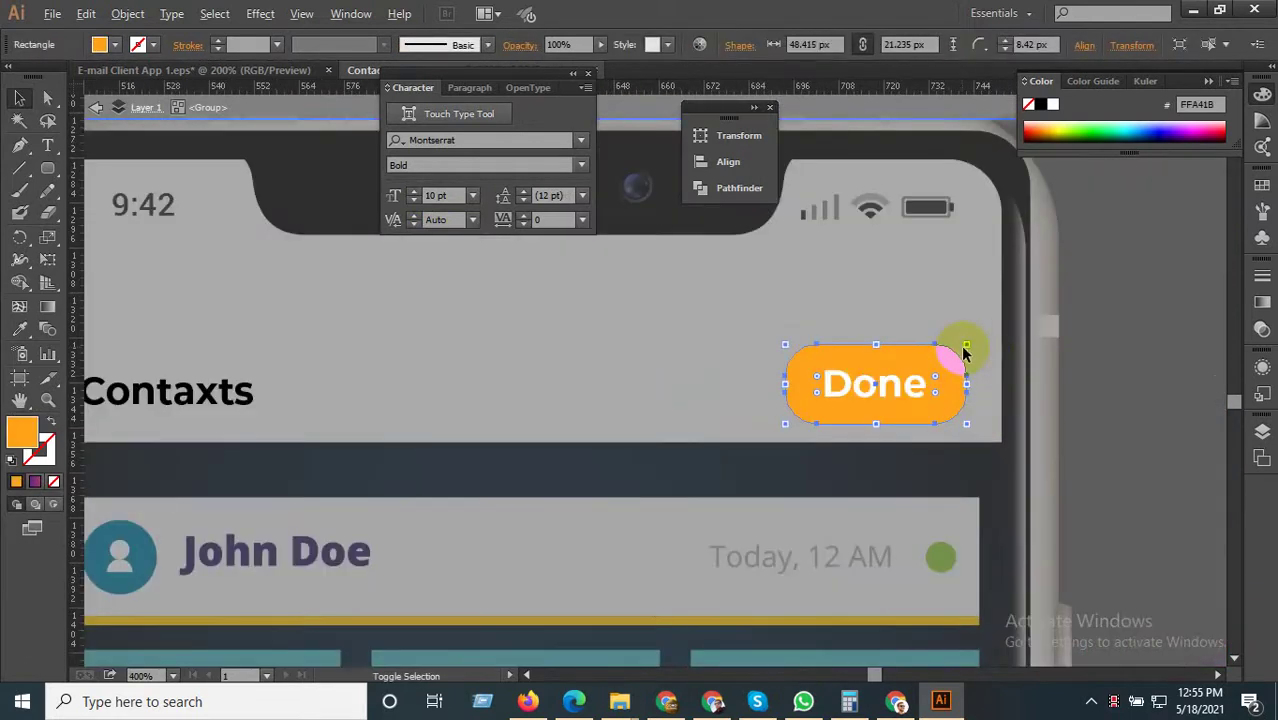
left_click_drag(967, 345, 960, 345)
left_click(873, 385)
scroll(888, 387, "up", 2)
scroll(1026, 363, "down", 3)
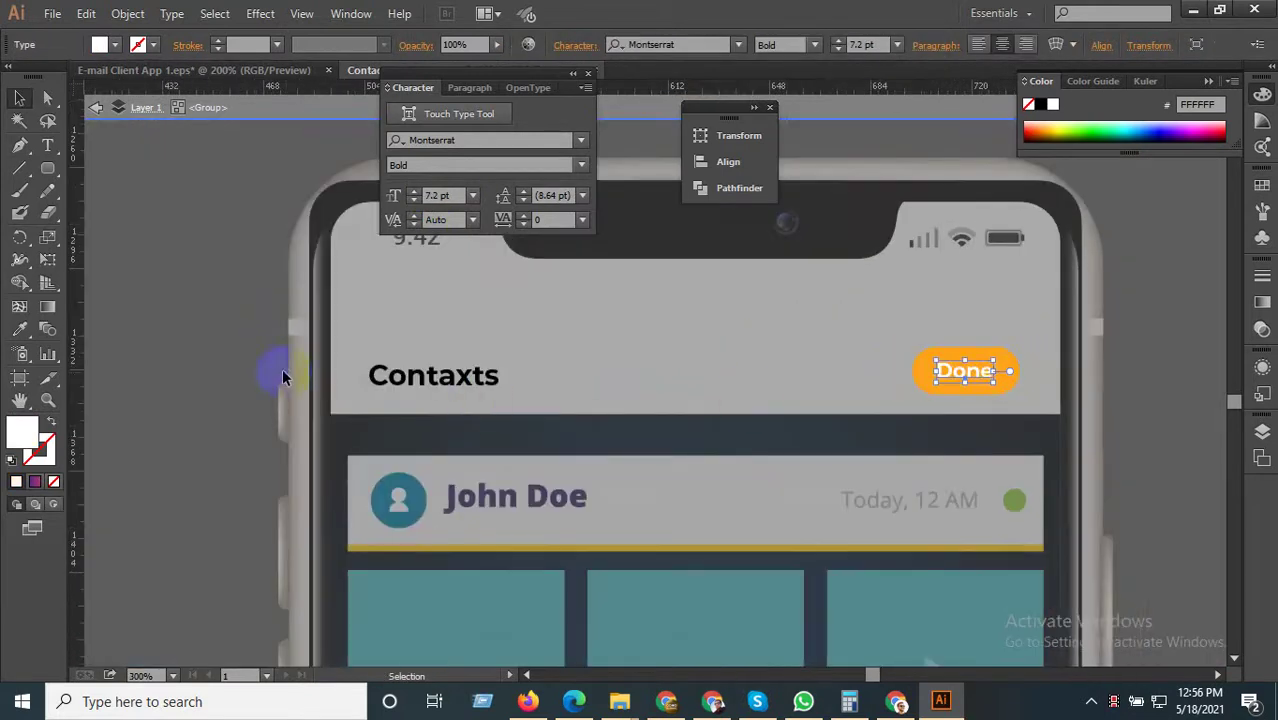
Enlarge the Contaxts heading to about 11.34 pt and leave the group's isolation mode.
left_click(282, 375)
left_click(414, 378)
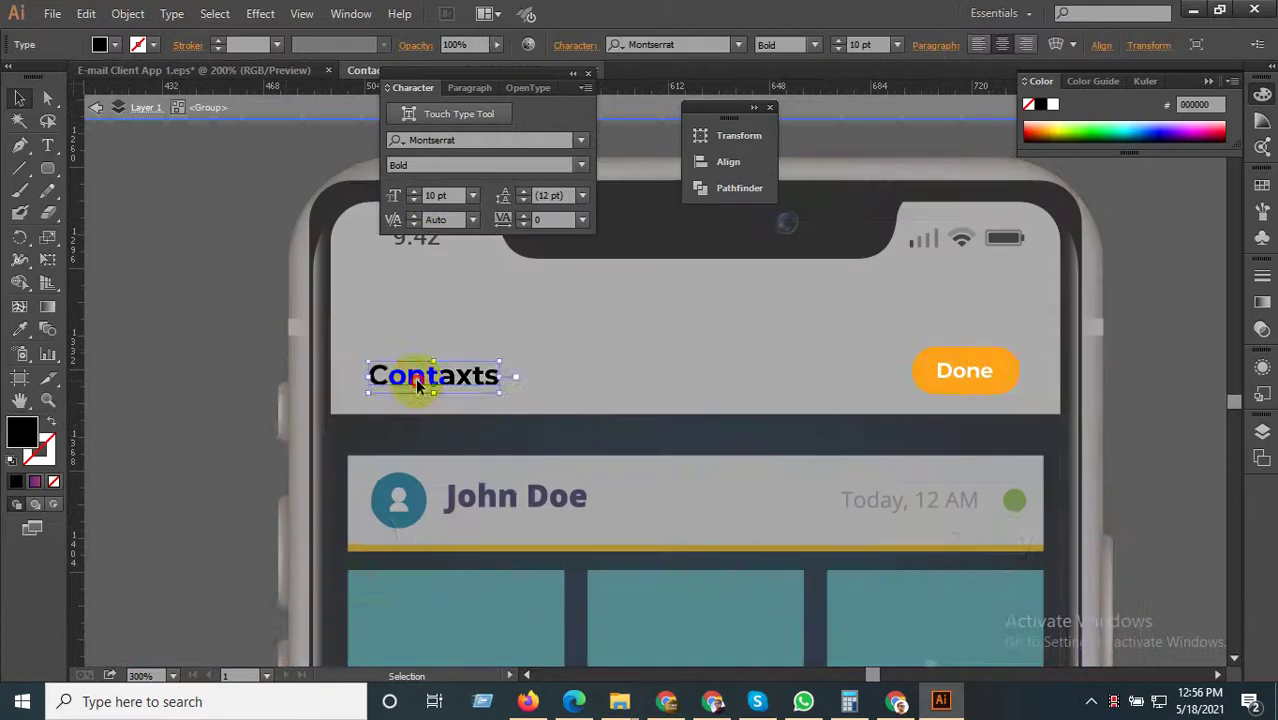
scroll(508, 373, "up", 1)
mouse_move(500, 361)
left_mouse_down()
mouse_move(513, 345)
mouse_move(522, 353)
left_mouse_up()
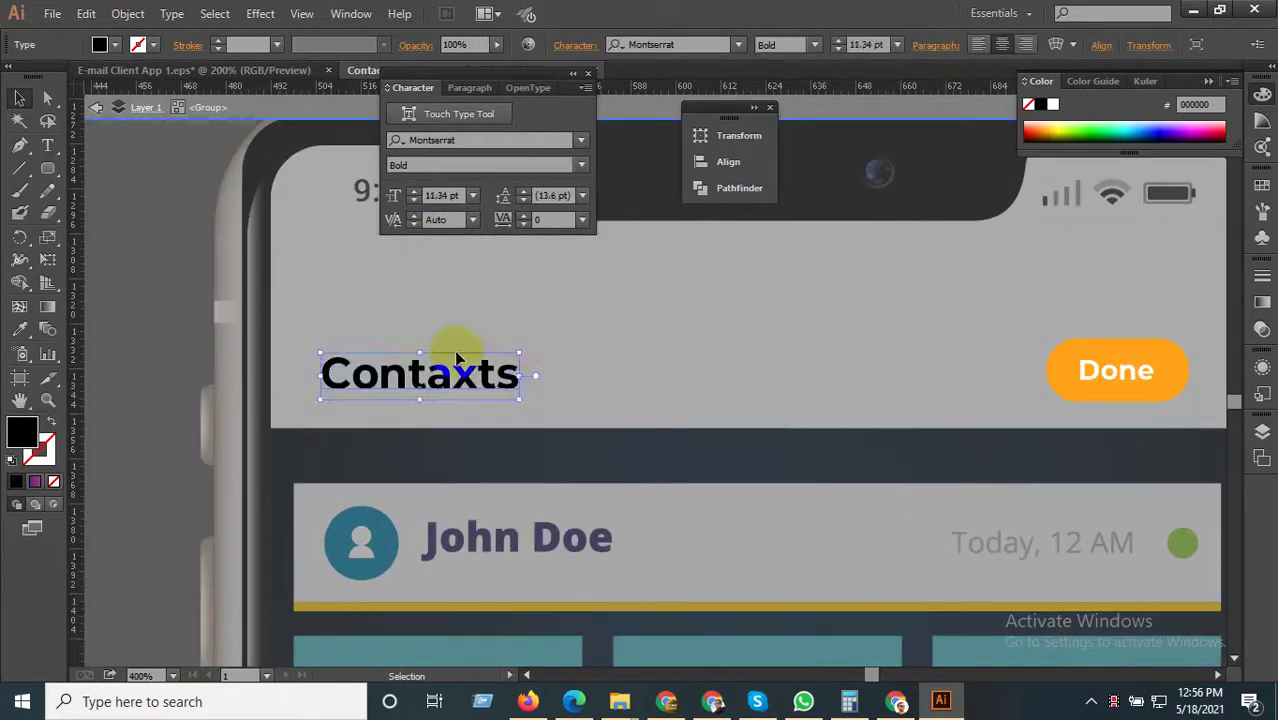
scroll(564, 407, "down", 1)
double_click(499, 403)
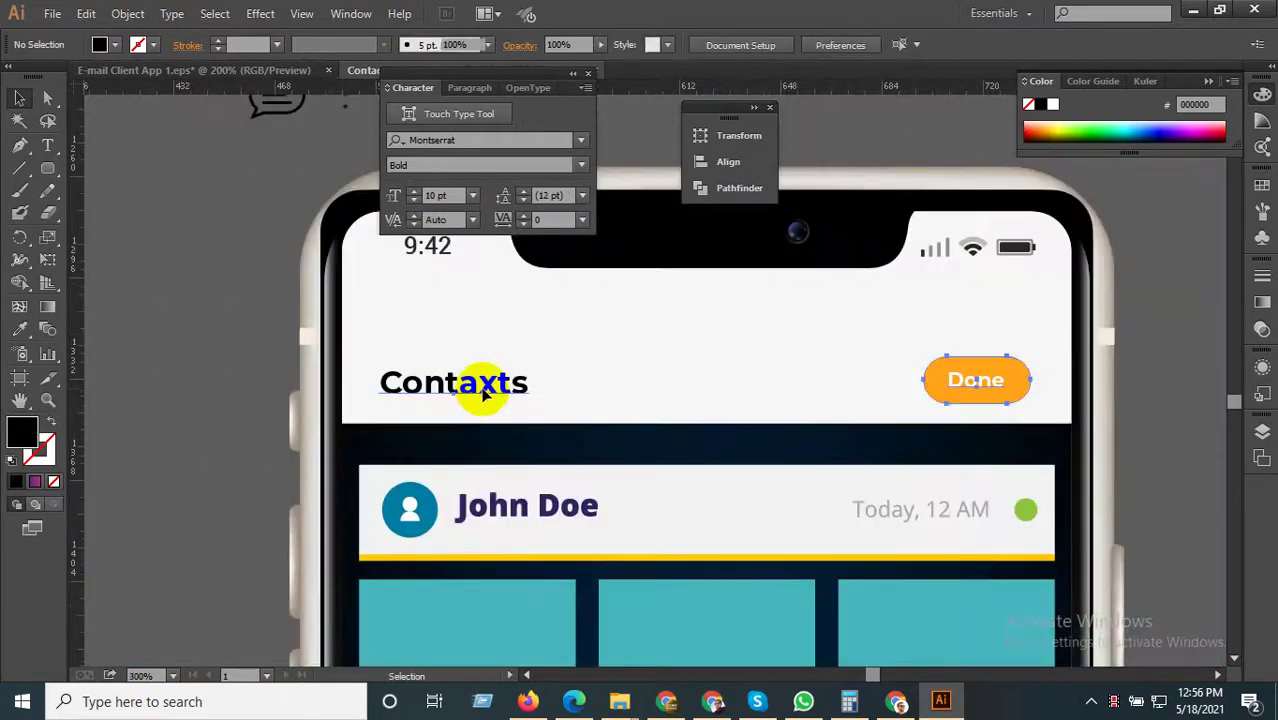
Recolor the Contaxts heading dark purple 2F2260 by sampling the first post author's name with the Eyedropper.
left_click(482, 390)
double_click(475, 392)
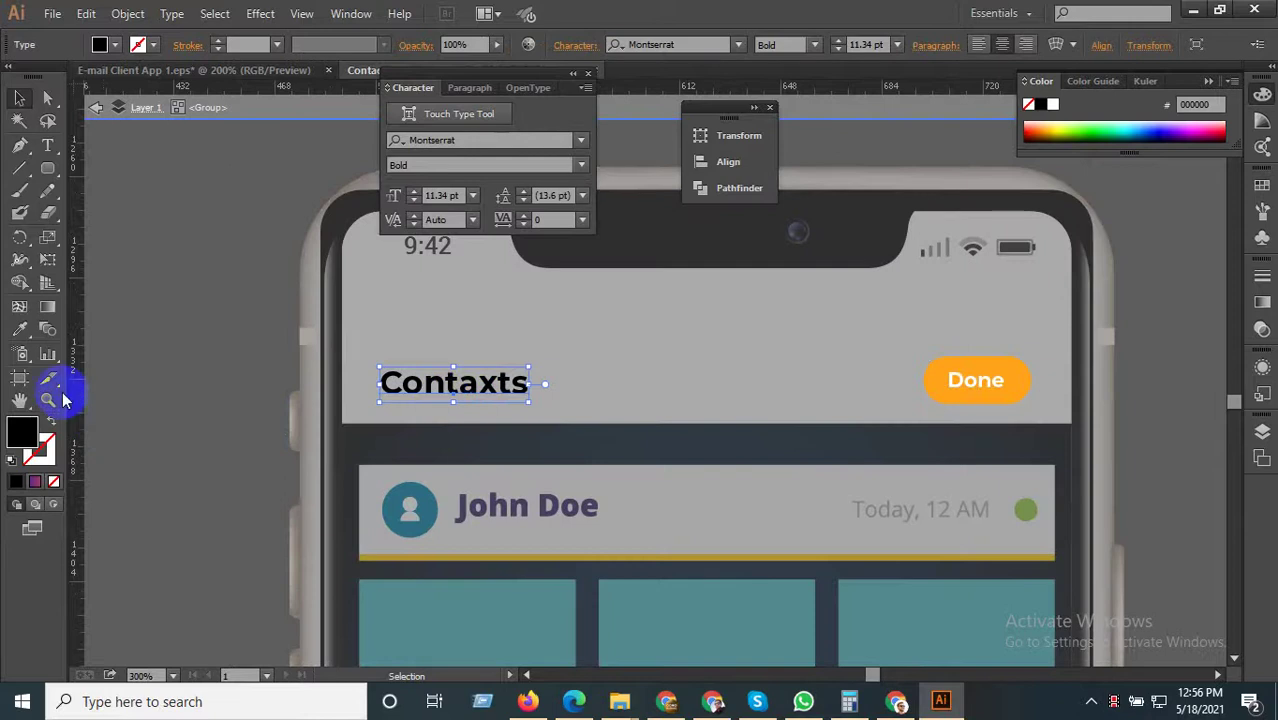
left_click(20, 330)
left_click(522, 503)
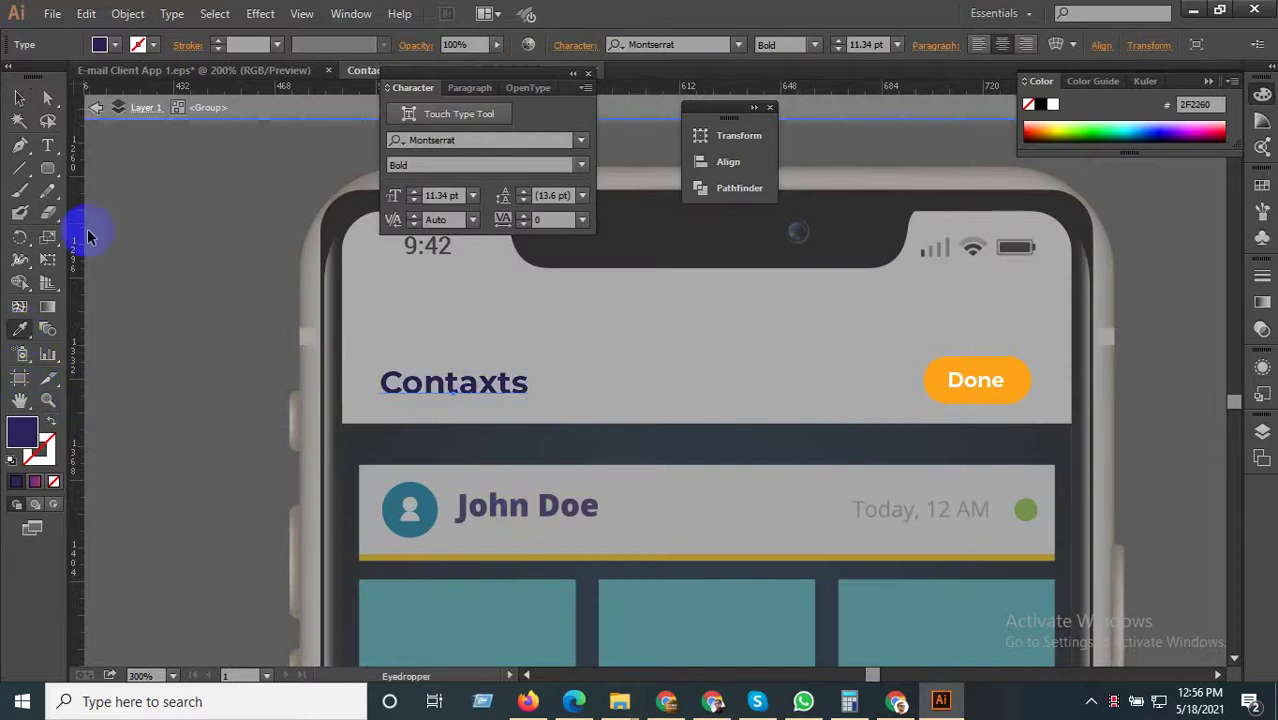
left_click(14, 96)
key("Escape")
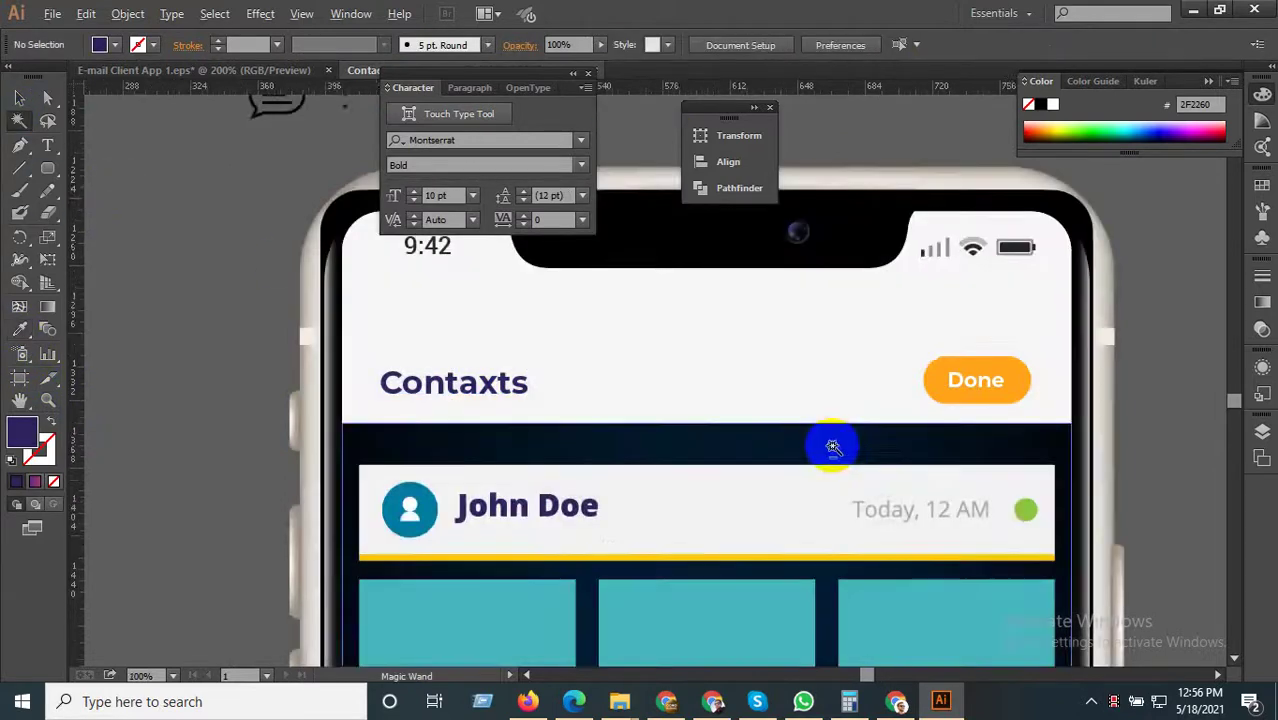
Move the FRIENDS FEED title into the leftmost phone's header and shrink it to fit between Contaxts and Done.
scroll(833, 449, "down", 3)
scroll(617, 383, "up", 1)
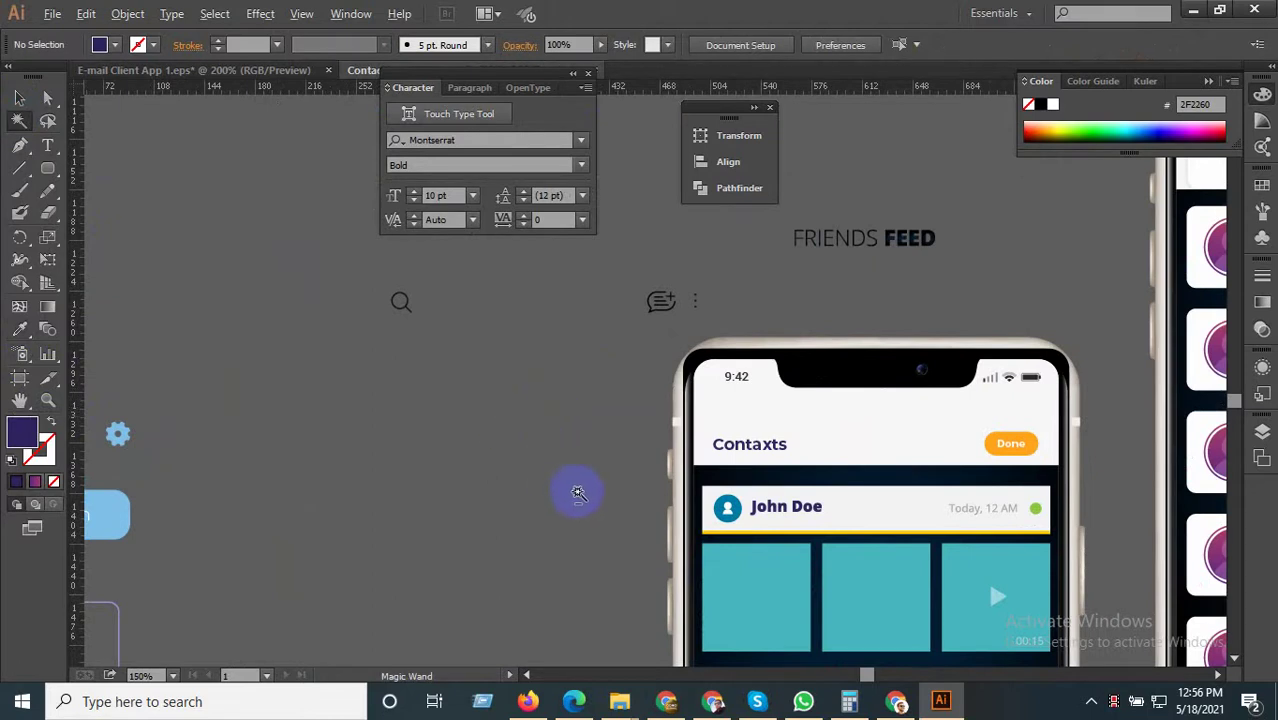
scroll(578, 492, "down", 1)
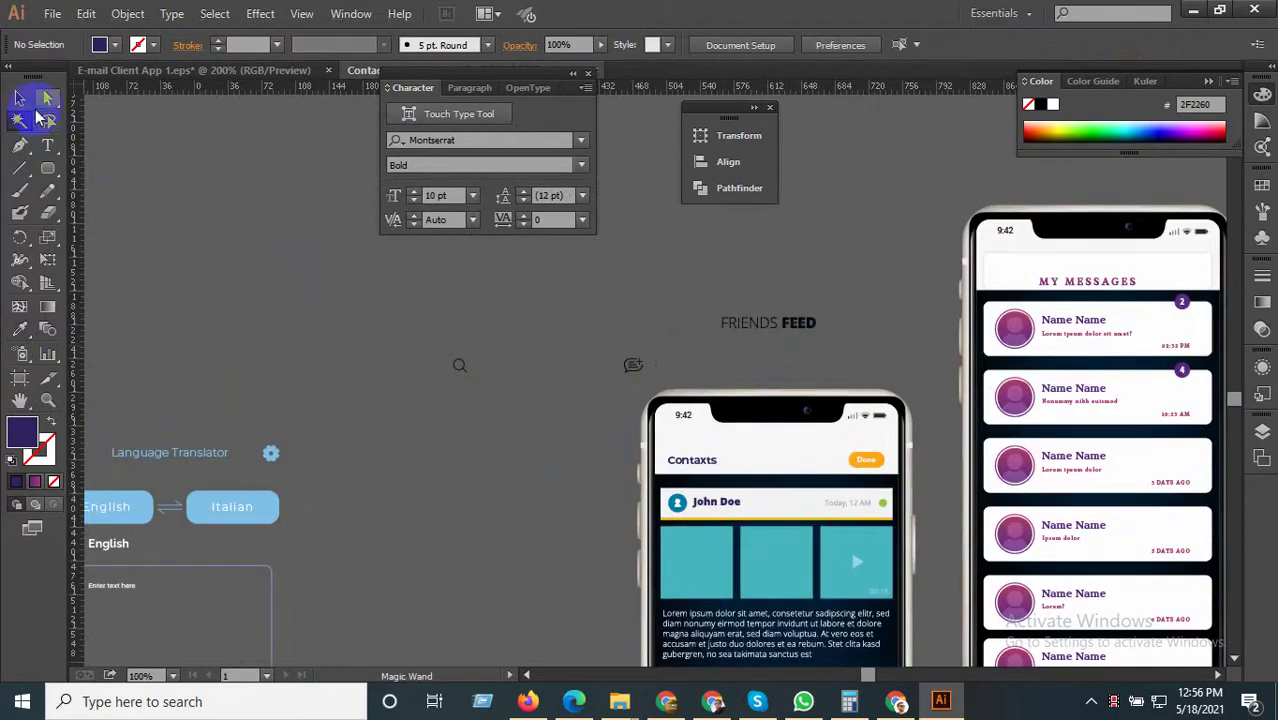
scroll(740, 325, "up", 1)
left_click_drag(778, 330, 812, 532)
scroll(860, 525, "up", 3)
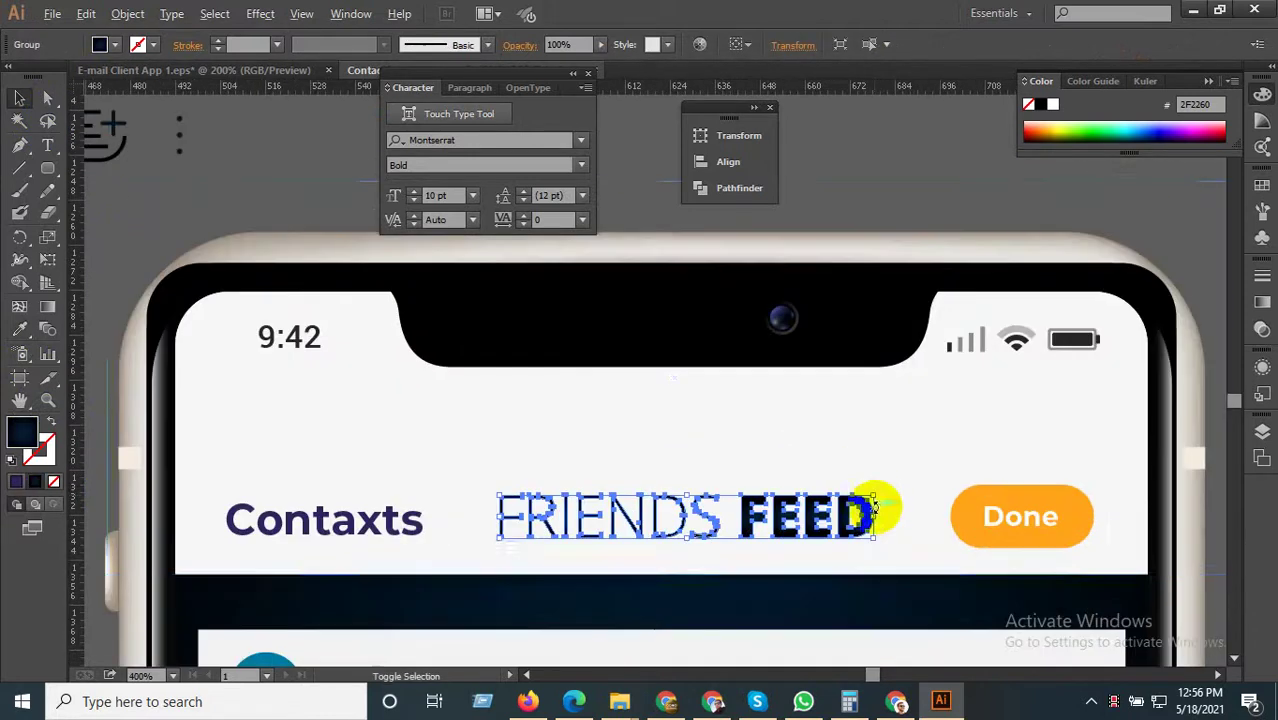
left_click_drag(876, 495, 791, 505)
scroll(866, 496, "down", 1)
left_click(956, 516, "shift")
left_click(887, 203)
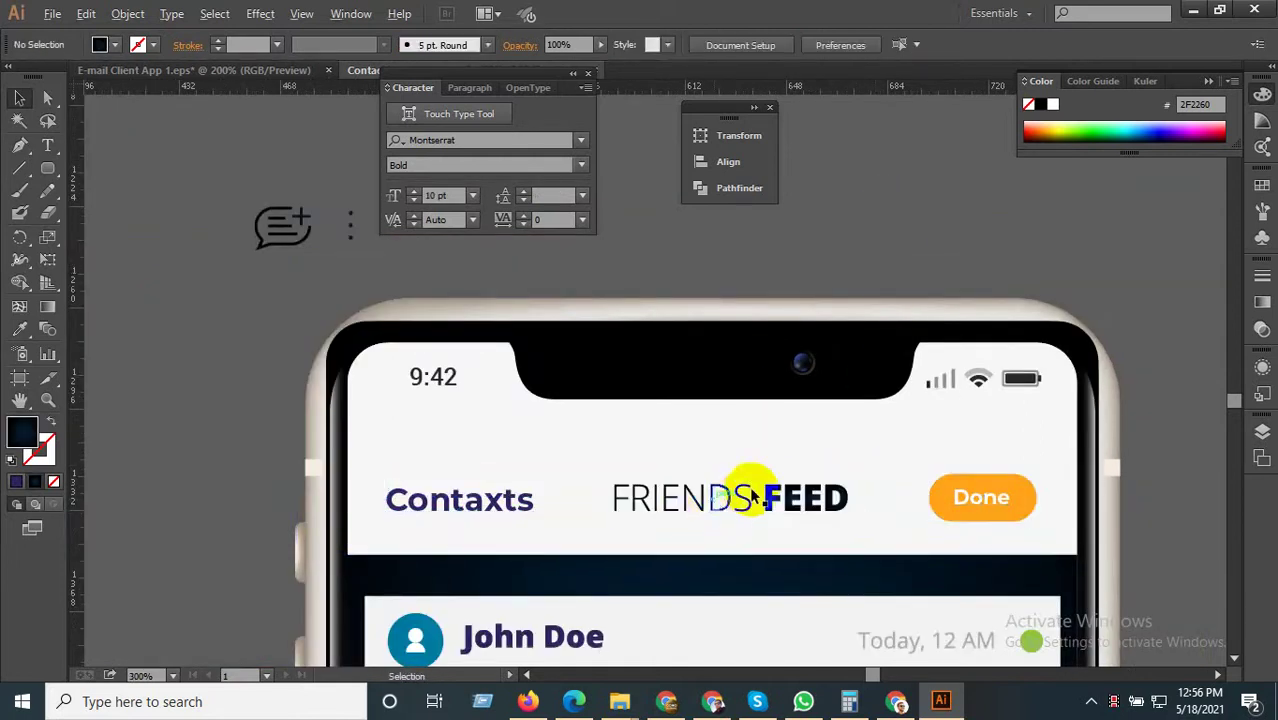
scroll(750, 485, "down", 3)
left_click_drag(802, 396, 670, 334)
scroll(722, 451, "down", 1)
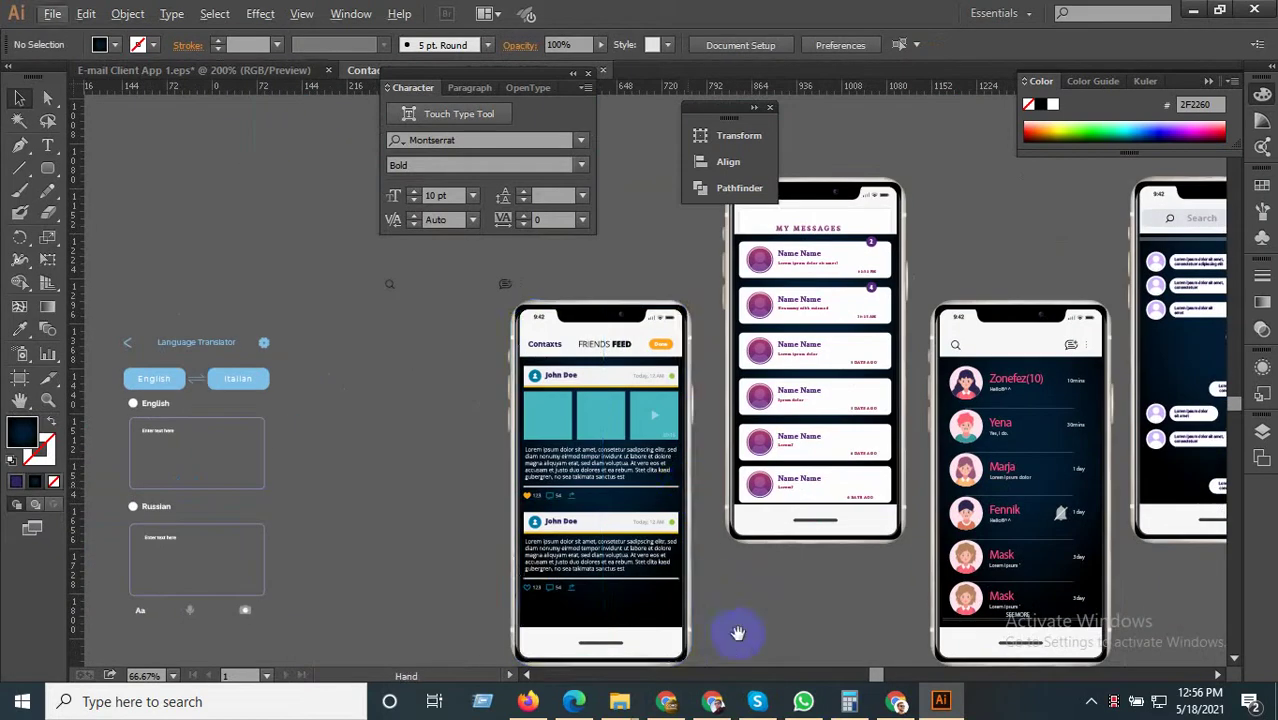
left_click_drag(737, 633, 724, 620)
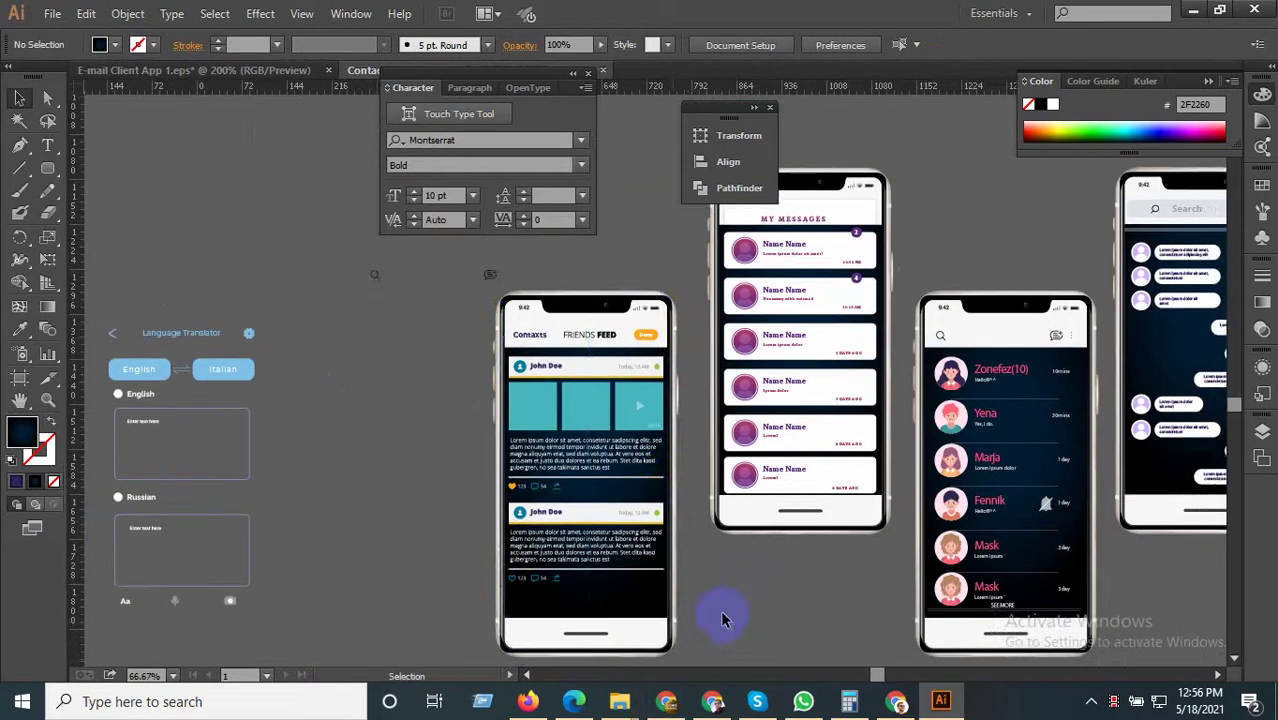
scroll(813, 562, "down", 1)
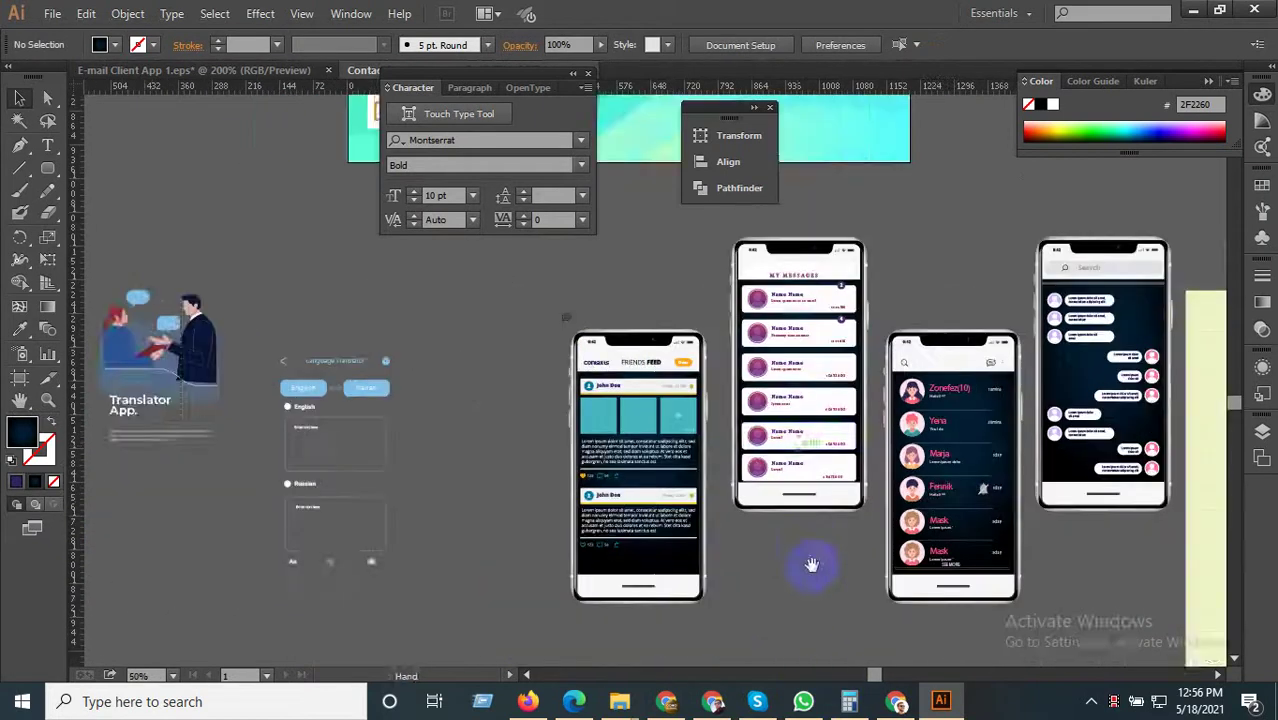
left_click_drag(813, 562, 717, 566)
scroll(717, 566, "down", 1)
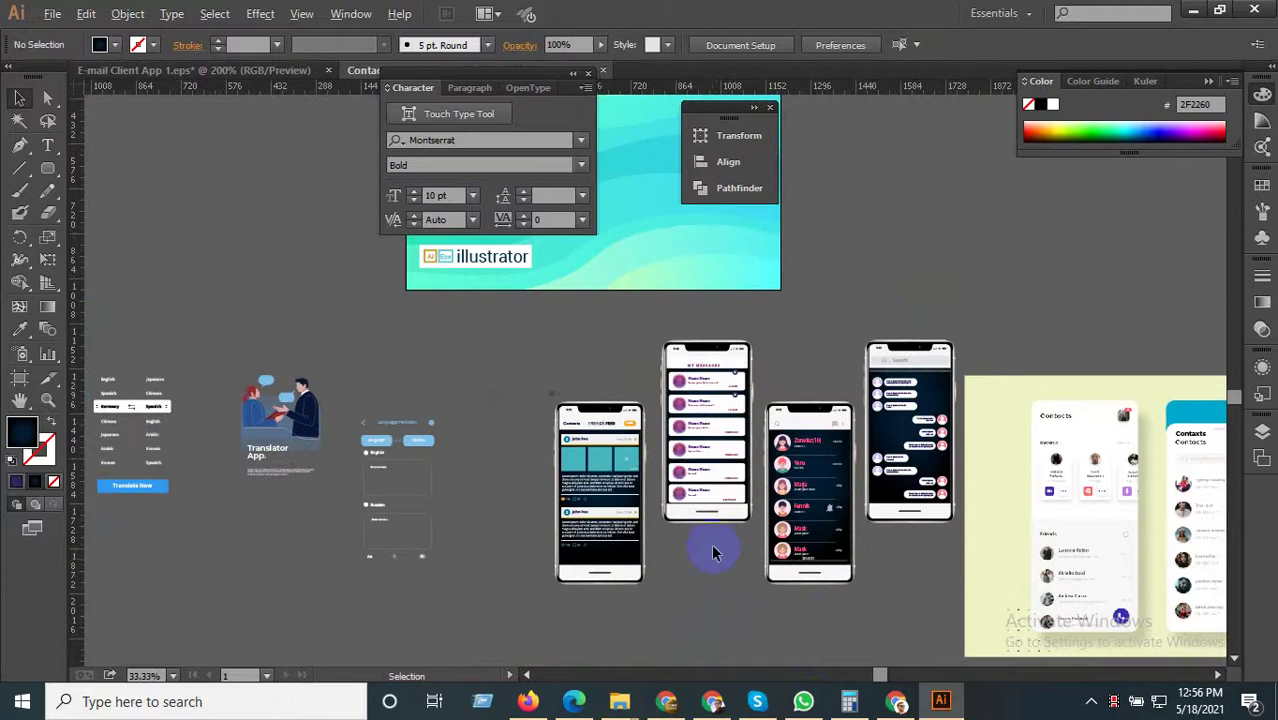
Examine the four phone mockups and compare them with the reference contacts screens on the pale green artboard.
scroll(713, 552, "up", 1)
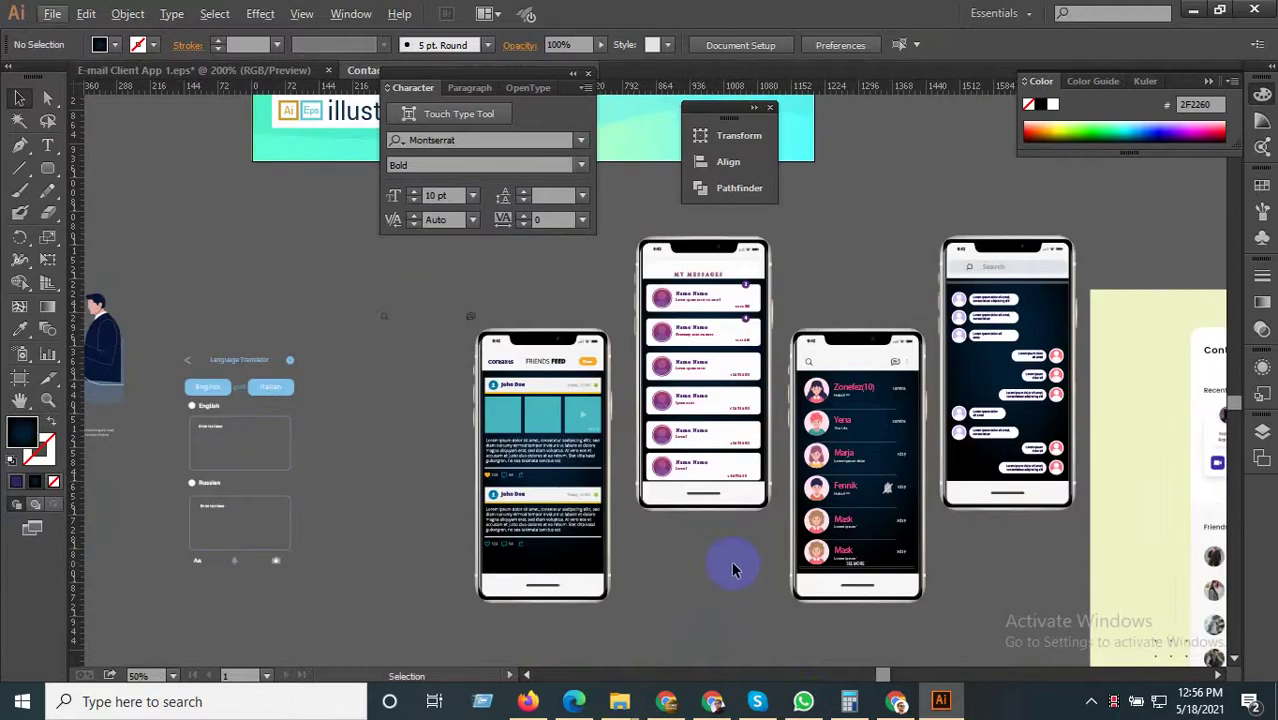
left_click_drag(887, 567, 494, 451)
scroll(862, 438, "up", 3)
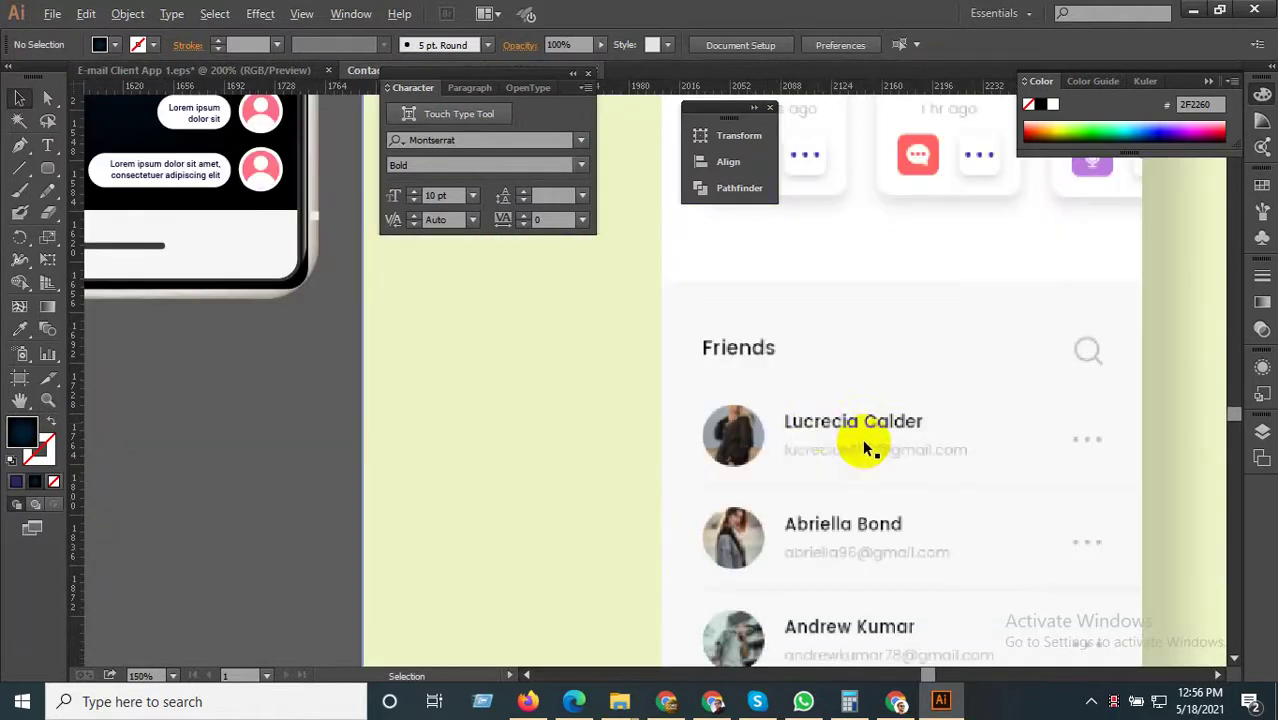
scroll(818, 423, "down", 2)
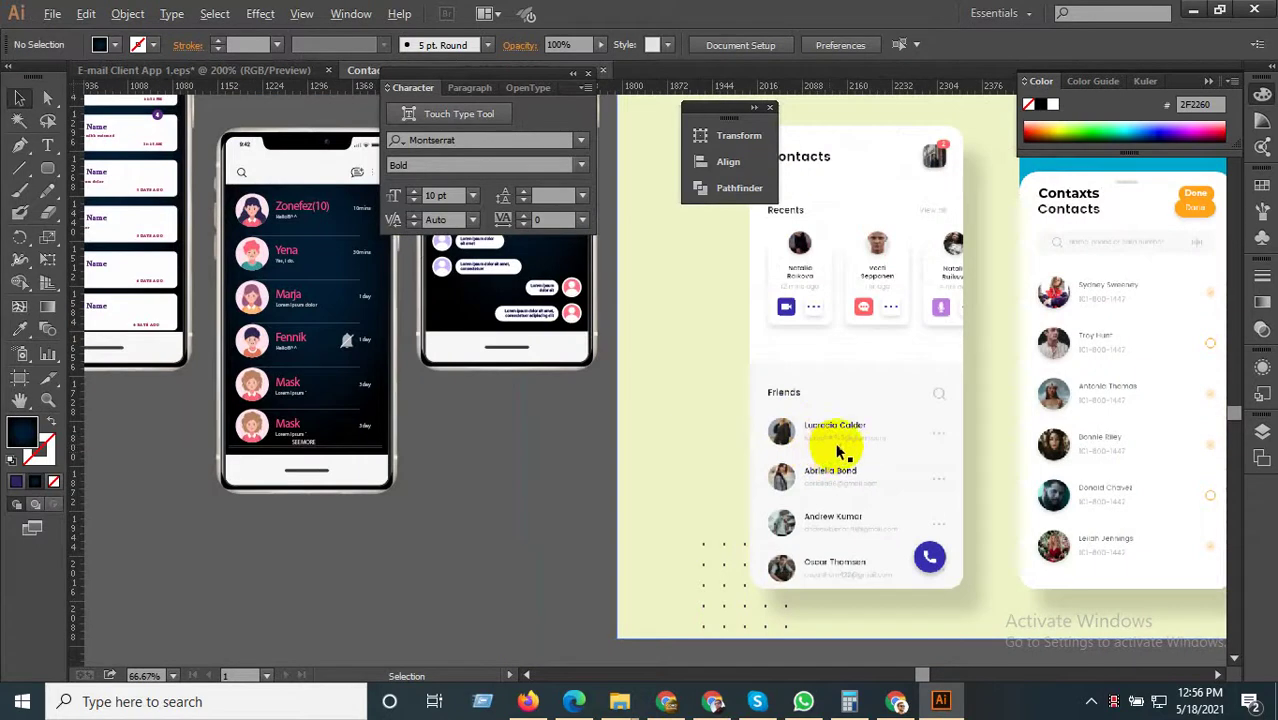
scroll(897, 426, "down", 1)
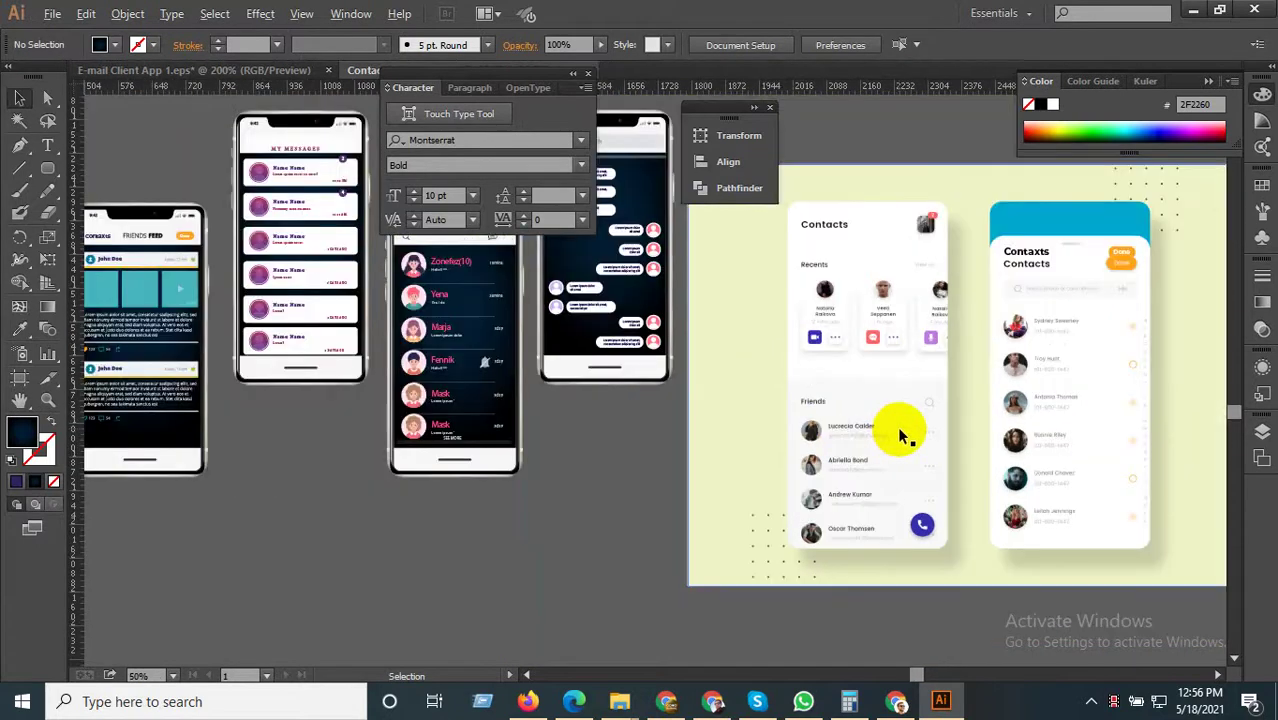
left_click_drag(897, 426, 1120, 450)
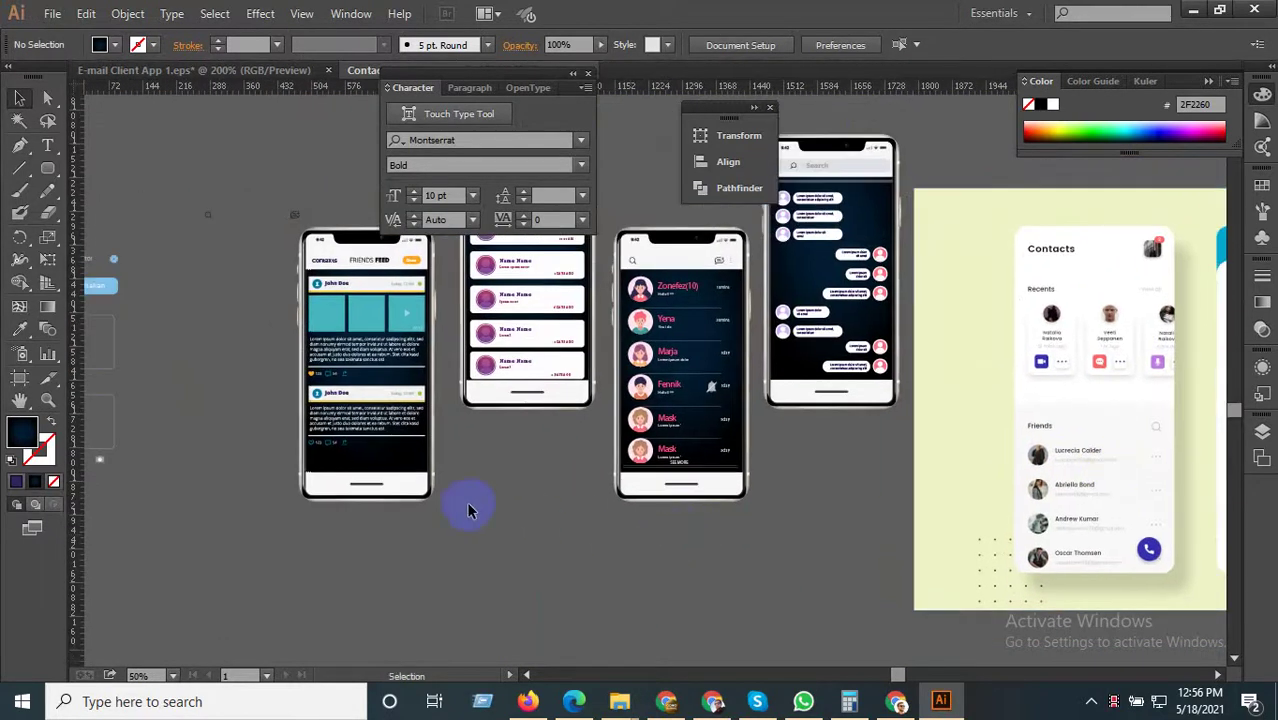
scroll(542, 496, "down", 1)
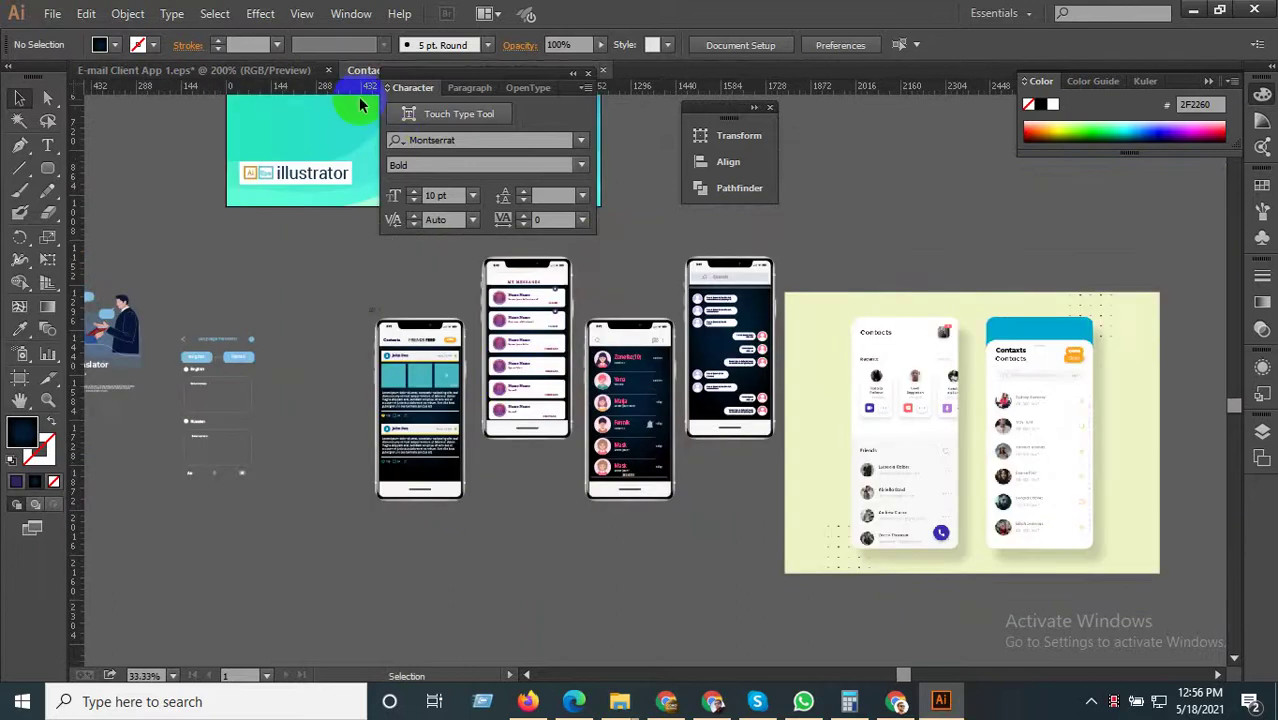
Switch to the E-mail Client App 1.eps document and copy the CONTACT LIST screen's content group.
left_click(256, 71)
scroll(481, 490, "down", 1)
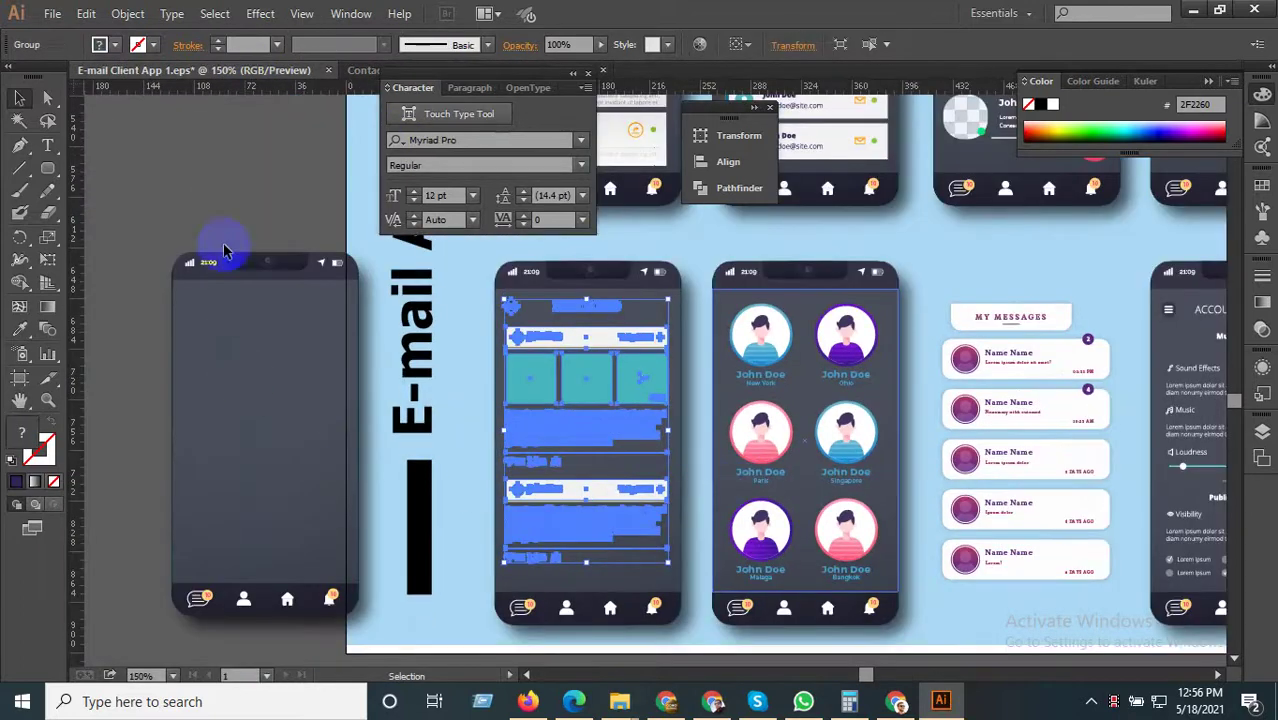
left_click(260, 208)
scroll(560, 548, "down", 2)
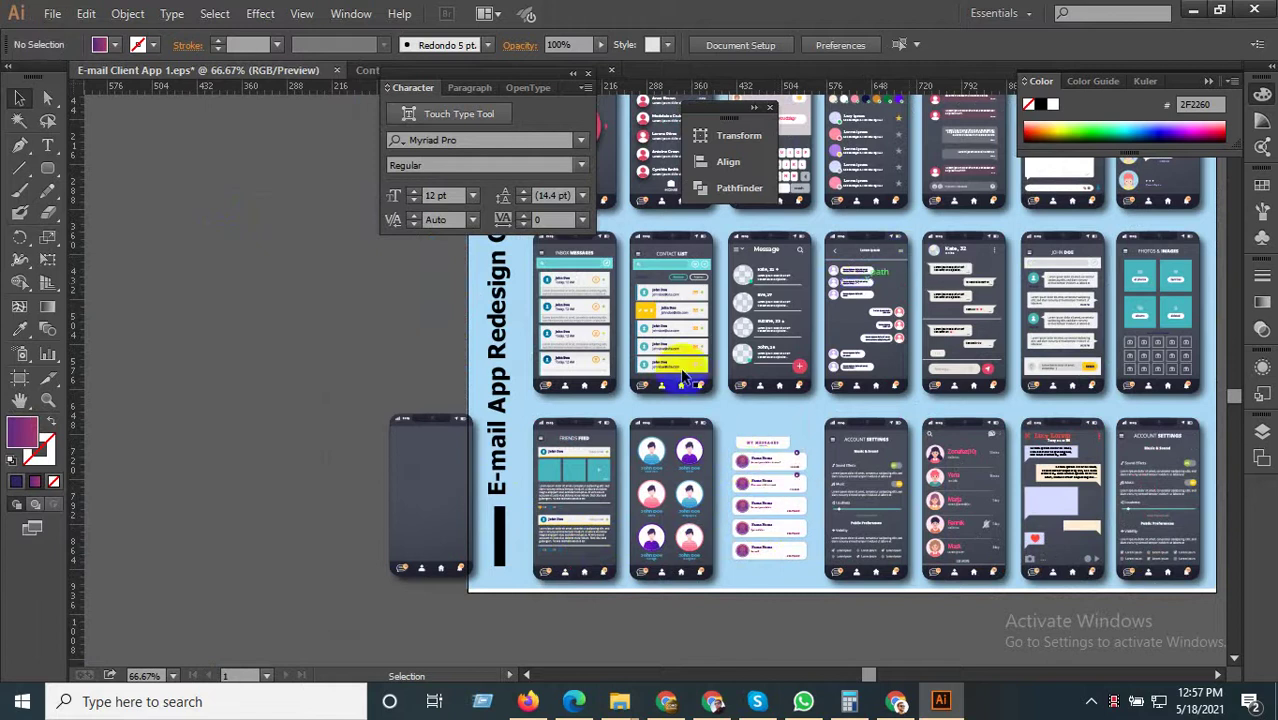
scroll(575, 311, "up", 3)
left_click_drag(599, 419, 621, 541)
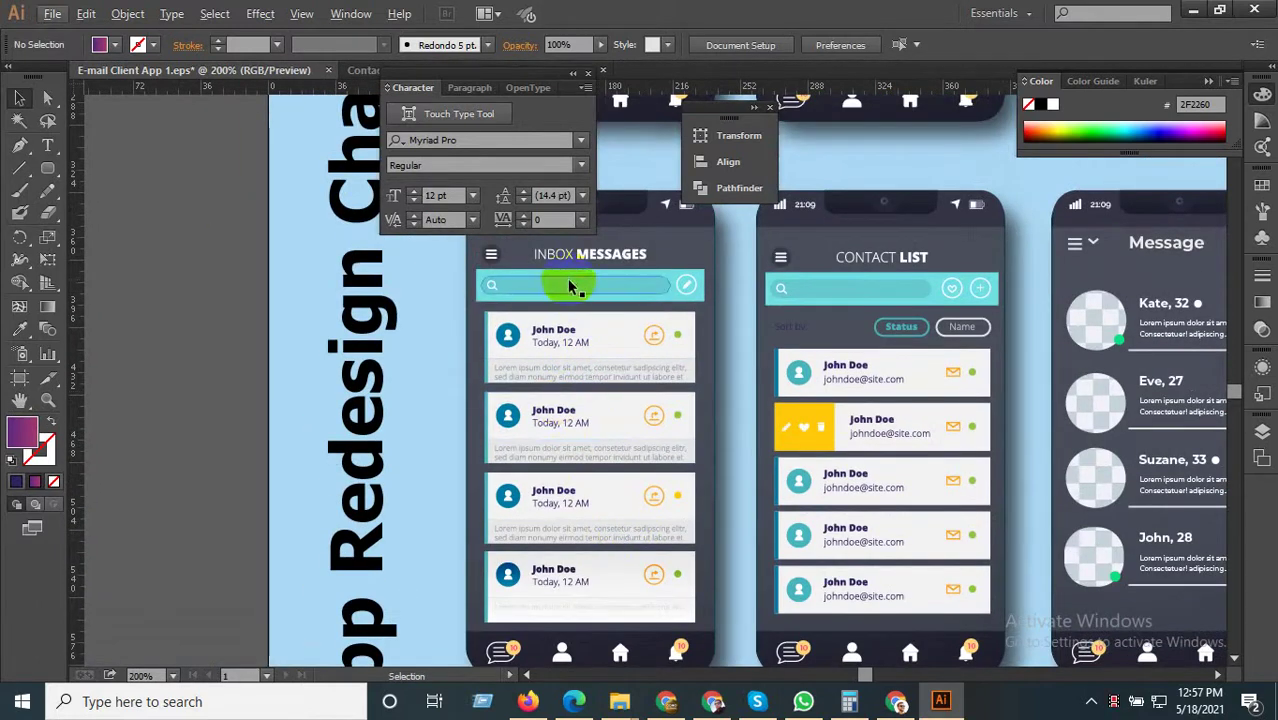
left_click_drag(907, 359, 699, 365)
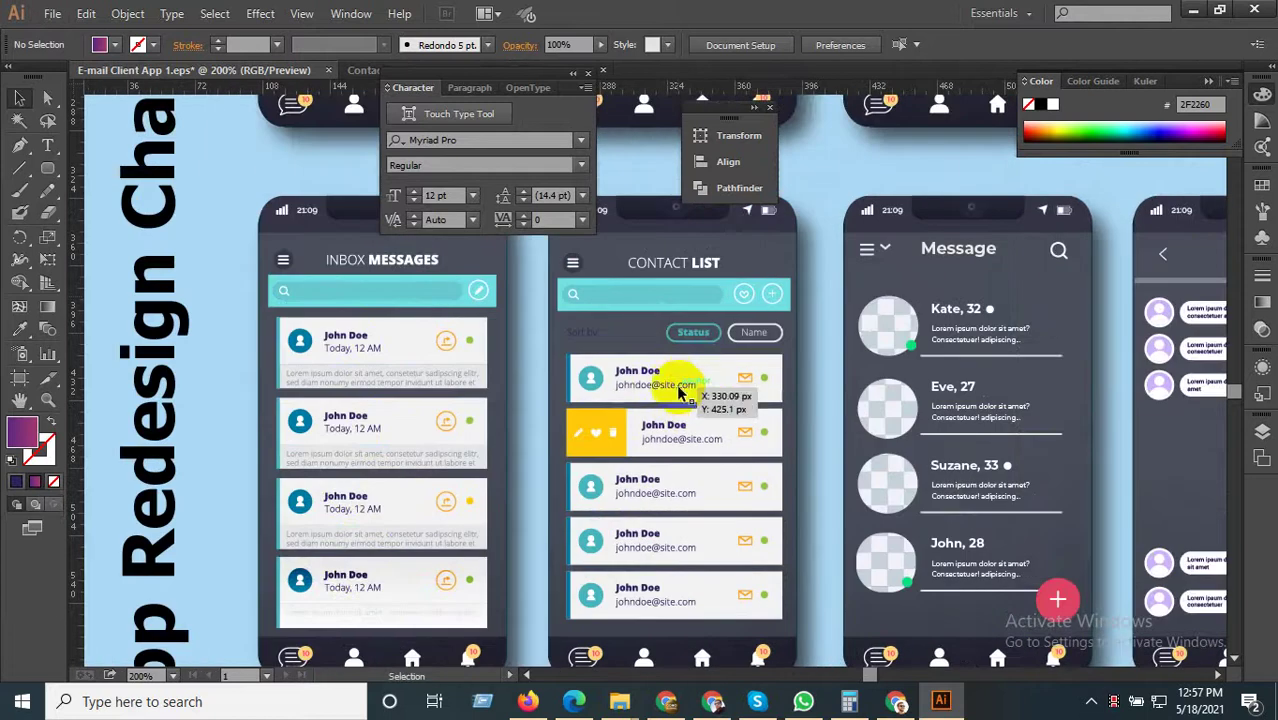
left_click(678, 388)
scroll(655, 437, "down", 1)
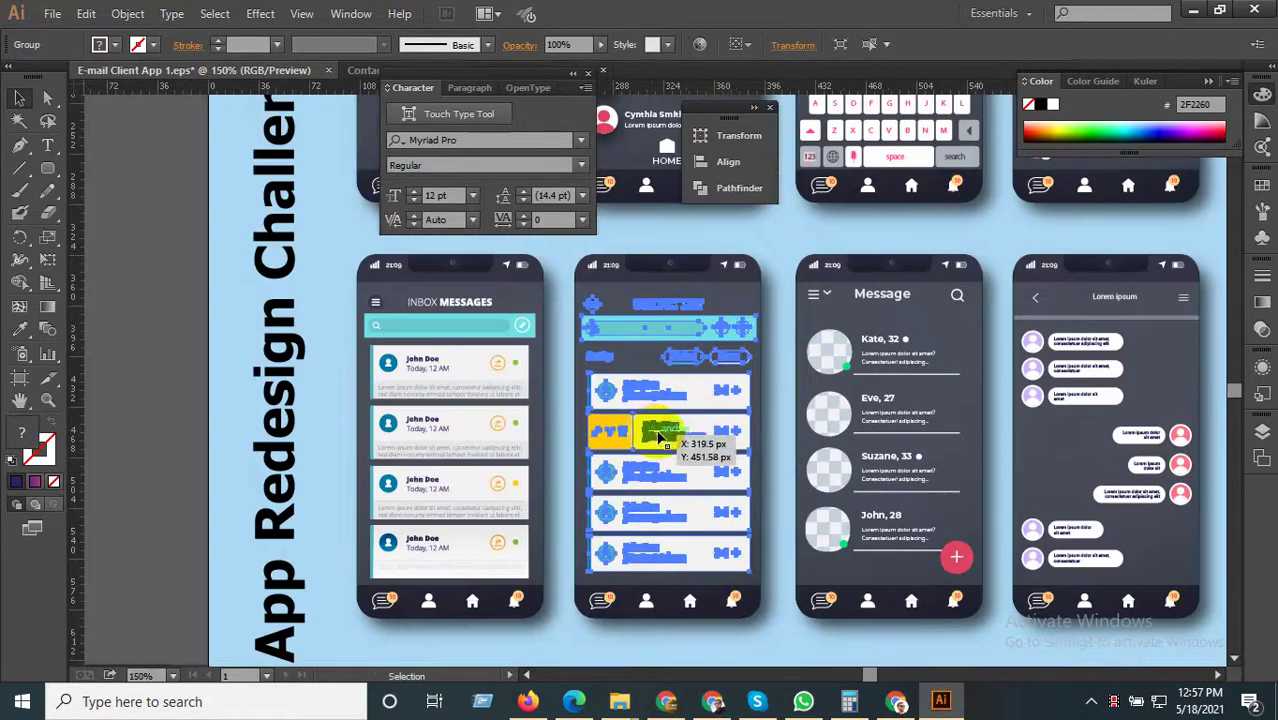
left_click(657, 437)
Return to the phone mockup document and move the chat list group out of the third phone onto the canvas far left of the phones.
left_click(360, 70)
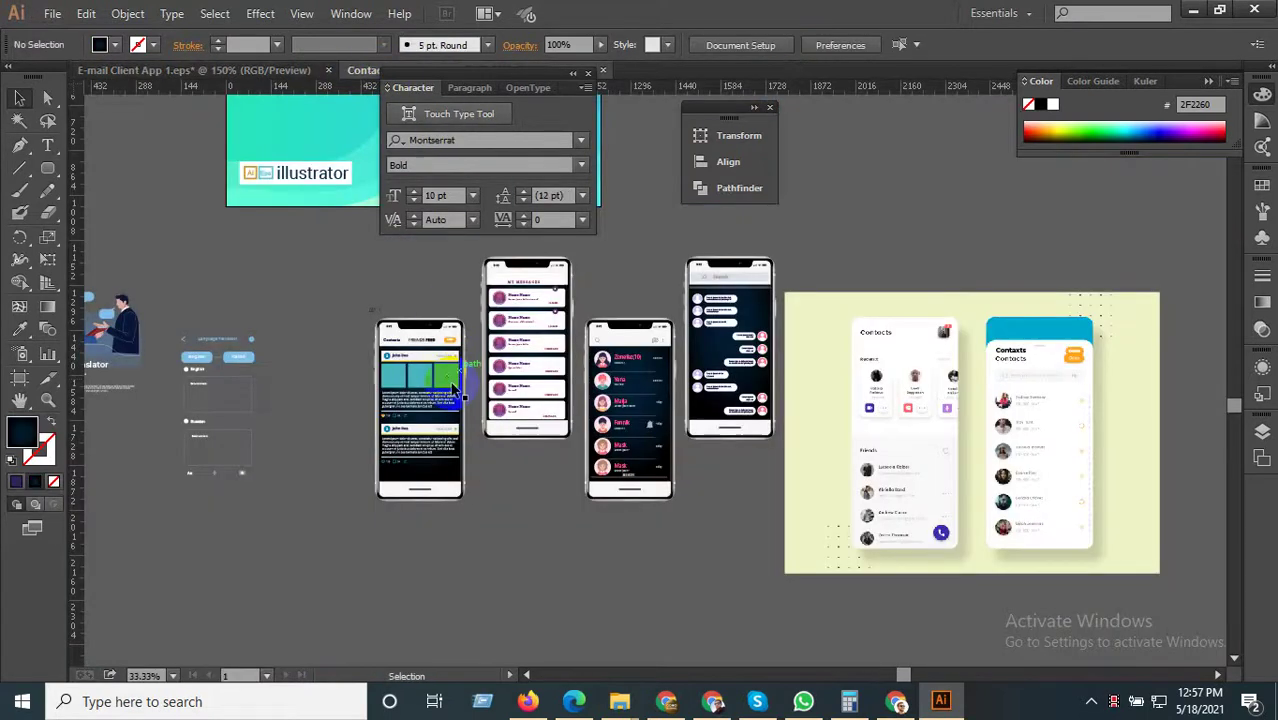
scroll(490, 484, "up", 2)
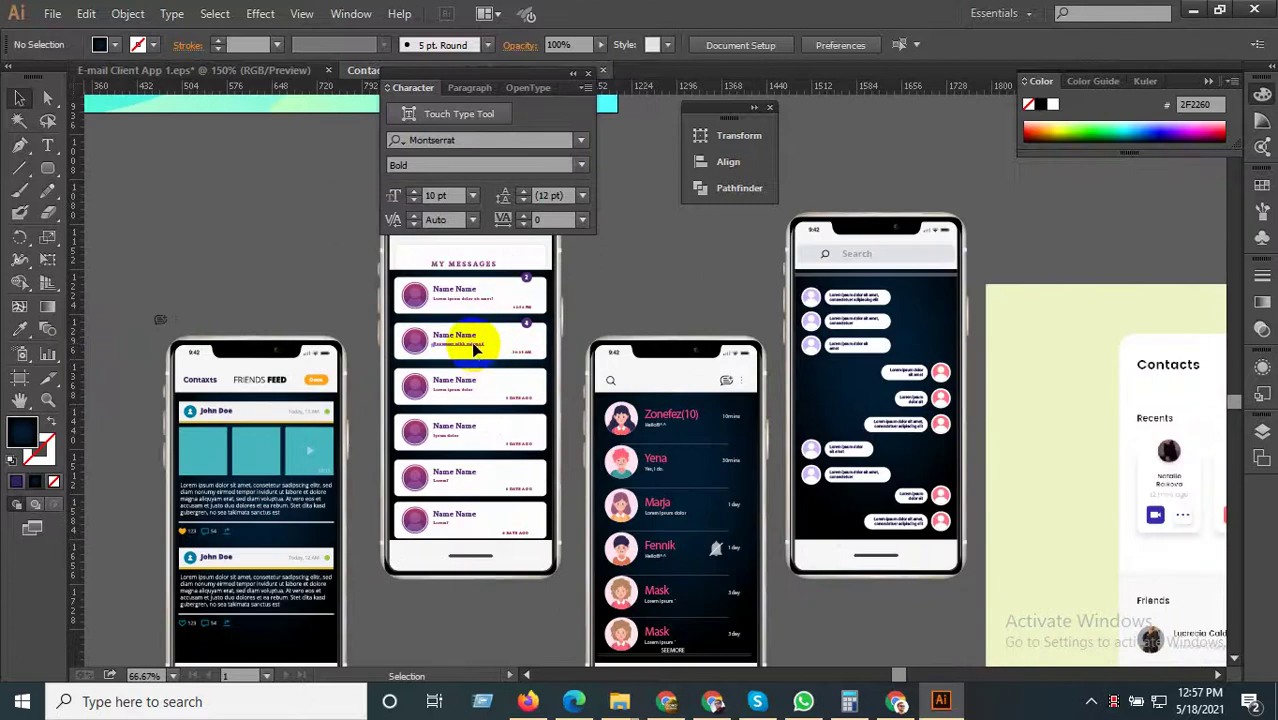
left_click(505, 368)
scroll(505, 368, "down", 1)
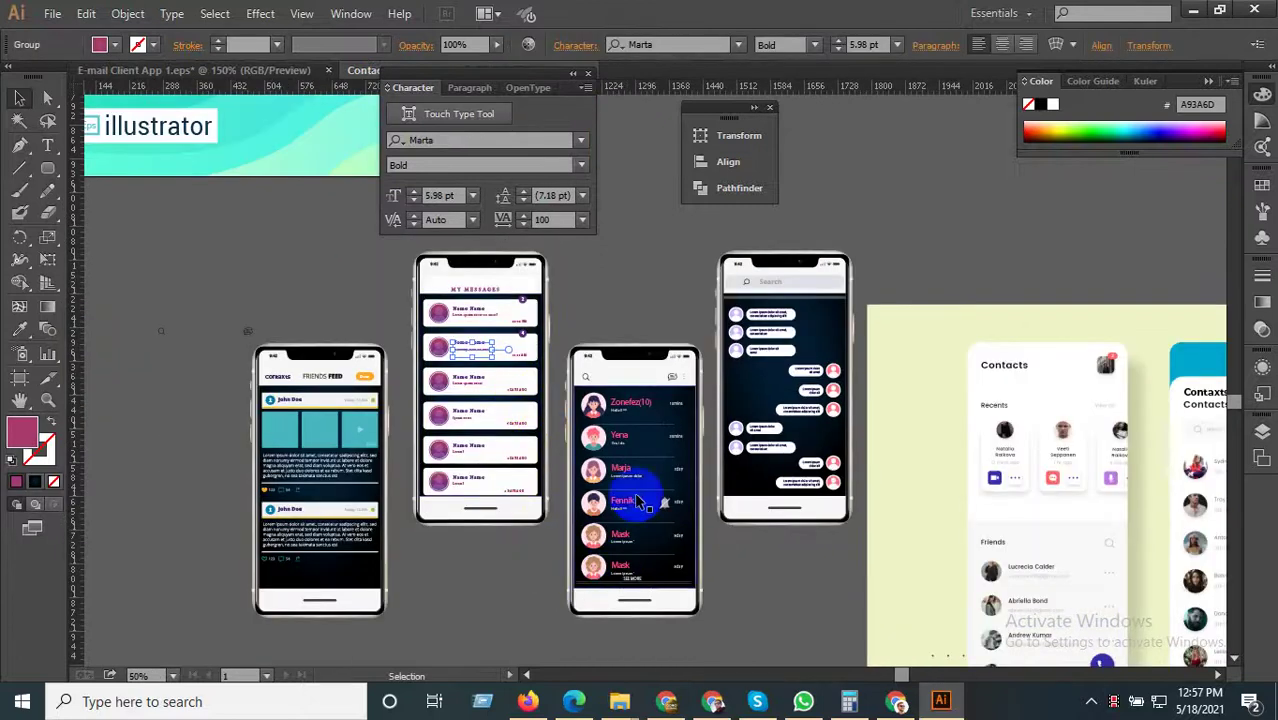
left_click(630, 413)
scroll(630, 413, "down", 2)
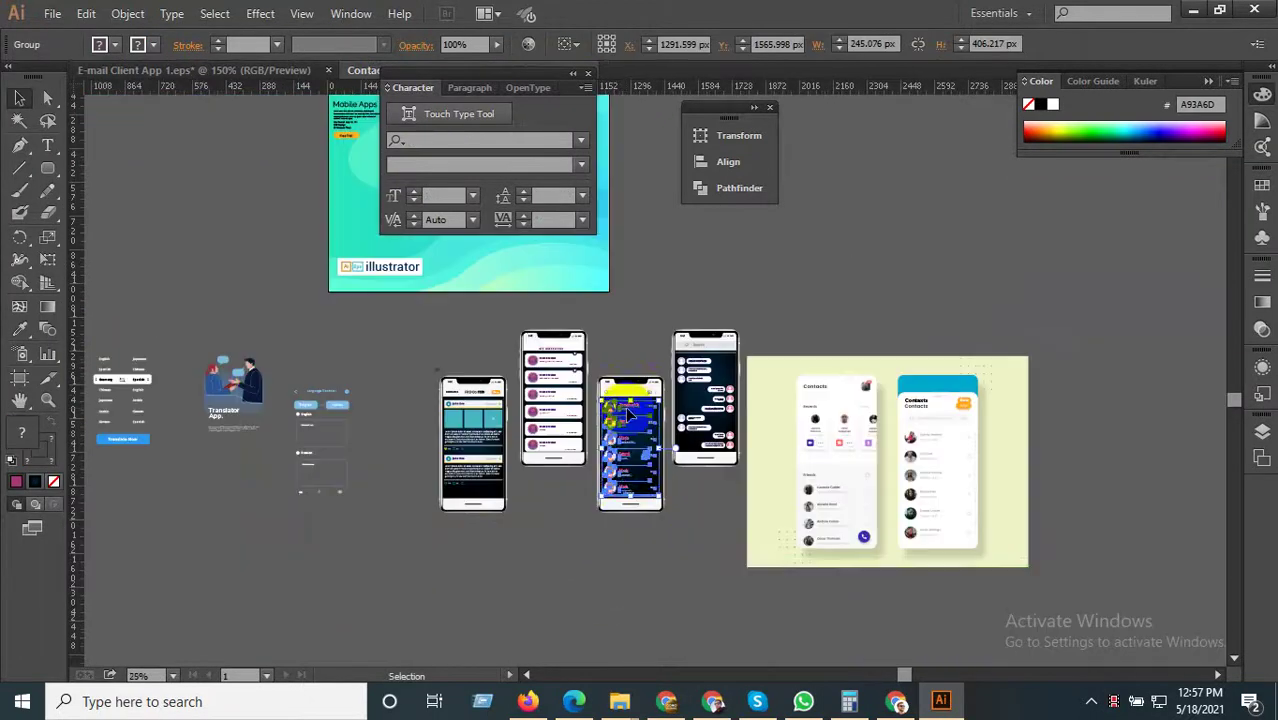
left_click_drag(628, 404, 229, 478)
Paste the contact list group into the third phone and enlarge it to nearly fill the screen's width.
scroll(614, 457, "up", 2)
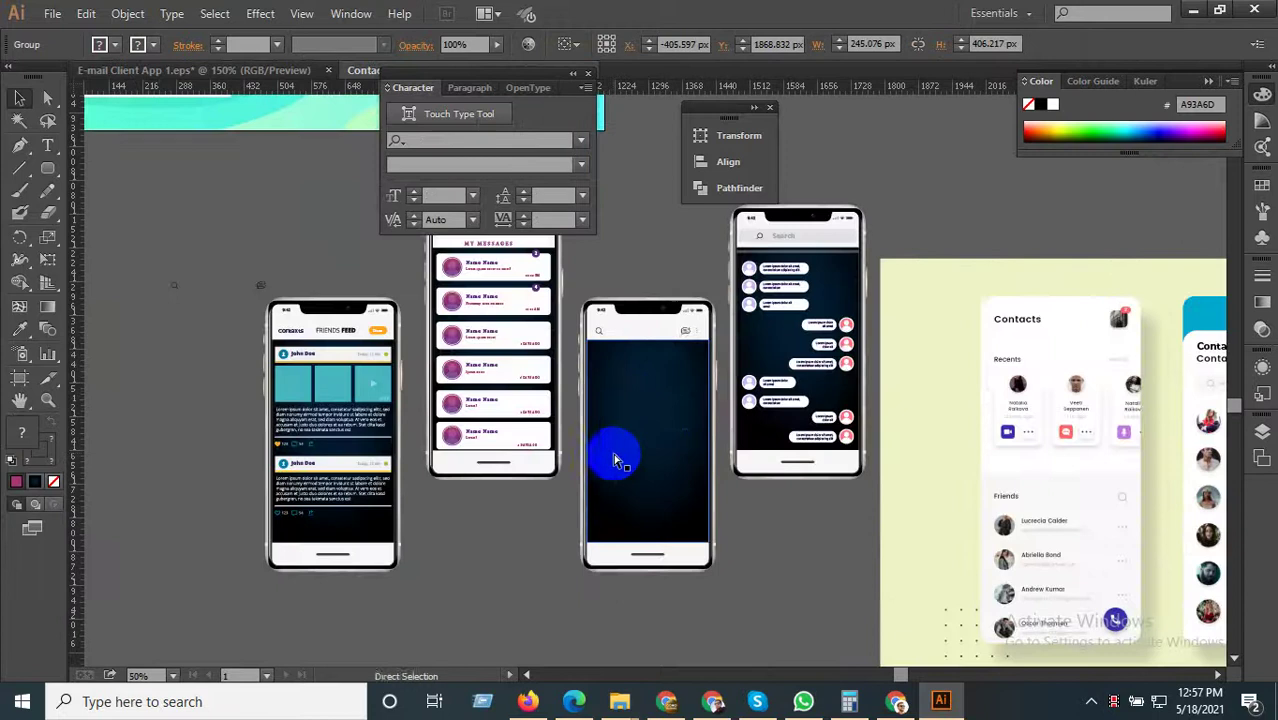
key("ctrl+v")
scroll(662, 389, "up", 2)
left_click_drag(652, 373, 615, 395)
scroll(620, 438, "down", 1)
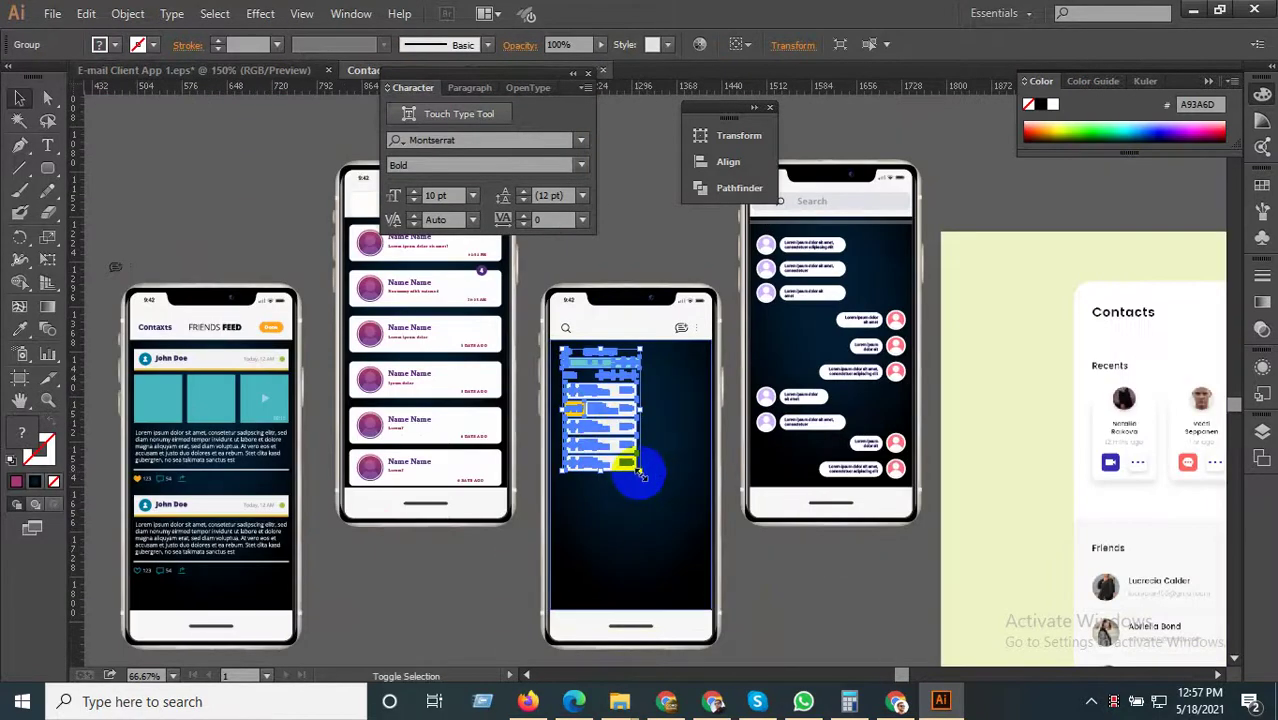
left_click_drag(641, 476, 632, 650)
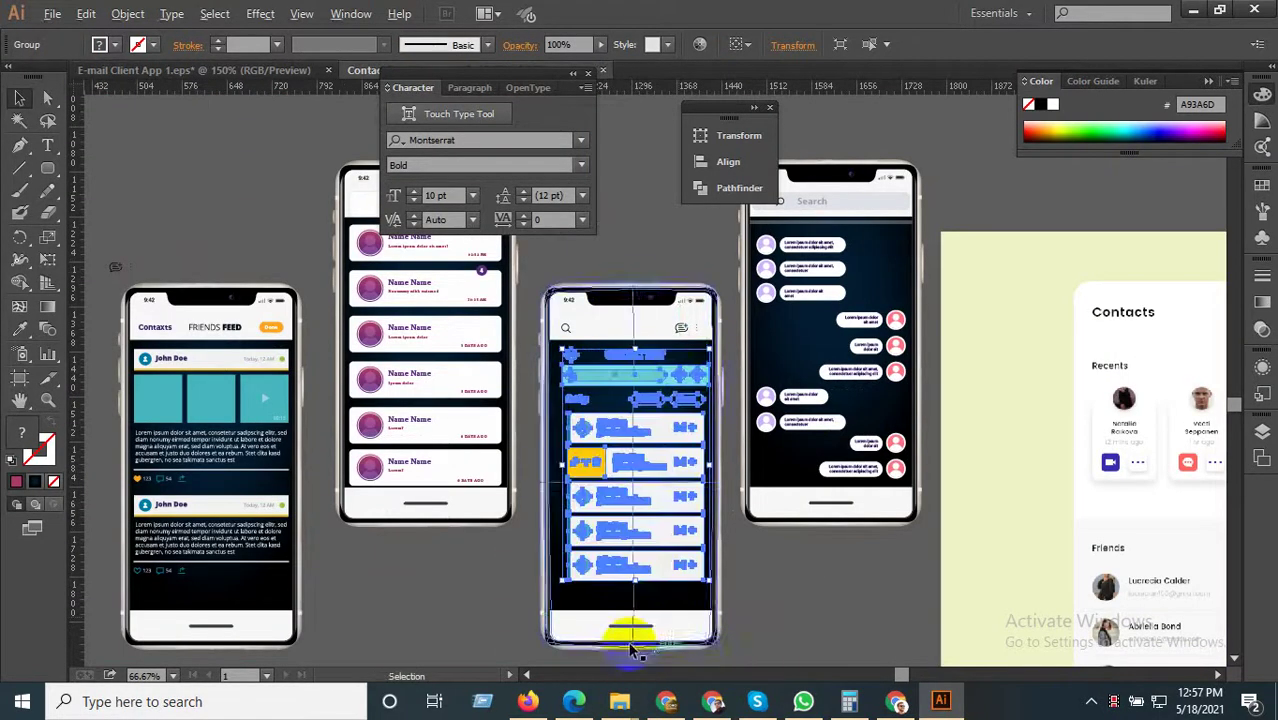
Enlarge the contact list from its lower-left corner to the third phone's left screen edge and nudge it slightly right.
scroll(632, 650, "up", 2)
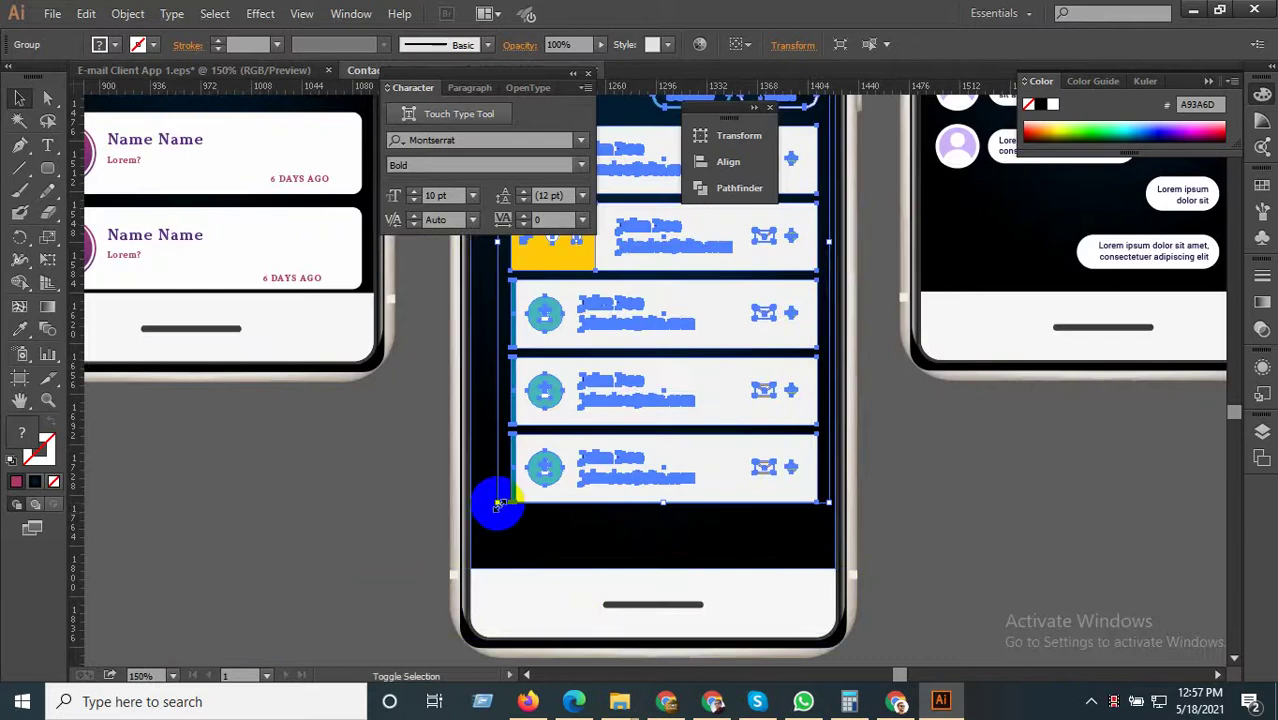
left_click_drag(497, 505, 513, 617)
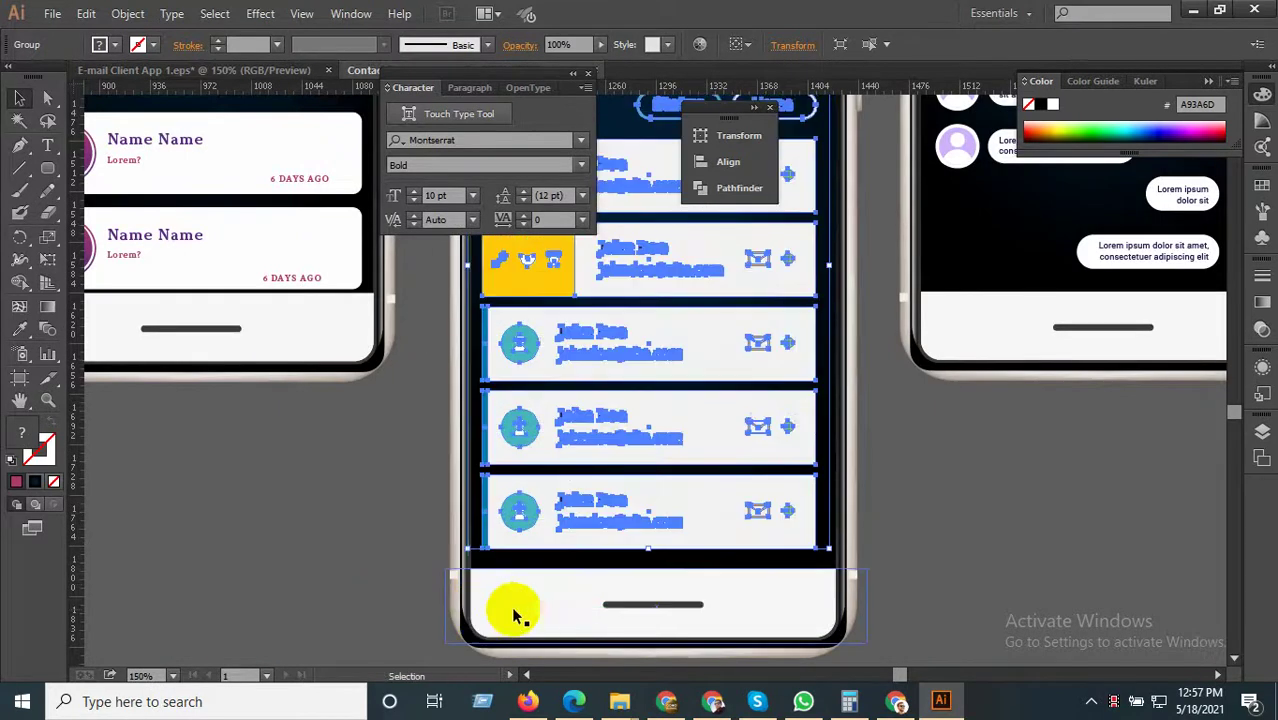
scroll(620, 430, "down", 3)
scroll(628, 400, "up", 4)
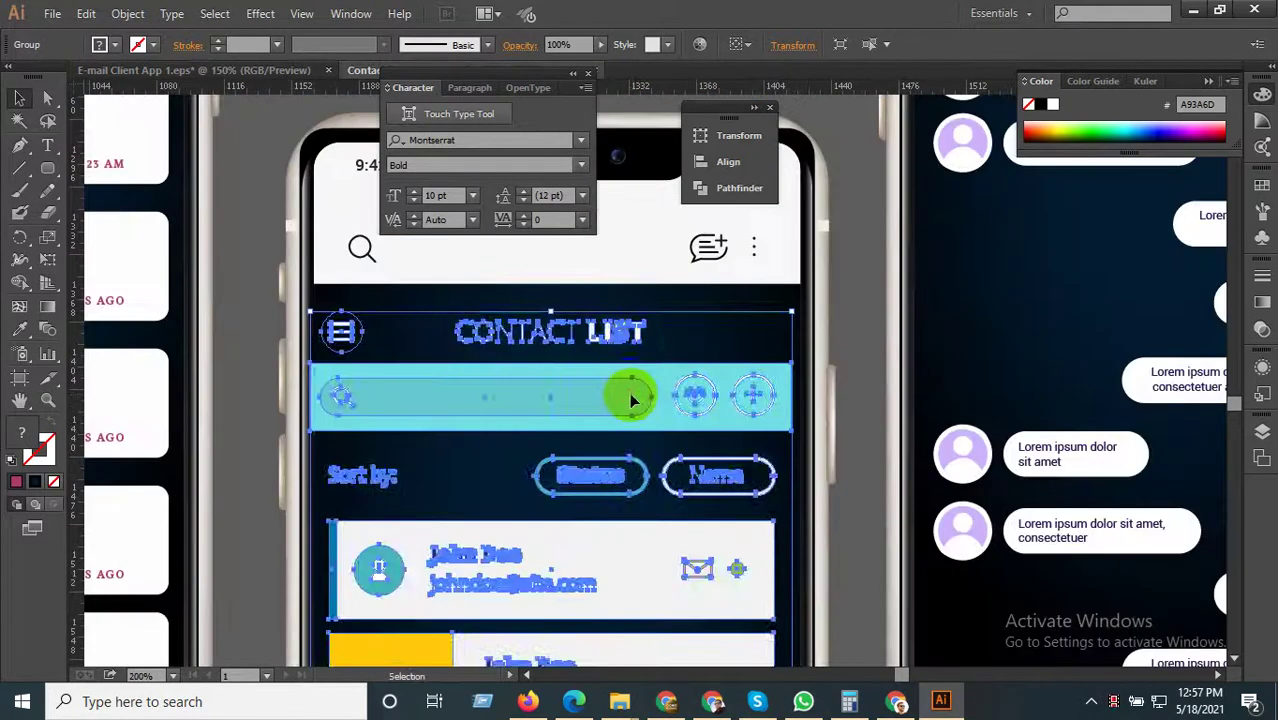
left_click_drag(631, 400, 634, 401)
scroll(634, 401, "down", 1)
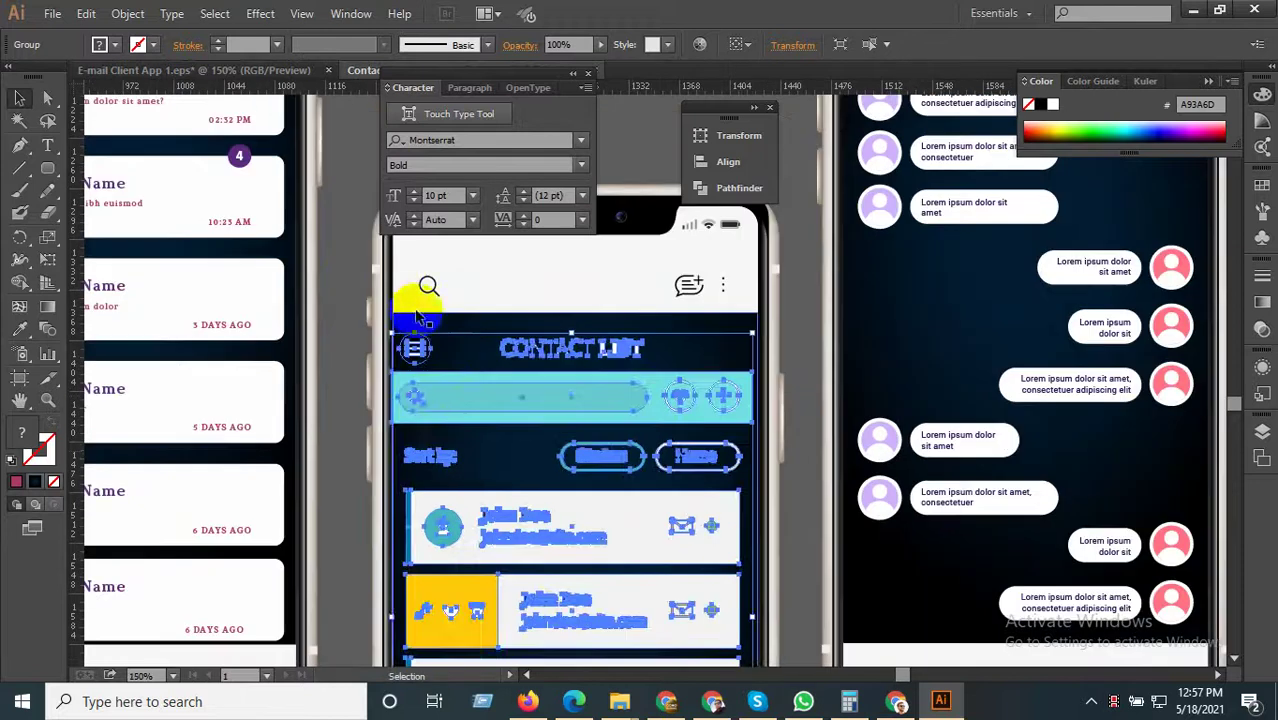
Reselect the contact list, nudge it right, and enlarge it from its upper-right corner to the phone's right screen edge.
left_click(348, 259)
left_click(679, 399)
scroll(707, 403, "up", 1)
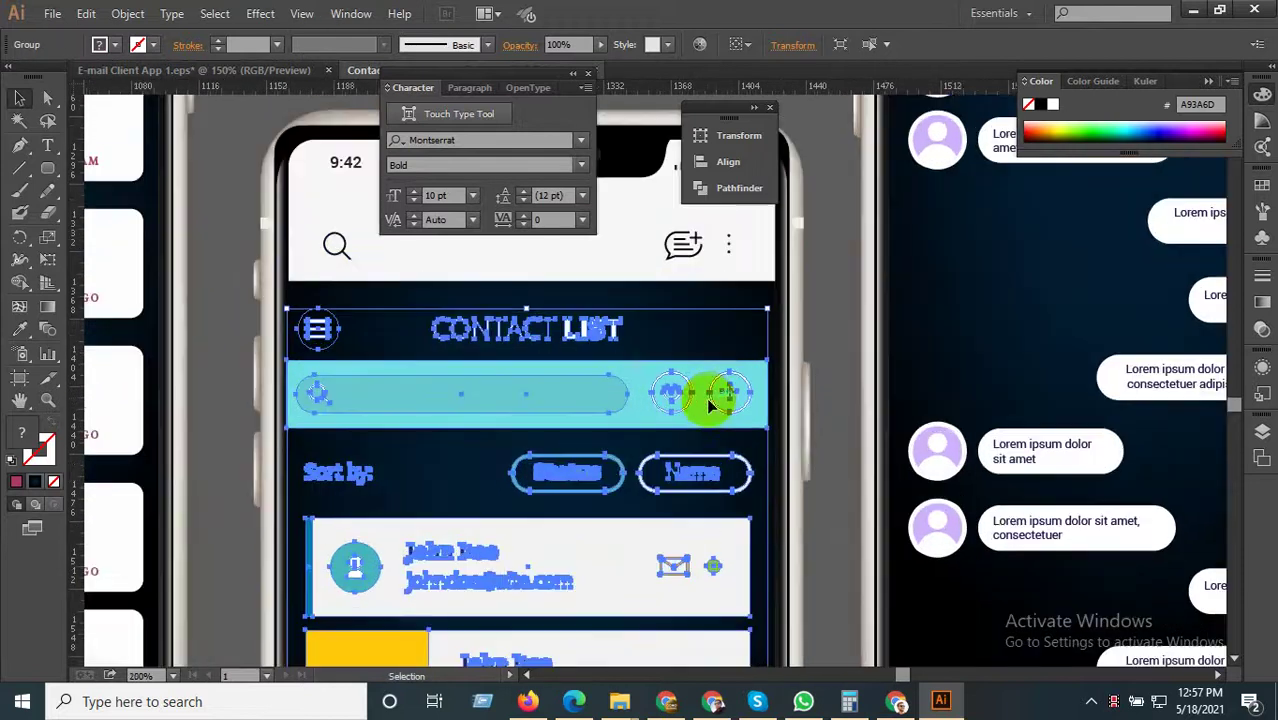
left_click_drag(709, 400, 711, 400)
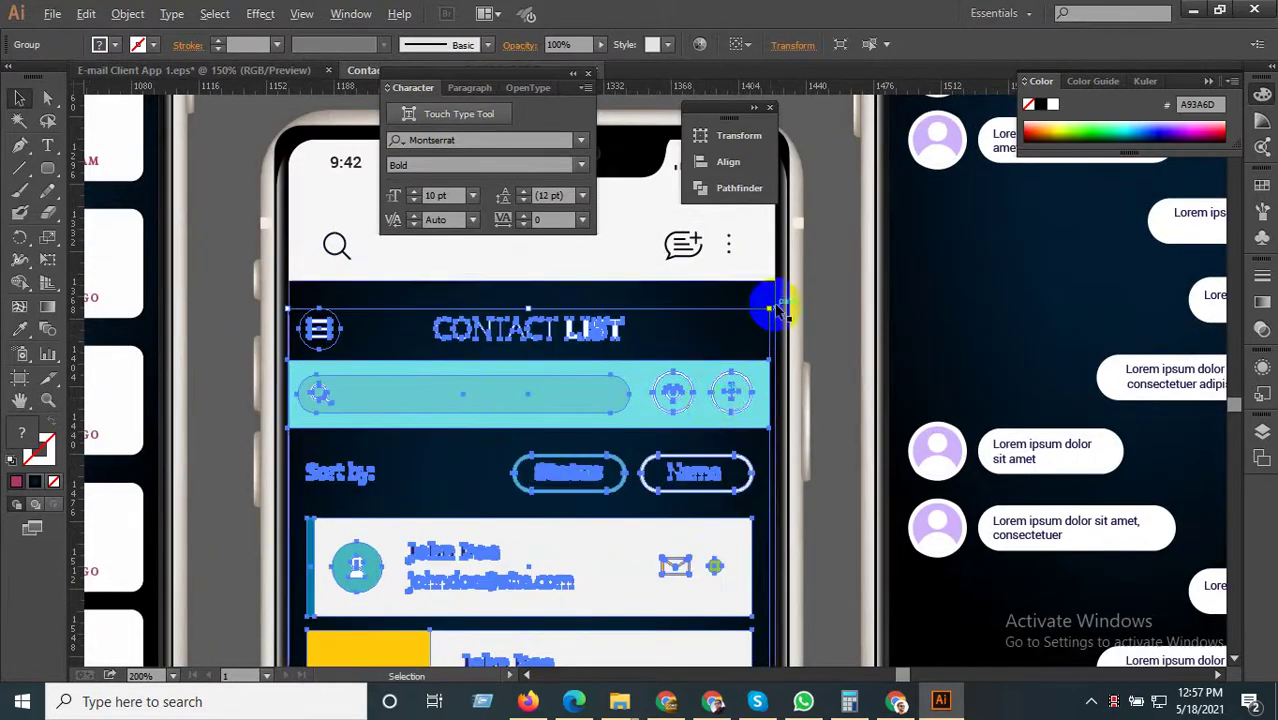
left_click_drag(766, 312, 776, 293)
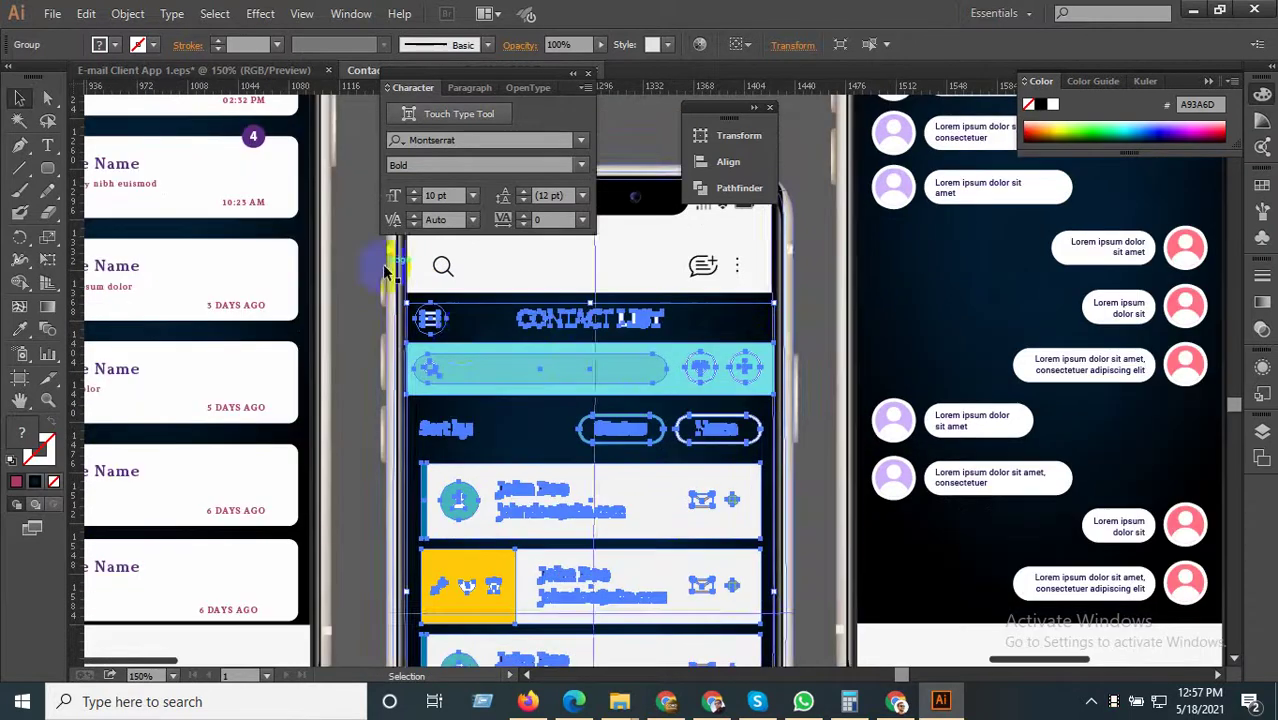
left_click(371, 286)
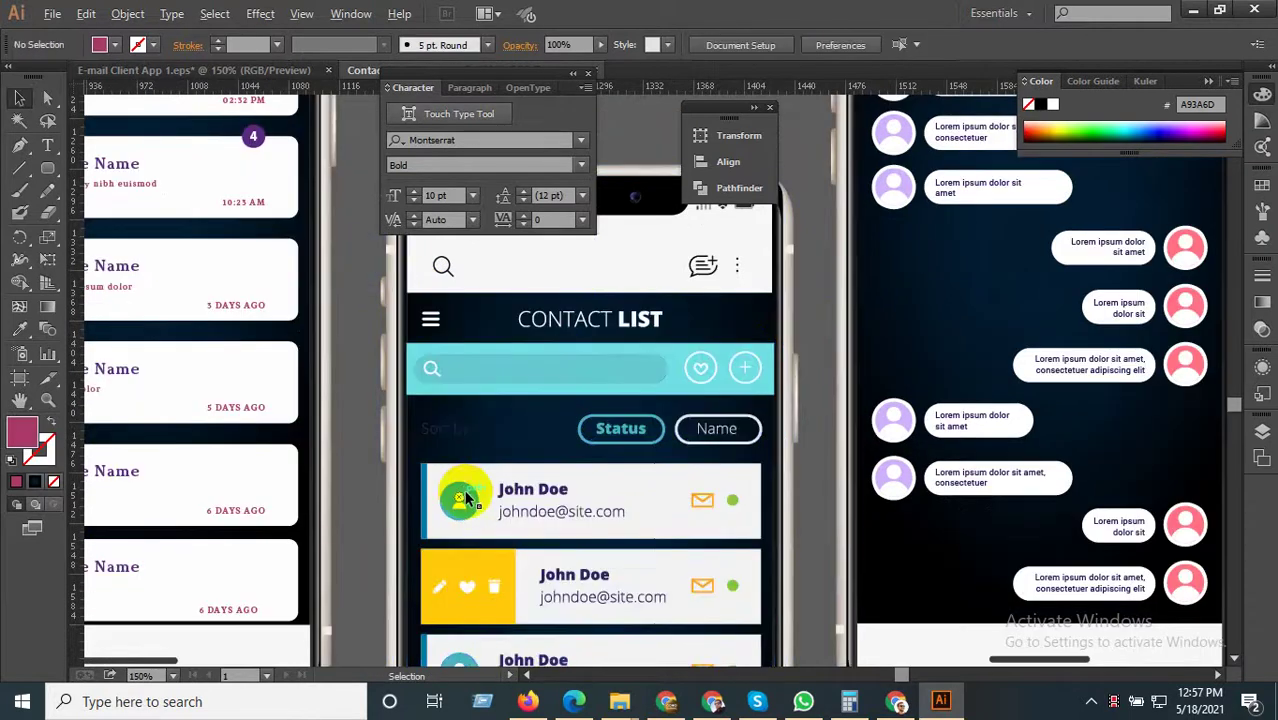
Shrink the contact list group to about 260 by 408 px to align its right side with the white header's edge.
scroll(754, 383, "up", 2)
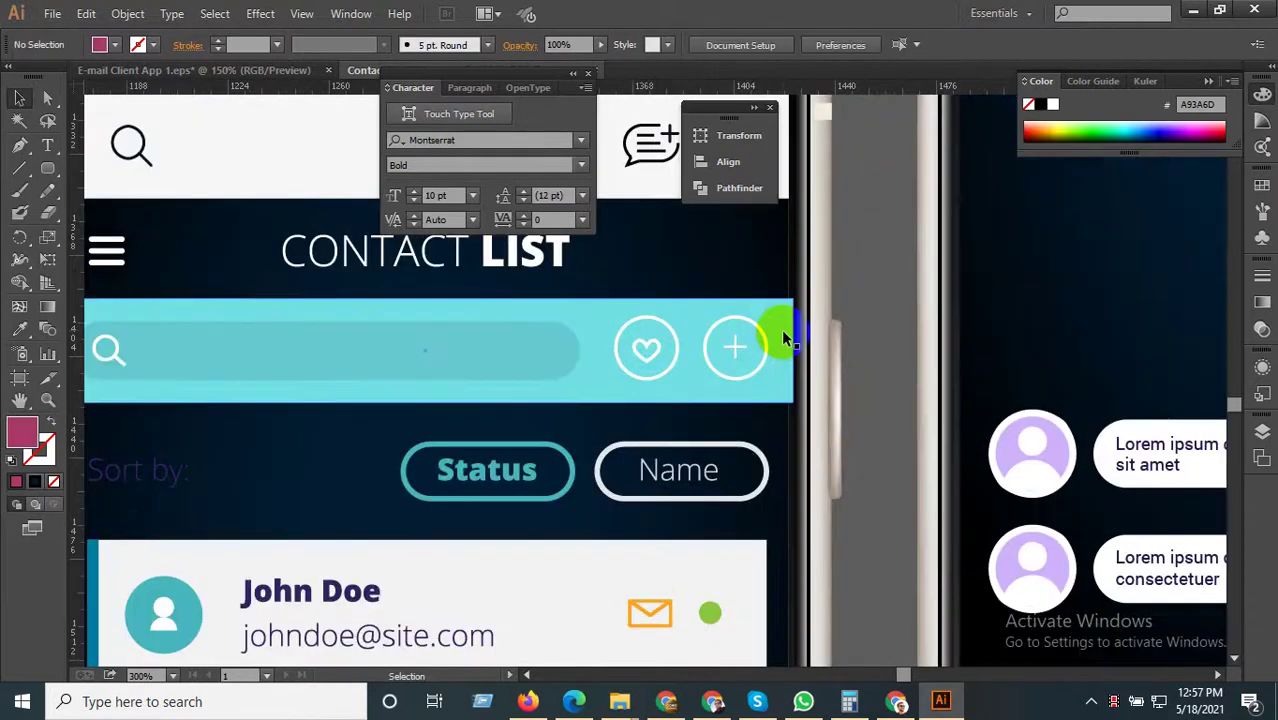
left_click(782, 327)
scroll(781, 325, "up", 2)
scroll(798, 452, "down", 2)
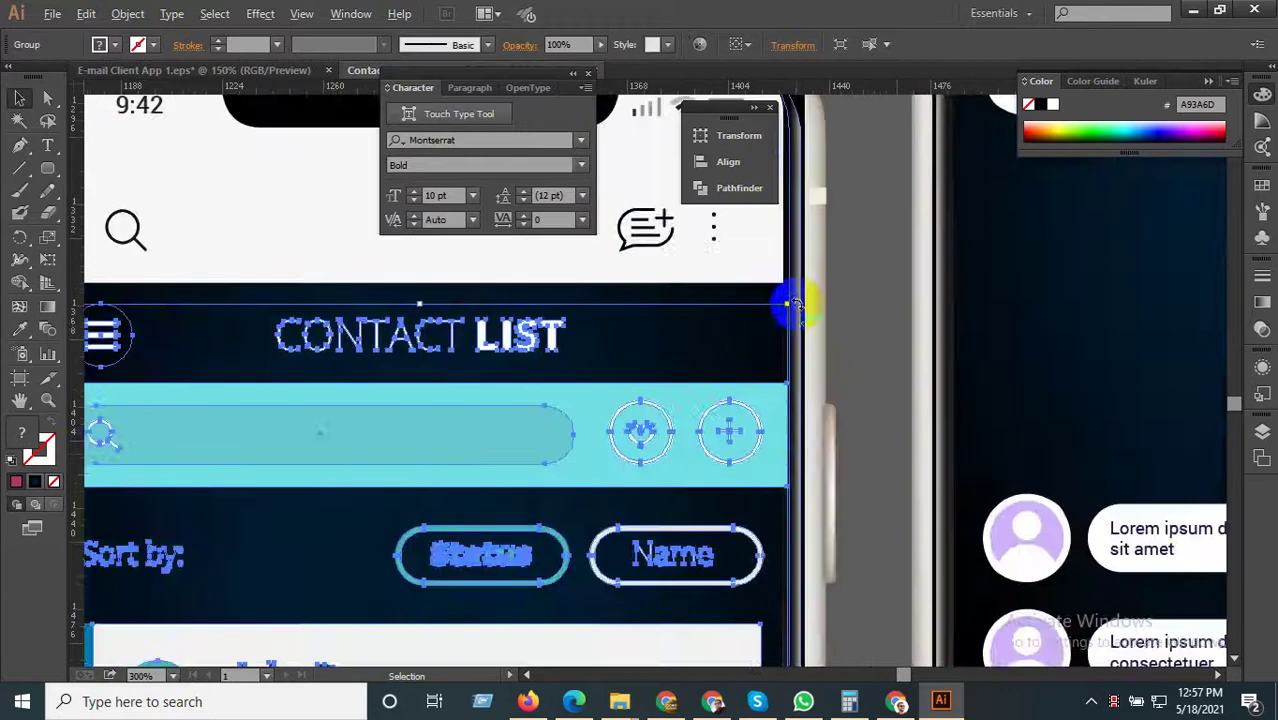
scroll(799, 286, "up", 2)
left_click_drag(775, 322, 770, 320)
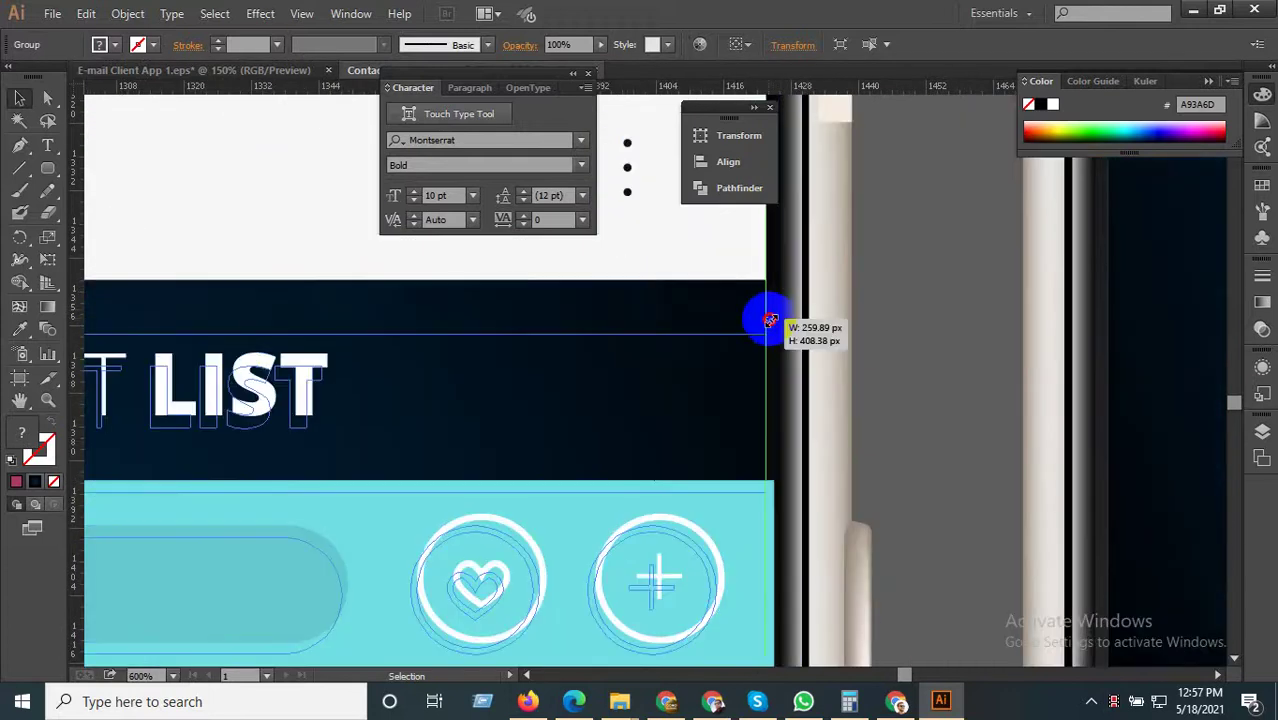
left_click_drag(828, 397, 828, 397)
Adjust the contact list's upper-left corner to line up with the phone's left screen edge, then deselect the group.
scroll(829, 402, "down", 4)
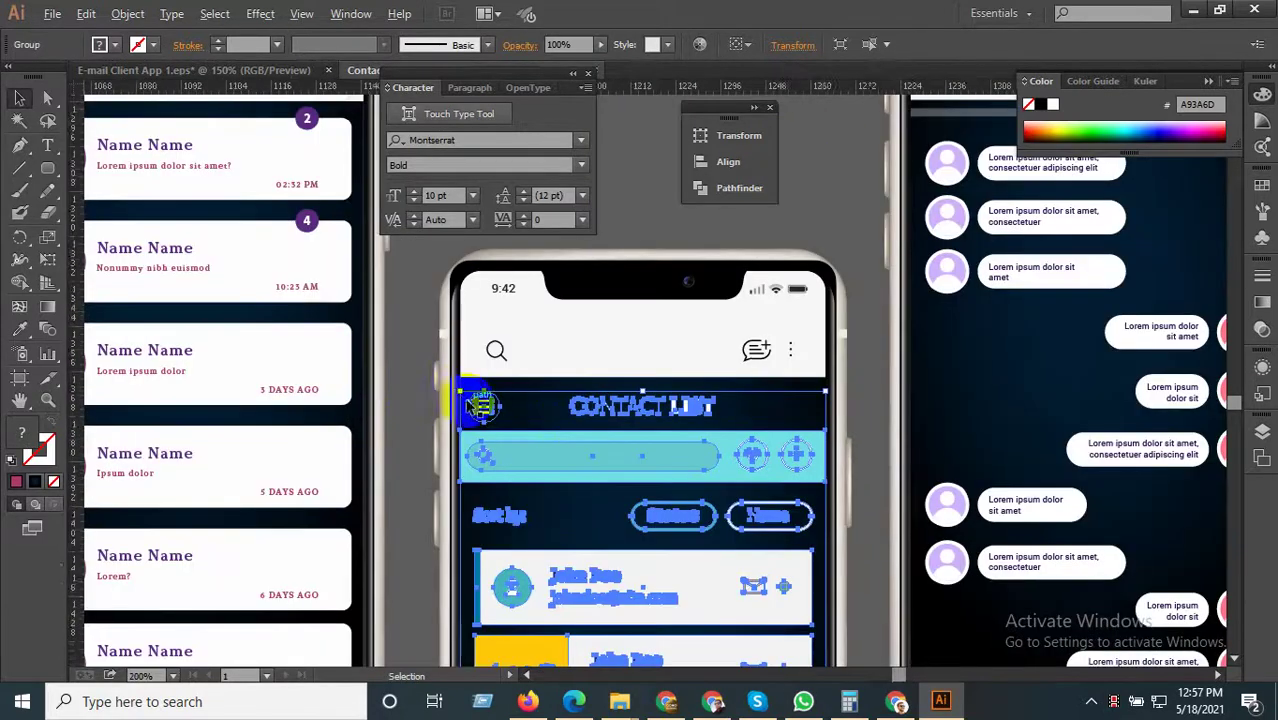
scroll(455, 393, "up", 5)
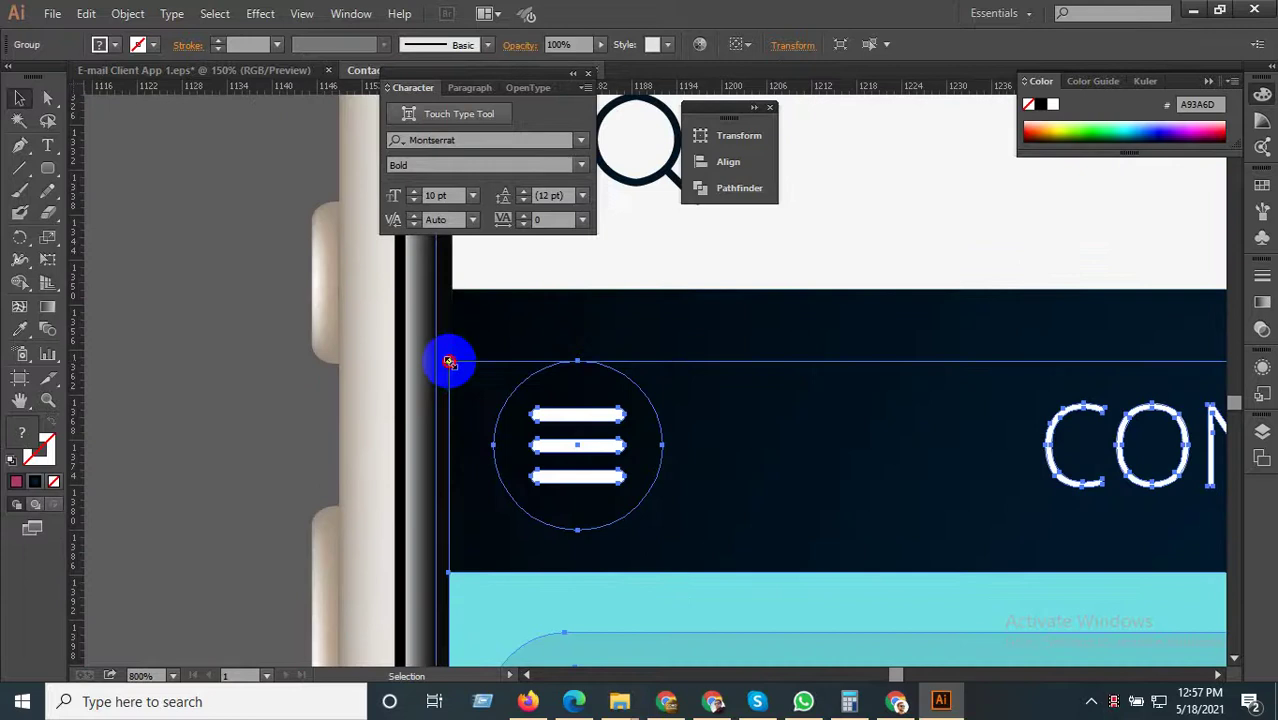
left_click_drag(450, 362, 453, 362)
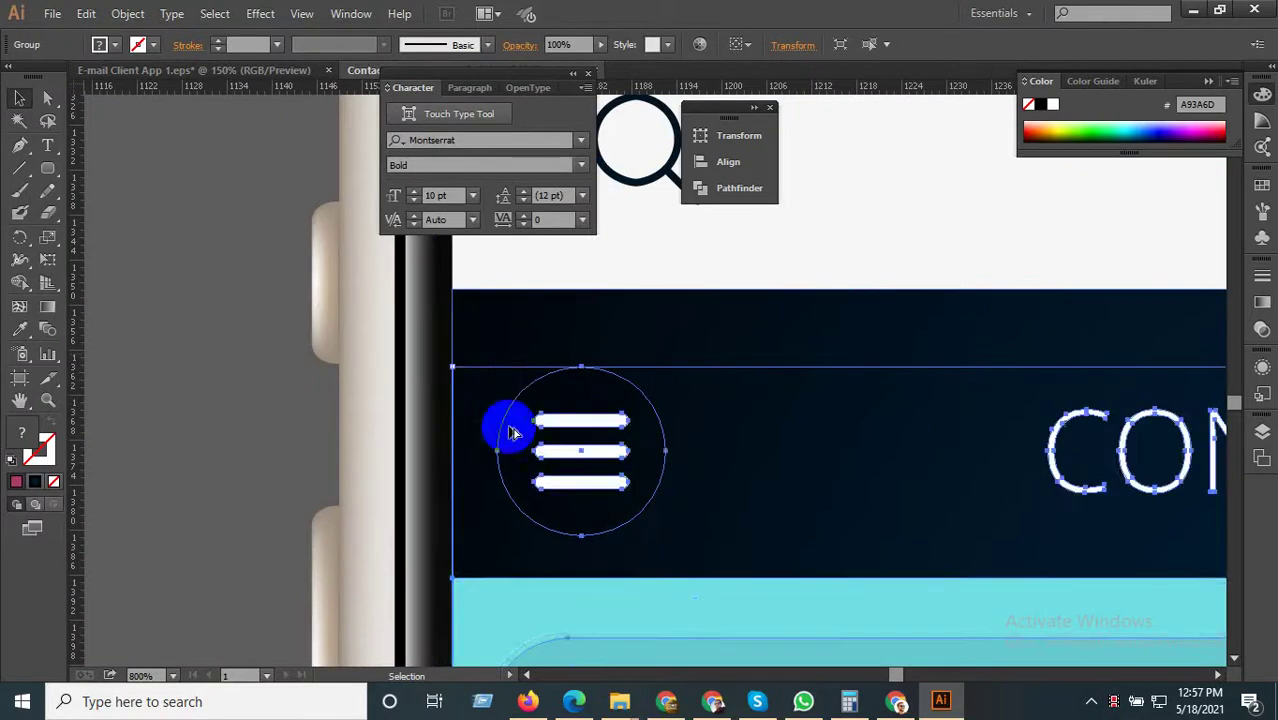
scroll(514, 432, "down", 3)
left_click(419, 446)
Open the third phone's contact list group in isolation mode around the CONTACT LIST title.
scroll(418, 446, "down", 3)
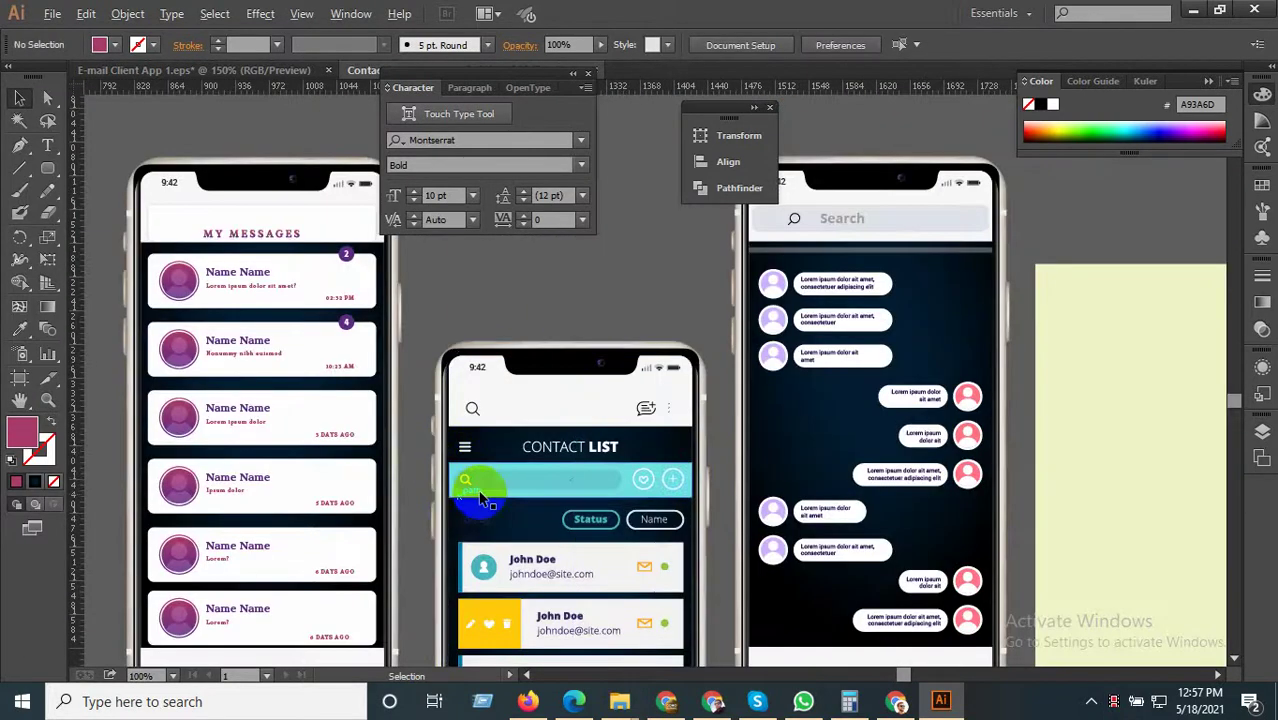
scroll(475, 478, "down", 2)
scroll(577, 421, "up", 2)
left_click(580, 458)
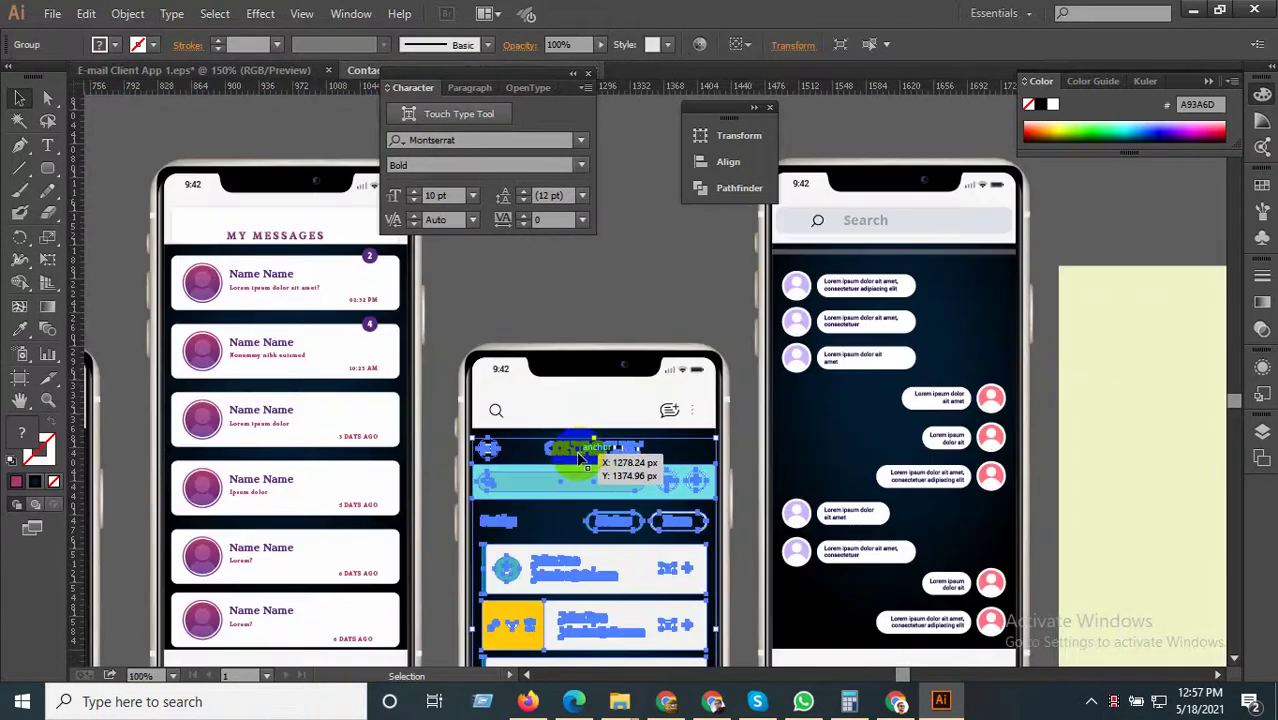
scroll(580, 458, "up", 2)
double_click(576, 451)
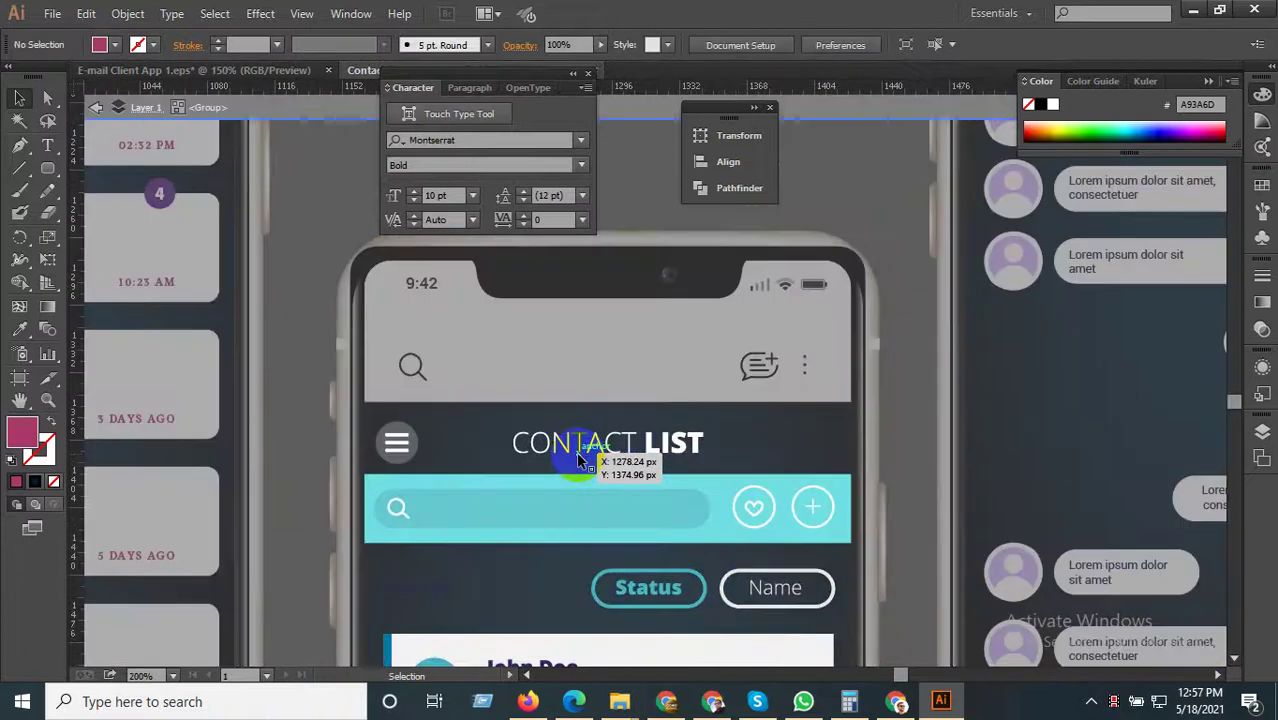
Exit the contact list group and move the search and chat icons out of the third phone's white header to the empty canvas beyond the first phone.
key("Escape")
scroll(574, 455, "down", 1)
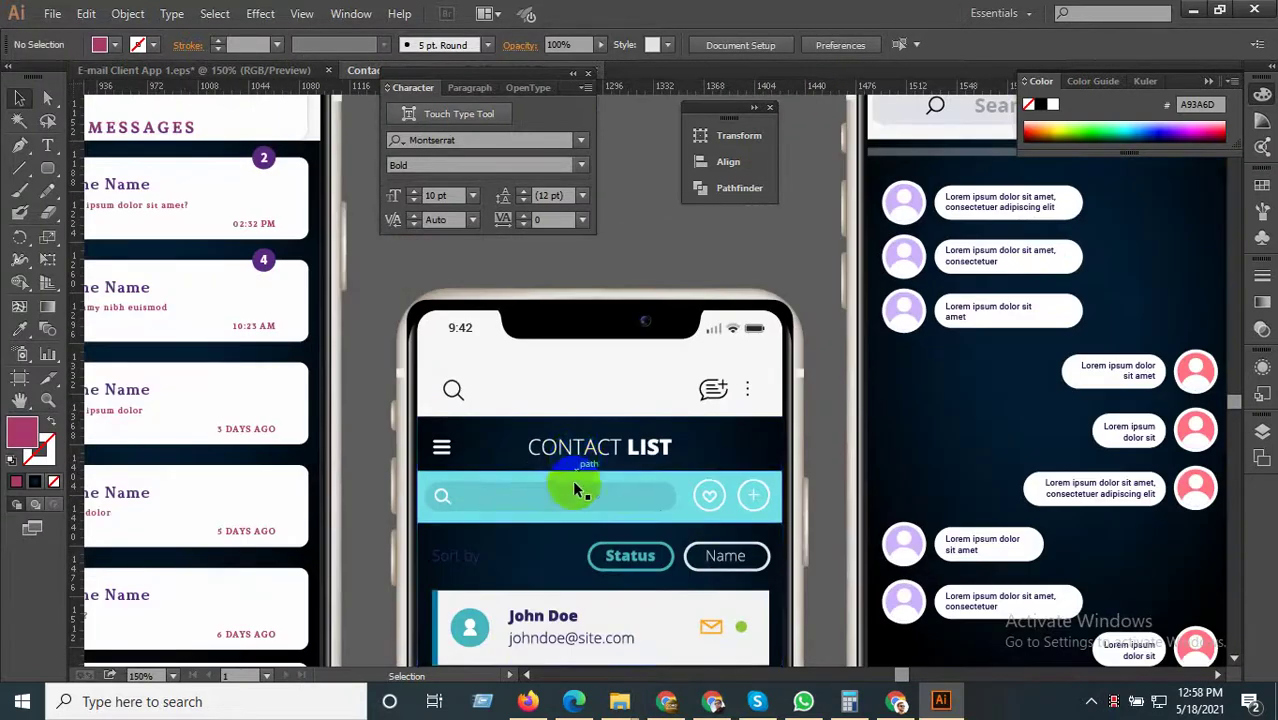
left_click(574, 492)
scroll(574, 497, "down", 3)
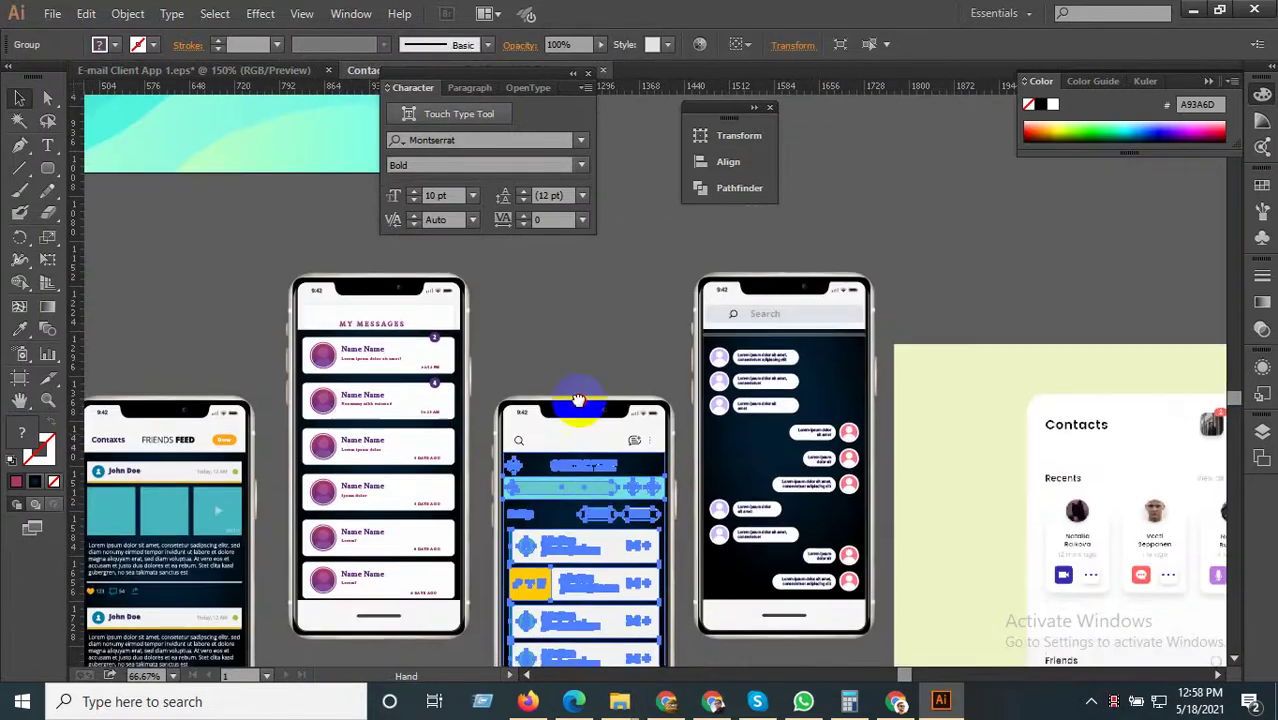
scroll(582, 400, "up", 3)
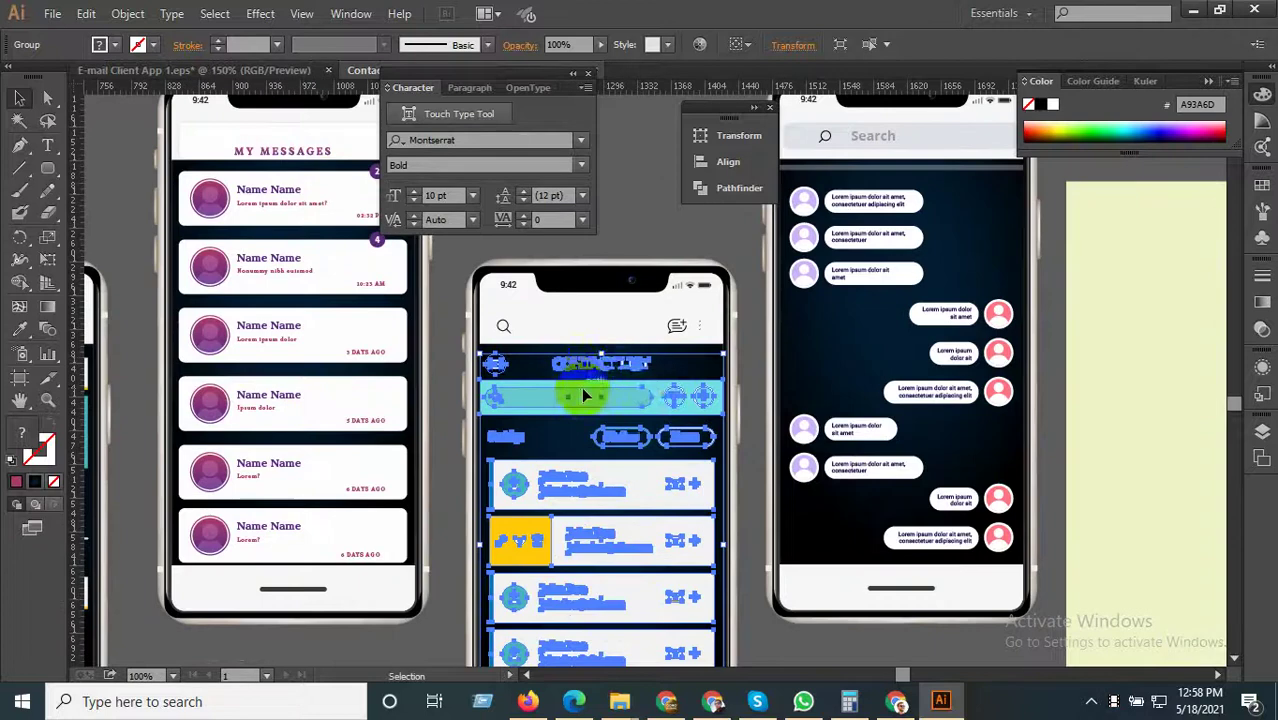
left_click(686, 326)
scroll(685, 325, "down", 1)
left_click_drag(679, 325, 157, 232)
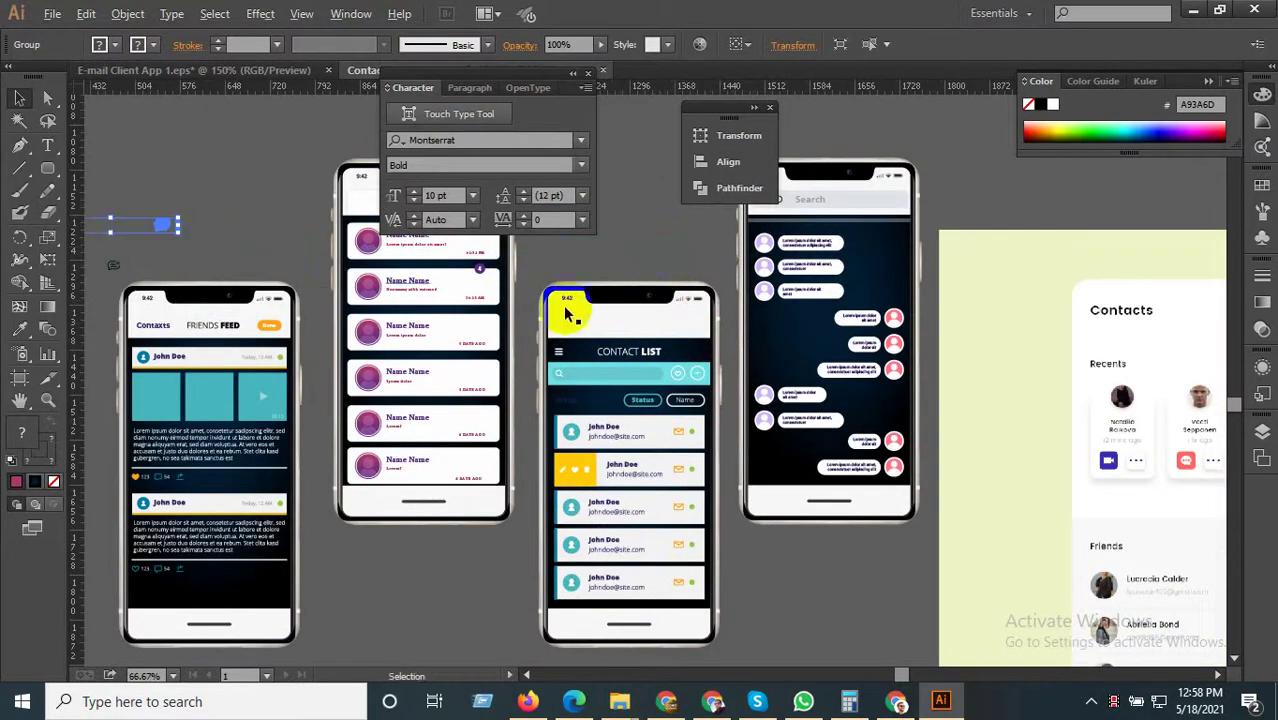
Isolate the contact list group and move its menu icon, CONTACT LIST title and aqua search bar up so the title sits in the white header.
scroll(640, 372, "up", 2)
left_click(650, 373)
double_click(650, 373)
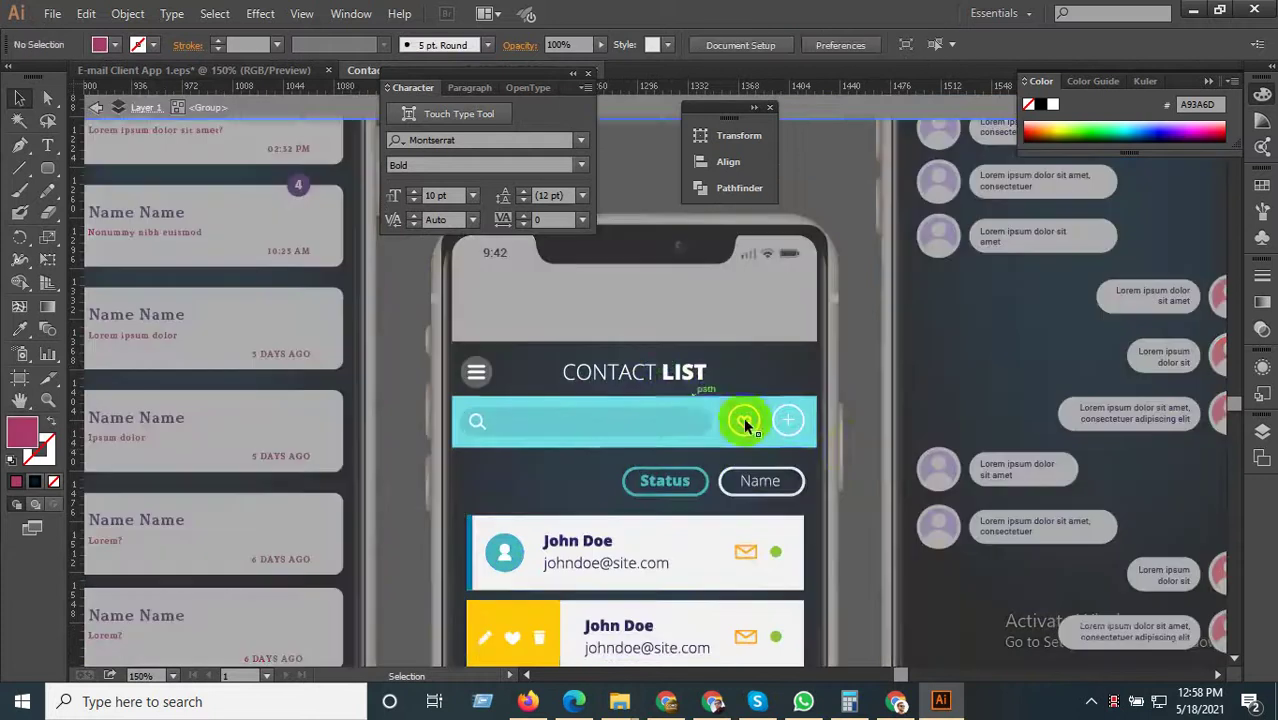
left_click_drag(456, 362, 452, 354)
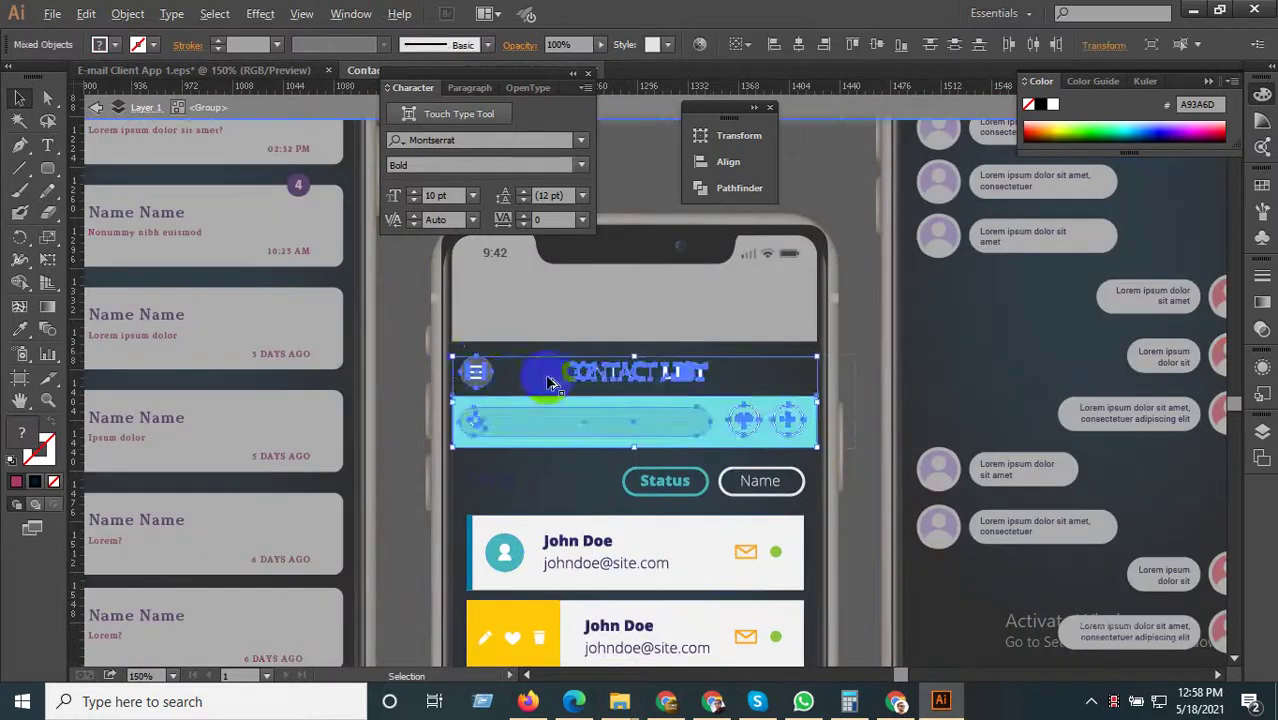
scroll(596, 372, "up", 1)
left_click_drag(619, 374, 623, 310)
scroll(634, 276, "up", 1)
scroll(622, 320, "down", 1)
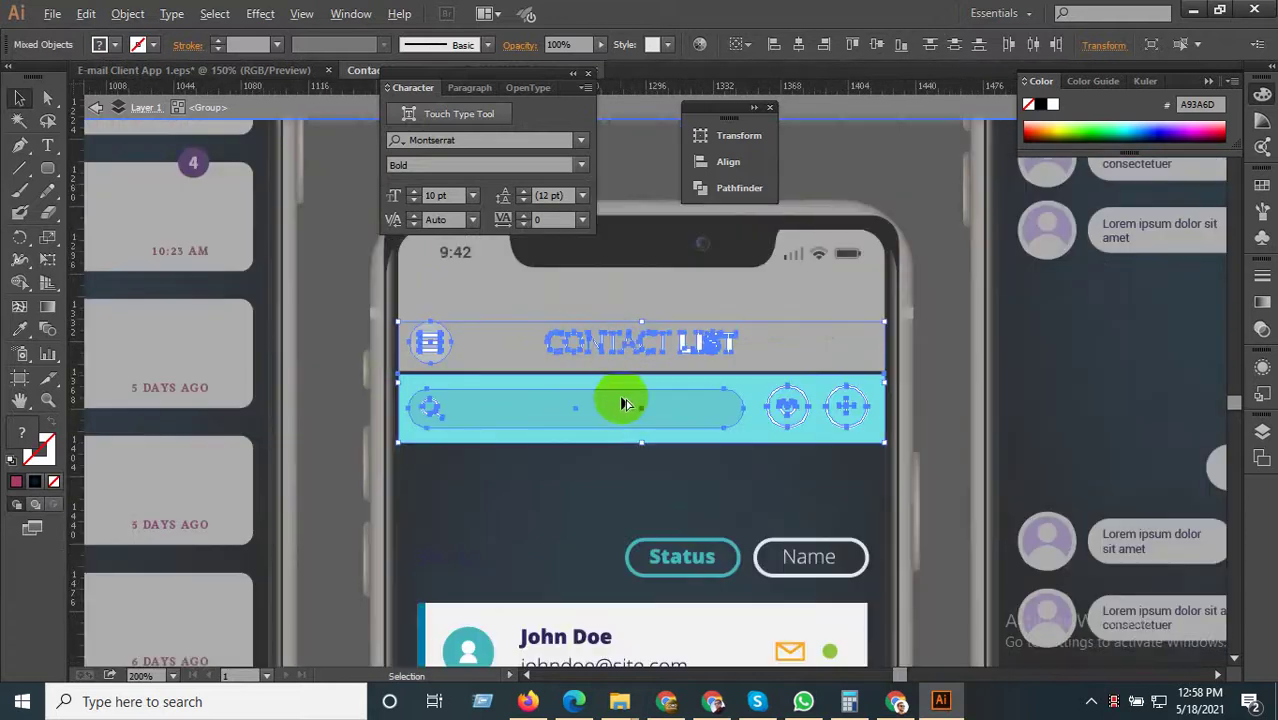
mouse_move(632, 350)
left_mouse_down()
mouse_move(628, 323)
mouse_move(628, 334)
left_mouse_up()
Align the moved title and search bar with the left edge of the third phone's screen and the header's lower edge.
scroll(368, 396, "up", 2)
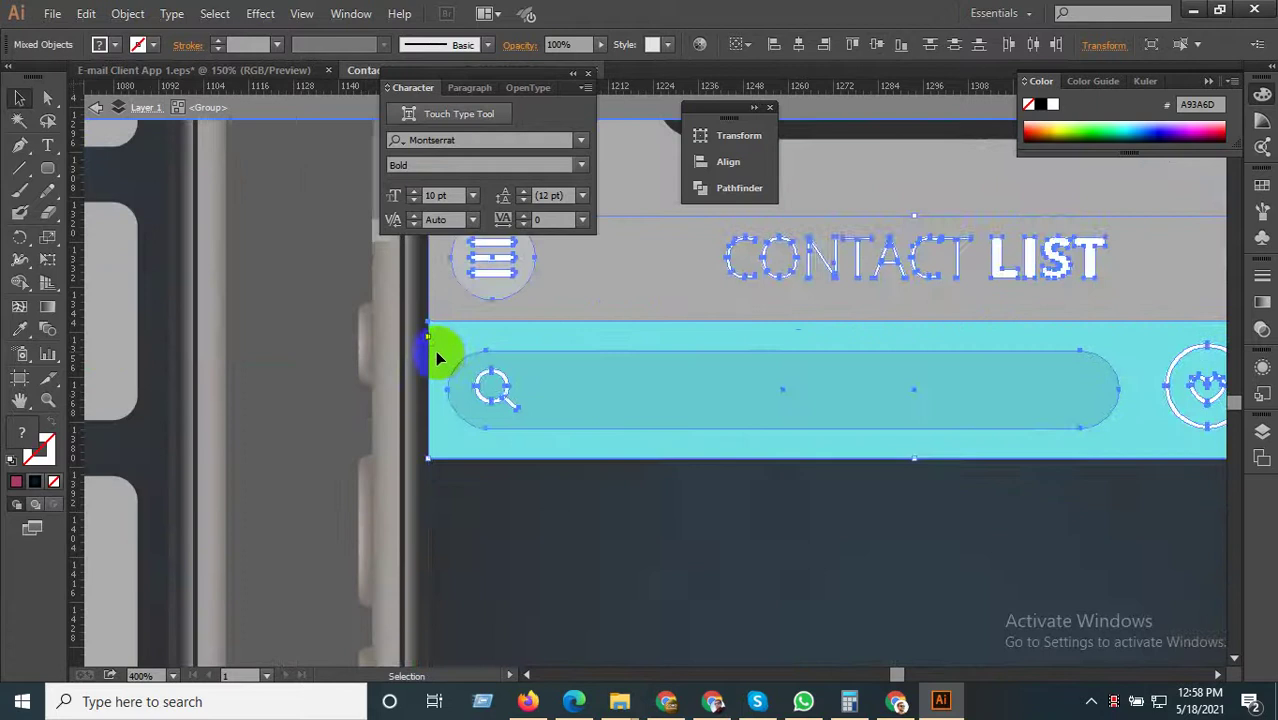
mouse_move(436, 350)
left_mouse_down()
mouse_move(439, 381)
mouse_move(428, 337)
left_mouse_up()
scroll(443, 374, "up", 4)
scroll(451, 429, "down", 5)
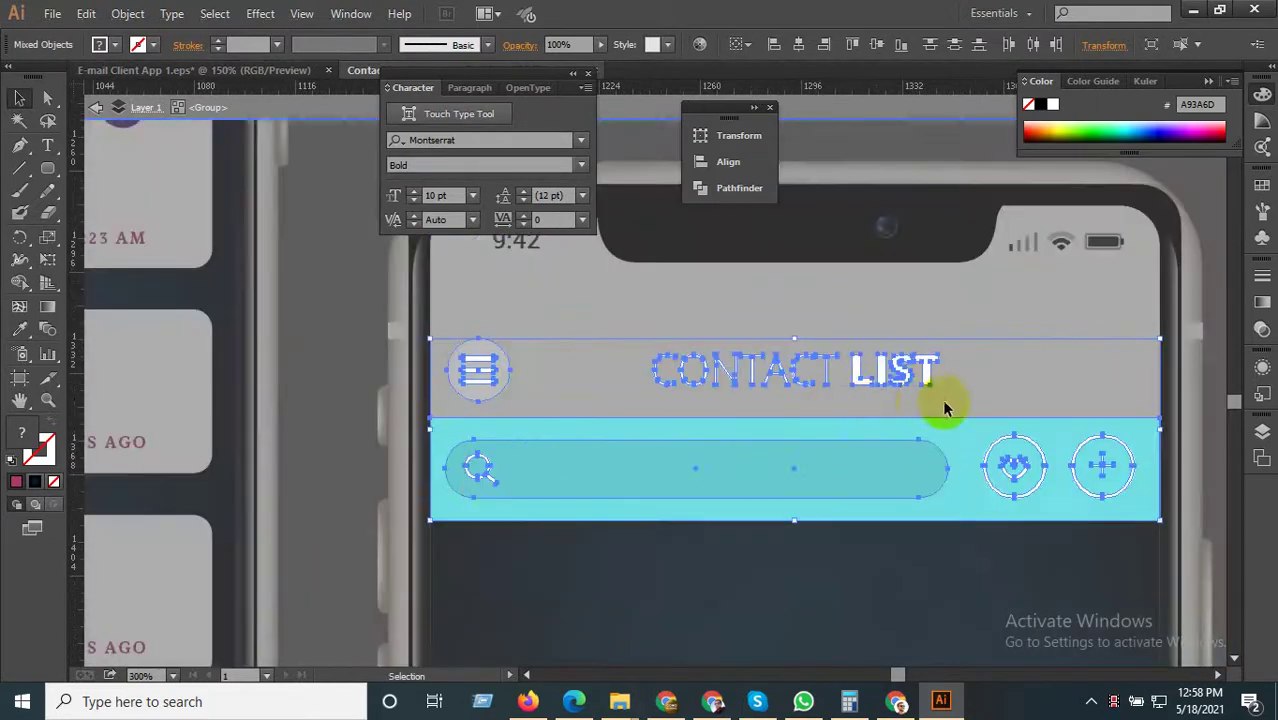
Recolour the CONTACT LIST title with the phone's dark screen background using the Eyedropper, then exit isolation mode.
left_click(672, 372)
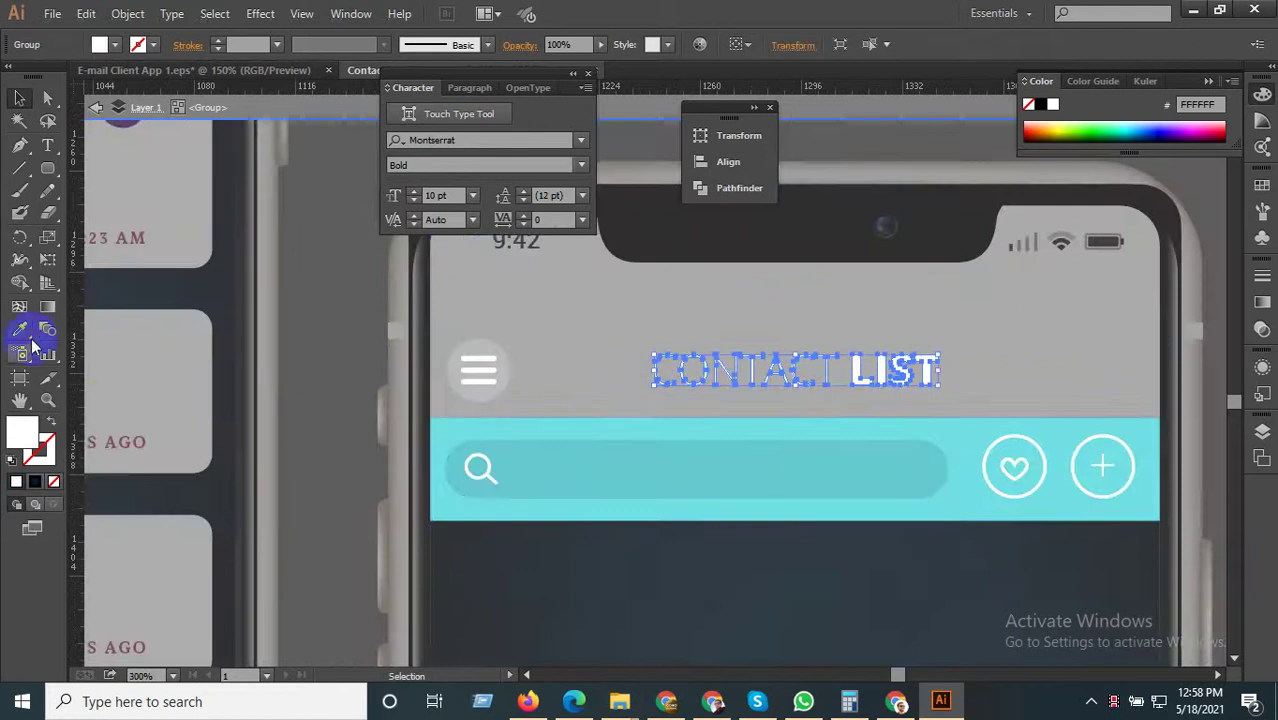
left_click(492, 524)
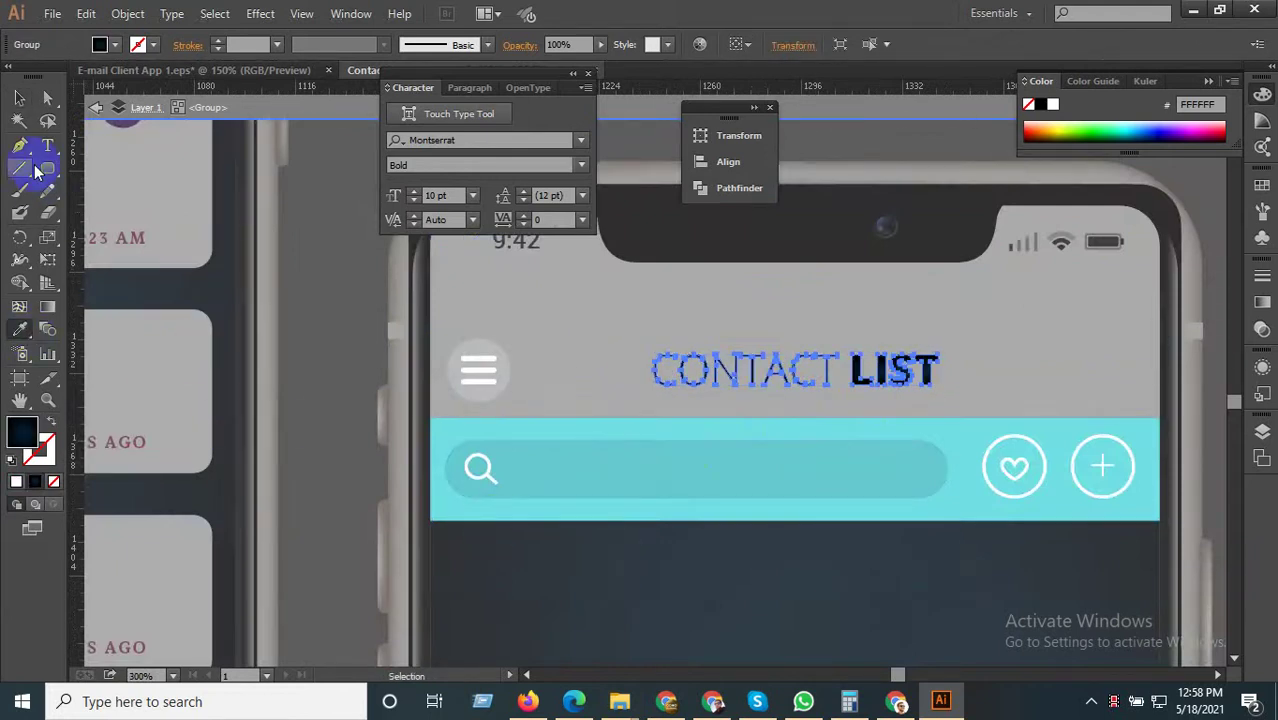
left_click(477, 368)
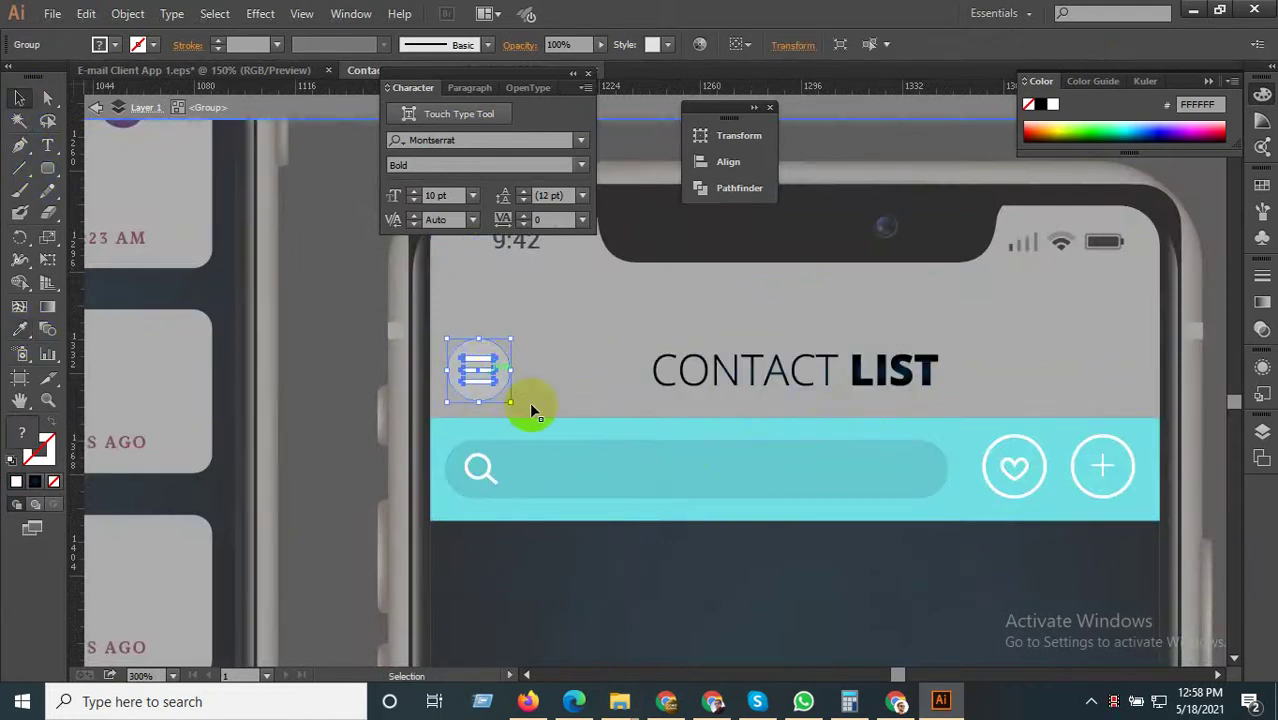
double_click(407, 433)
left_click(348, 422)
scroll(381, 497, "down", 2)
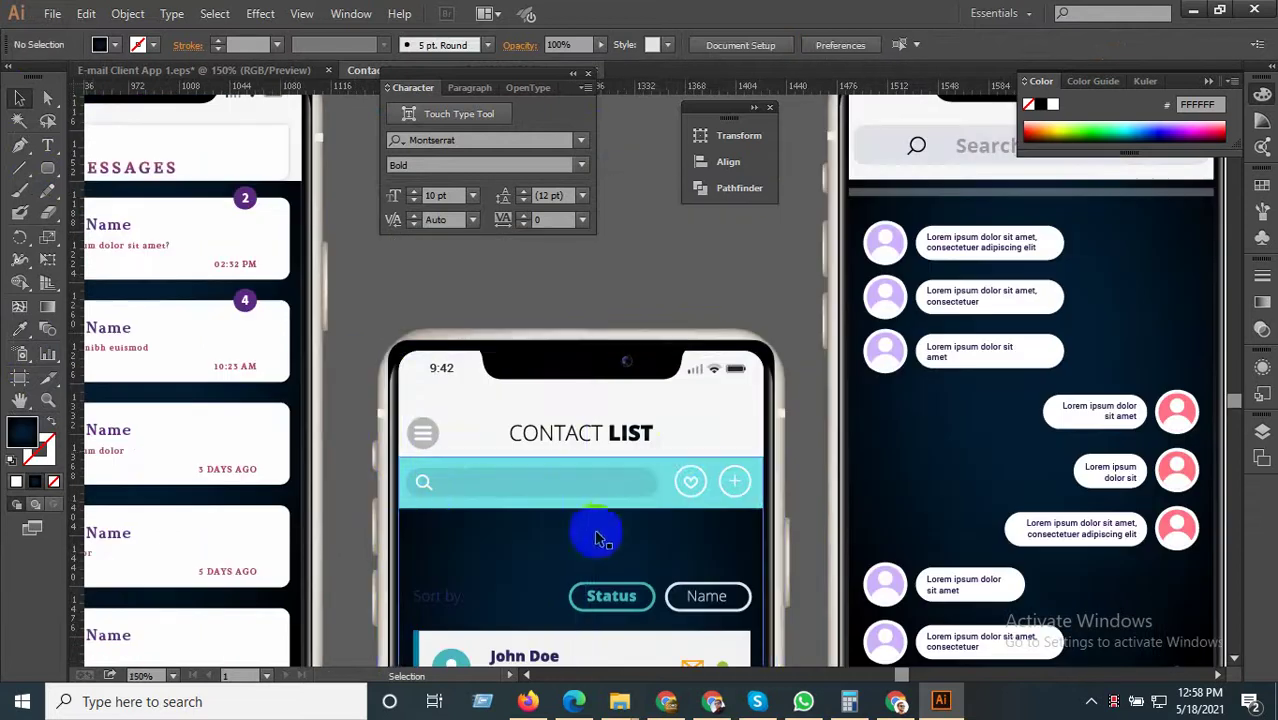
Isolate the contact list group again and move the sort row with its five contact cards up beneath the aqua search bar.
scroll(680, 457, "down", 1)
scroll(688, 505, "down", 2)
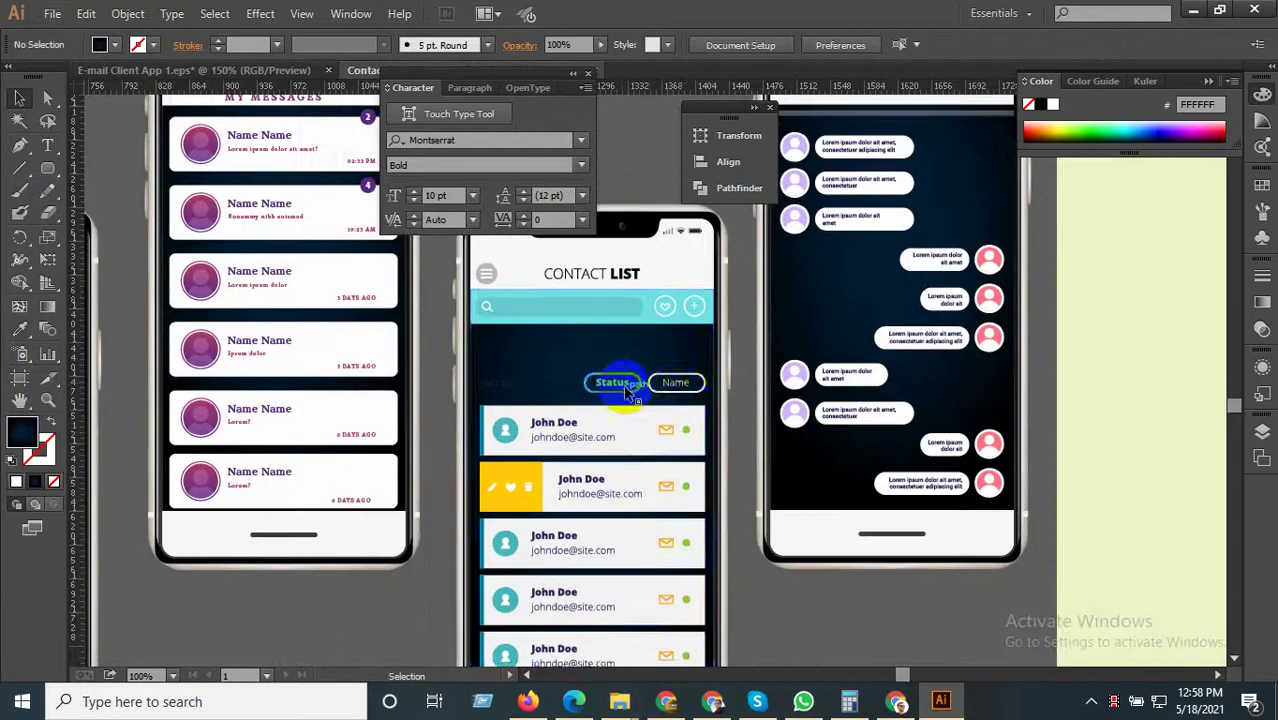
left_click(622, 387)
double_click(622, 387)
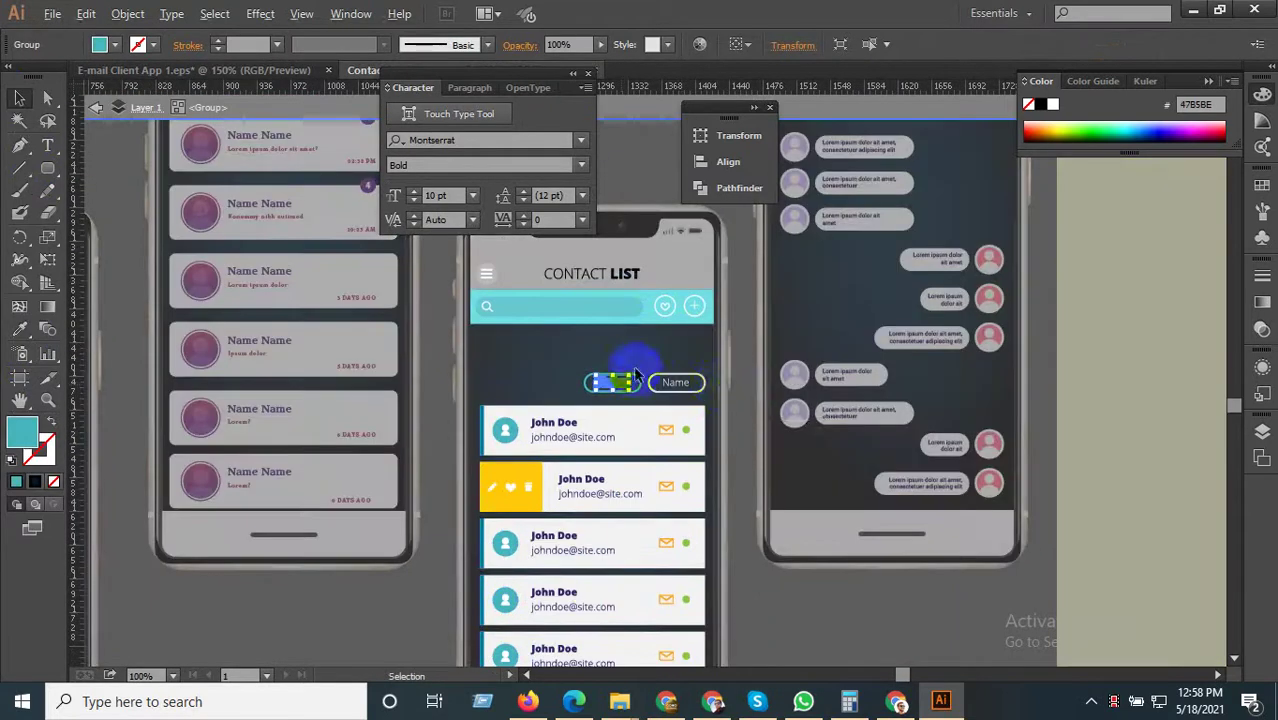
scroll(652, 380, "down", 1)
left_click_drag(521, 388, 708, 575)
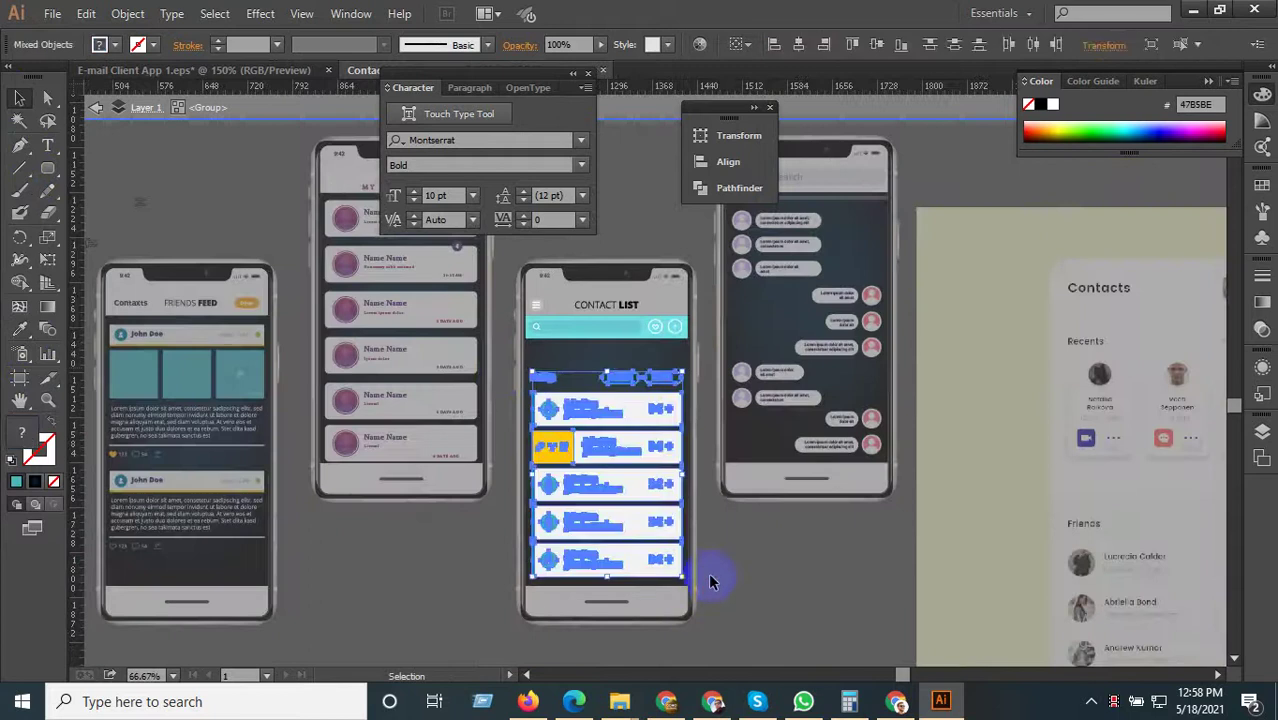
left_click_drag(660, 370, 654, 321)
scroll(655, 389, "down", 1)
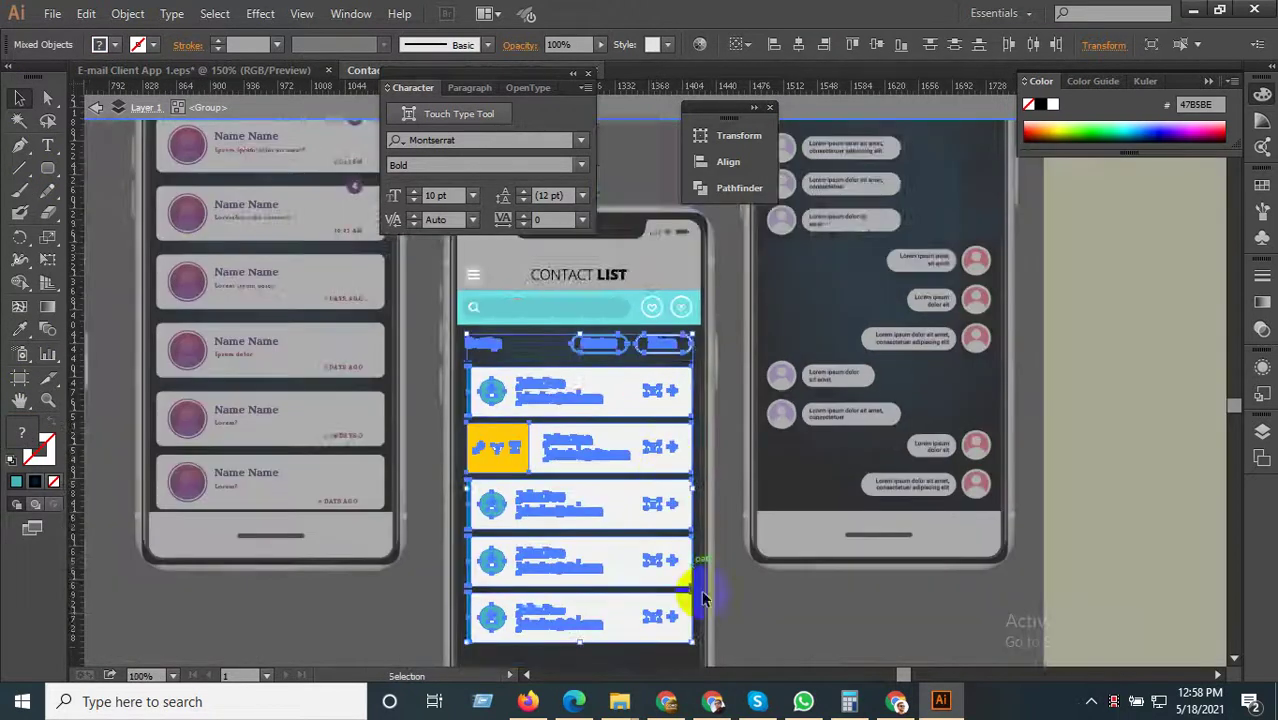
Duplicate the last contact card straight down to fill the dark space above the third phone's bottom bar.
left_click_drag(754, 614, 765, 478)
left_click(737, 527)
left_click(576, 452)
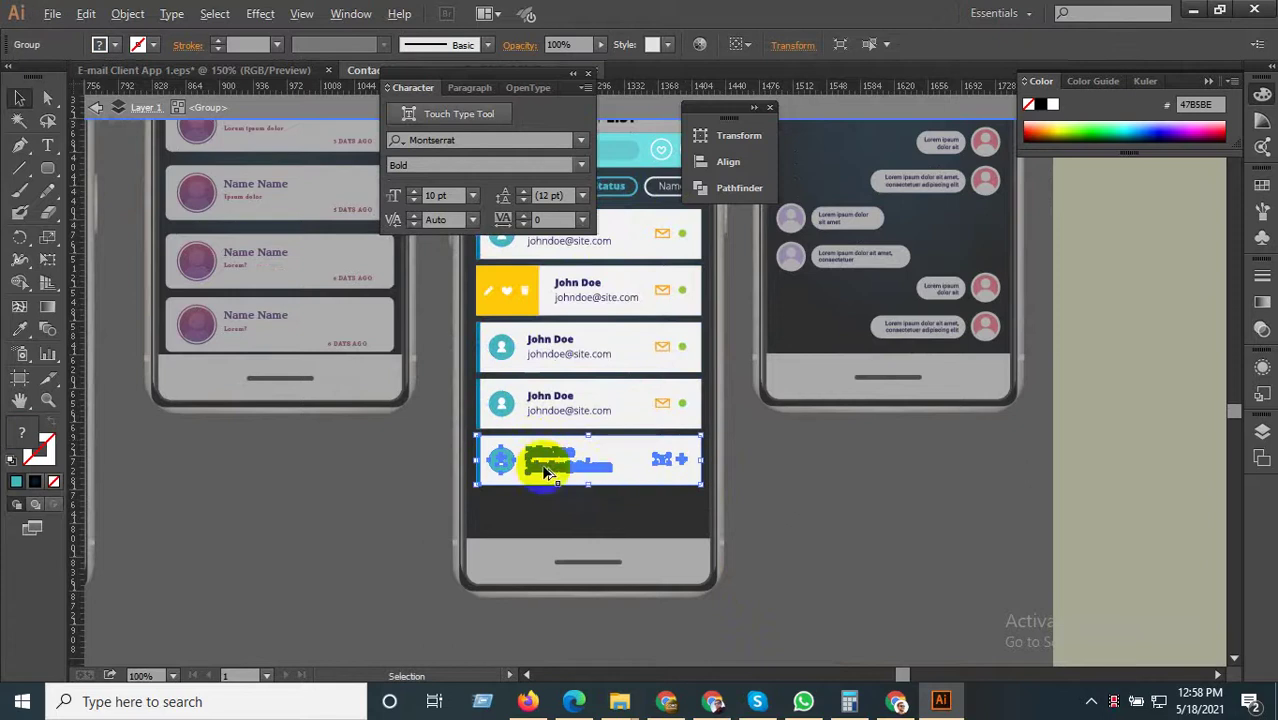
scroll(618, 478, "up", 3)
left_click_drag(523, 456, 523, 619)
scroll(576, 497, "down", 2)
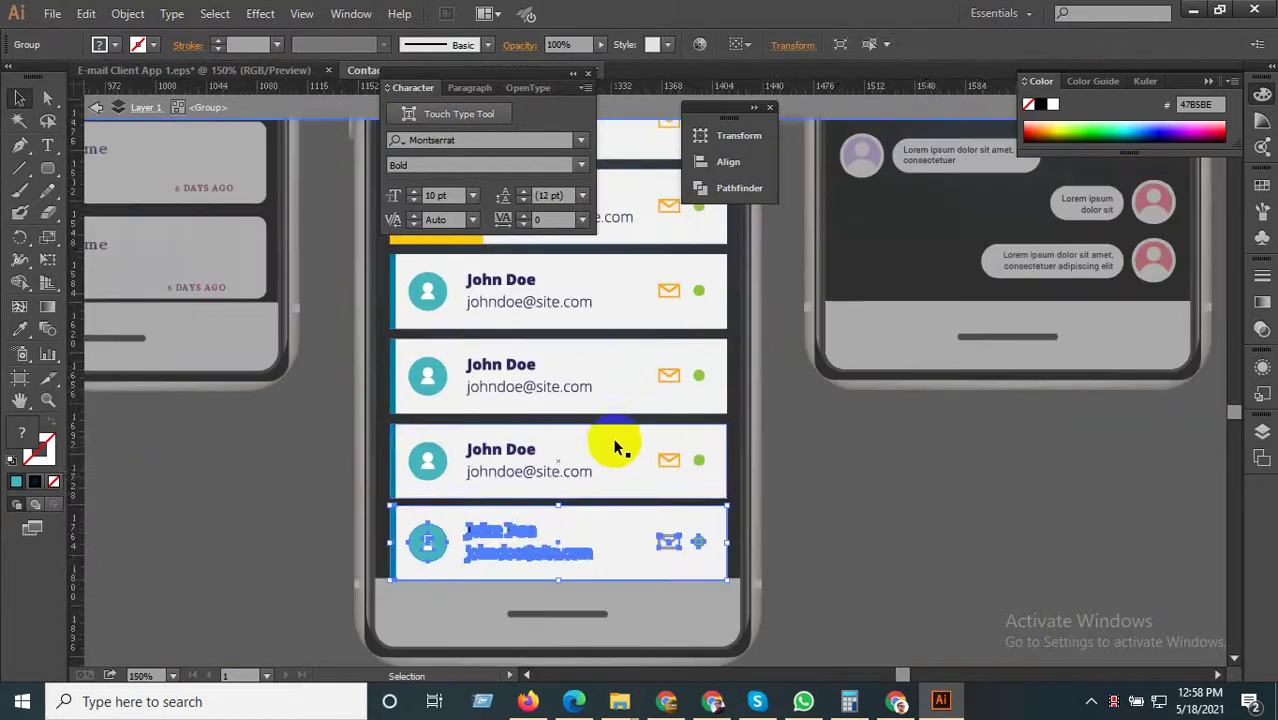
scroll(534, 528, "up", 1)
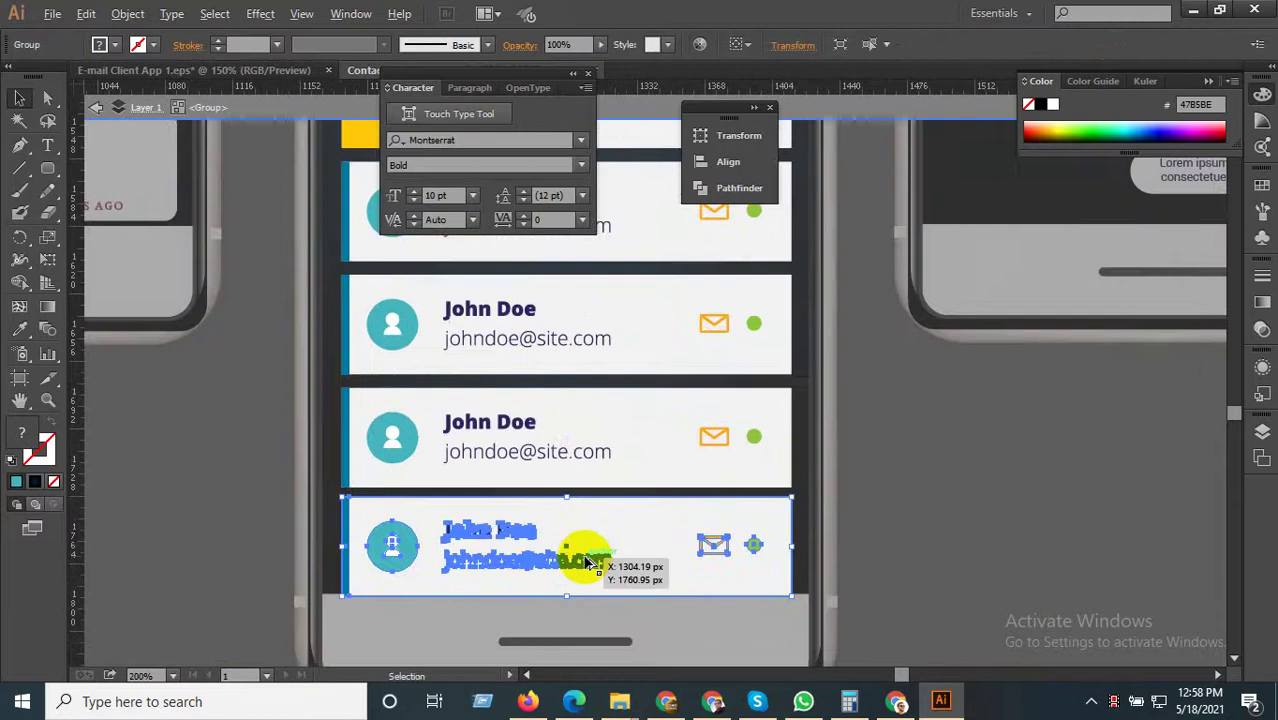
scroll(938, 541, "down", 2)
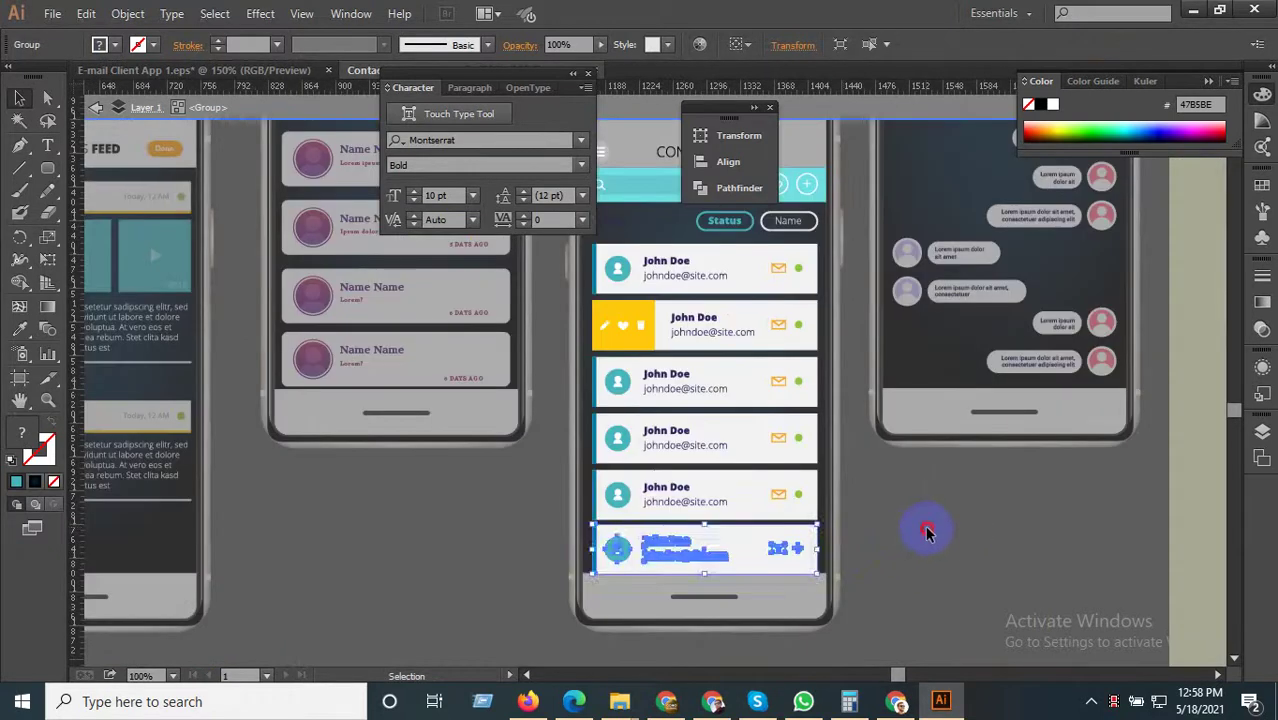
left_click(926, 533)
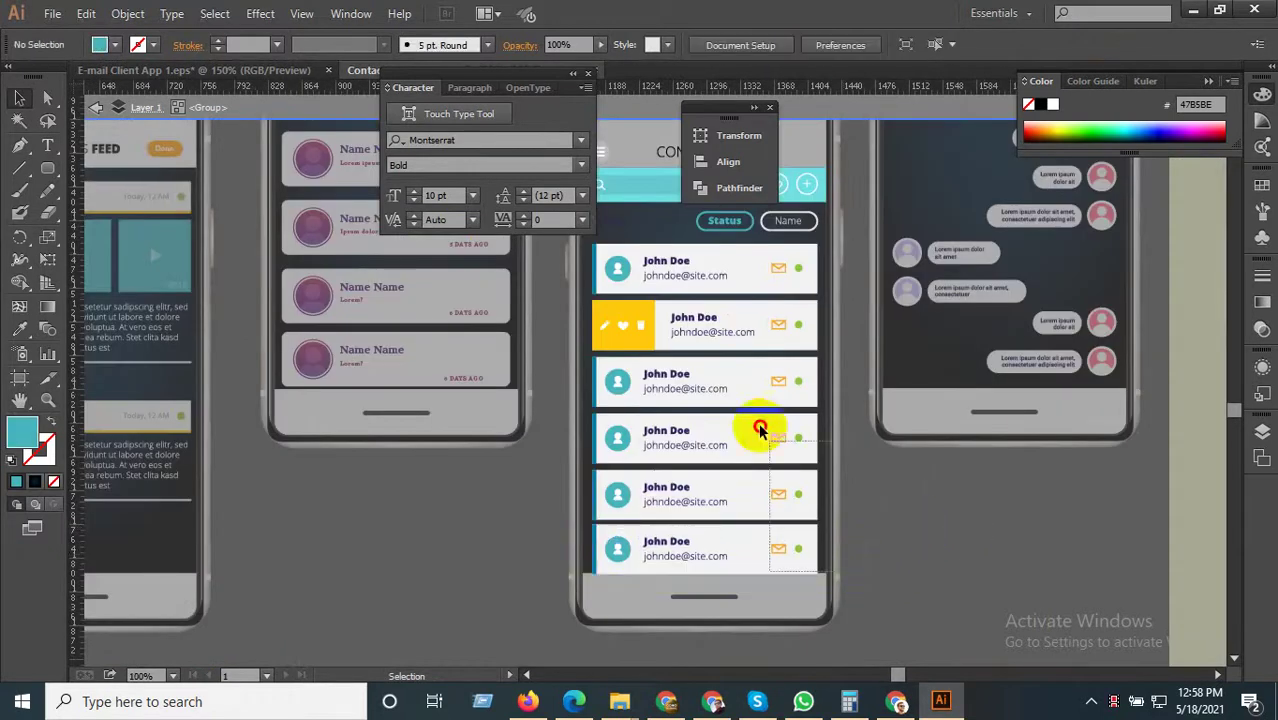
Select all six contact cards and nudge them up slightly to leave a gap above the phone's bottom bar.
left_click_drag(760, 430, 593, 245)
scroll(685, 251, "up", 2)
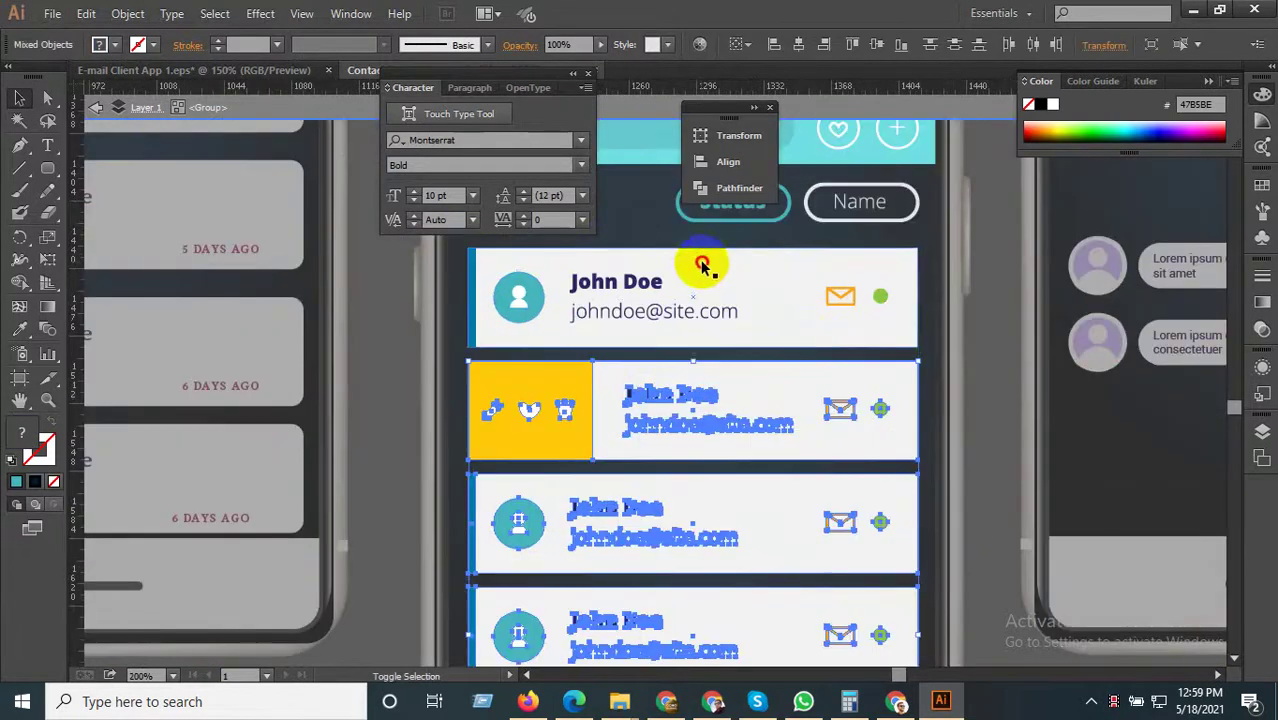
scroll(940, 267, "down", 1)
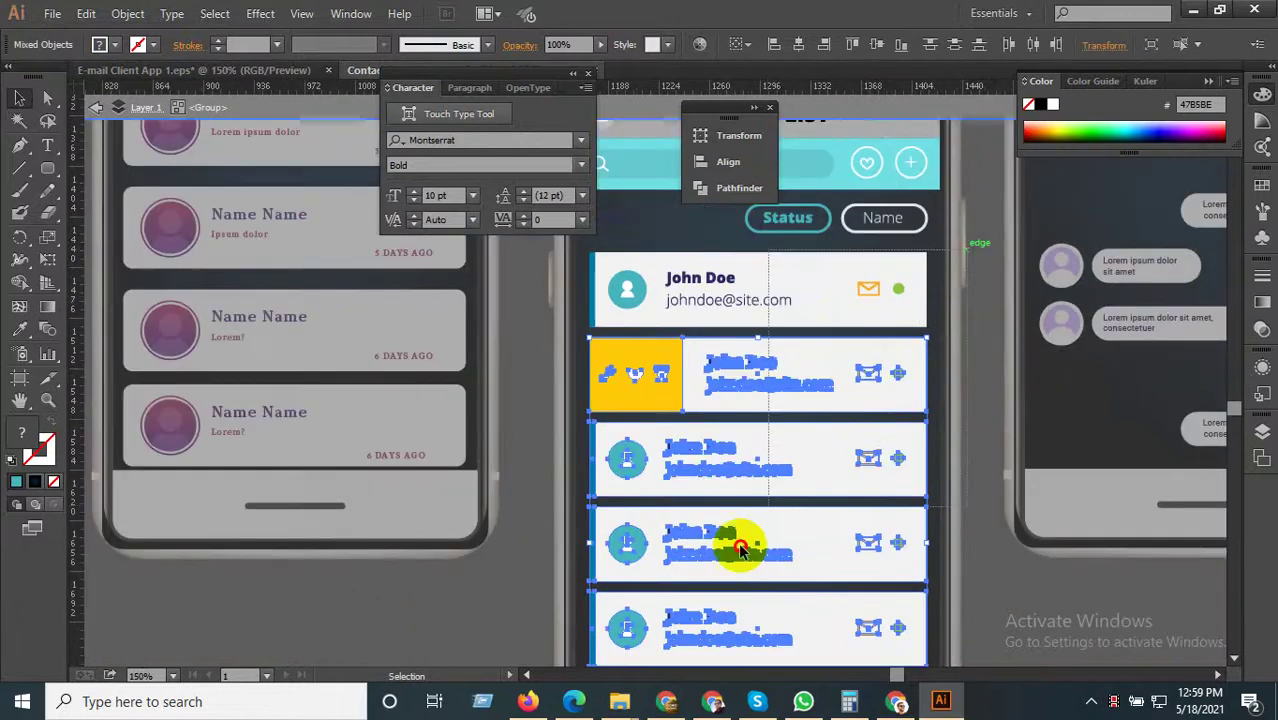
scroll(658, 646, "down", 1)
scroll(562, 655, "down", 3)
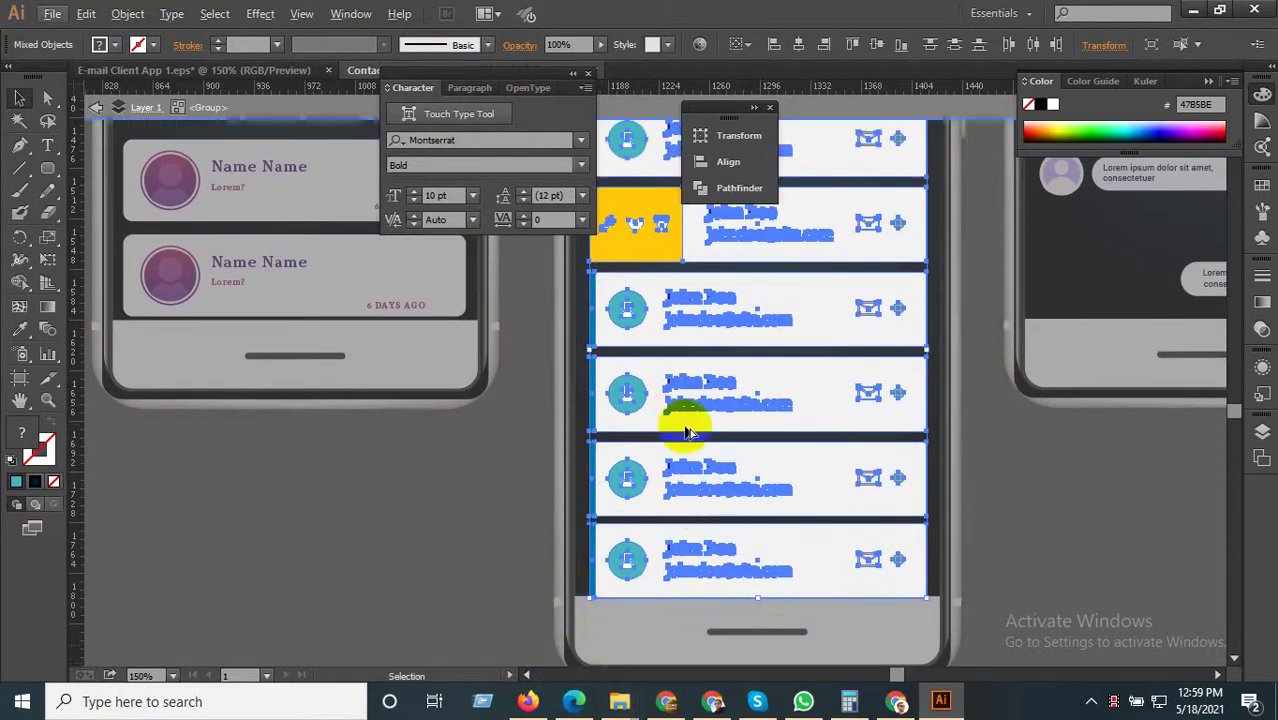
scroll(712, 360, "down", 1)
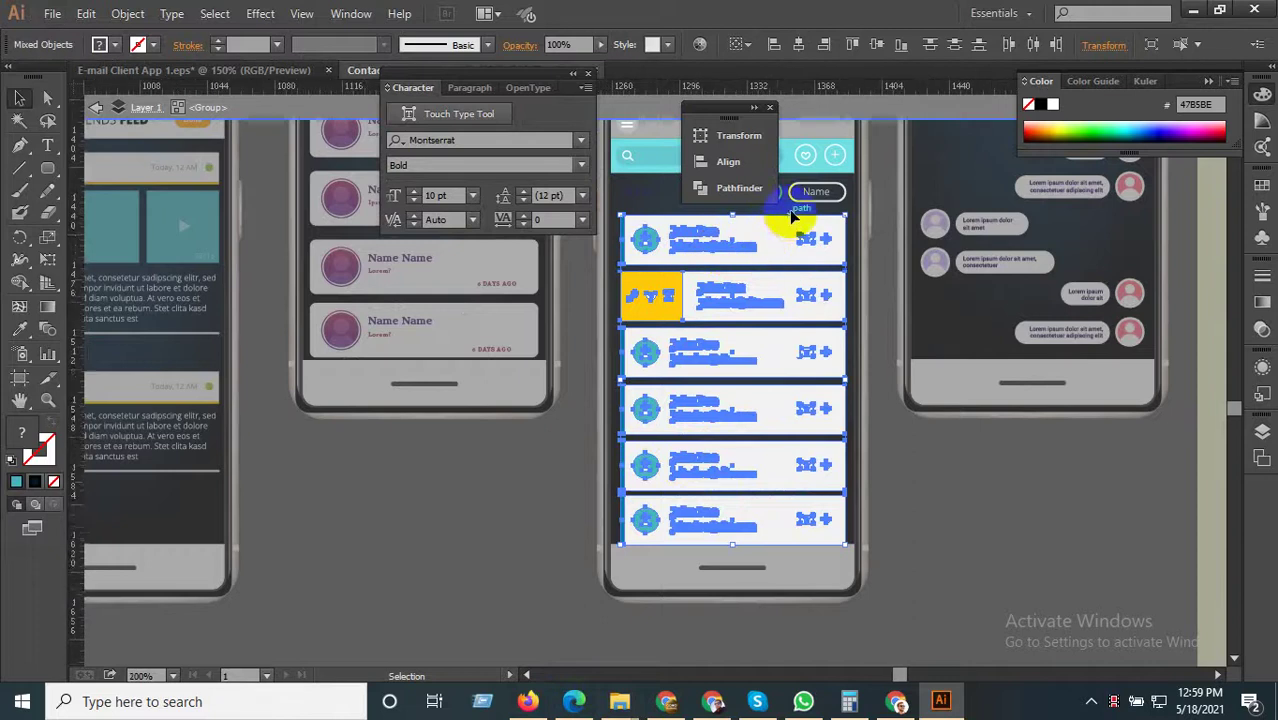
scroll(780, 245, "up", 2)
left_click_drag(780, 246, 776, 230)
Fine-tune the last contact card's spacing from the card above, then exit isolation mode.
scroll(762, 392, "down", 2)
left_click_drag(829, 548, 194, 420)
left_click(895, 522)
scroll(870, 515, "up", 3)
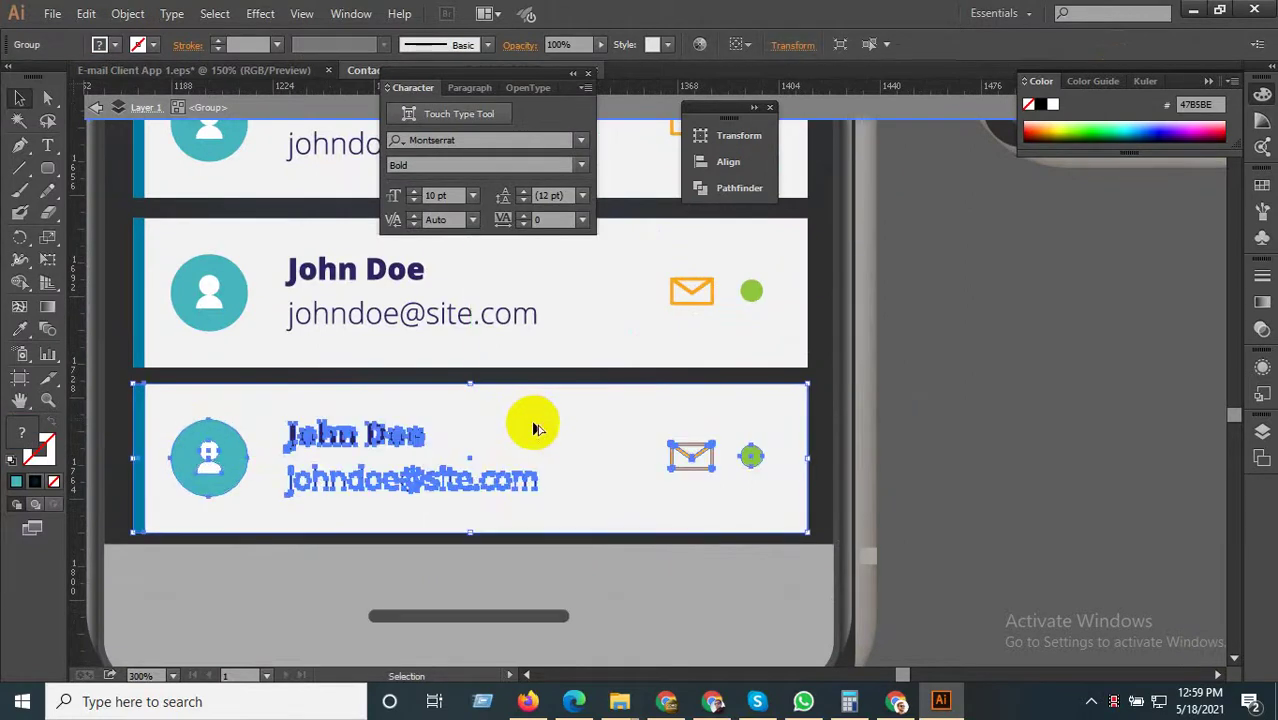
scroll(534, 420, "down", 2)
left_click(925, 422)
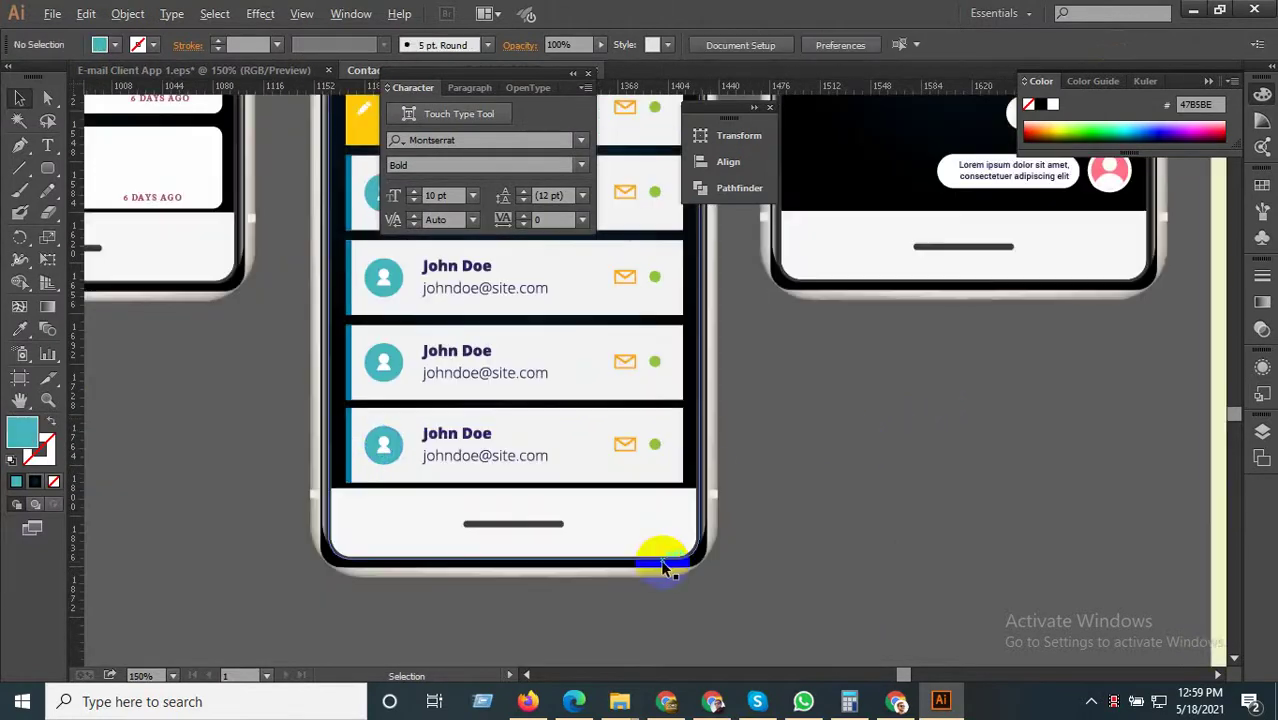
Review the four finished phone mockups side by side, checking the layout of each screen.
scroll(661, 559, "down", 2)
left_click_drag(768, 578, 800, 577)
scroll(726, 620, "down", 1)
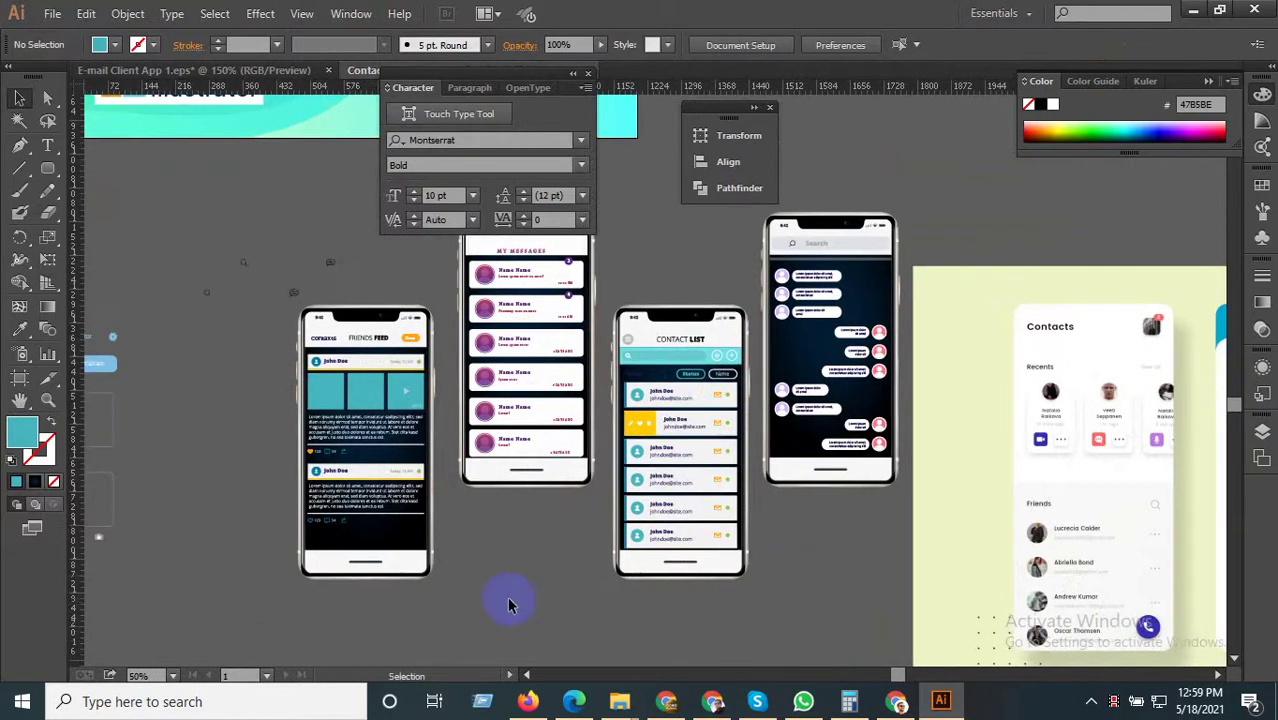
left_click_drag(507, 596, 531, 508)
scroll(517, 624, "down", 1)
scroll(661, 377, "up", 2)
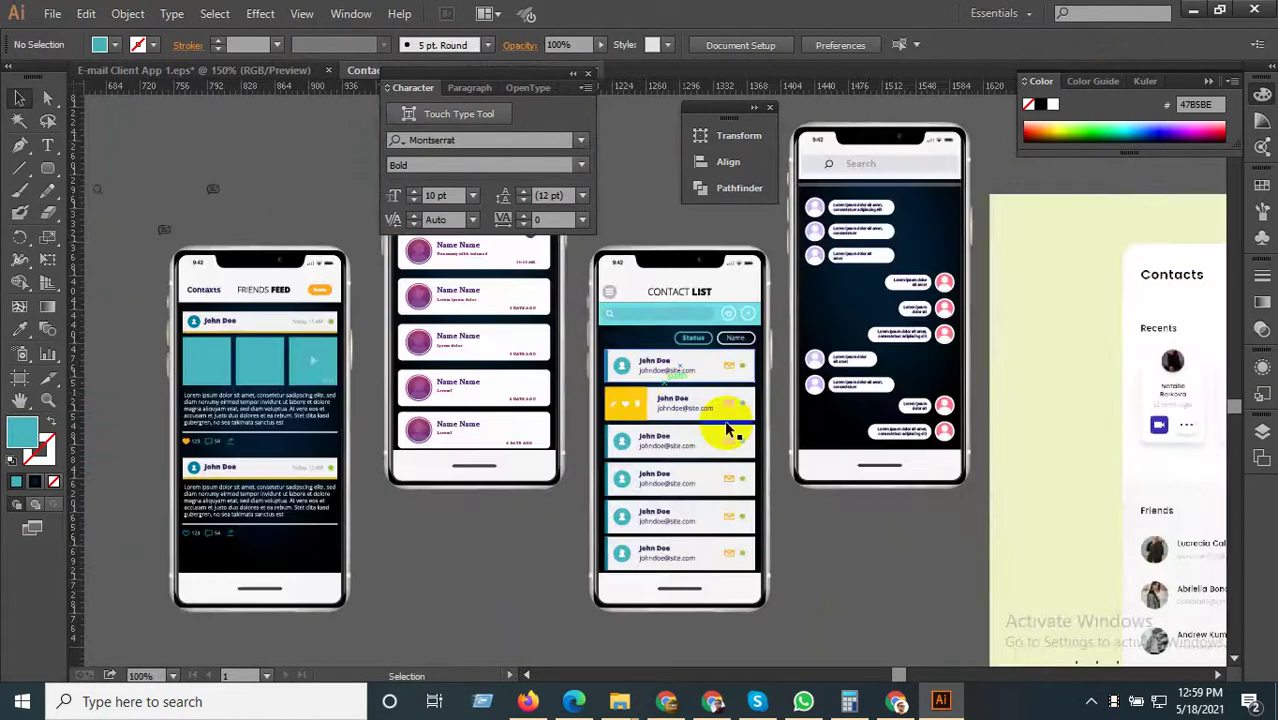
scroll(838, 549, "down", 2)
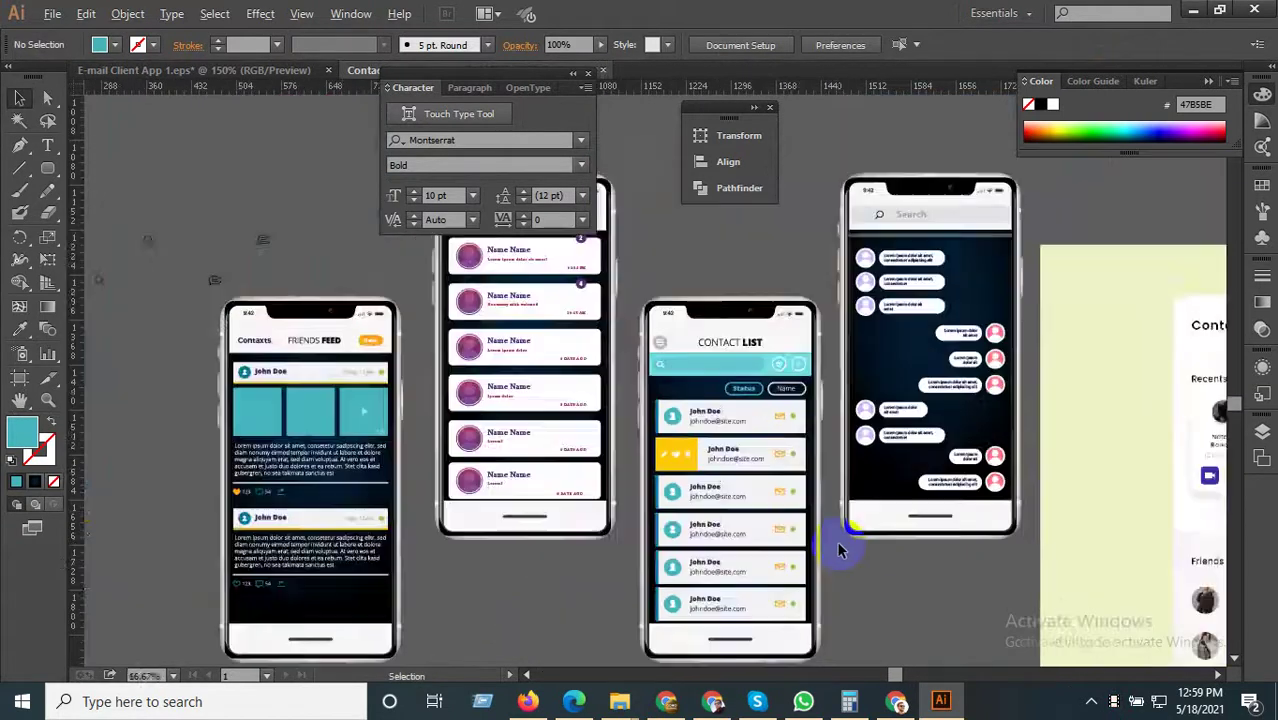
left_click_drag(555, 614, 660, 575)
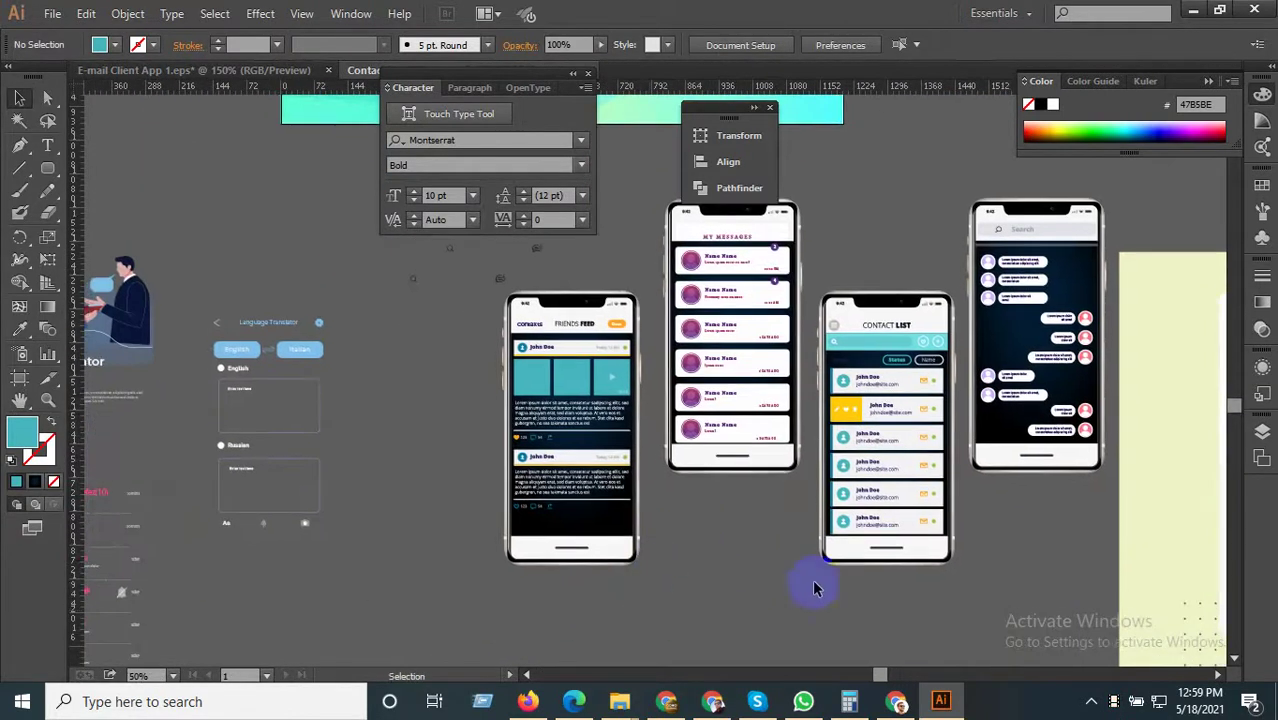
Move the small leftover icons away from the phone mockups to the empty area above the translator illustration.
left_click(497, 296)
scroll(530, 410, "down", 1)
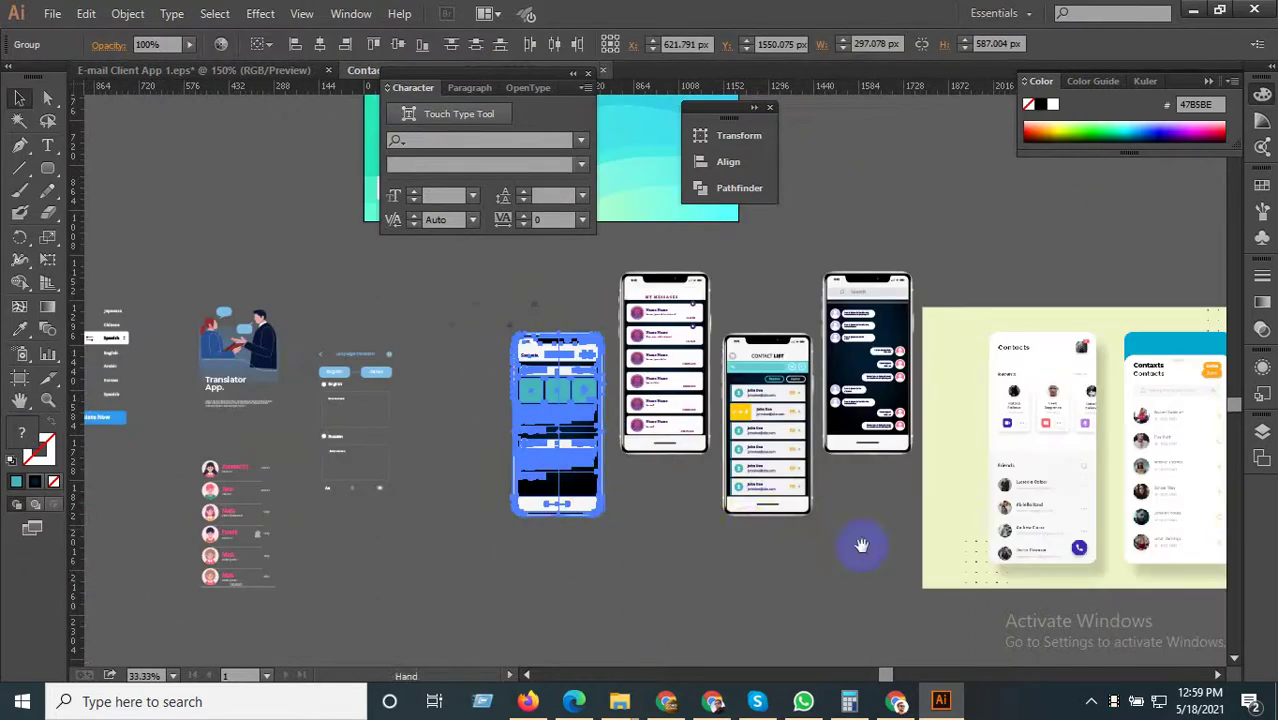
left_click_drag(861, 545, 812, 566)
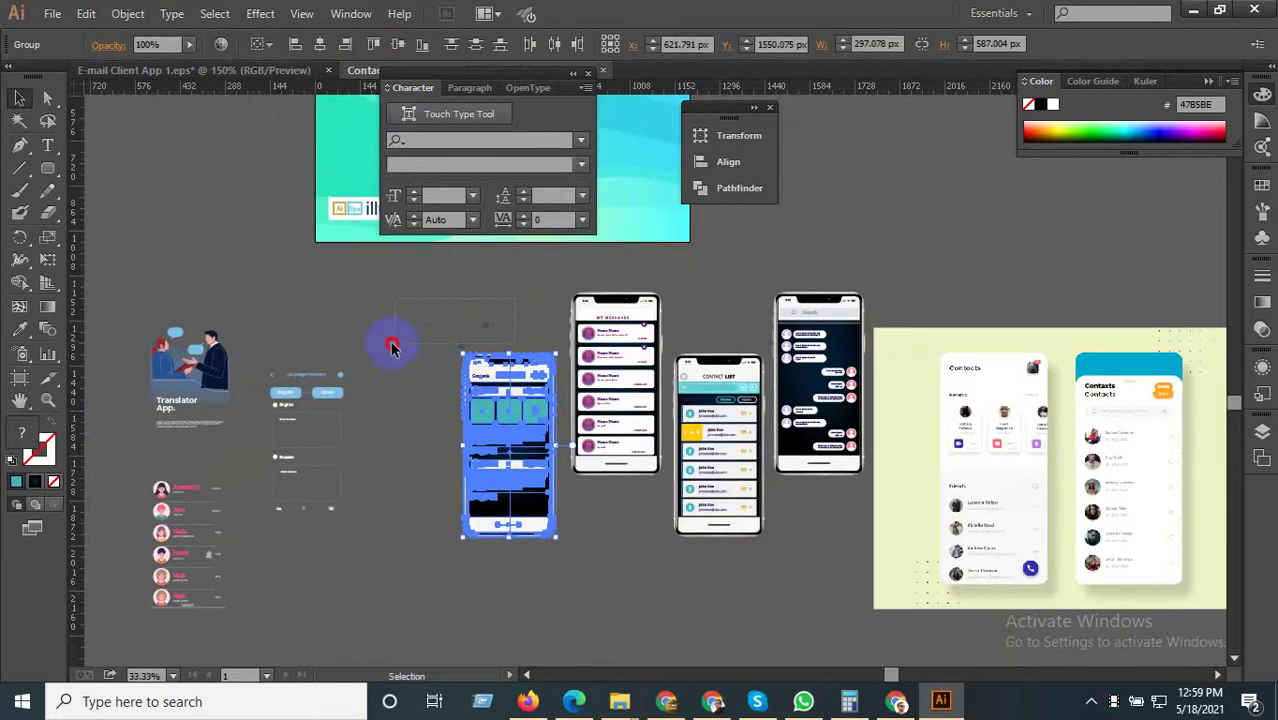
left_click_drag(392, 346, 212, 267)
left_click(52, 13)
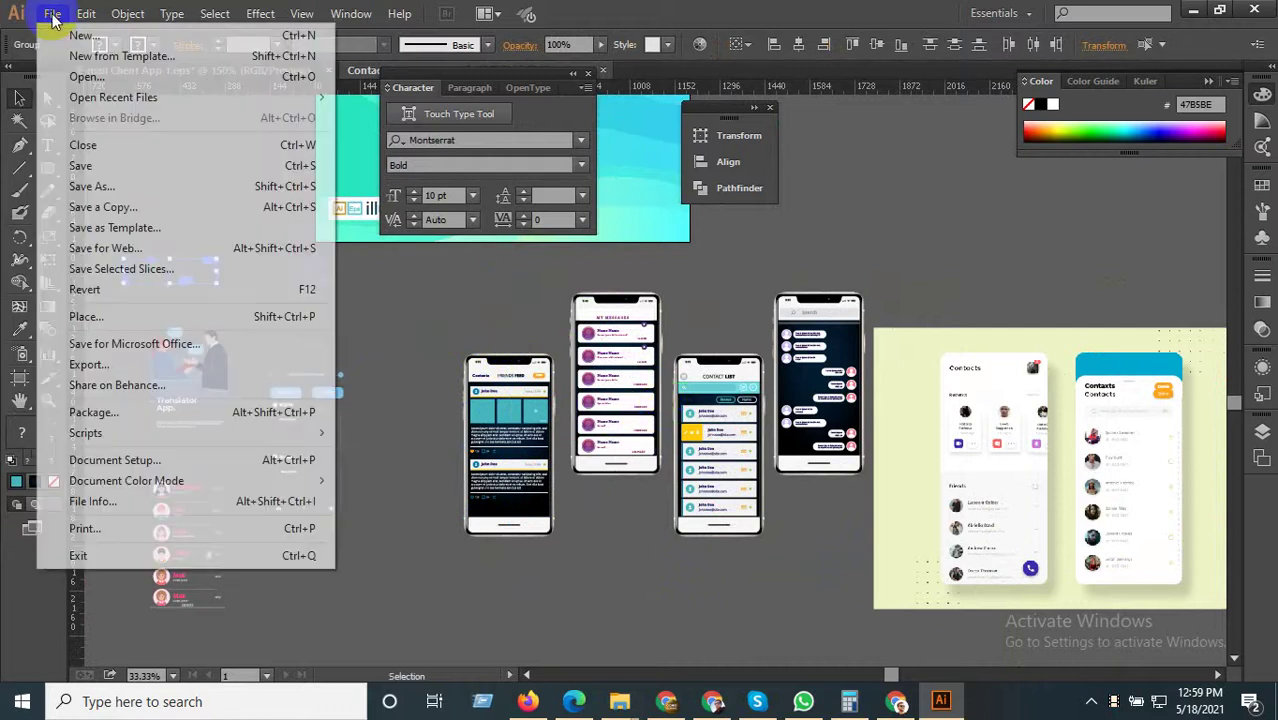
left_click(118, 192)
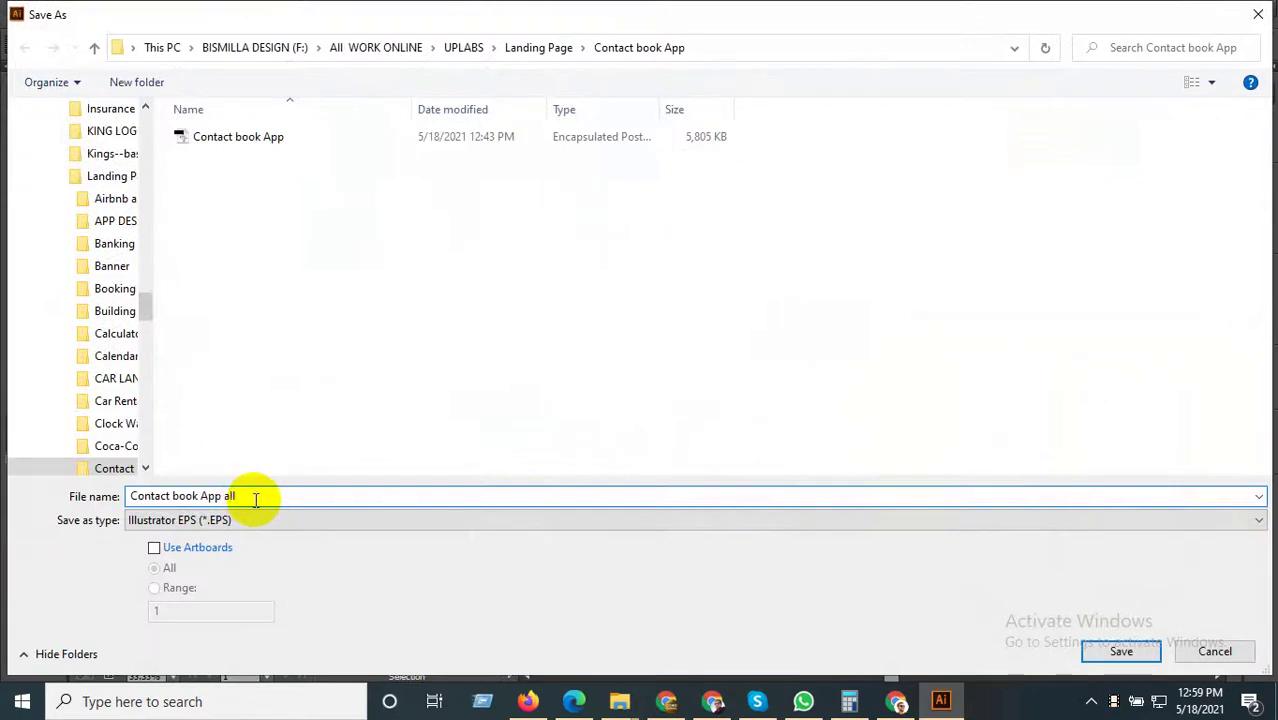
left_click(1210, 648)
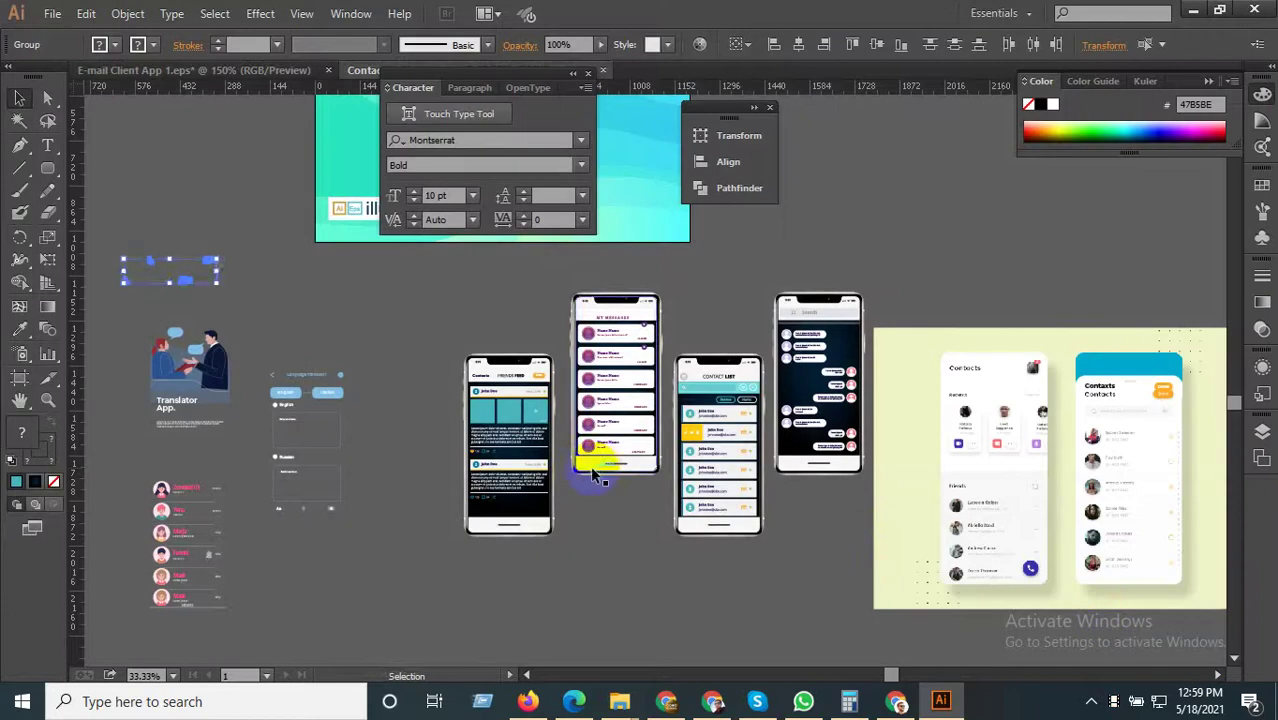
Save the document as a new Illustrator EPS file named "Contact book App all file" with the default EPS options.
key("ctrl+shift+s")
left_click(275, 497)
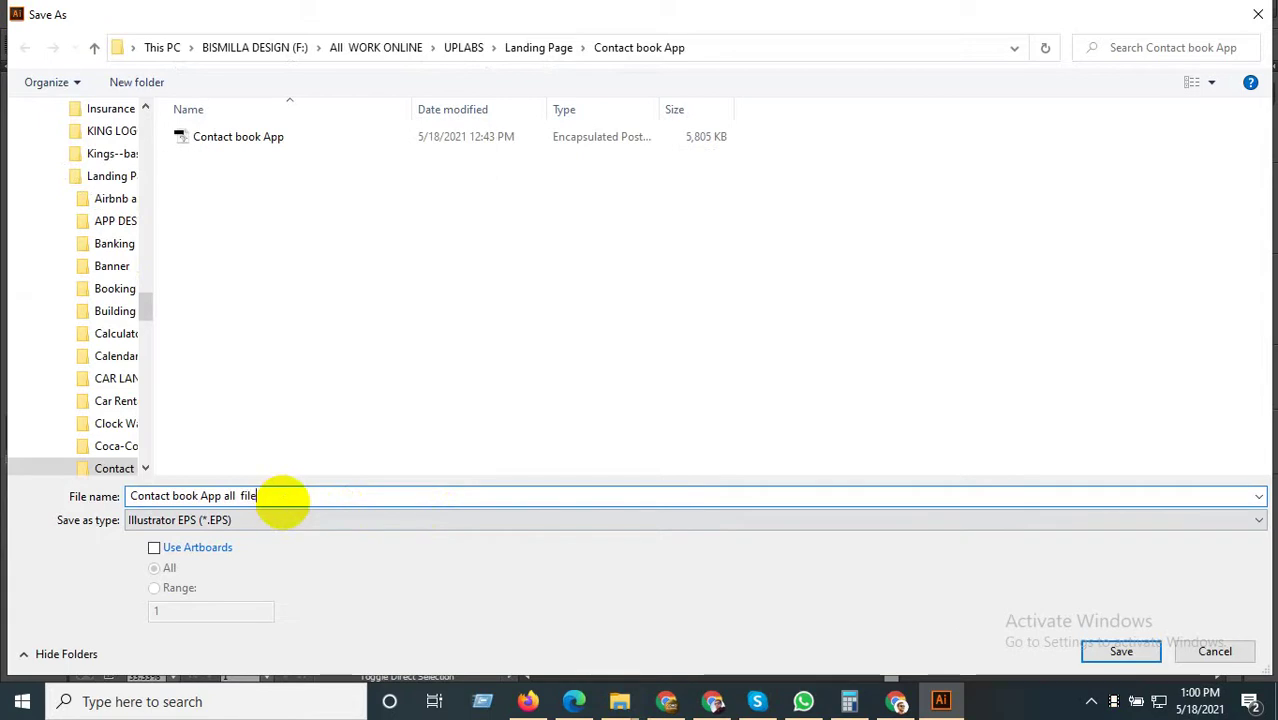
type("all file")
left_click(1121, 651)
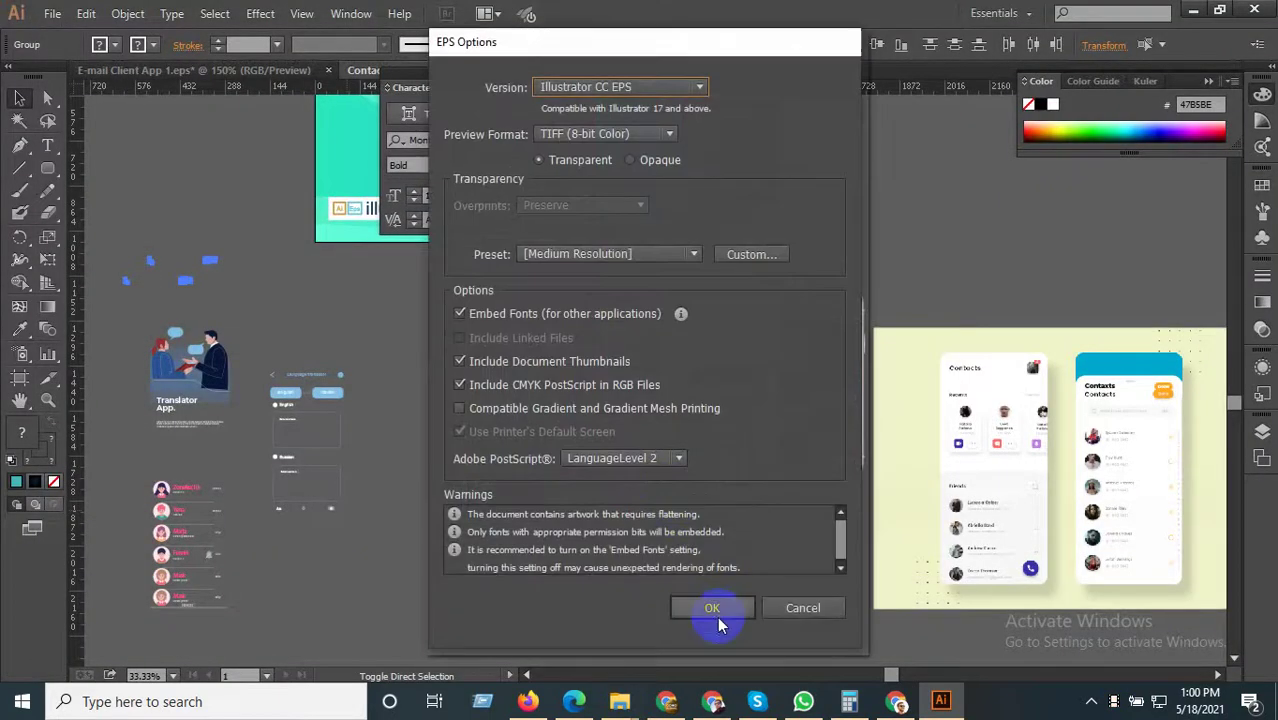
left_click(713, 607)
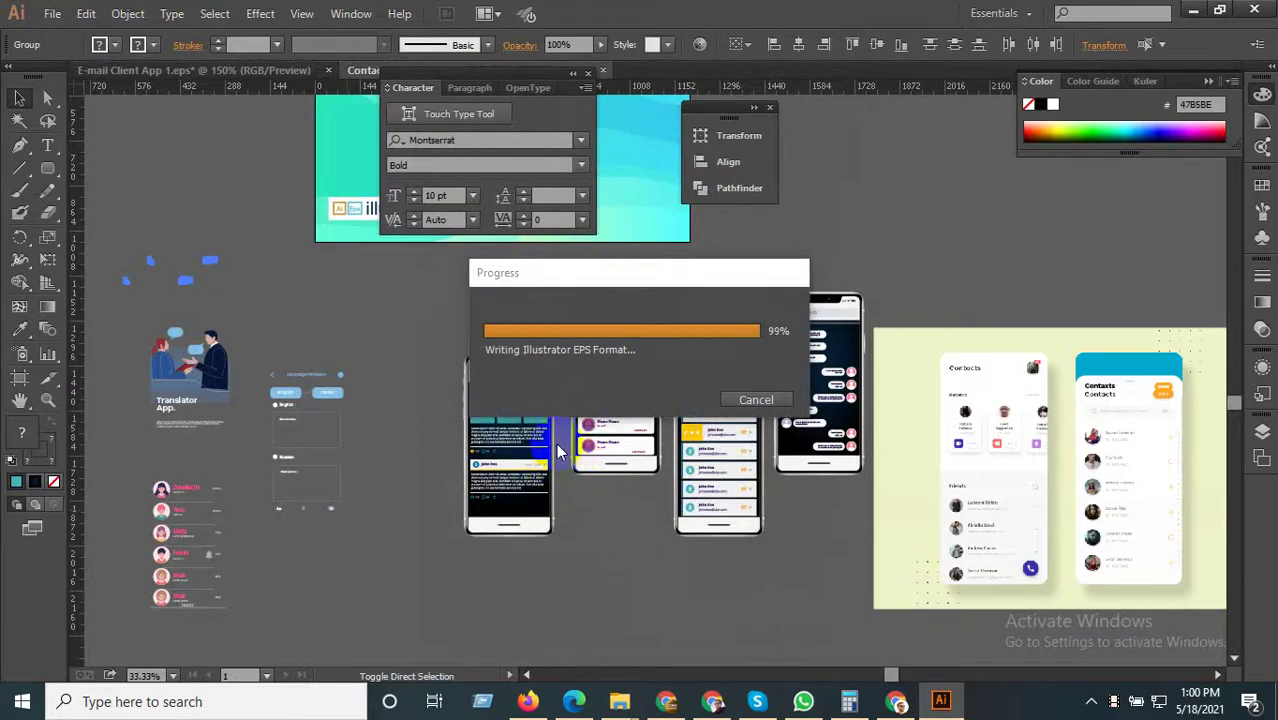
scroll(558, 452, "down", 2)
scroll(632, 465, "up", 1)
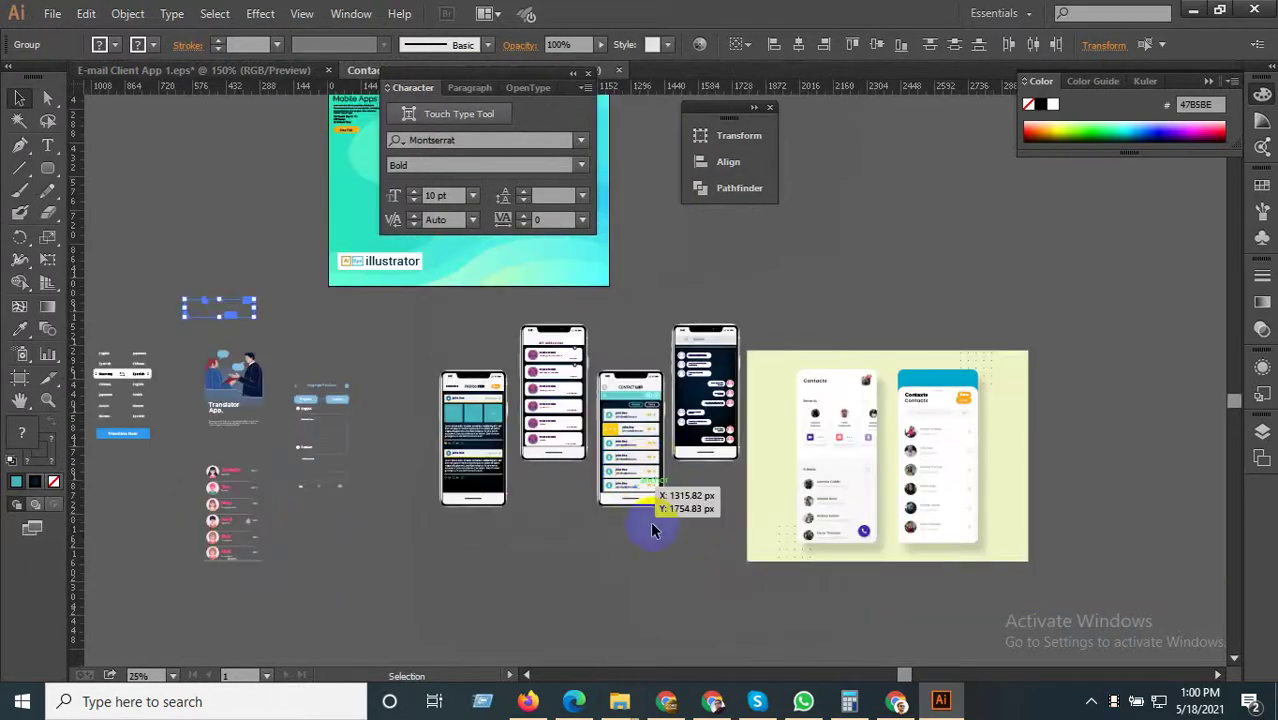
scroll(632, 448, "up", 2)
left_click(52, 13)
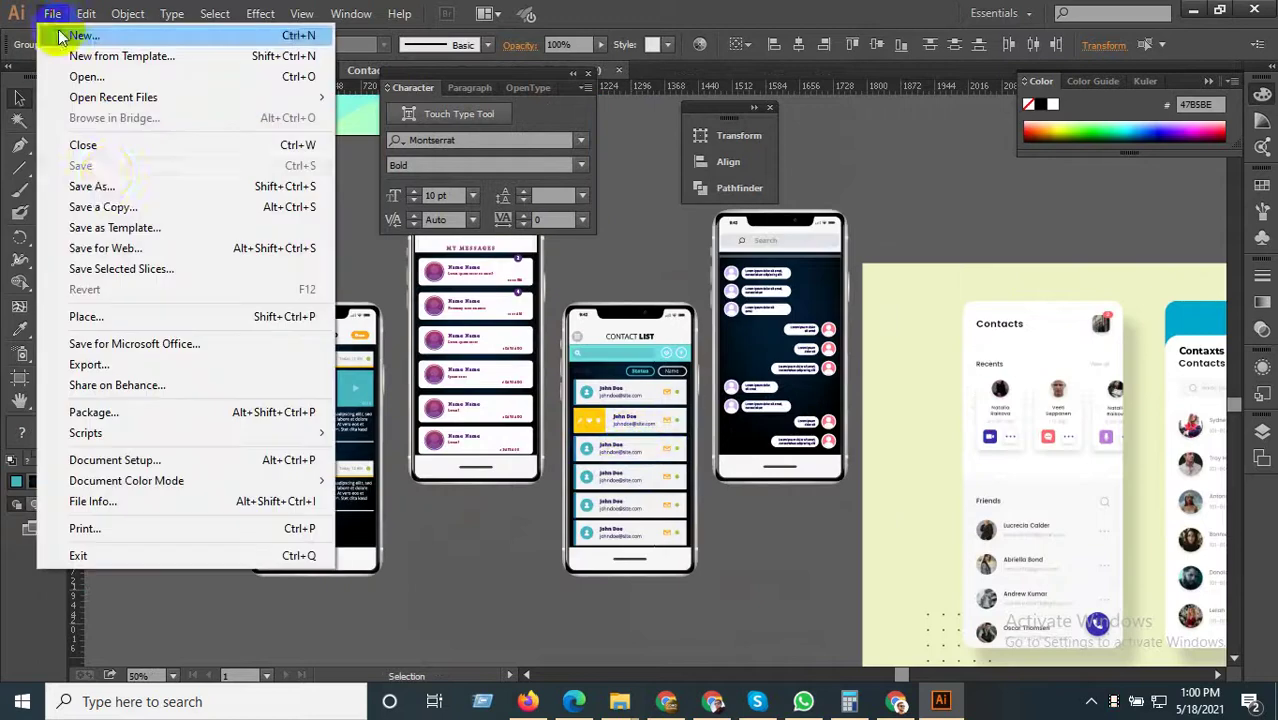
left_click(650, 217)
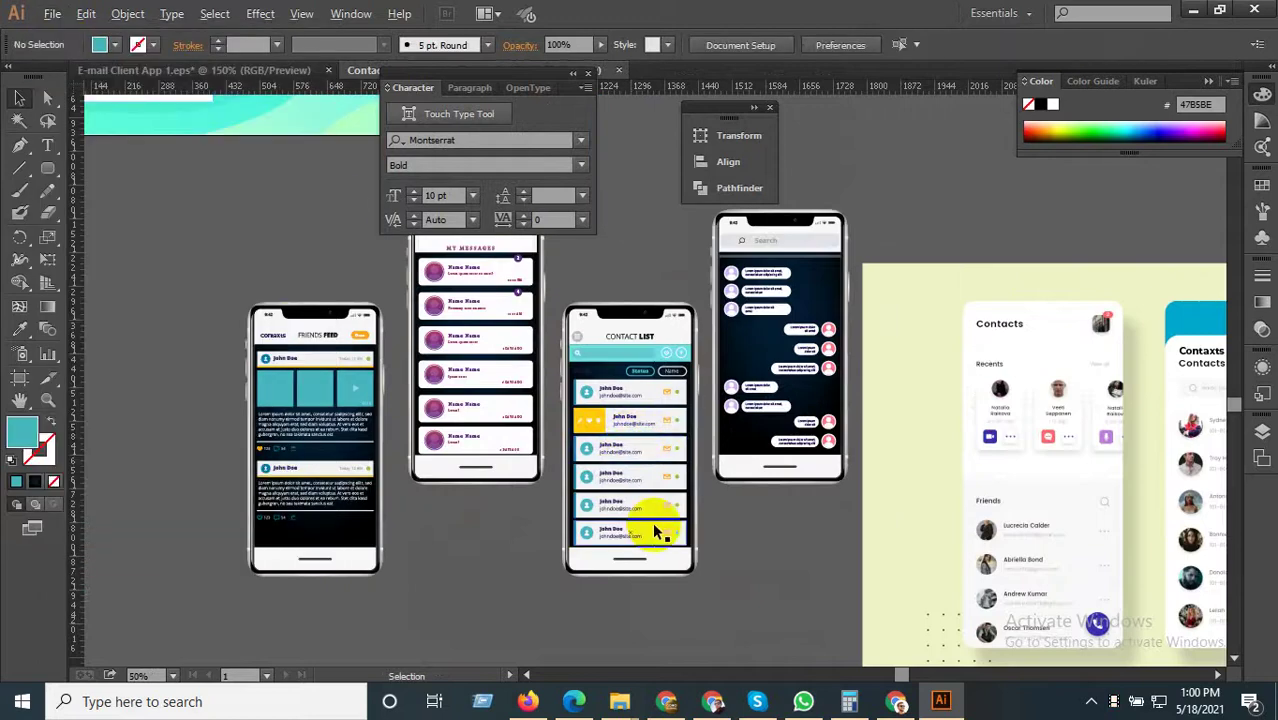
Group all parts of the FRIENDS FEED phone mockup, then clear the selection.
scroll(652, 520, "down", 1)
left_click_drag(351, 365, 428, 402)
right_click(424, 399)
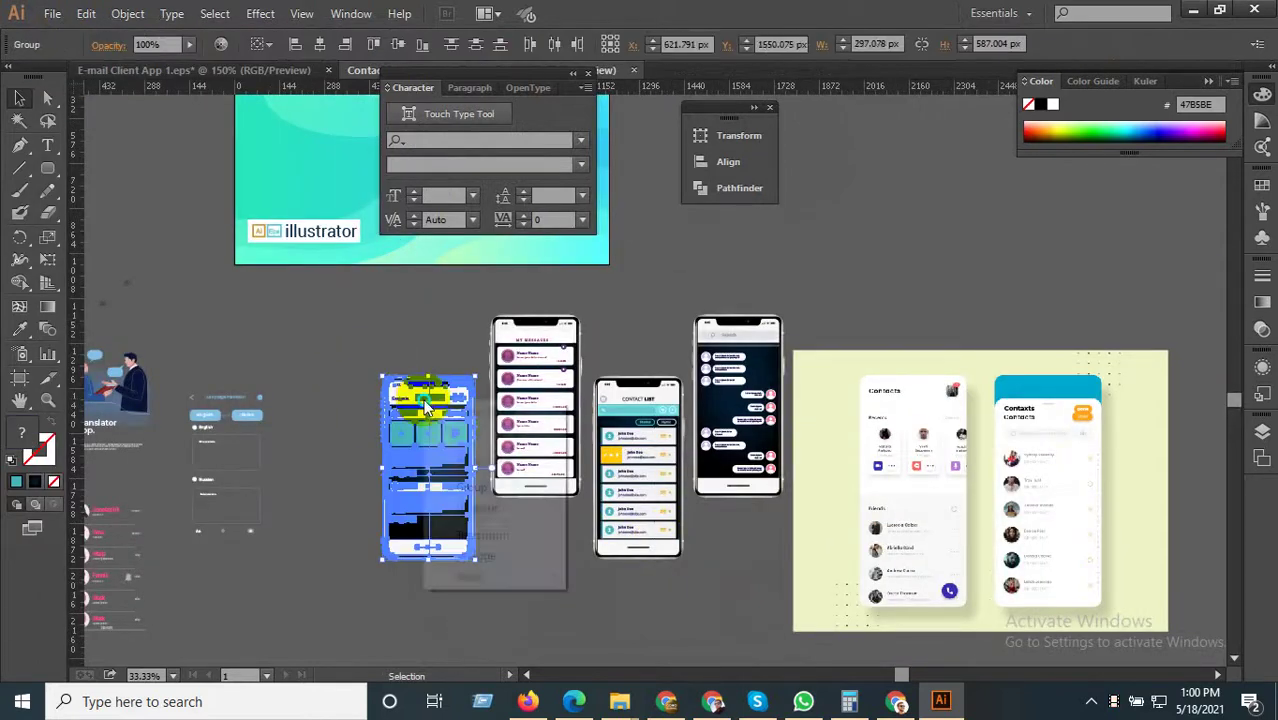
left_click(473, 489)
left_click(525, 608)
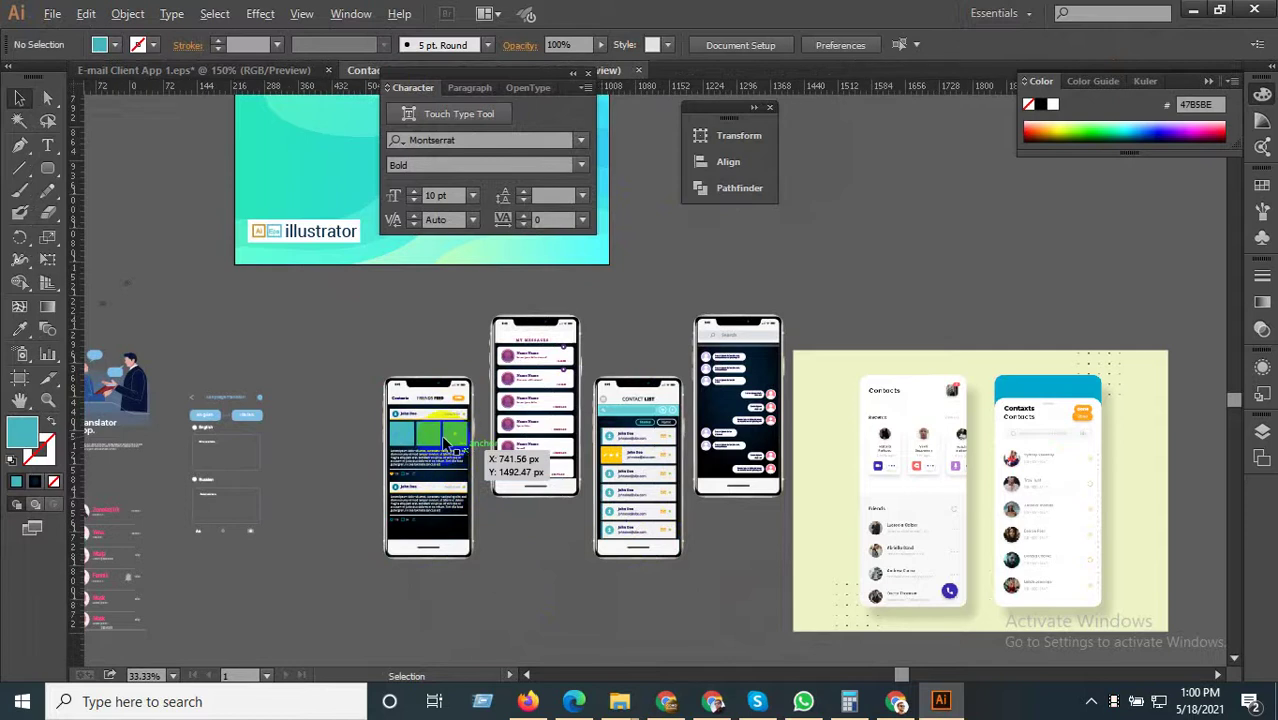
Group all parts of the CONTACT LIST phone mockup.
scroll(470, 450, "up", 1)
left_click_drag(760, 563, 668, 338)
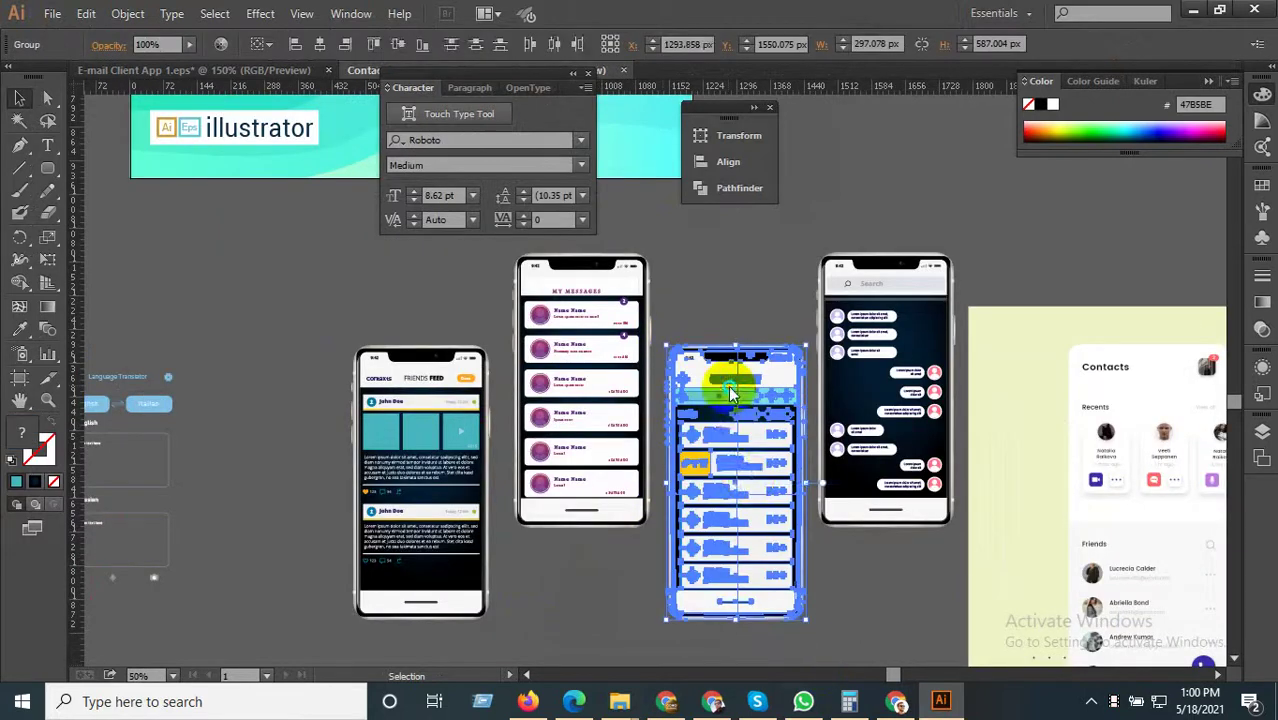
right_click(730, 387)
left_click(776, 474)
Swap the CONTACT LIST and FRIENDS FEED phones so the contact list stands first and the feed third in the row.
left_click(337, 455)
left_click_drag(406, 408, 410, 378)
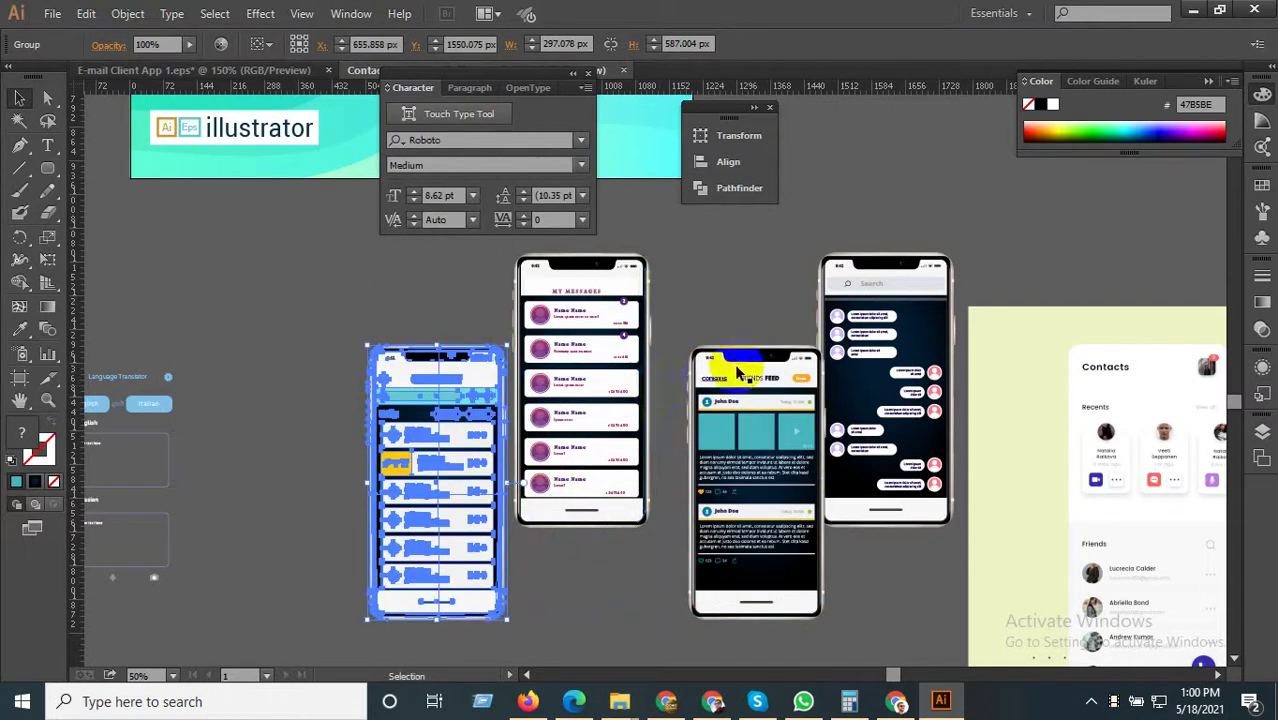
scroll(740, 366, "up", 2)
left_click_drag(752, 372, 706, 376)
left_click(699, 273)
scroll(635, 359, "down", 3)
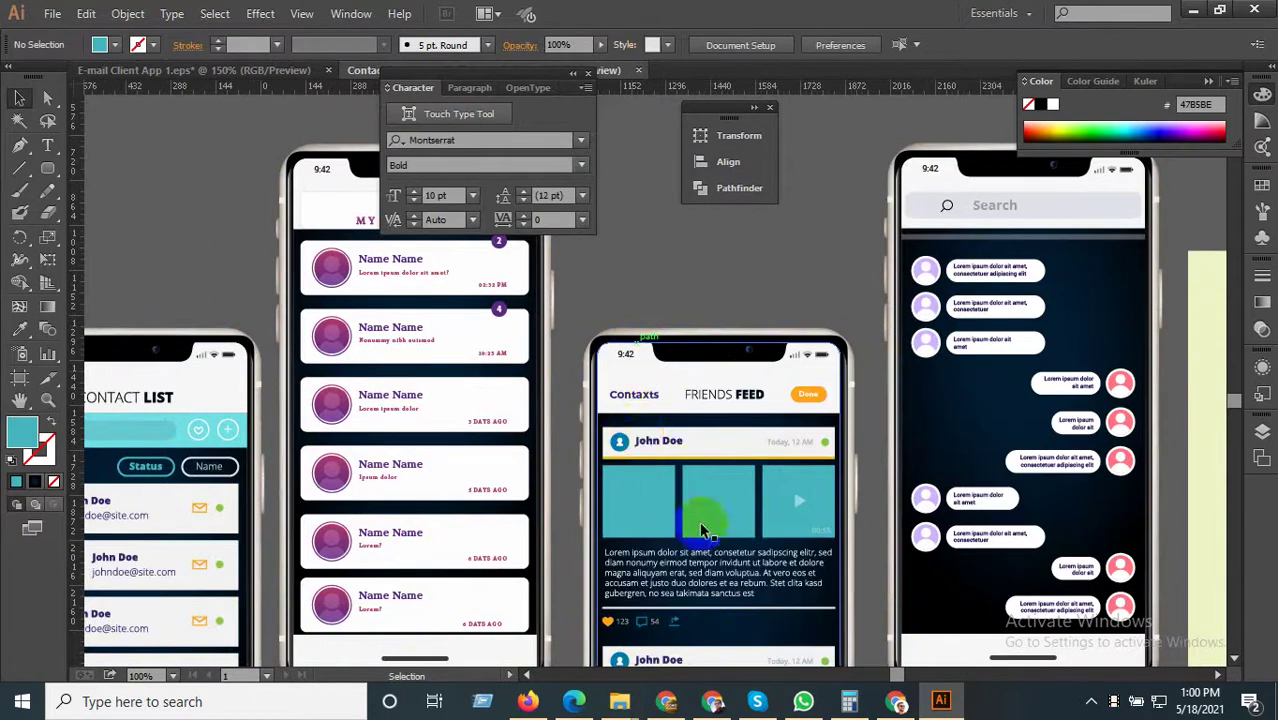
Try to place the four selected phones on the teal artboard, scaling them to fit its width beside the Mobile Apps text.
left_click(653, 487)
scroll(620, 510, "up", 3)
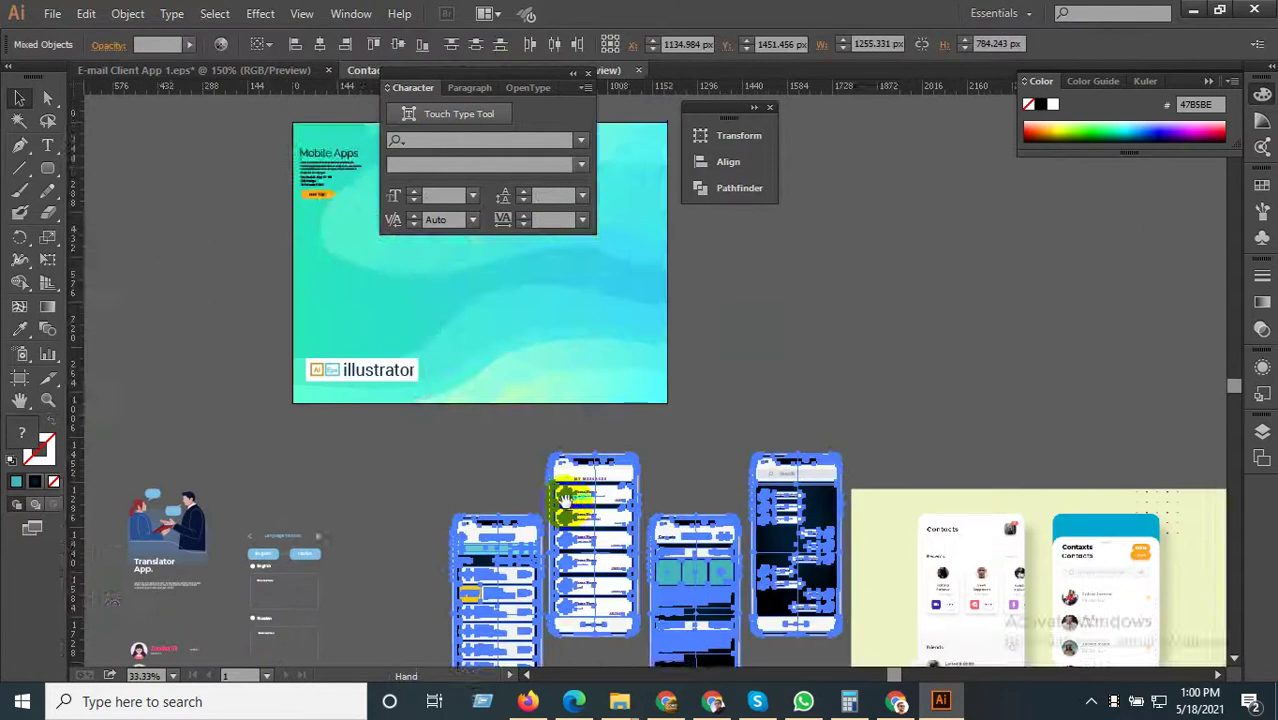
scroll(590, 545, "down", 2)
left_click_drag(590, 541, 516, 376)
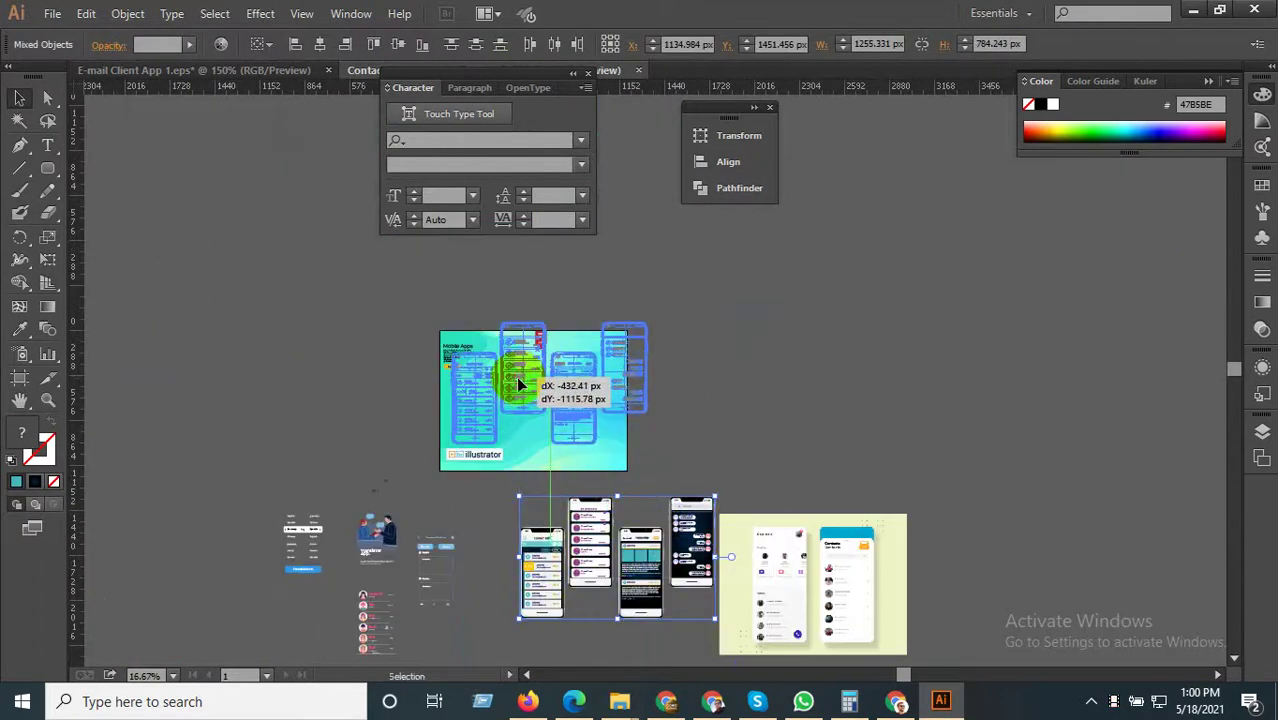
scroll(516, 376, "up", 2)
left_click_drag(708, 284, 598, 354)
left_click_drag(553, 439, 628, 403)
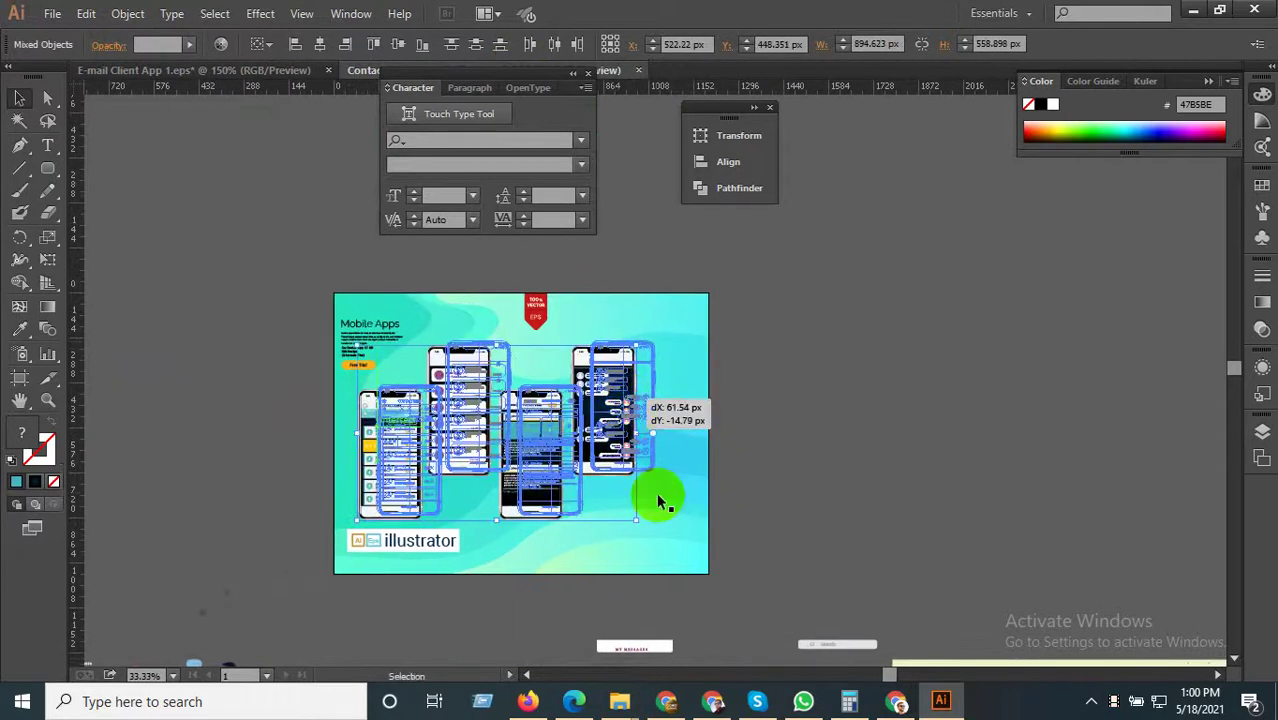
left_click_drag(655, 515, 686, 554)
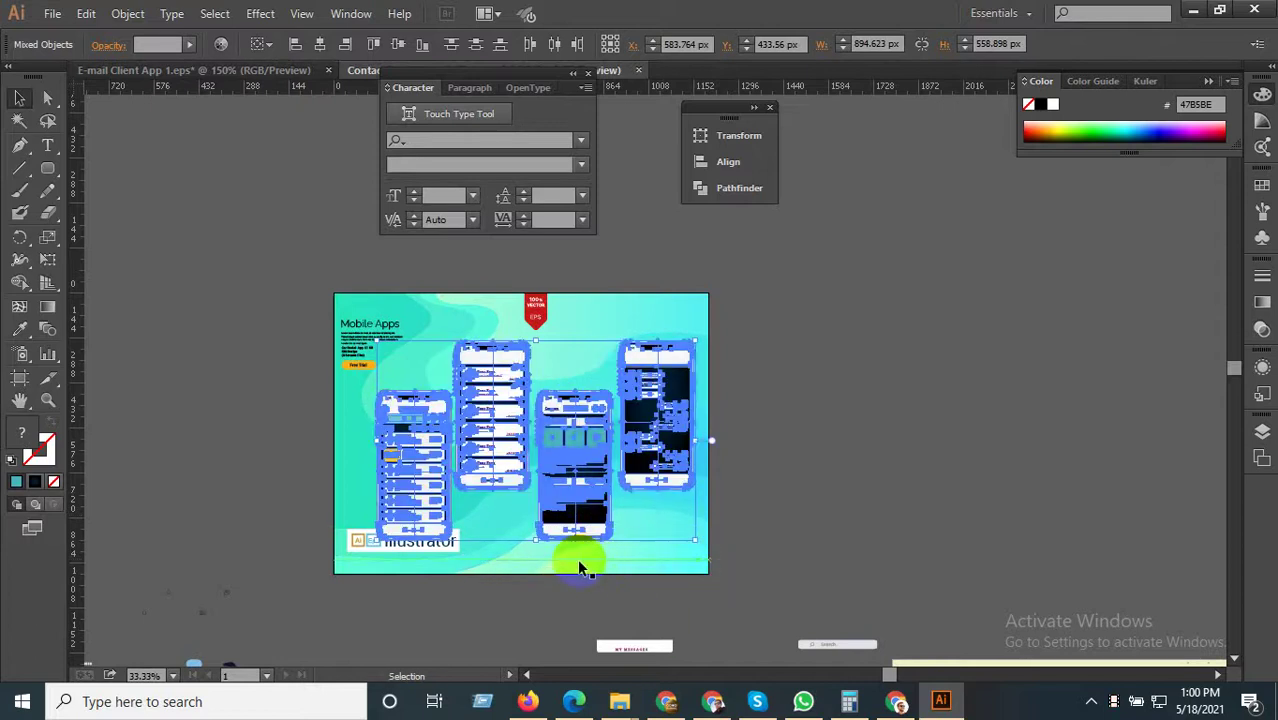
Examine the phones placed on the artboard and the area below it for screen parts left behind.
scroll(517, 326, "up", 2)
left_click_drag(490, 392, 623, 293)
left_click(632, 240)
scroll(617, 338, "down", 1)
left_click(505, 390)
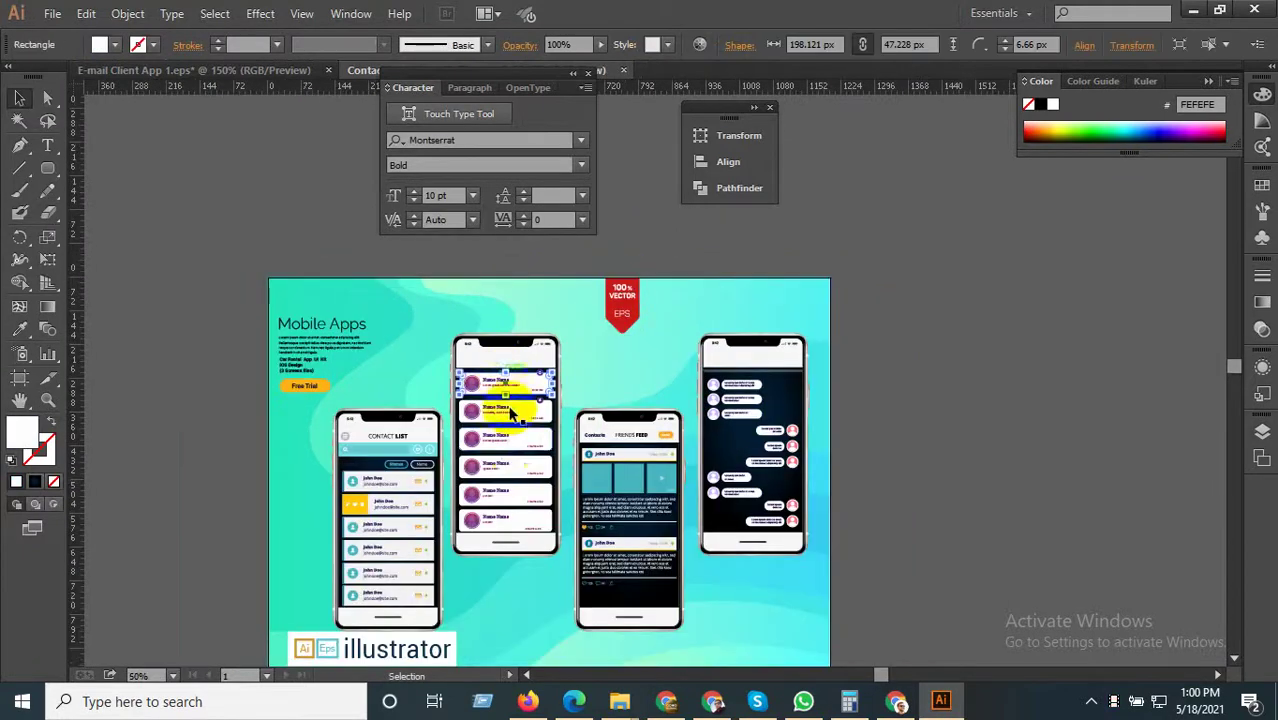
scroll(525, 392, "down", 2)
scroll(530, 398, "down", 1)
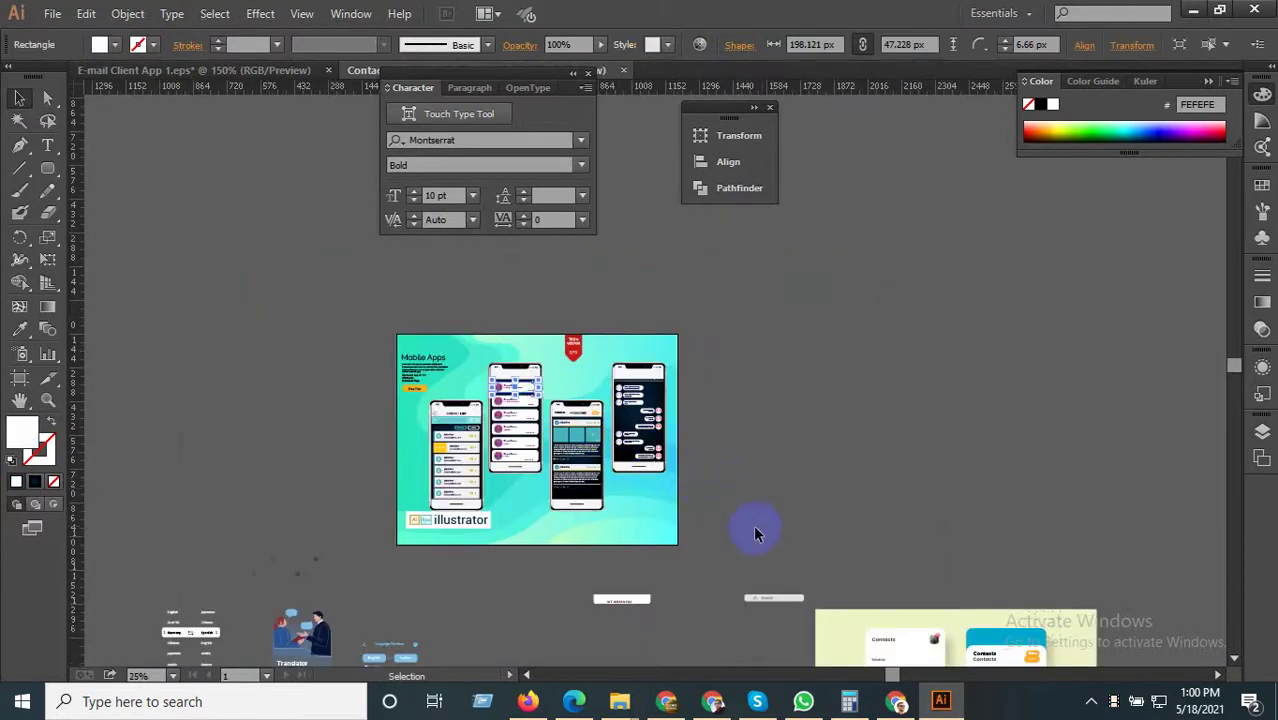
scroll(747, 535, "up", 3)
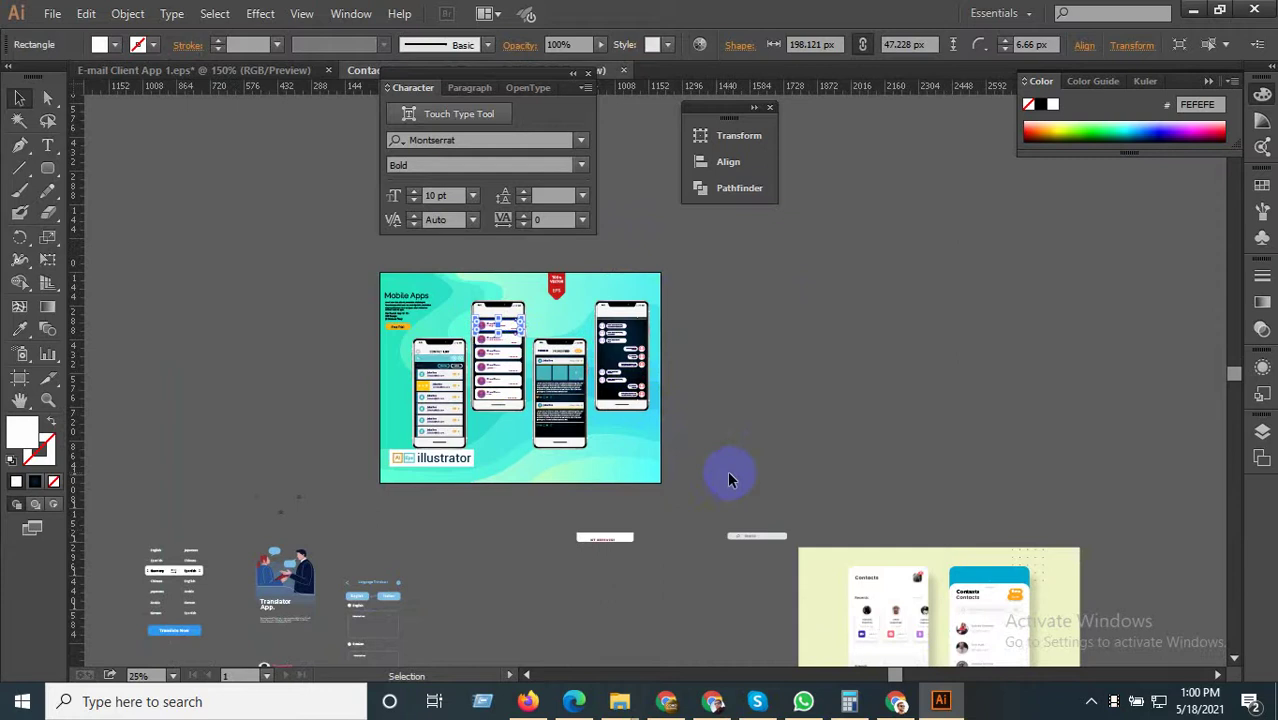
left_click(740, 571)
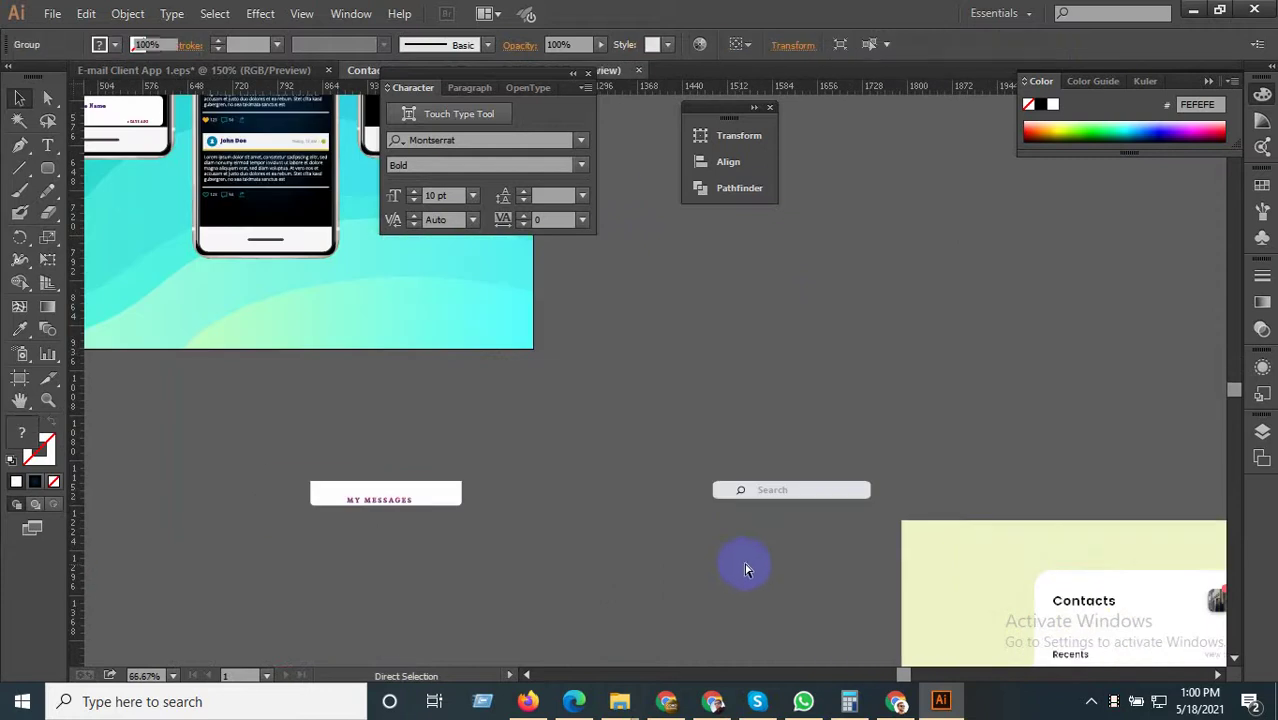
Undo the placement and scaling of the phones on the artboard, back through the last shift of the FRIENDS FEED phone.
key("ctrl+z")
key("ctrl+z")
key("ctrl+z")
key("ctrl+z")
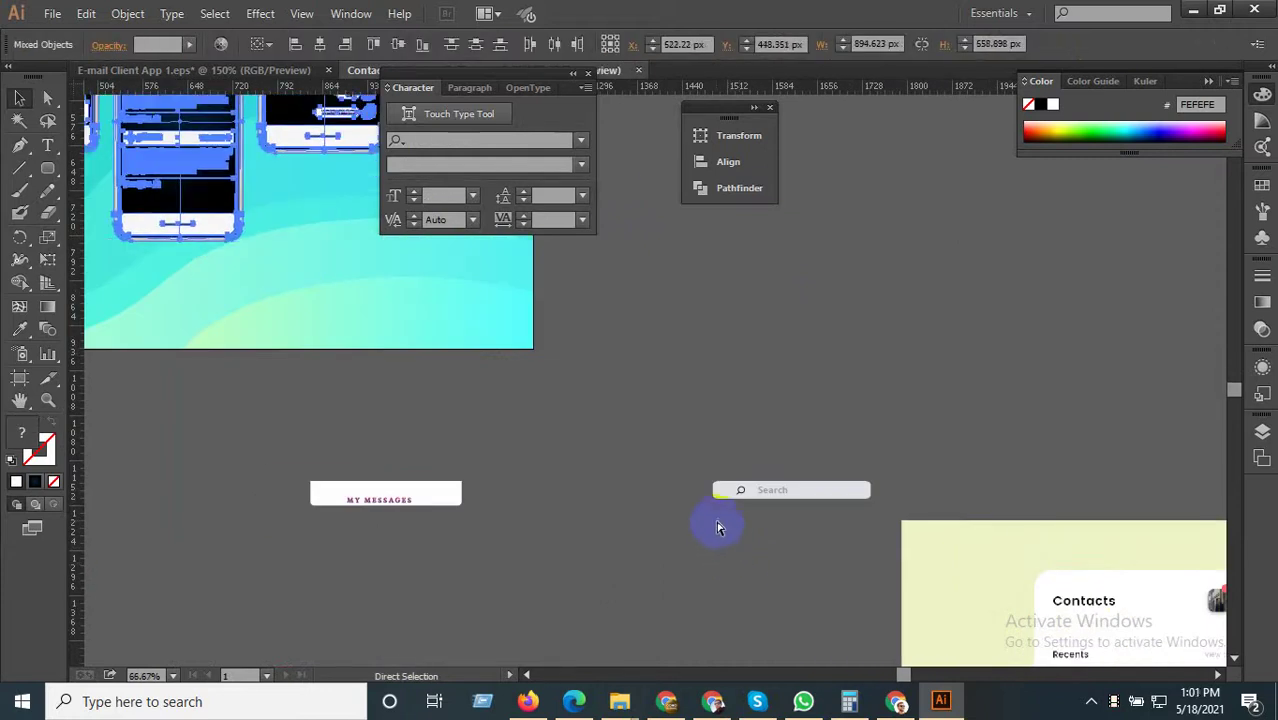
key("ctrl+z")
key("ctrl+z")
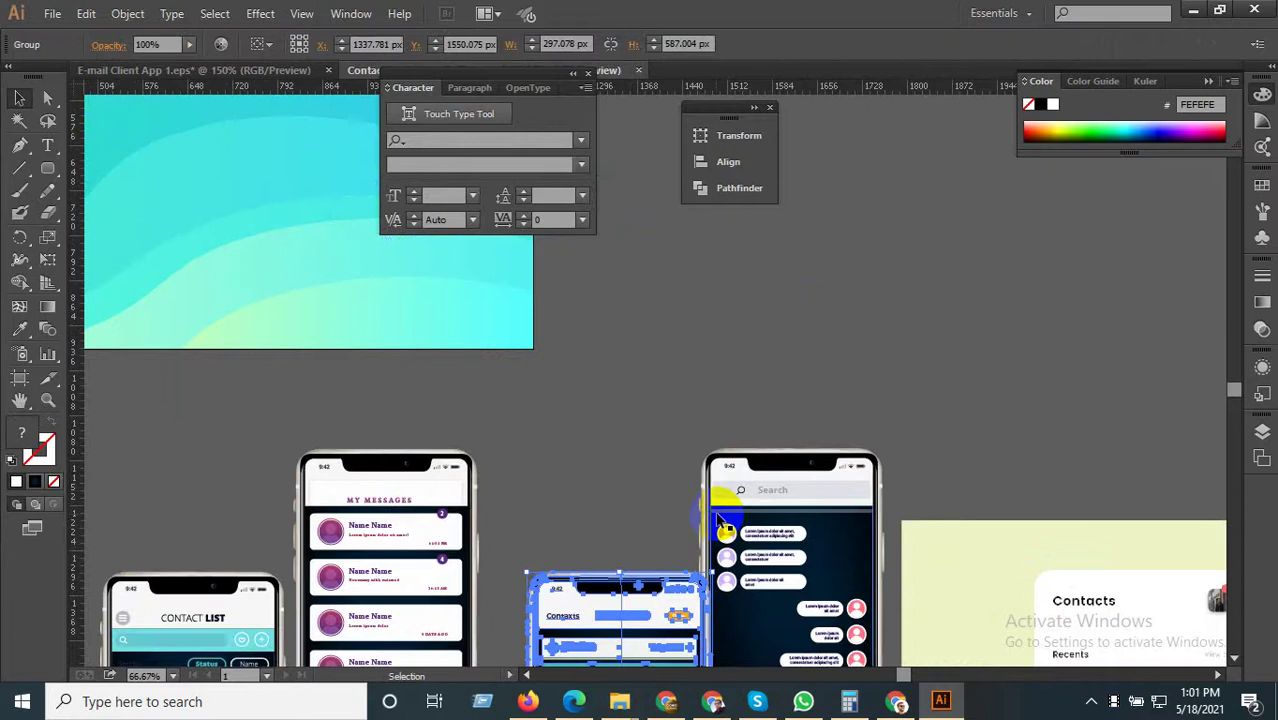
Shift the FRIENDS FEED phone horizontally toward the MY MESSAGES phone to even out the gaps to its neighbours.
scroll(708, 453, "down", 2)
left_click_drag(825, 385, 825, 345)
scroll(648, 383, "up", 3)
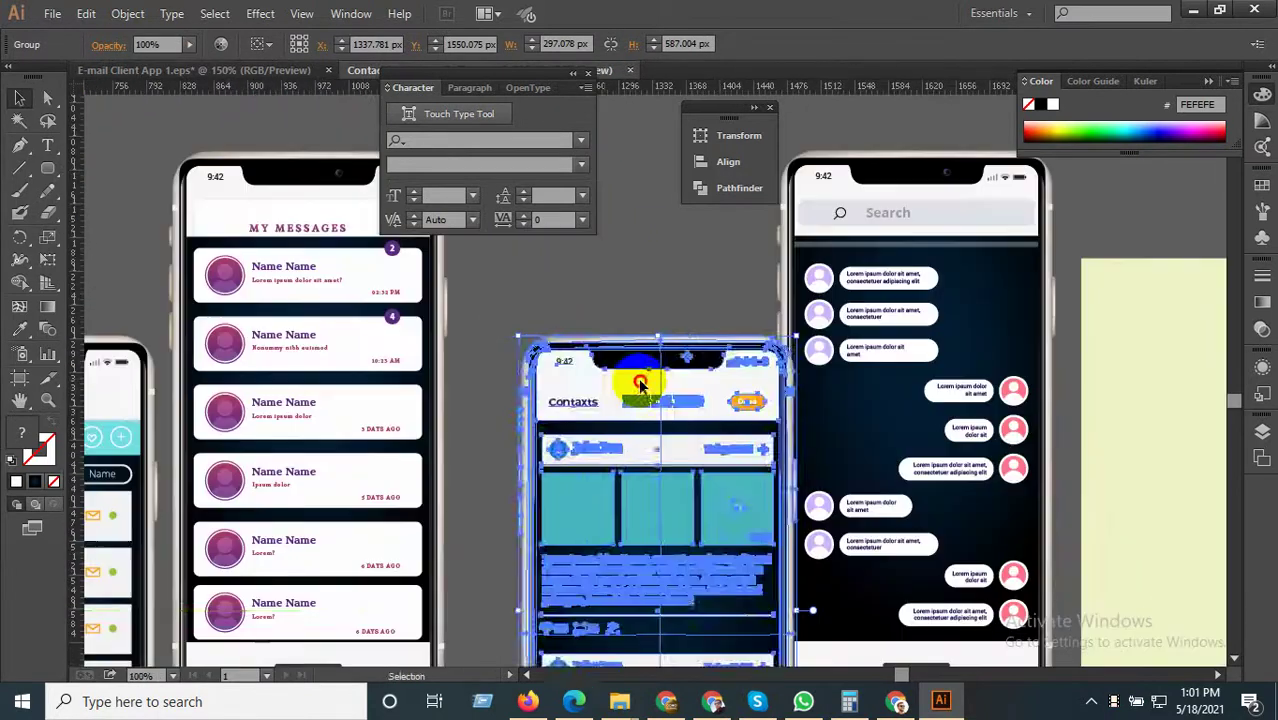
left_click_drag(642, 384, 603, 396)
scroll(603, 397, "down", 3)
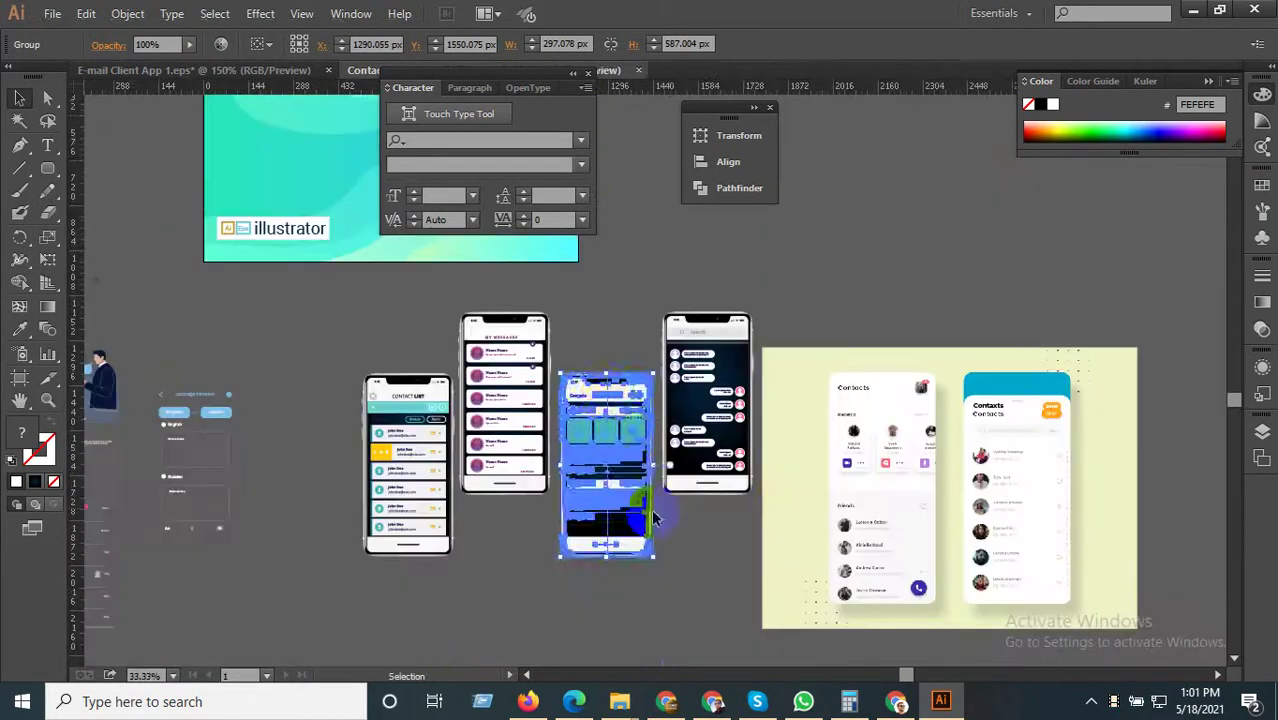
Move the contacts reference image farther from the phones and group all four phone mockups together.
left_click_drag(780, 515, 925, 476)
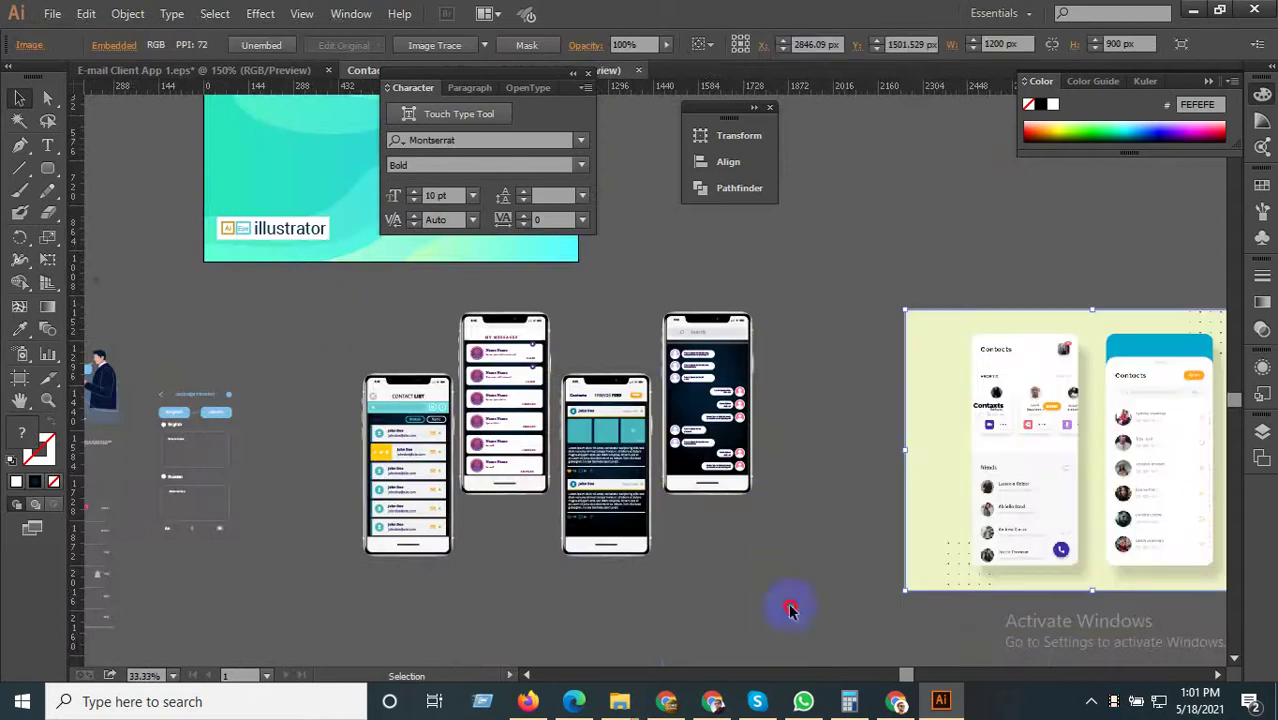
left_click_drag(790, 608, 830, 640)
right_click(736, 346)
left_click(758, 434)
Place the grouped phones on the teal artboard, scaled down to about 1014 by 634 px below the 100% VECTOR ribbon.
scroll(770, 486, "down", 1)
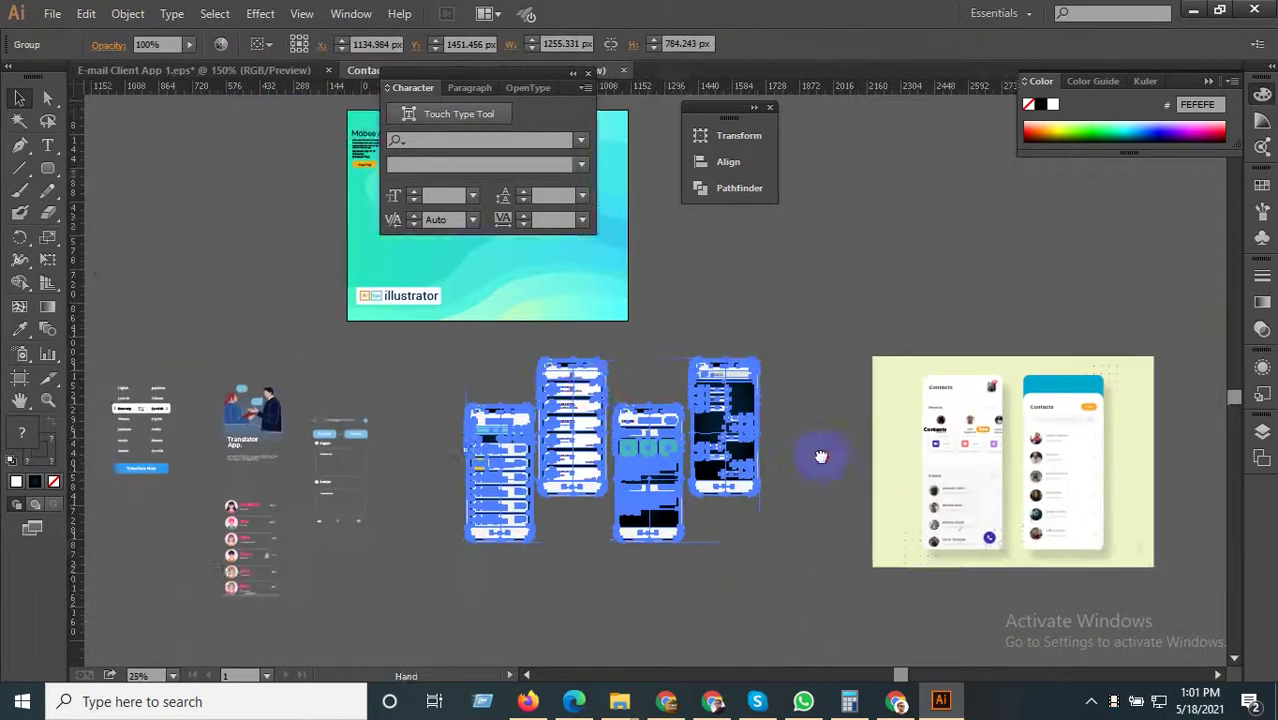
left_click_drag(821, 456, 868, 552)
left_click_drag(629, 500, 542, 284)
left_click_drag(601, 398, 645, 537)
scroll(586, 455, "up", 2)
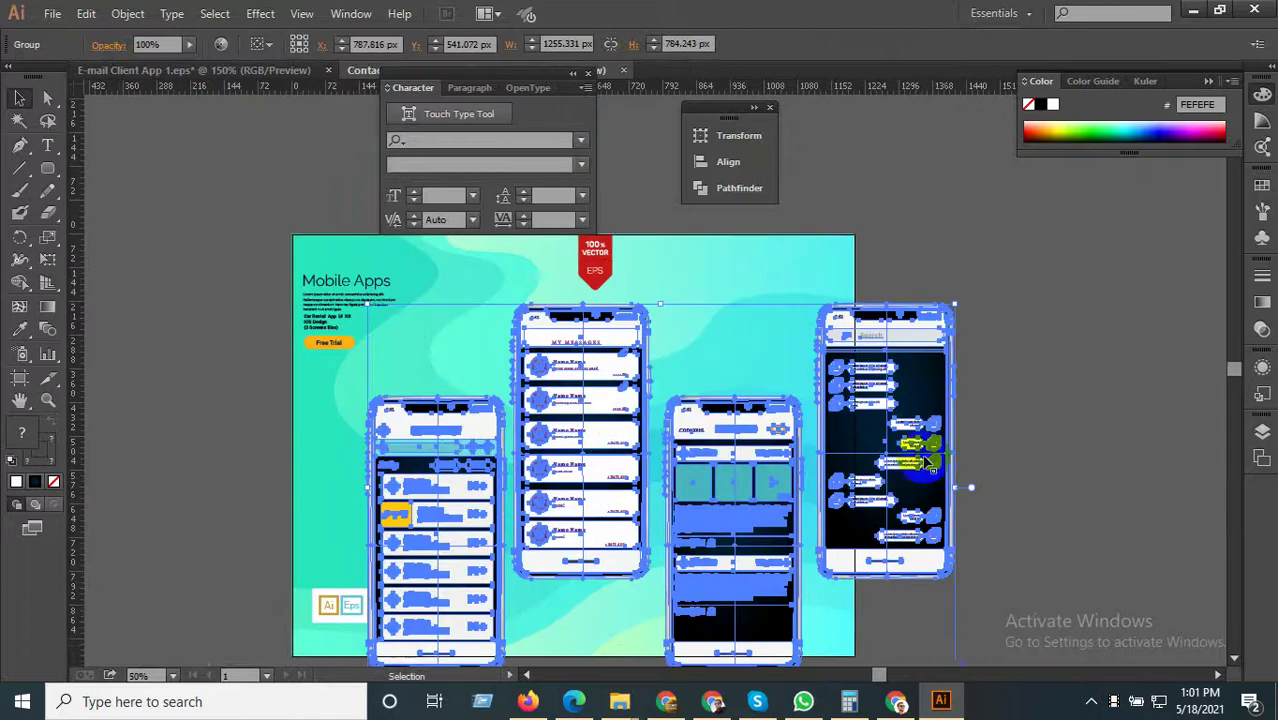
left_click_drag(945, 313, 852, 378)
left_click_drag(780, 453, 765, 374)
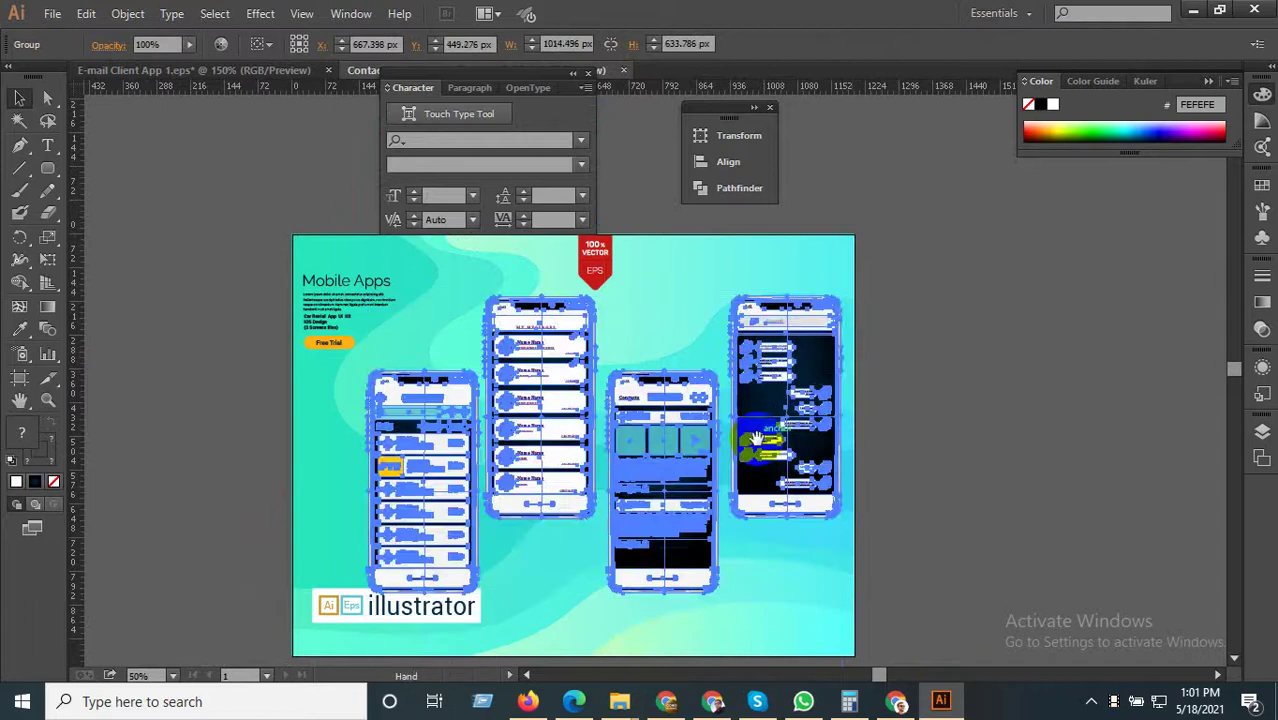
Group the illustrator badge's white background, Ai and Eps icons and lettering into one object.
scroll(462, 462, "down", 3)
left_click(360, 511)
scroll(365, 518, "up", 2)
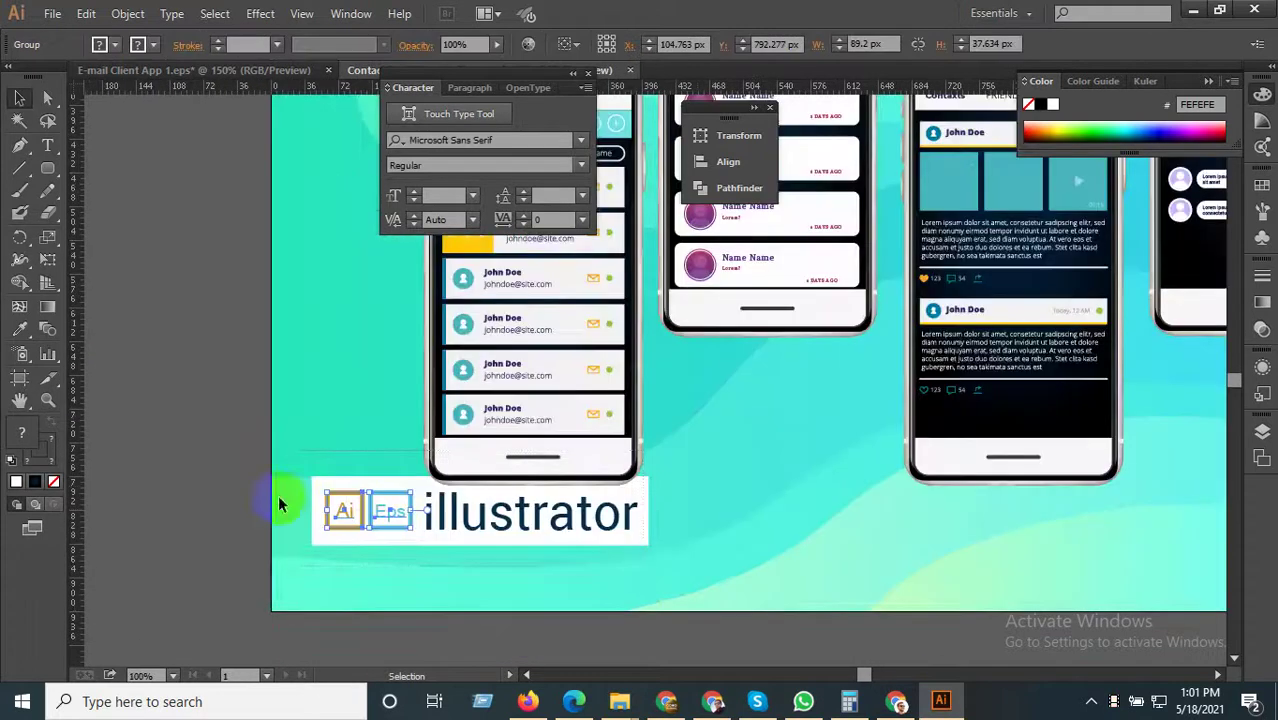
right_click(605, 508)
left_click(645, 410)
Scale the illustrator badge down to about 229 px wide and move it into the artboard's lower-left corner.
left_click_drag(627, 547, 670, 447)
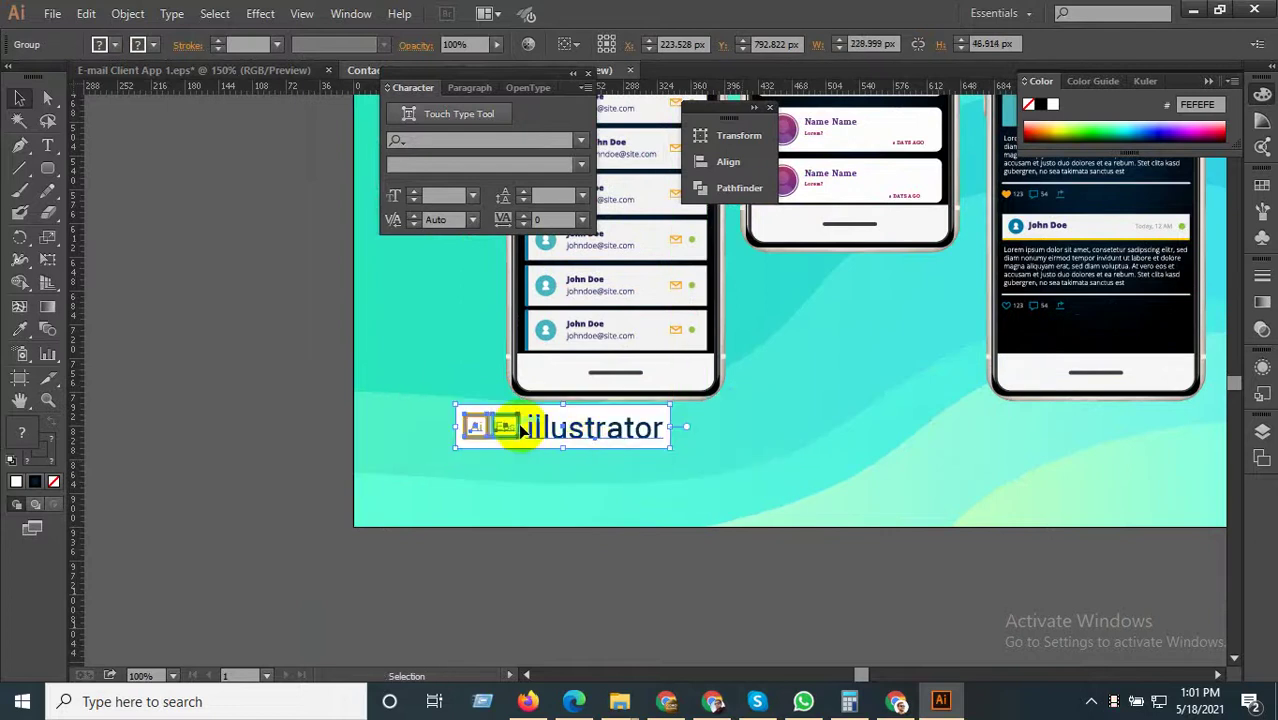
left_click_drag(518, 427, 462, 482)
left_click(472, 596)
Enlarge the grouped phone mockups proportionally to about 1120 by 700 px so they fill more of the teal artboard.
scroll(473, 596, "down", 2)
left_click_drag(602, 457, 596, 534)
left_click(556, 453)
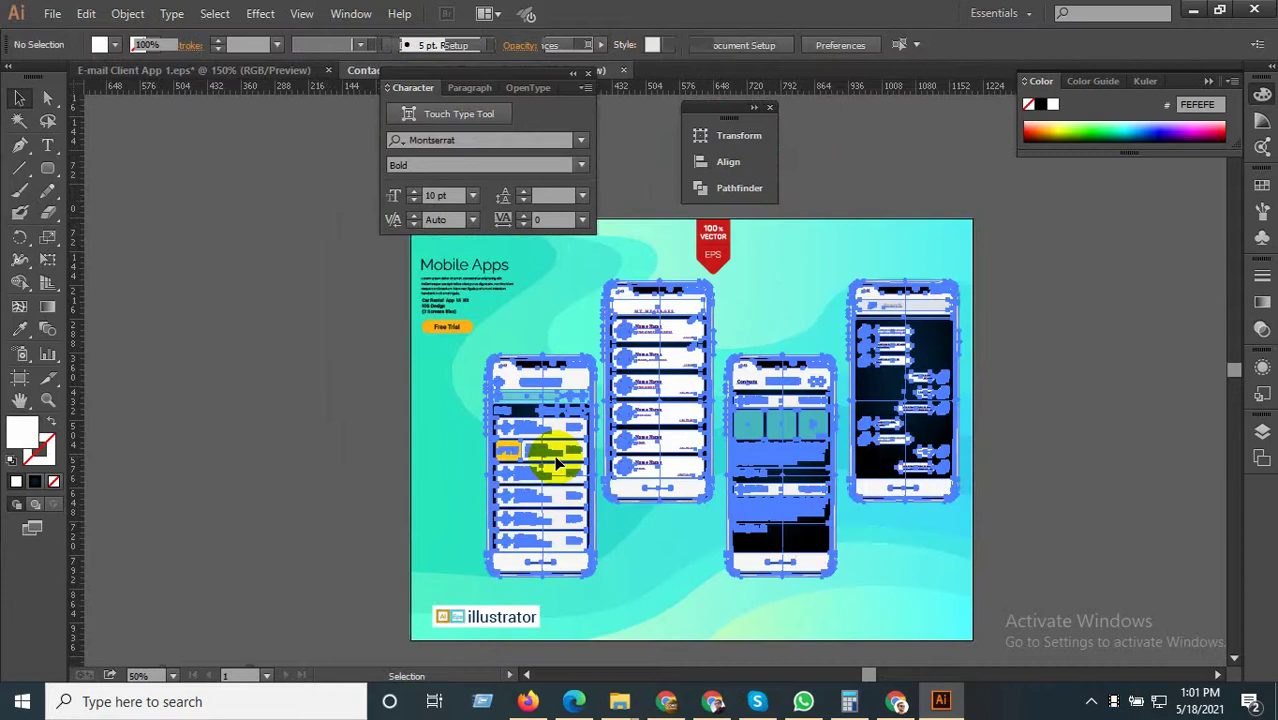
left_click_drag(484, 279, 427, 259)
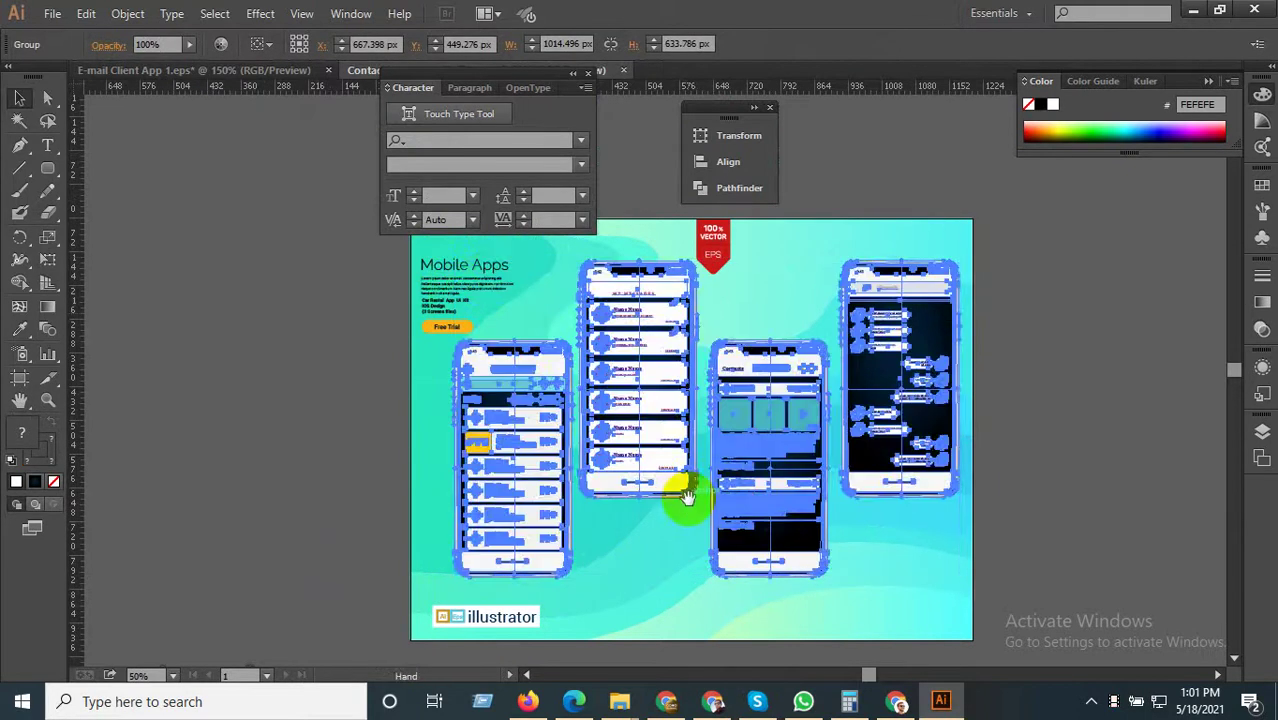
left_click_drag(687, 496, 738, 477)
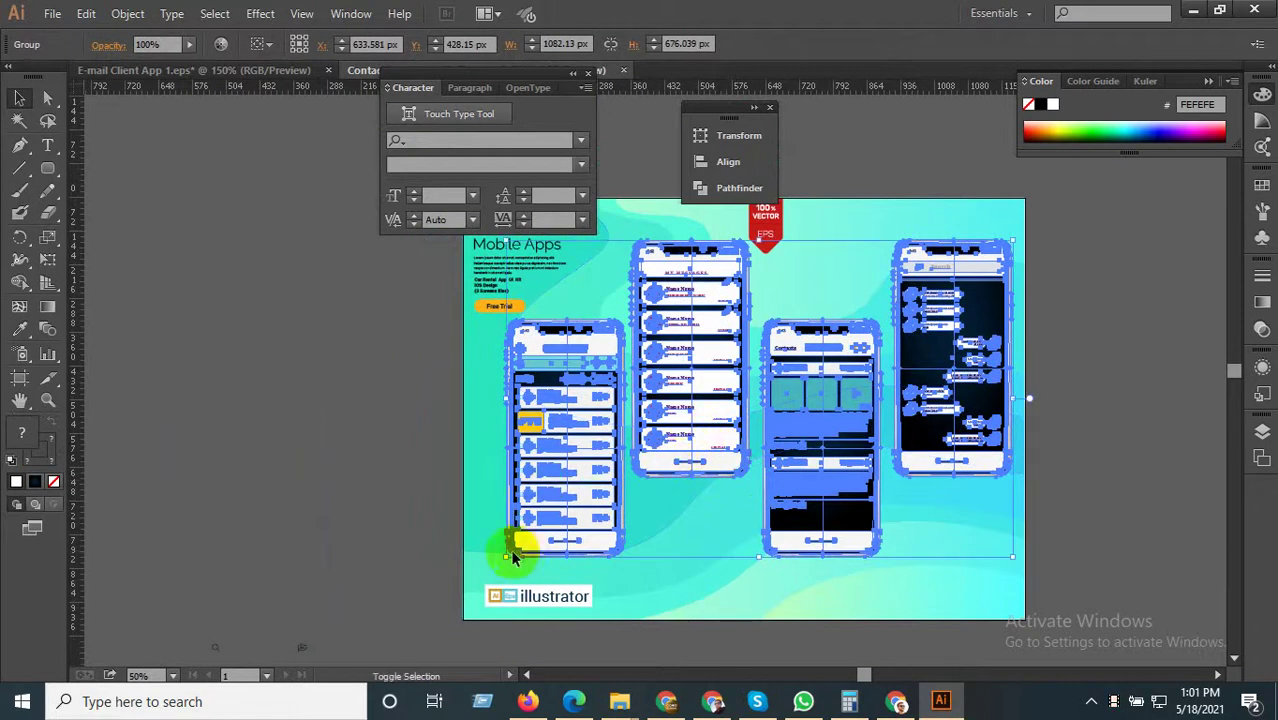
left_click_drag(508, 555, 490, 574)
left_click(370, 499)
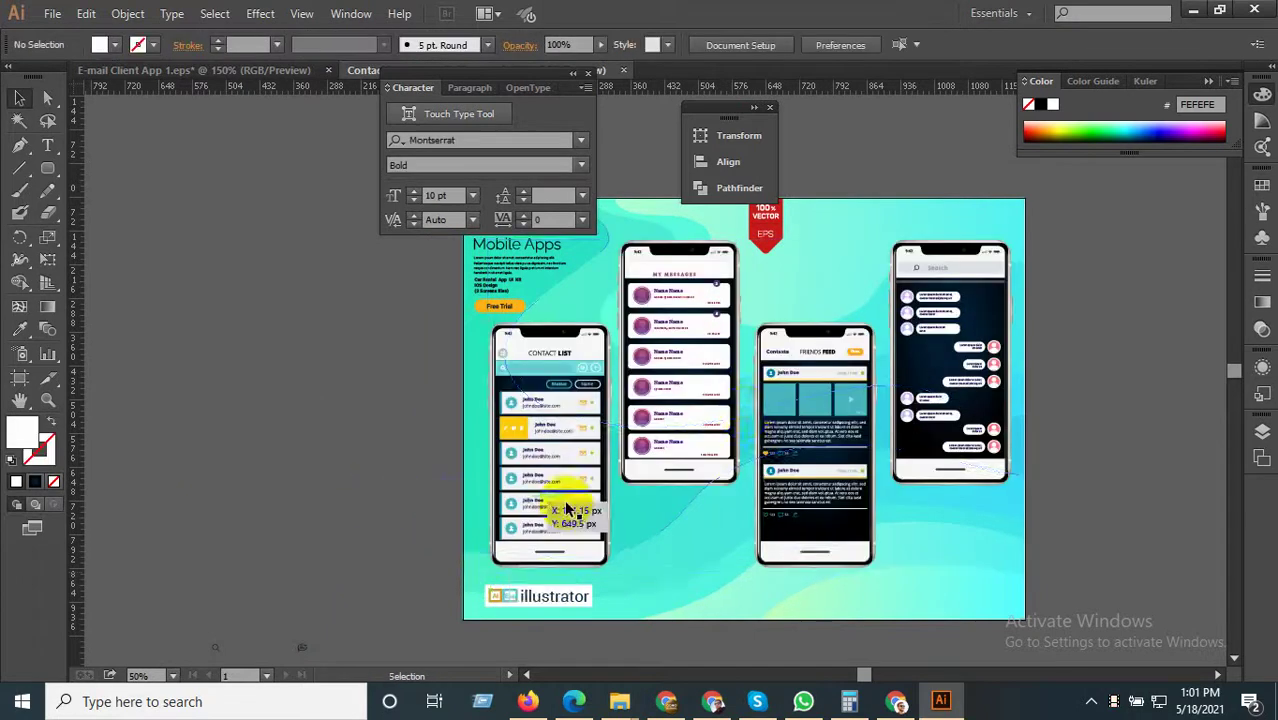
Group the Mobile Apps title, text and Free Trial button, and shift the block to about X 142 px, Y 135 px.
left_click_drag(744, 468, 730, 508)
left_click(541, 381)
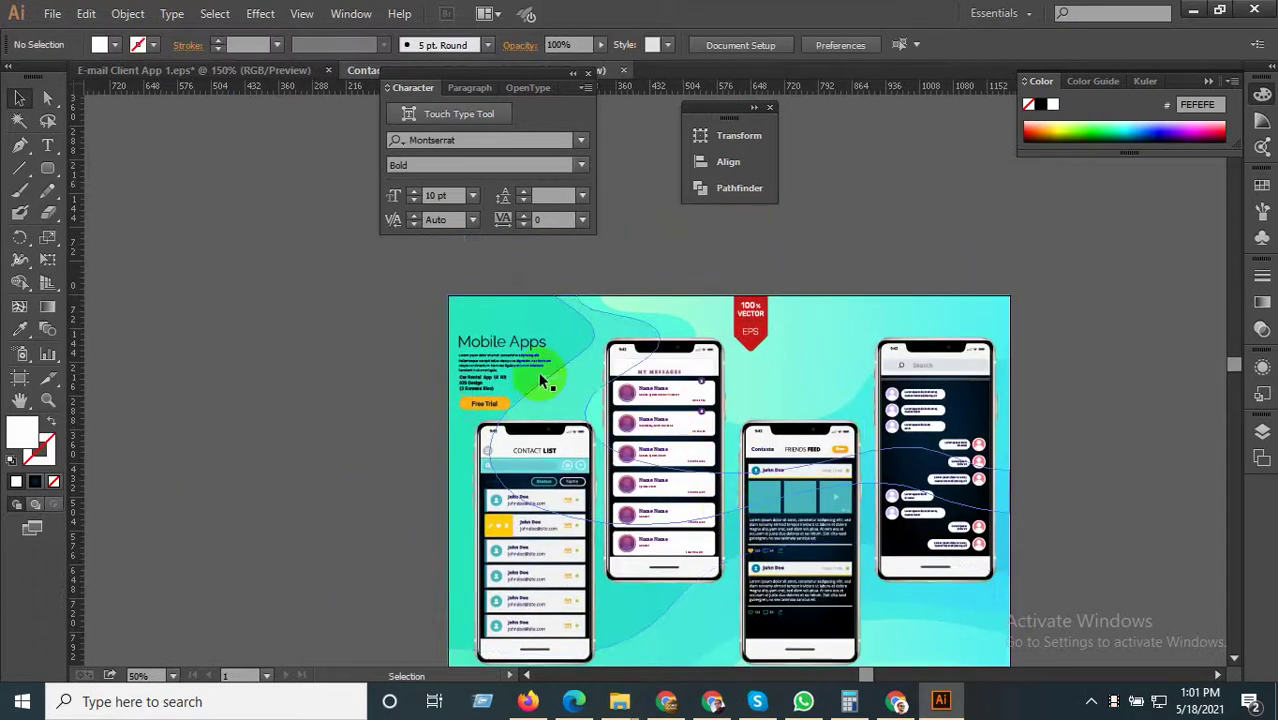
left_click(490, 377)
scroll(495, 415, "up", 1)
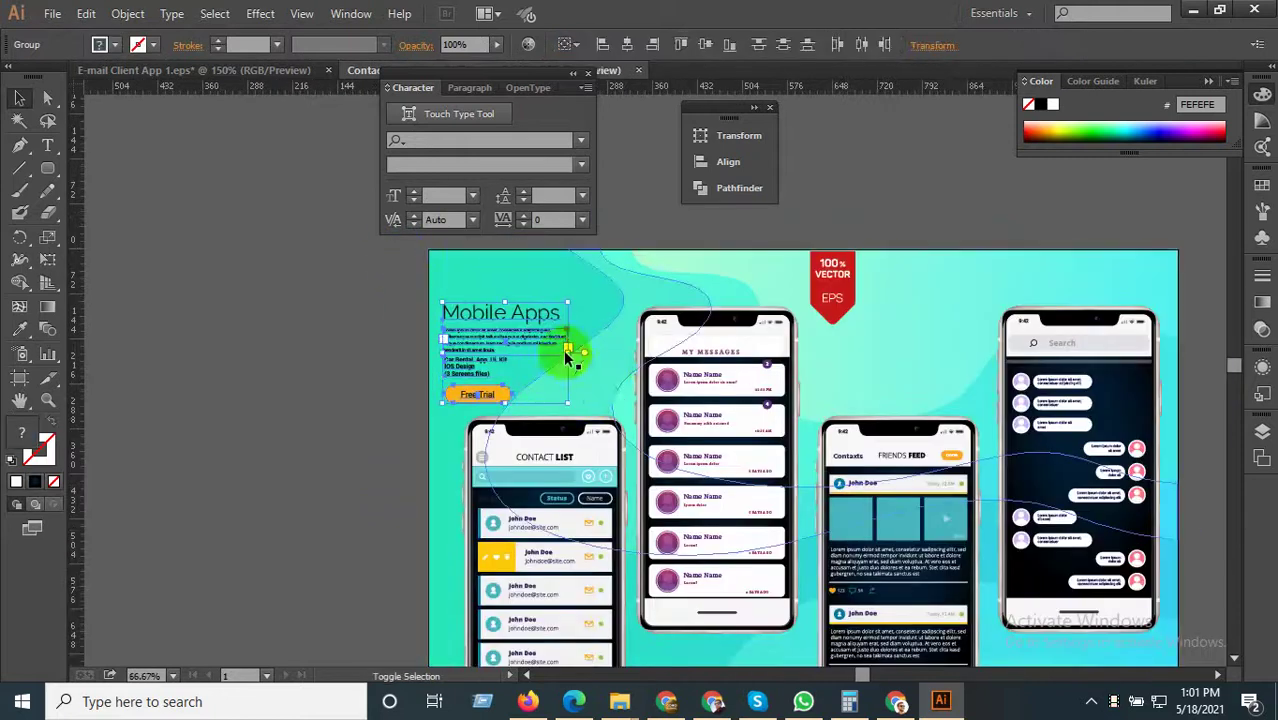
right_click(545, 337)
left_click(585, 411)
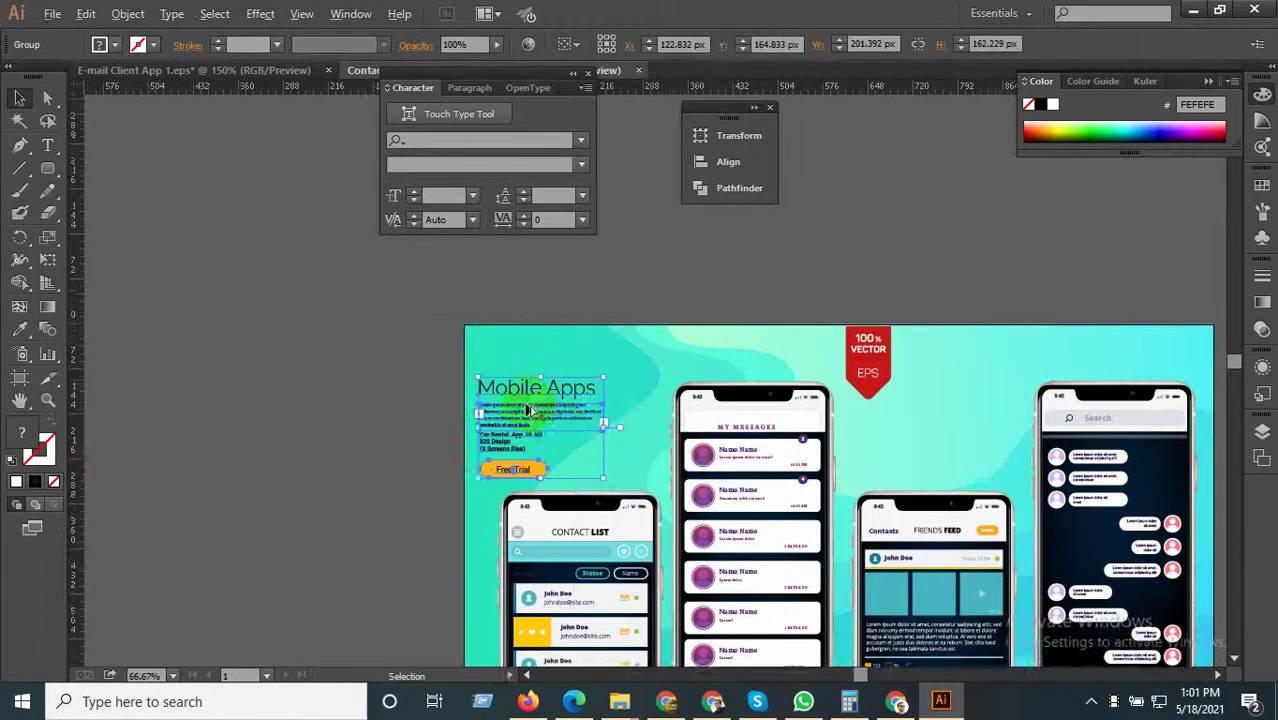
scroll(512, 415, "up", 1)
left_click_drag(518, 420, 528, 390)
Move the 100% VECTOR ribbon along the artboard's upper edge to just beside the Mobile Apps title.
scroll(740, 371, "down", 2)
scroll(794, 287, "down", 1)
left_click_drag(794, 287, 783, 250)
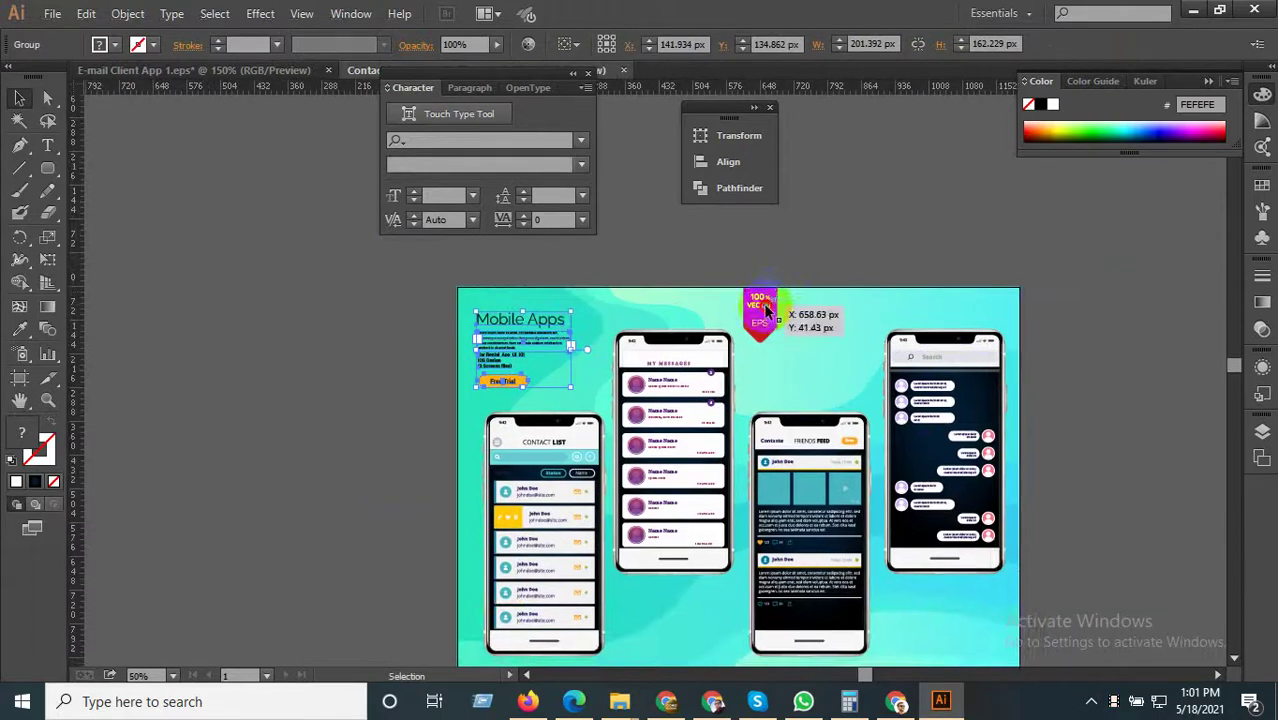
left_click_drag(762, 308, 592, 316)
scroll(540, 373, "down", 1)
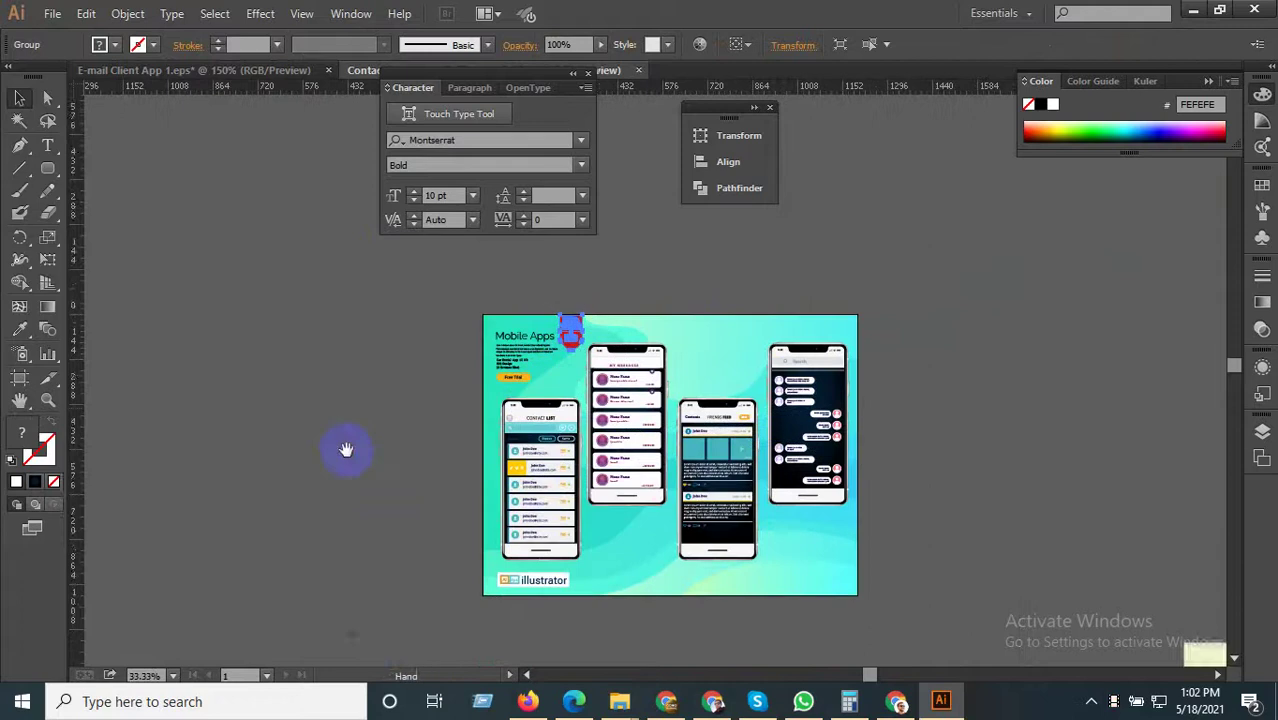
Enlarge the phone group slightly from its lower-left corner to line it up with the illustrator badge.
left_click_drag(345, 449, 411, 400)
key("ctrl+a")
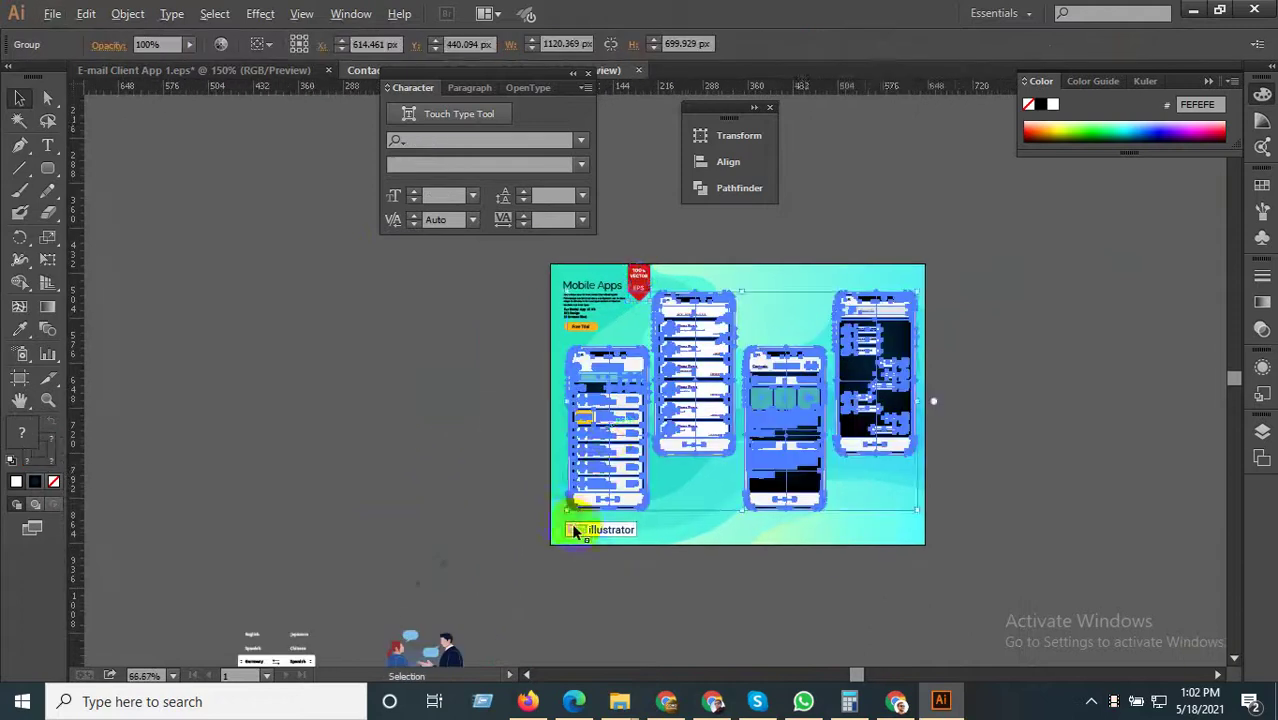
scroll(565, 520, "up", 2)
scroll(558, 500, "up", 2)
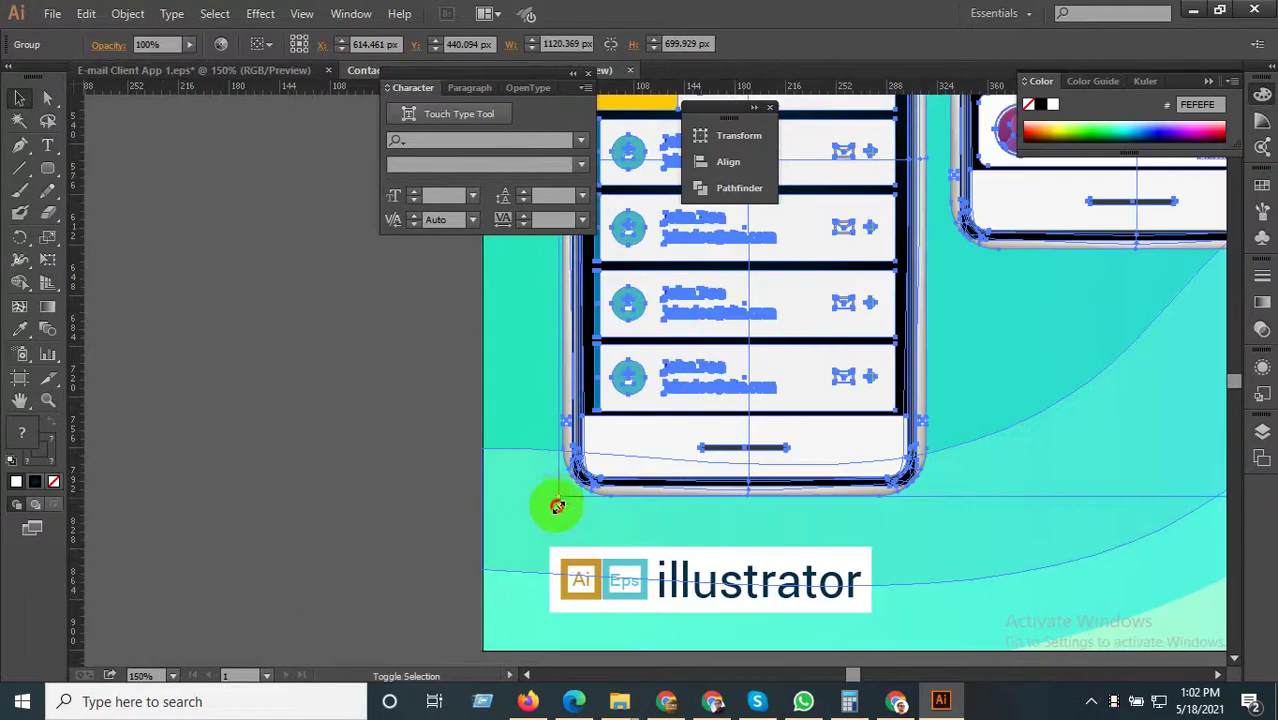
left_click_drag(557, 505, 547, 549)
left_click(293, 472)
scroll(376, 553, "down", 3)
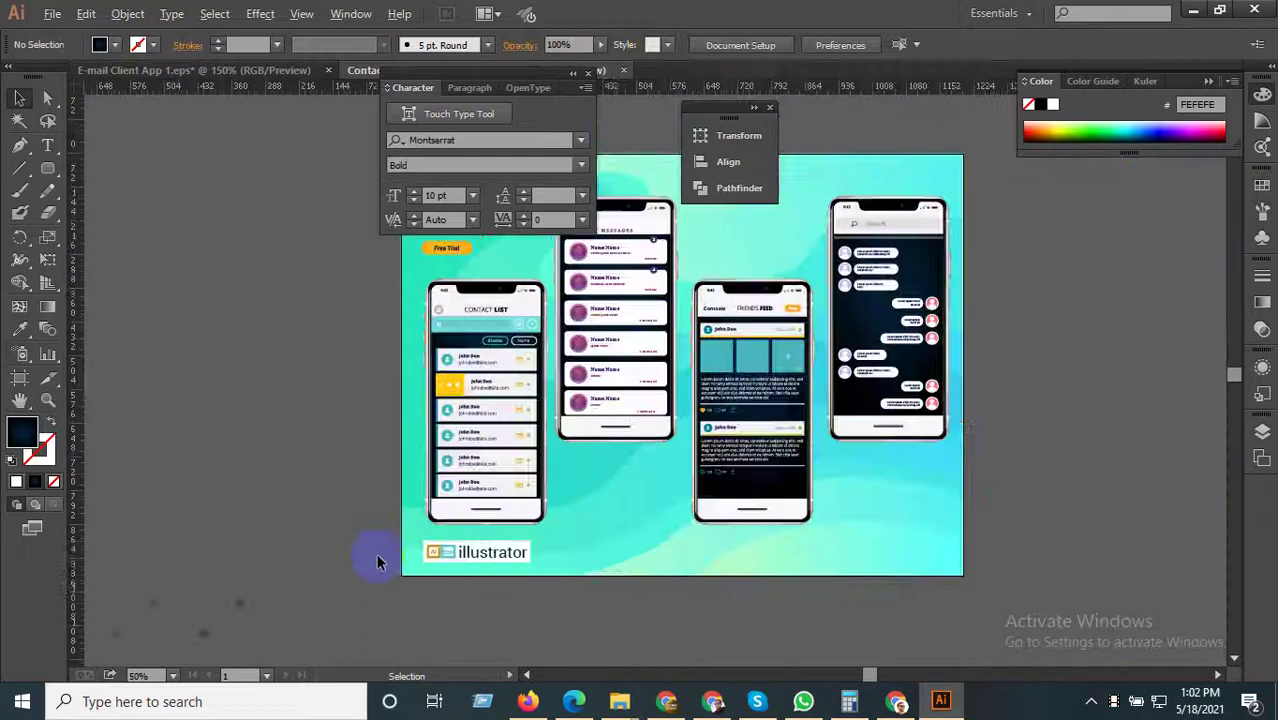
Move the Mobile Apps title block straight down a little, closer to the Contact List phone.
scroll(382, 559, "down", 3)
scroll(380, 528, "up", 2)
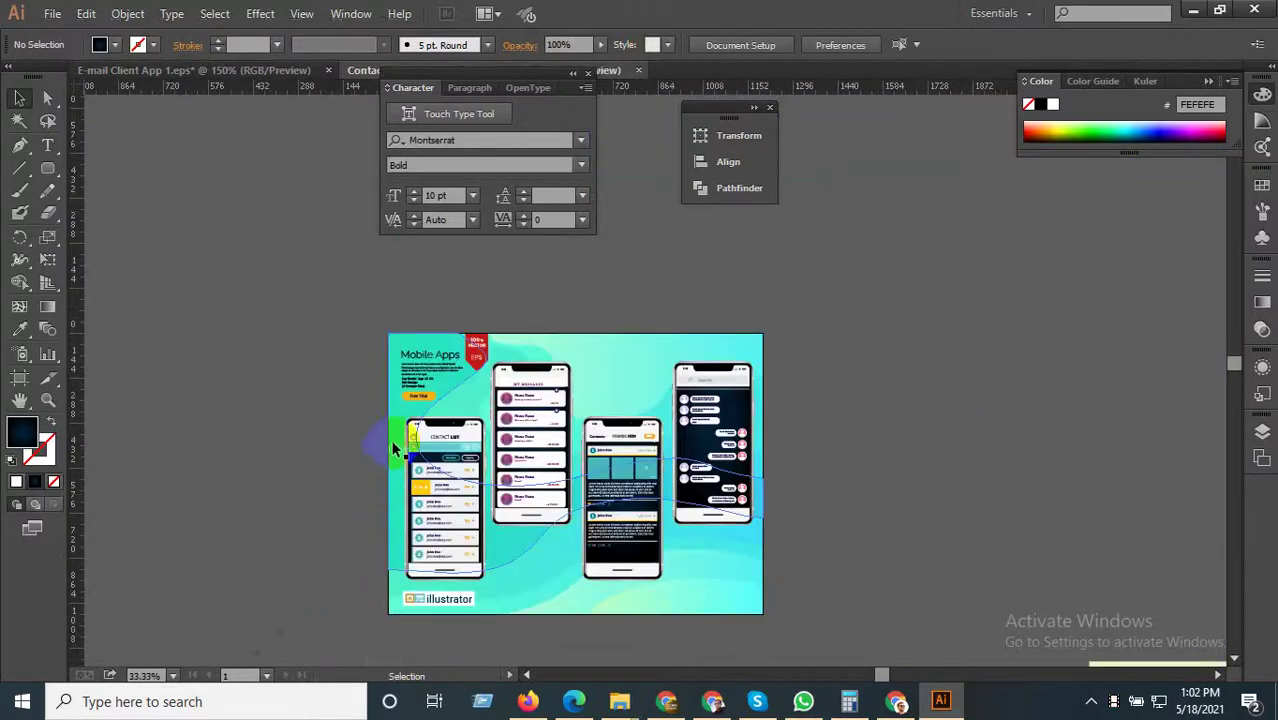
scroll(414, 376, "up", 2)
left_click_drag(414, 378, 415, 398)
left_click(251, 300)
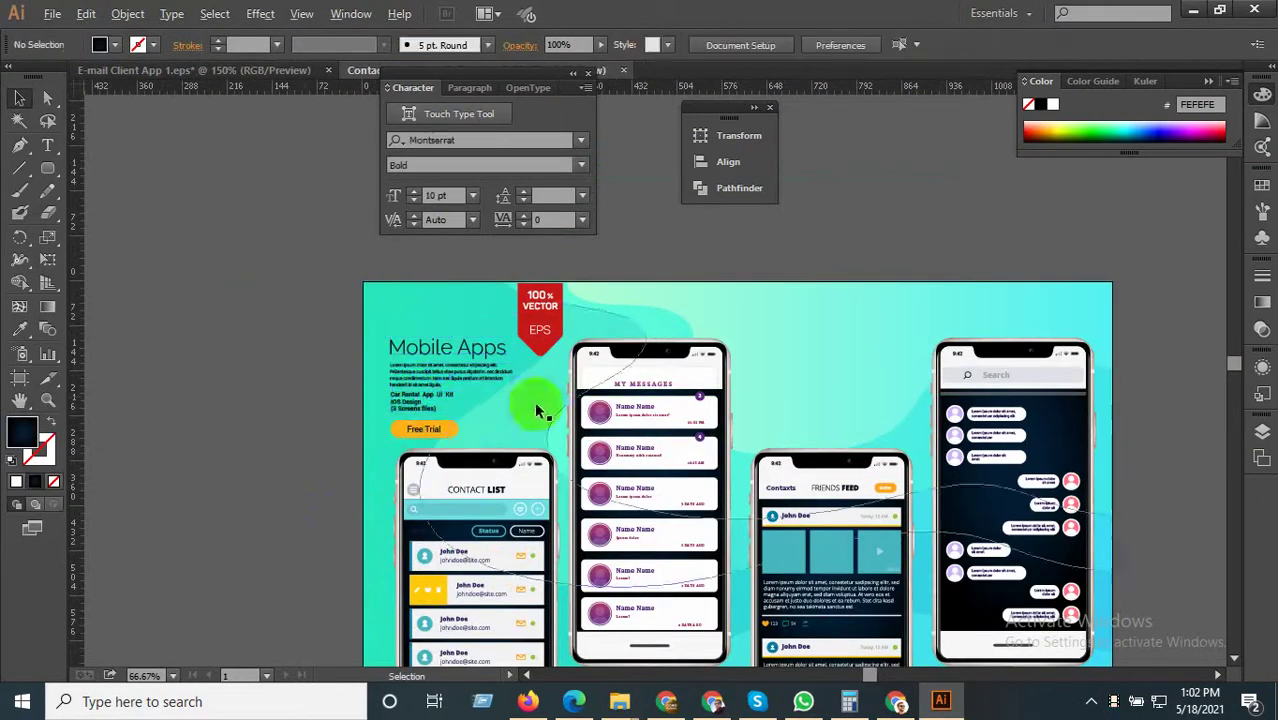
scroll(705, 380, "down", 2)
left_click_drag(708, 315, 764, 285)
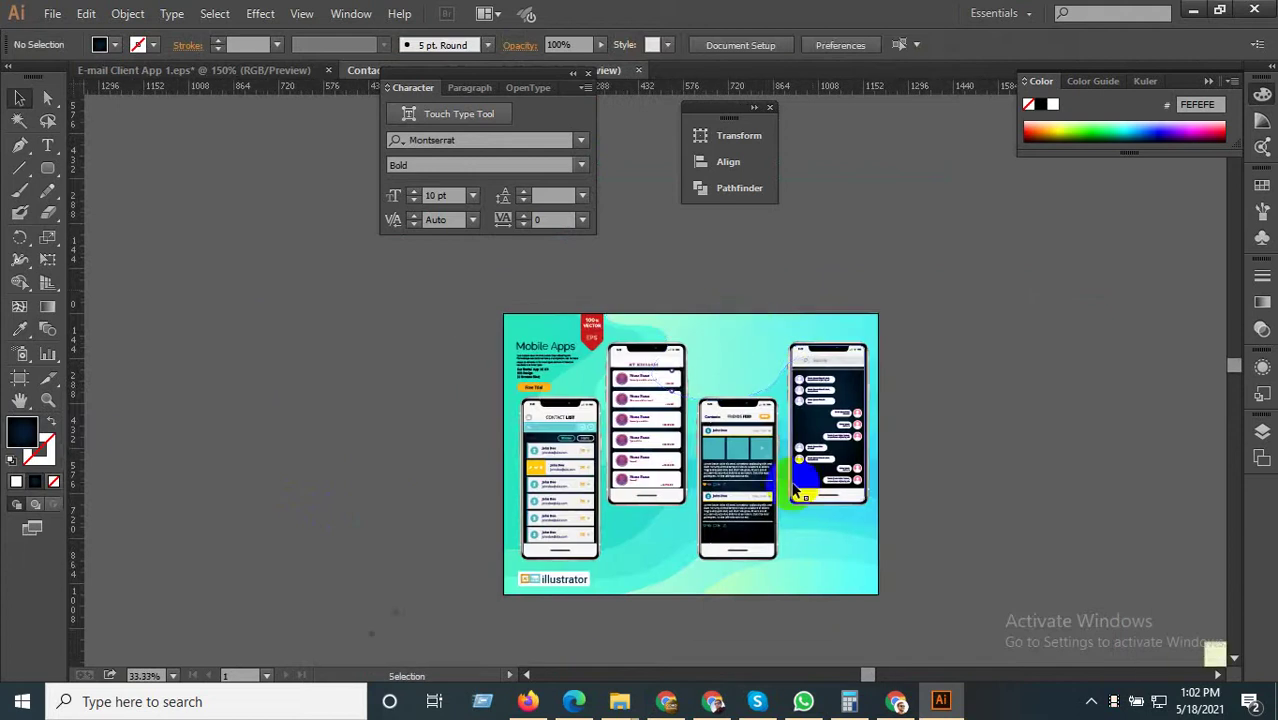